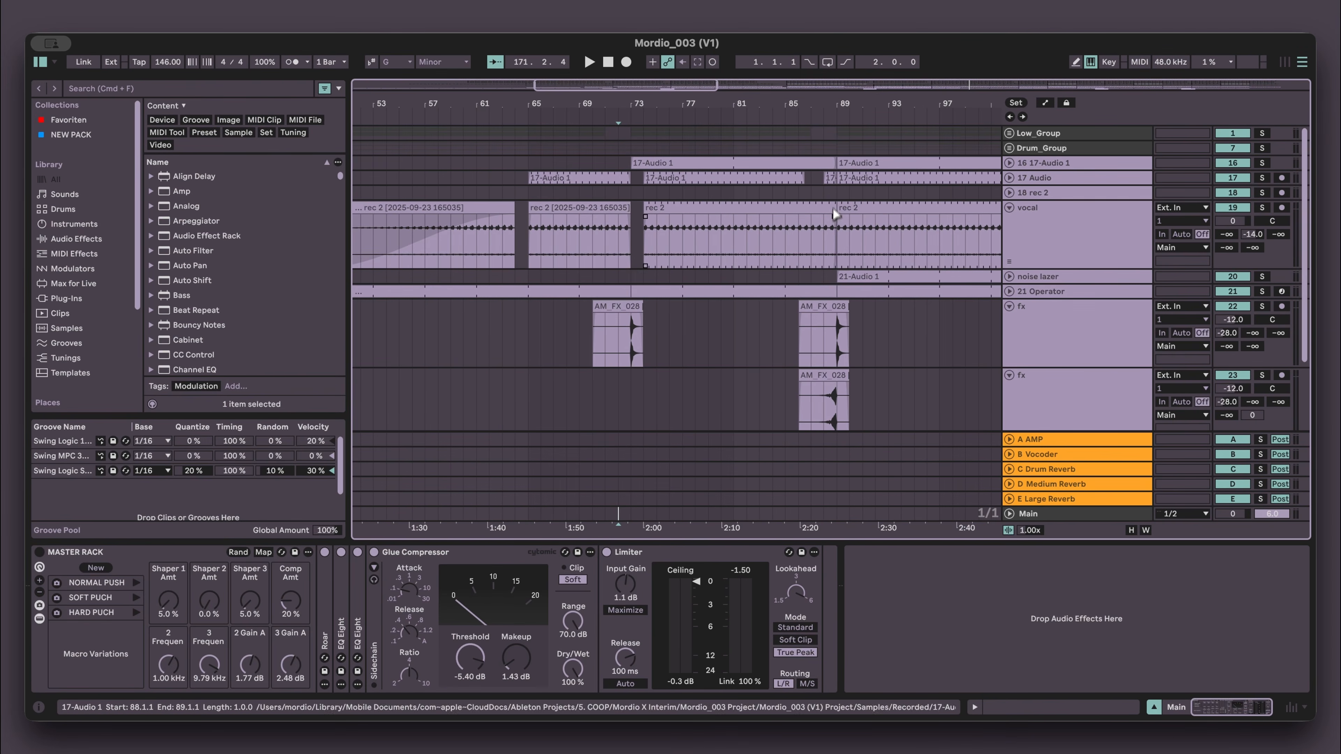
- Zoom into the AM_FX_028 effect clips around bars 73 and 89 and select the lower copy
{"action": "scroll", "coordinate": [839, 185], "scroll_direction": "right", "scroll_amount": 10}
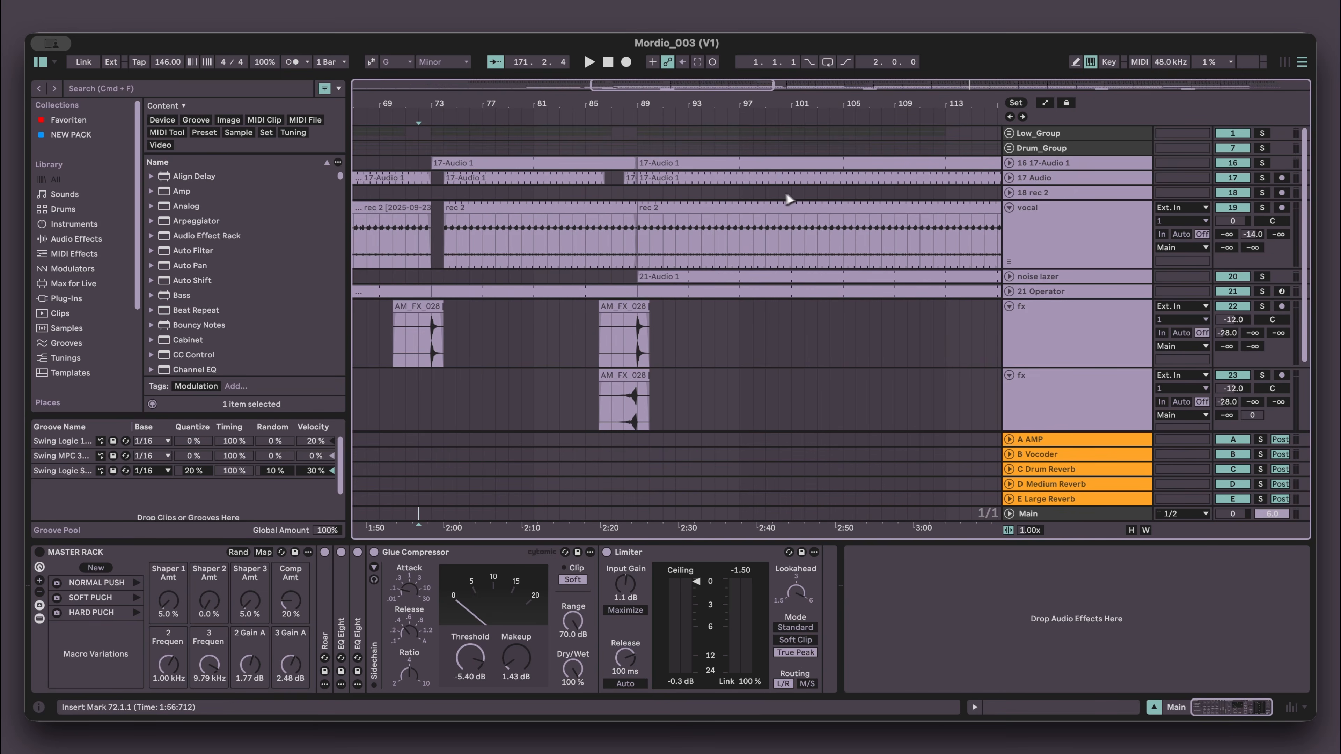
{"action": "left_click_drag", "start_coordinate": [636, 101], "coordinate": [638, 106]}
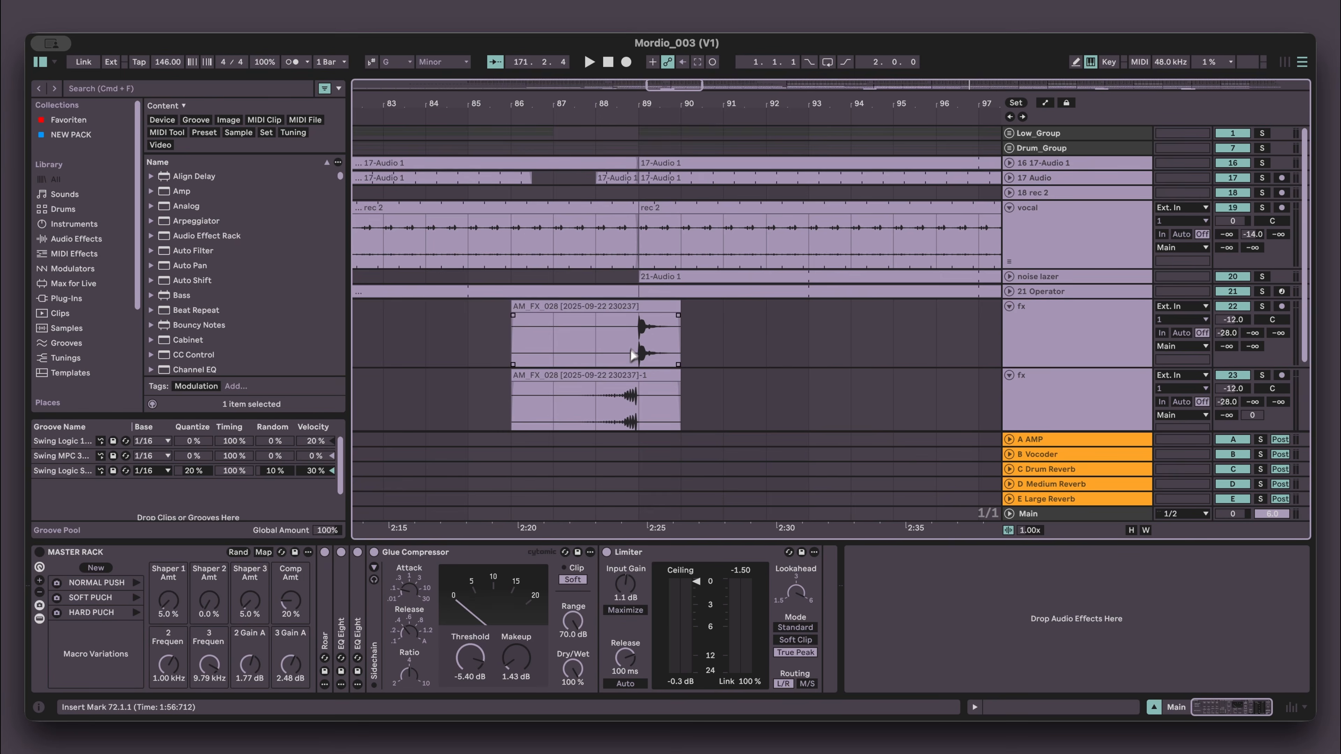
{"action": "left_click", "coordinate": [622, 392]}
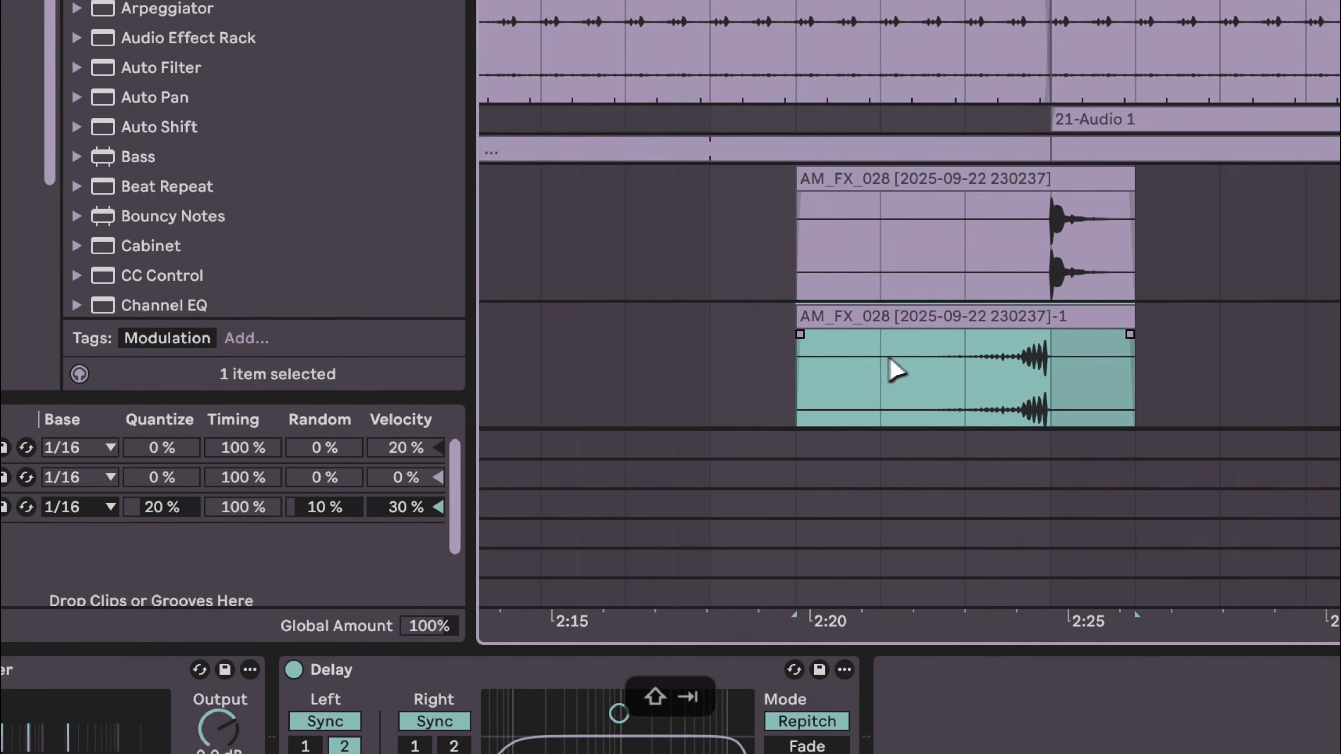
{"action": "key", "text": "shift+Tab"}
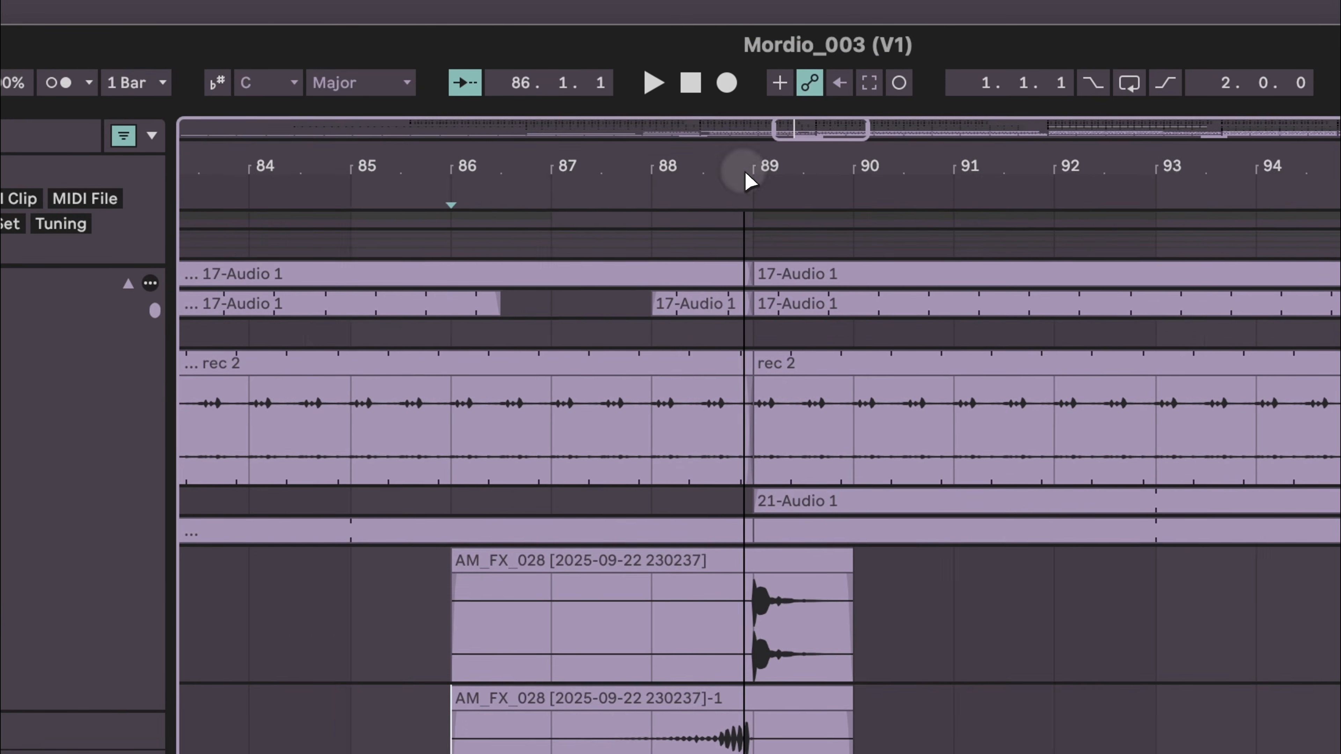
{"action": "scroll", "coordinate": [745, 170], "scroll_direction": "down", "scroll_amount": 5}
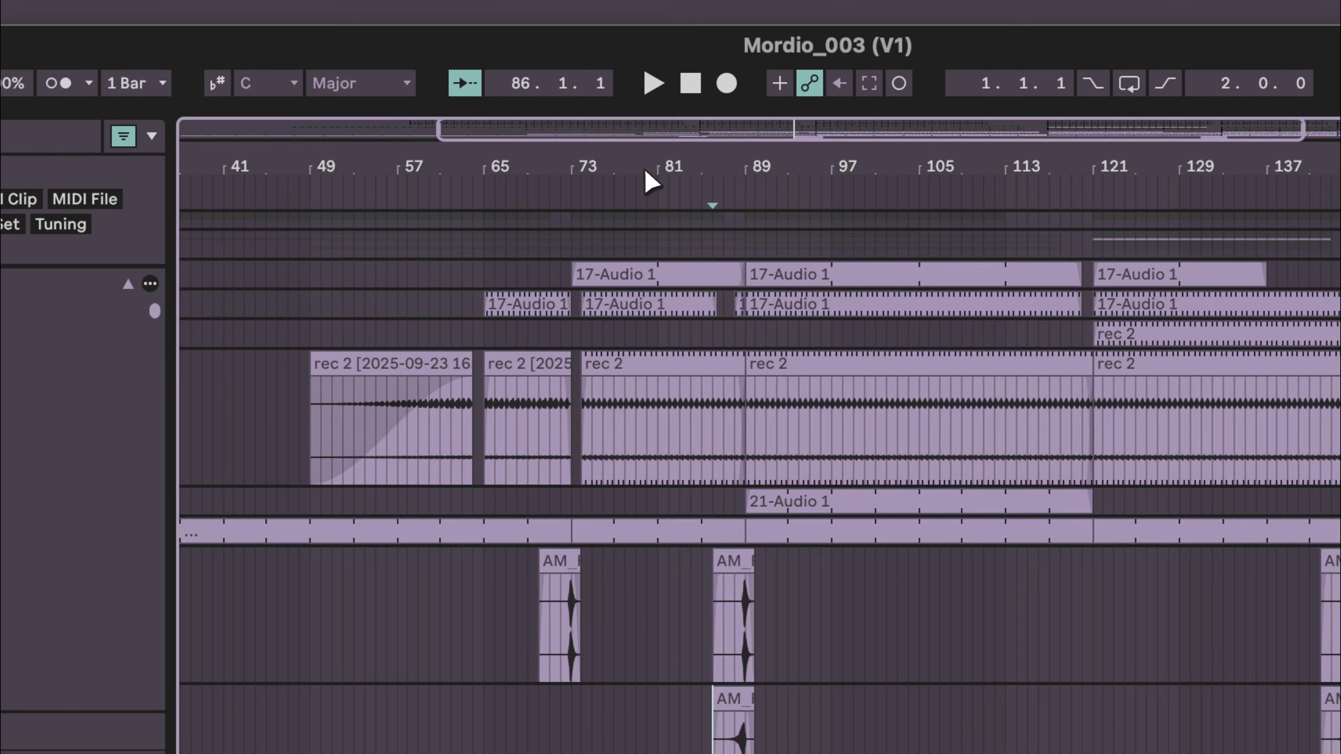
{"action": "scroll", "coordinate": [651, 179], "scroll_direction": "up", "scroll_amount": 8}
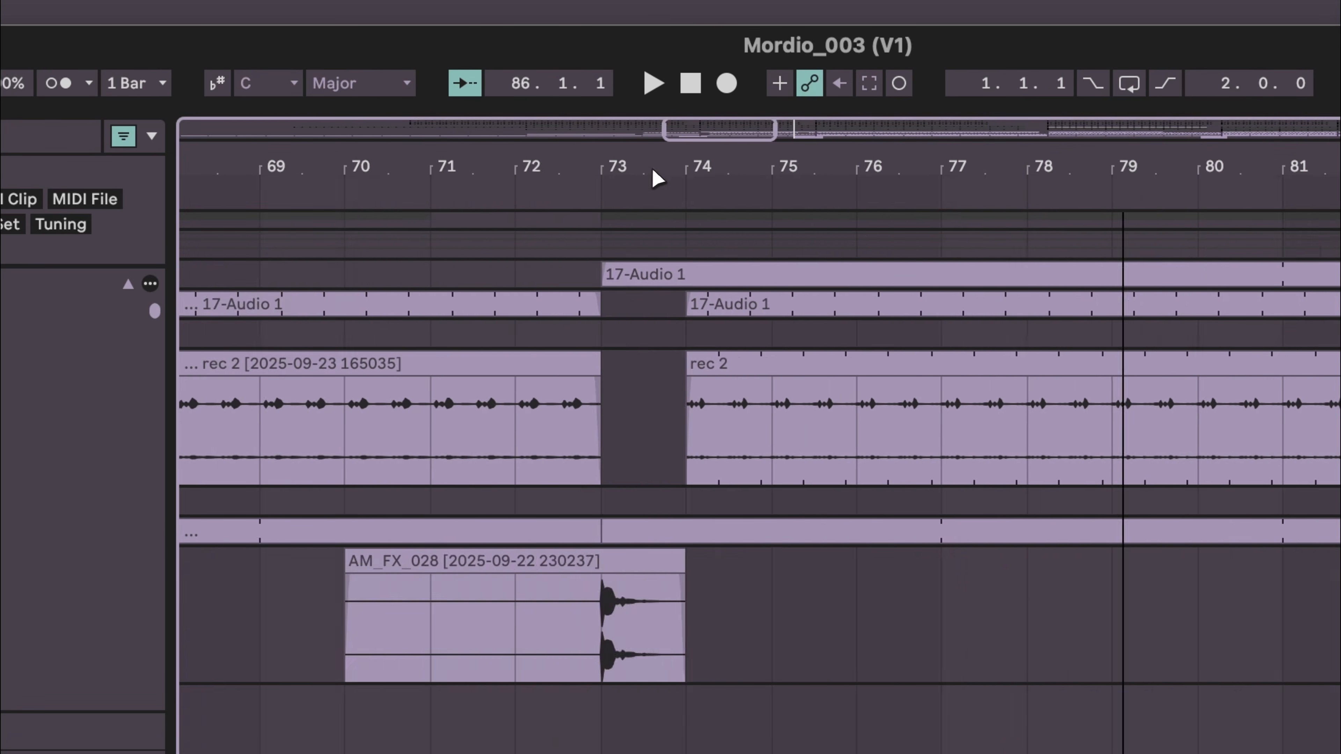
{"action": "scroll", "coordinate": [652, 177], "scroll_direction": "left", "scroll_amount": 10}
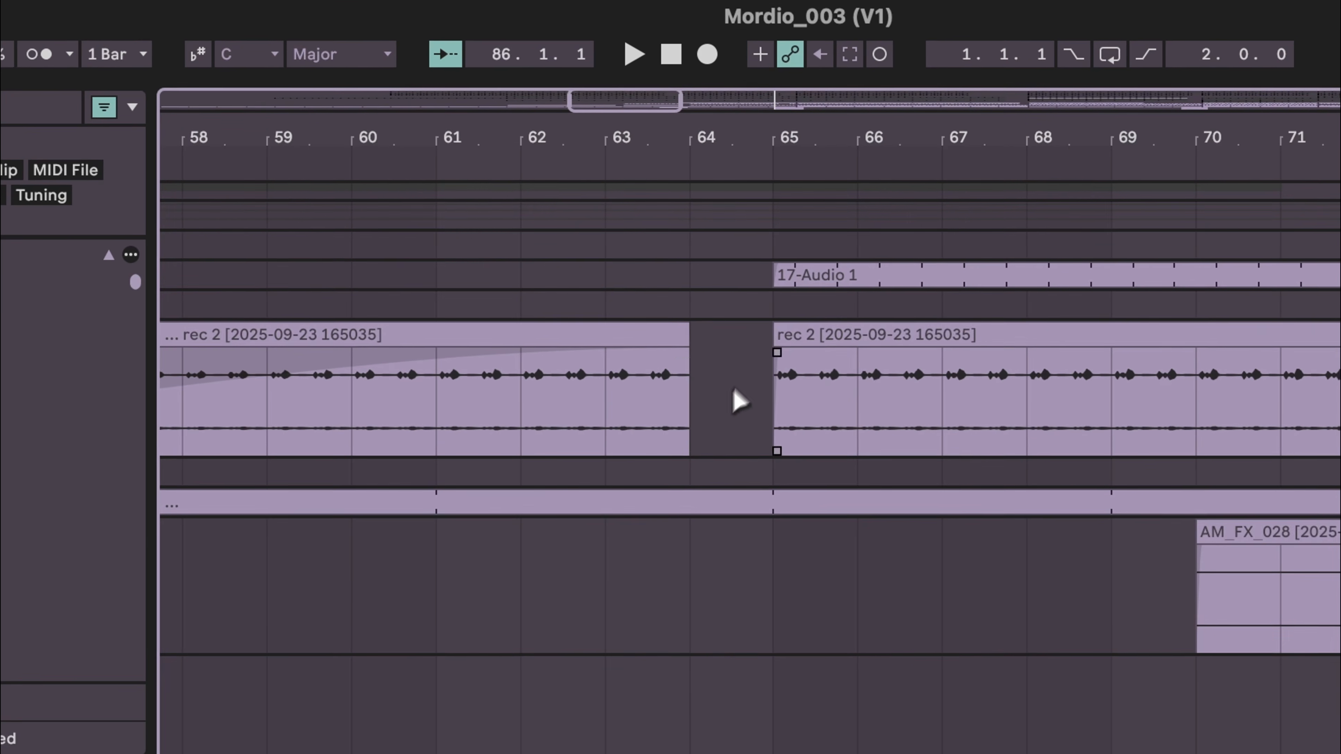
{"action": "scroll", "coordinate": [723, 146], "scroll_direction": "down", "scroll_amount": 3}
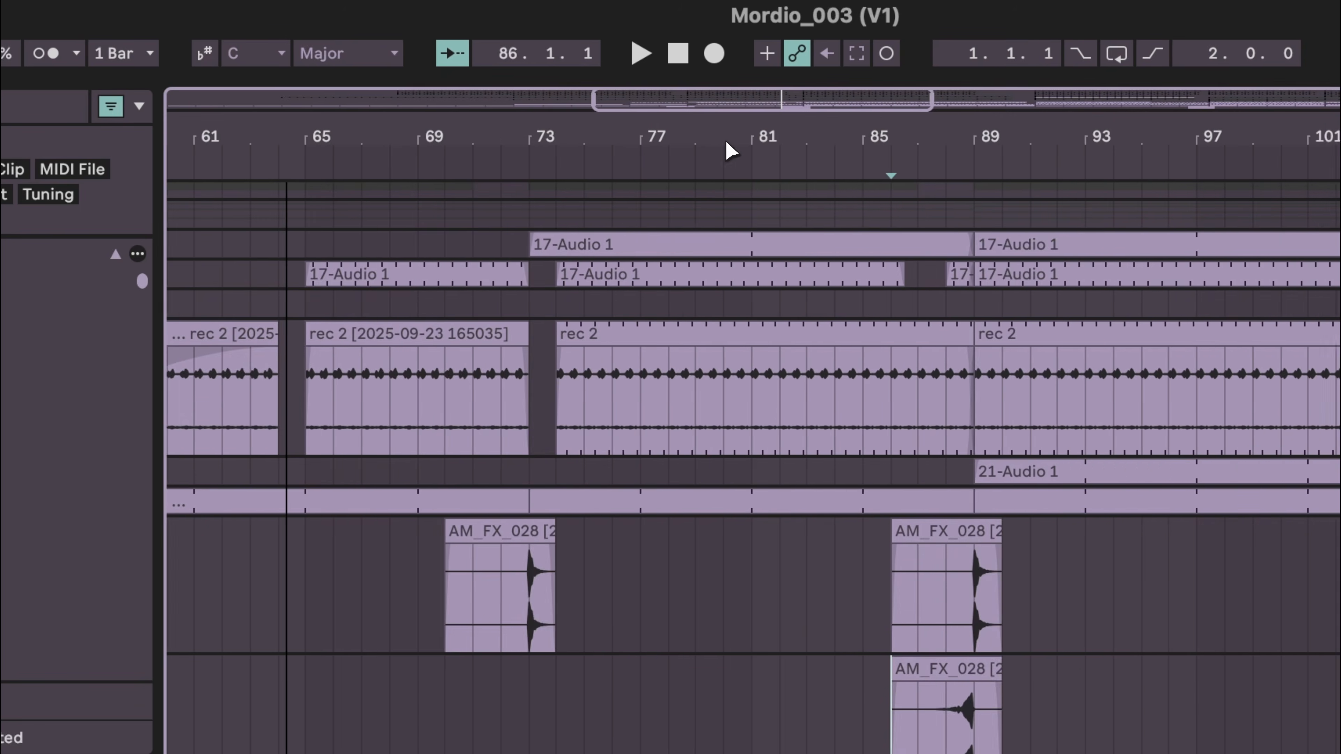
{"action": "scroll", "coordinate": [725, 139], "scroll_direction": "left", "scroll_amount": 6}
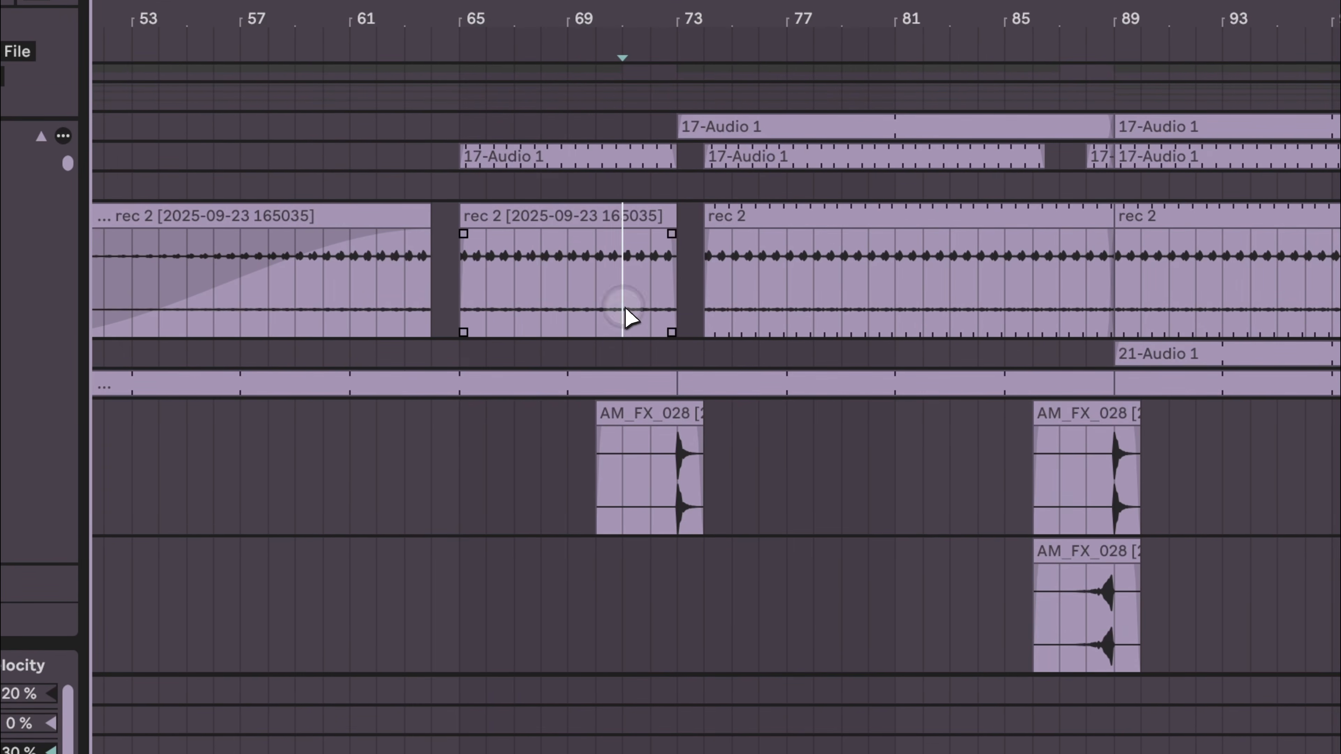
- Play the arrangement around bars 71 to 75 to hear the effect hit before the vocal gap
{"action": "key", "text": "space"}
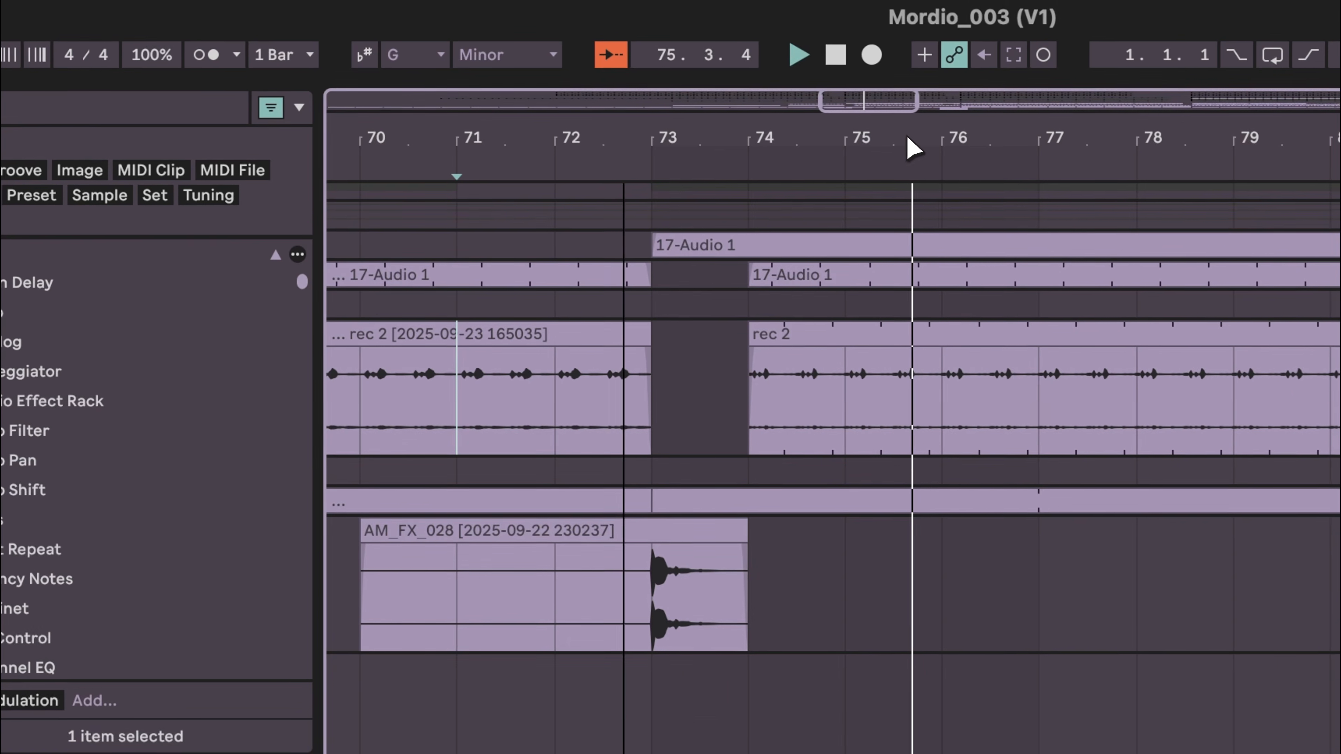
{"action": "key", "text": "space"}
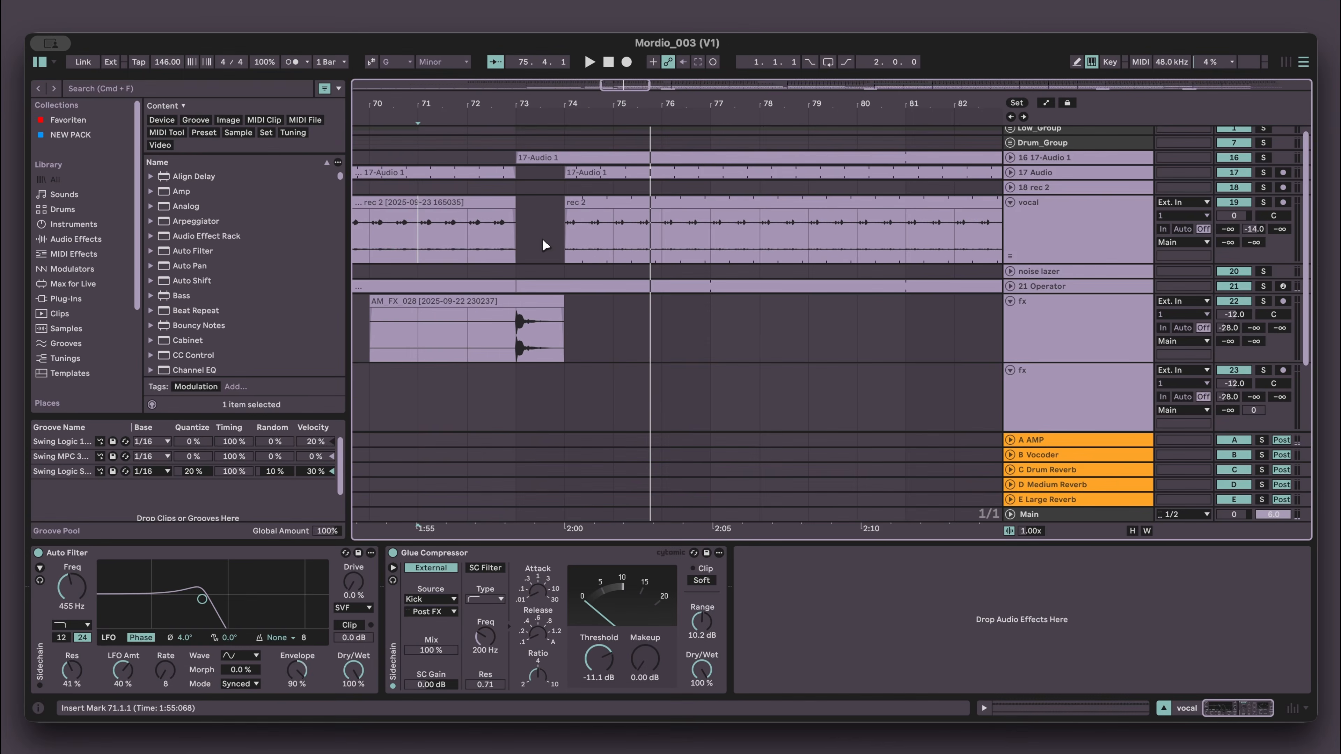
{"action": "left_click", "coordinate": [511, 332]}
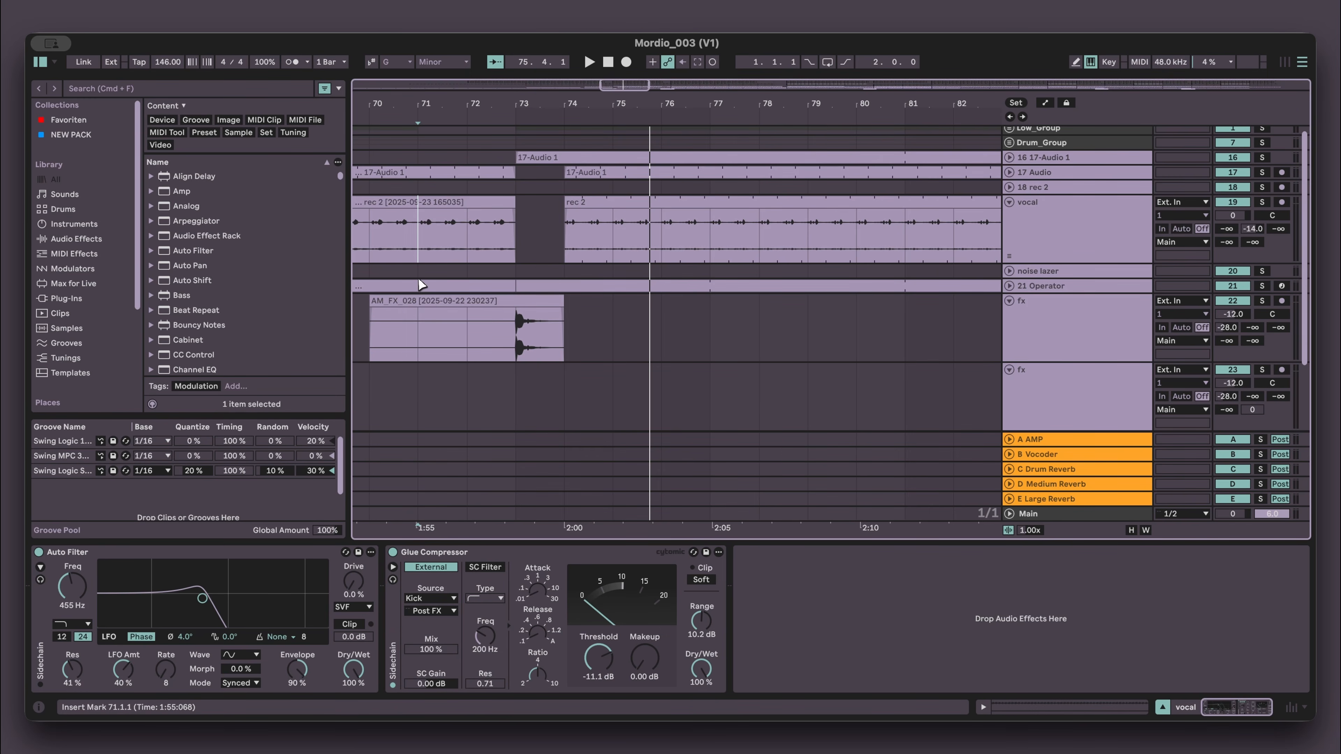
{"action": "key", "text": "space"}
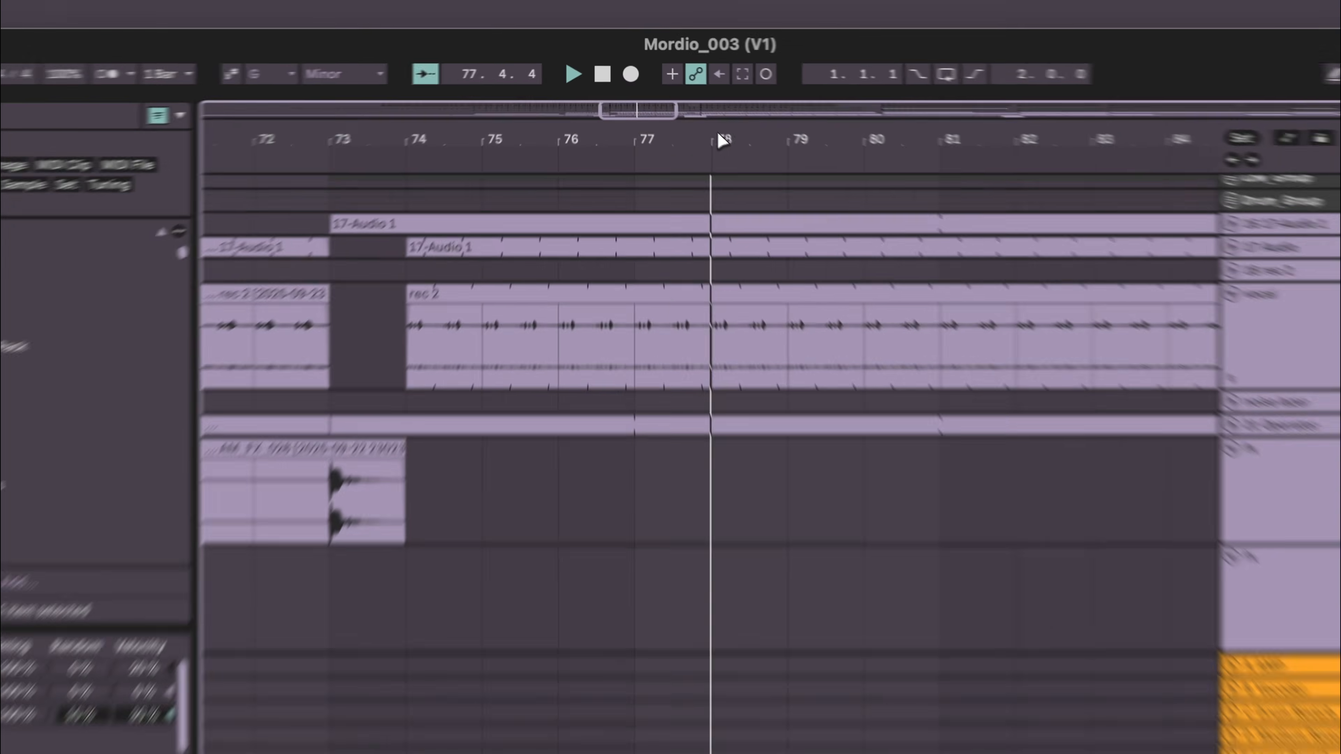
- Zoom out to the whole song and audition the later section from around bar 200
{"action": "left_click_drag", "start_coordinate": [683, 100], "coordinate": [682, 99]}
{"action": "left_click_drag", "start_coordinate": [747, 157], "coordinate": [686, 160]}
{"action": "left_click_drag", "start_coordinate": [845, 200], "coordinate": [889, 168]}
{"action": "key", "text": "space"}
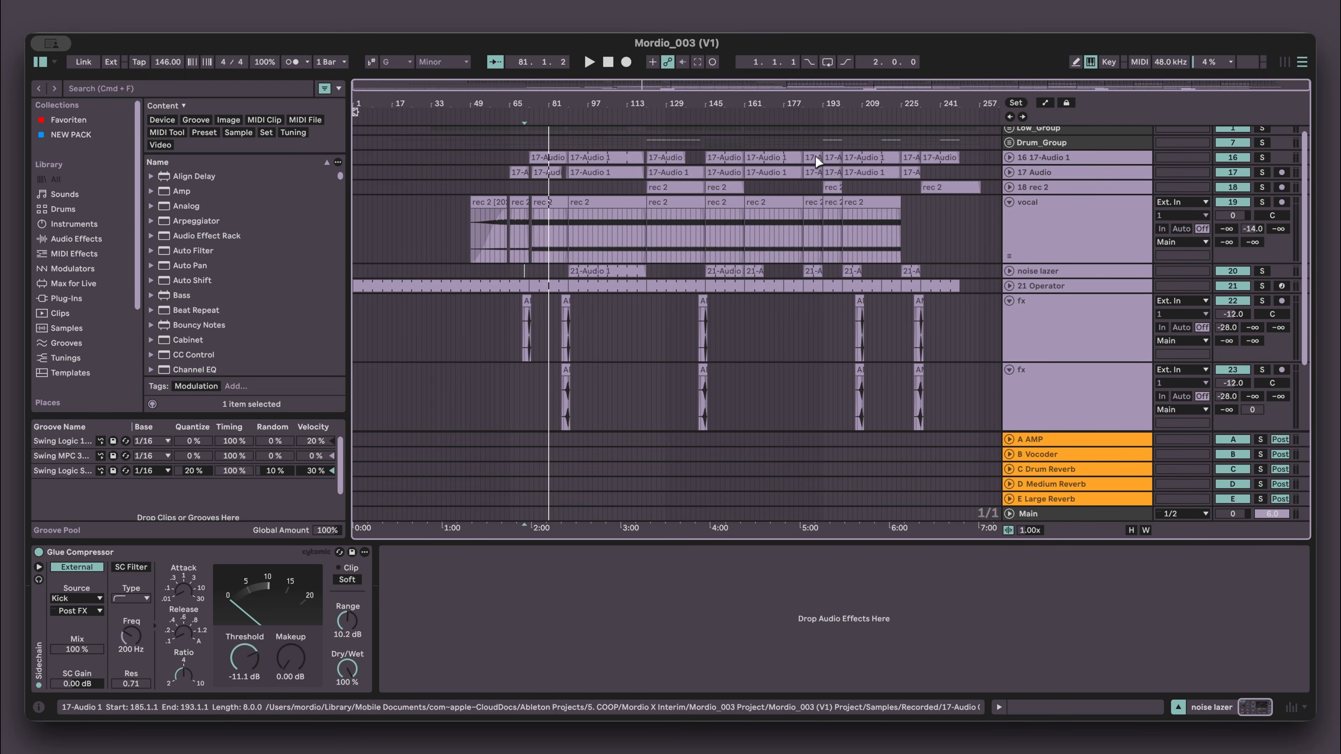
{"action": "left_click", "coordinate": [842, 324]}
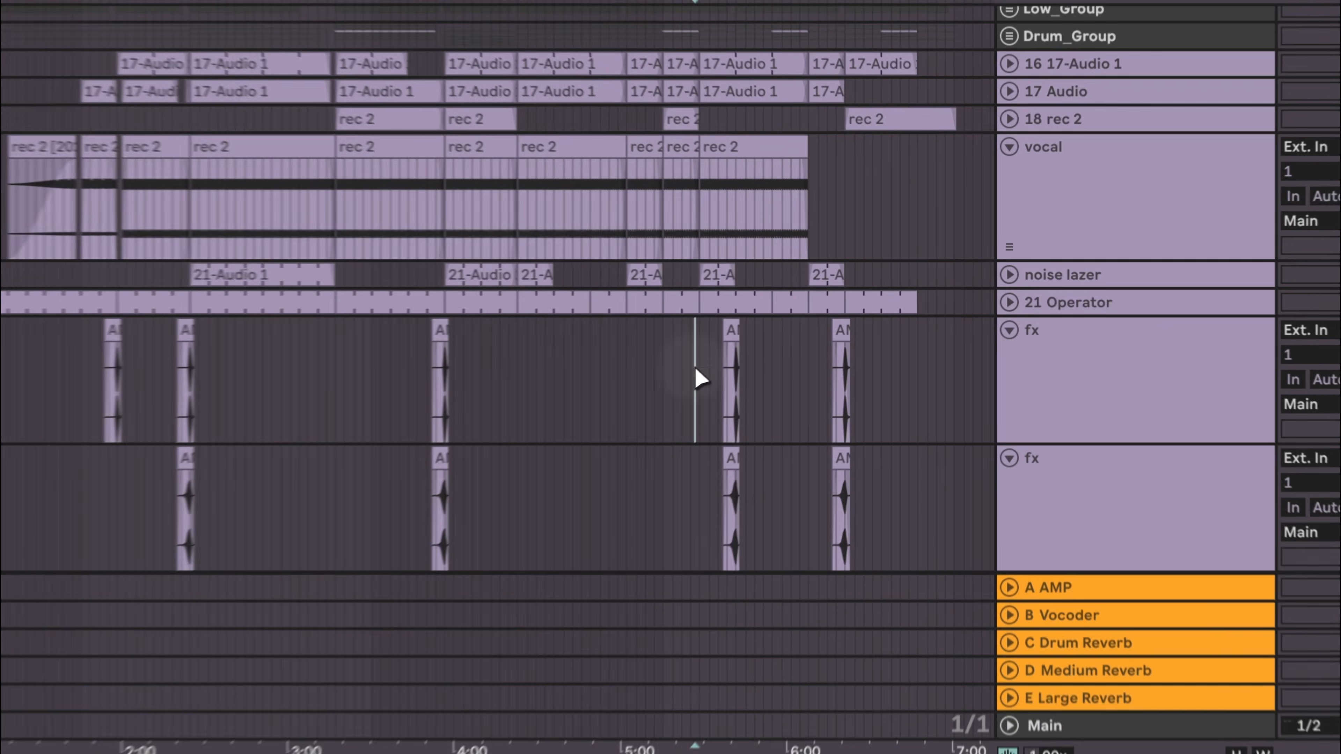
{"action": "key", "text": "space"}
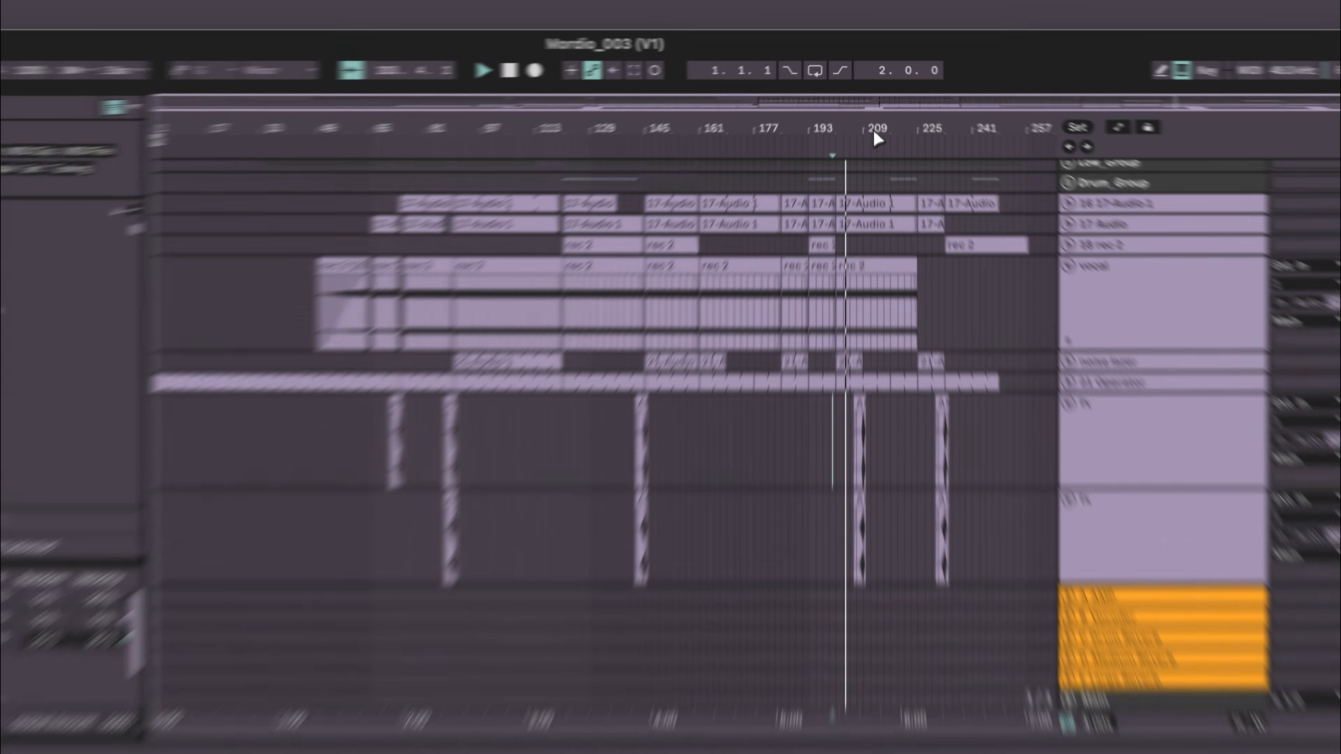
- Zoom in around bars 199 to 213 and listen to the effect clips at bar 205
{"action": "left_click_drag", "start_coordinate": [871, 106], "coordinate": [866, 105]}
{"action": "left_click_drag", "start_coordinate": [874, 167], "coordinate": [881, 168]}
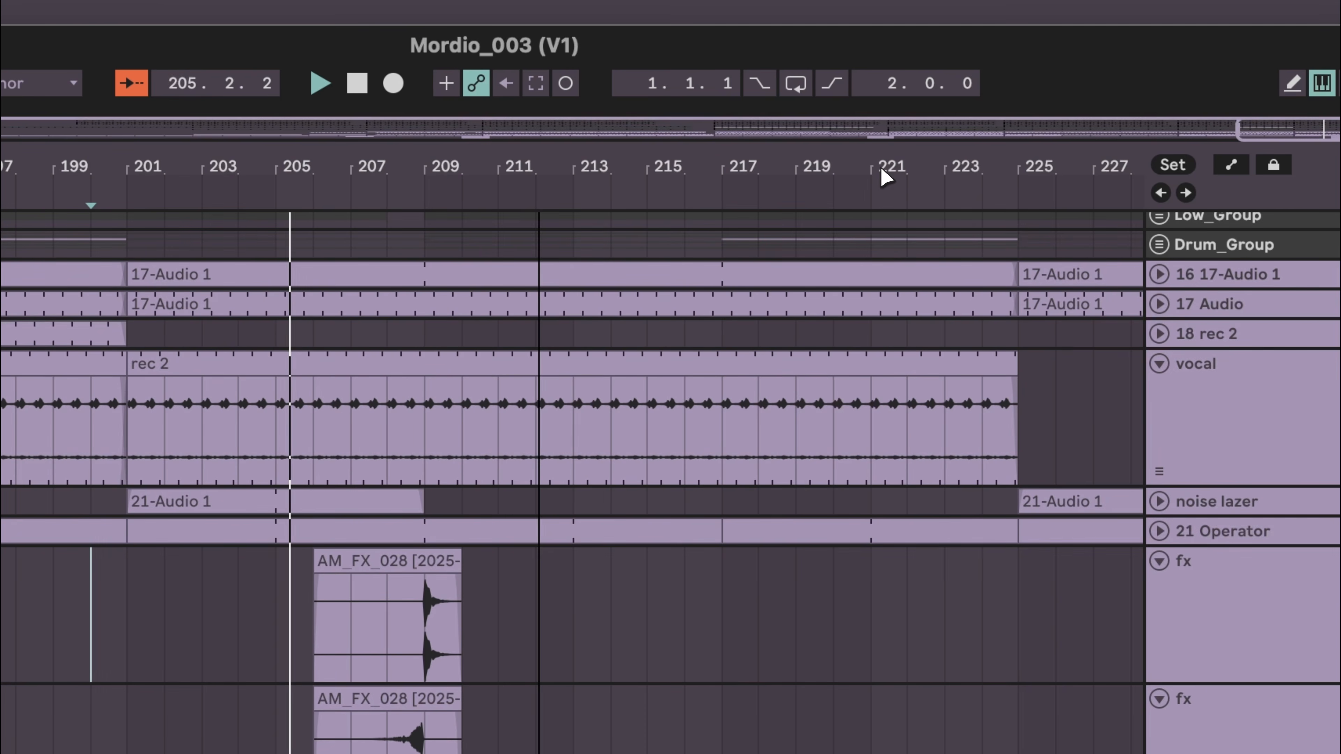
{"action": "left_click_drag", "start_coordinate": [463, 170], "coordinate": [463, 169]}
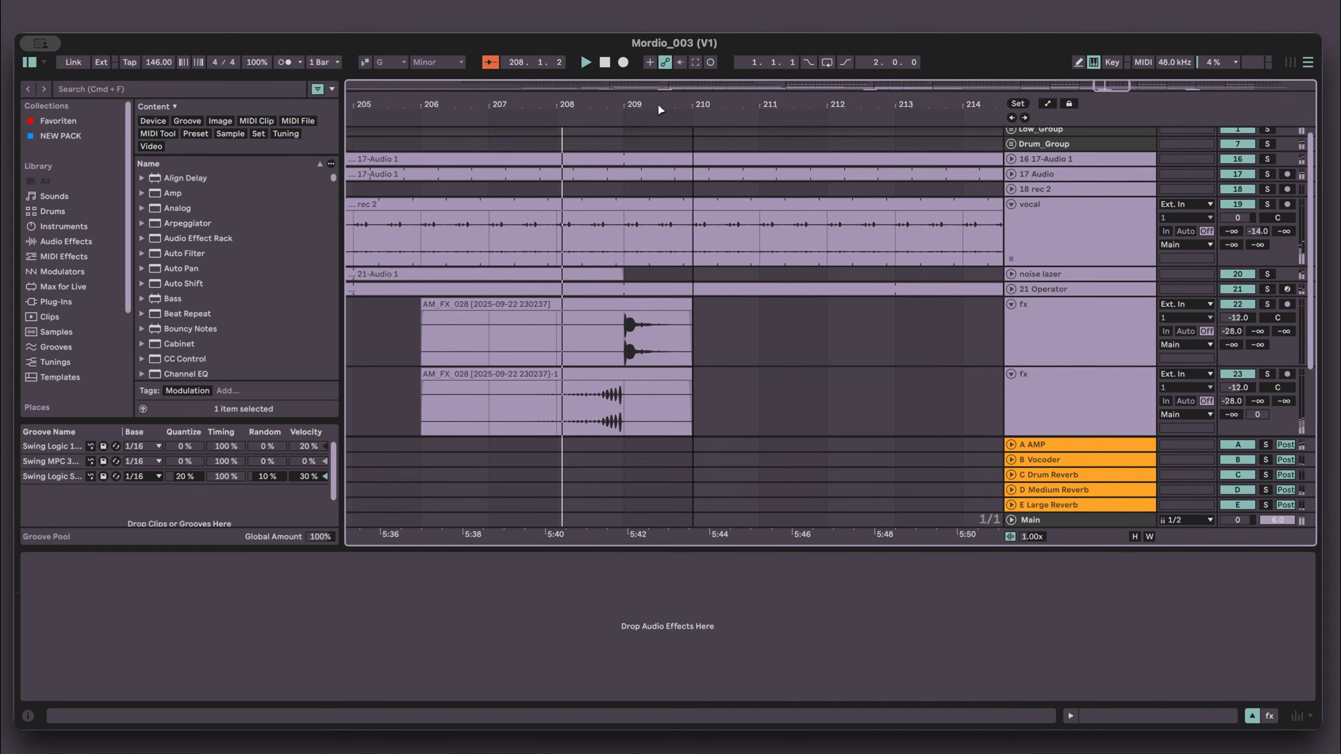
{"action": "left_click_drag", "start_coordinate": [659, 105], "coordinate": [661, 104]}
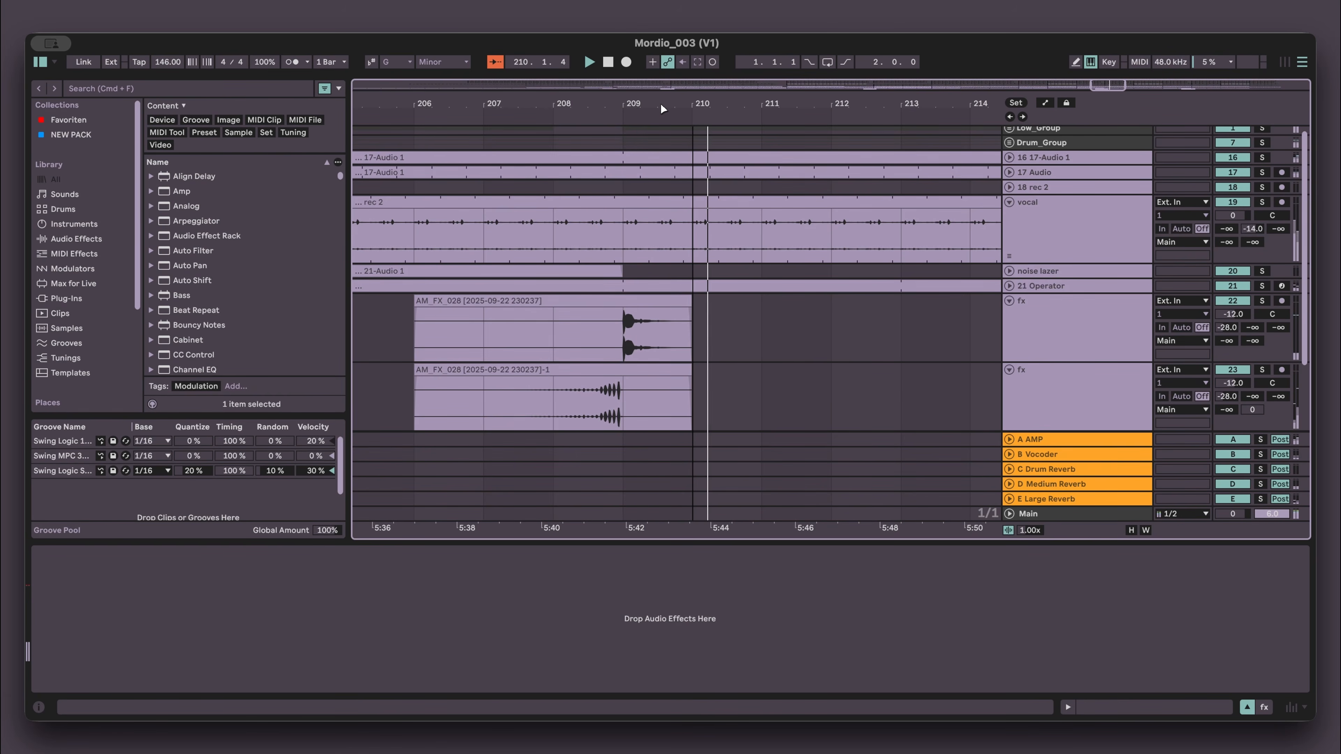
{"action": "left_click_drag", "start_coordinate": [661, 104], "coordinate": [662, 102]}
{"action": "key", "text": "space"}
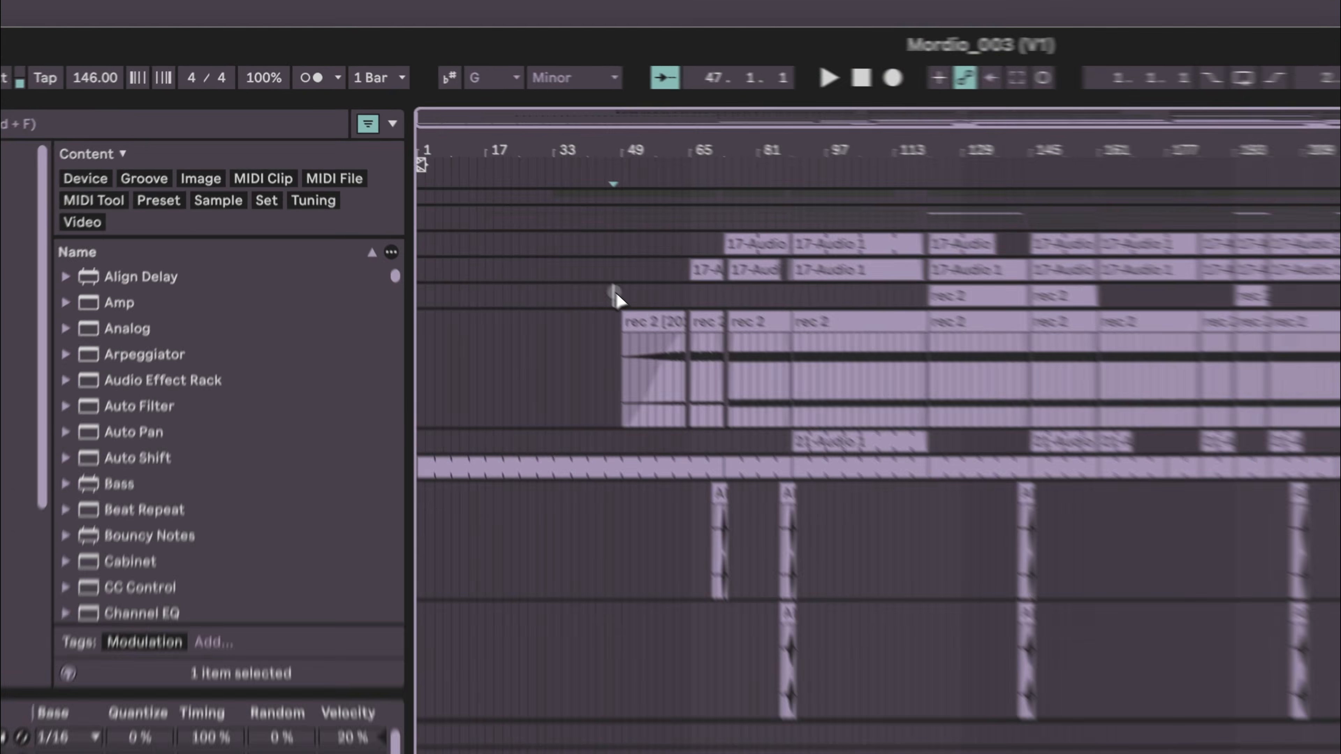
- Audition the song from bar 49 through the vocal clips around bar 65
{"action": "left_click", "coordinate": [471, 188]}
{"action": "key", "text": "space"}
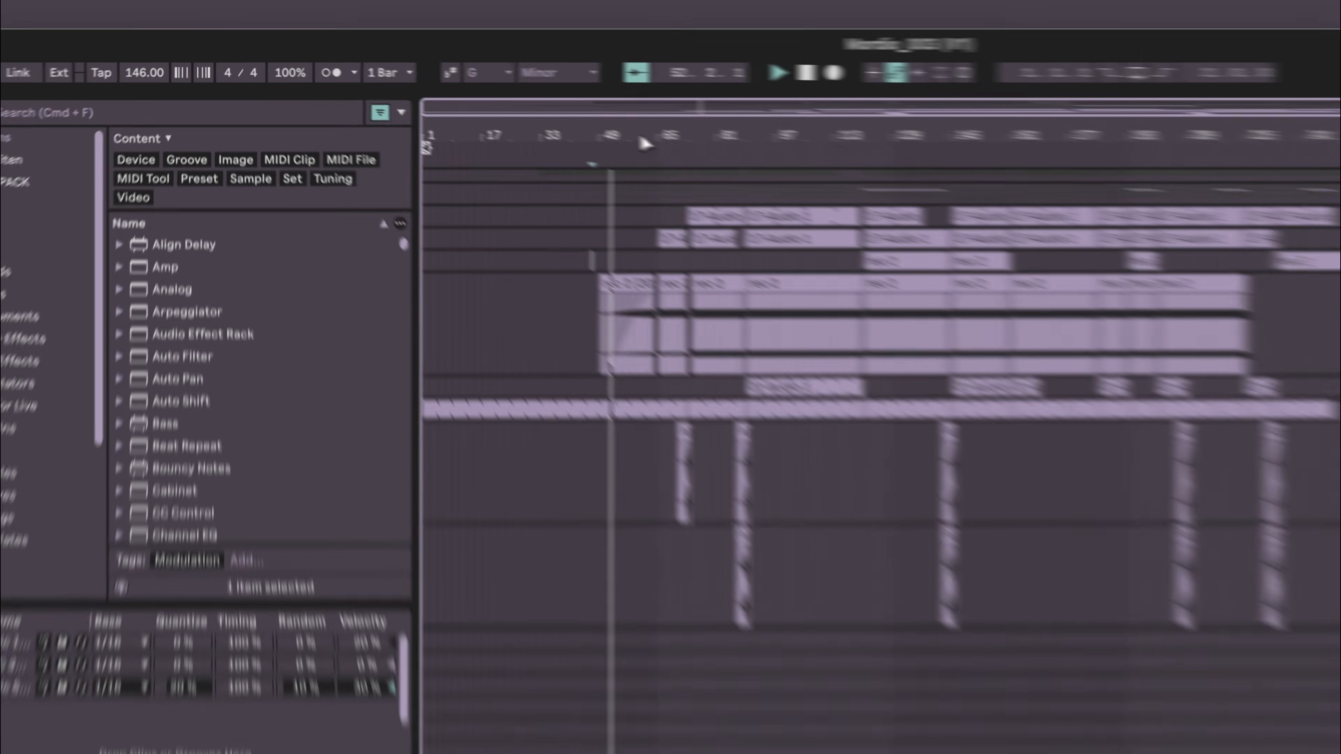
{"action": "left_click_drag", "start_coordinate": [499, 104], "coordinate": [499, 118]}
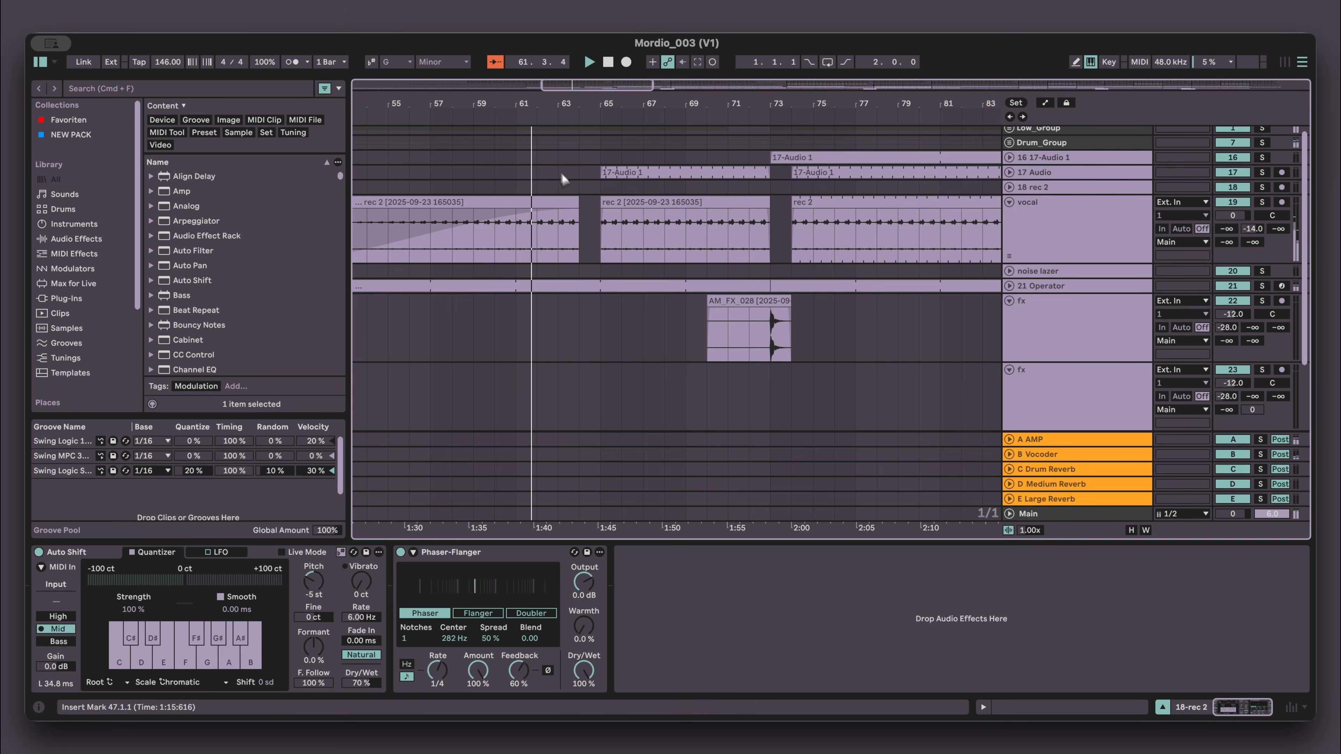
{"action": "left_click", "coordinate": [584, 218]}
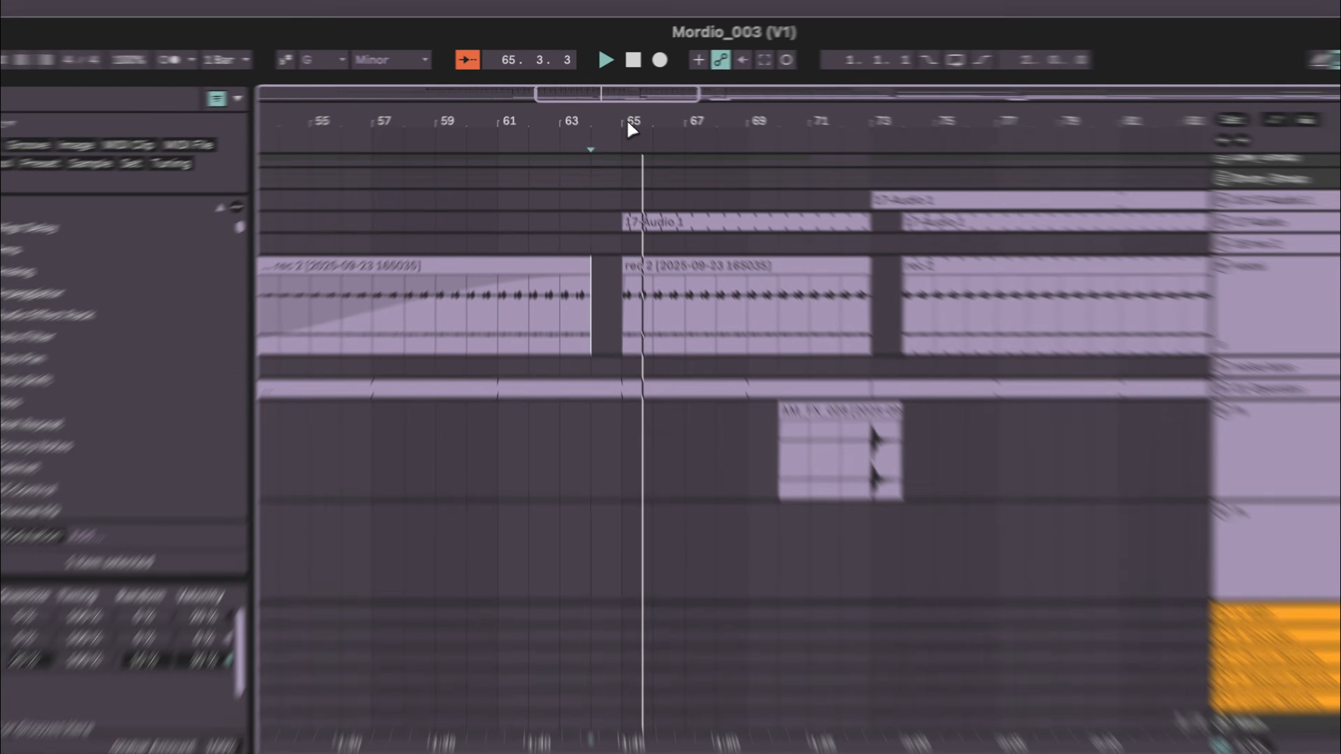
{"action": "left_click_drag", "start_coordinate": [604, 106], "coordinate": [602, 104]}
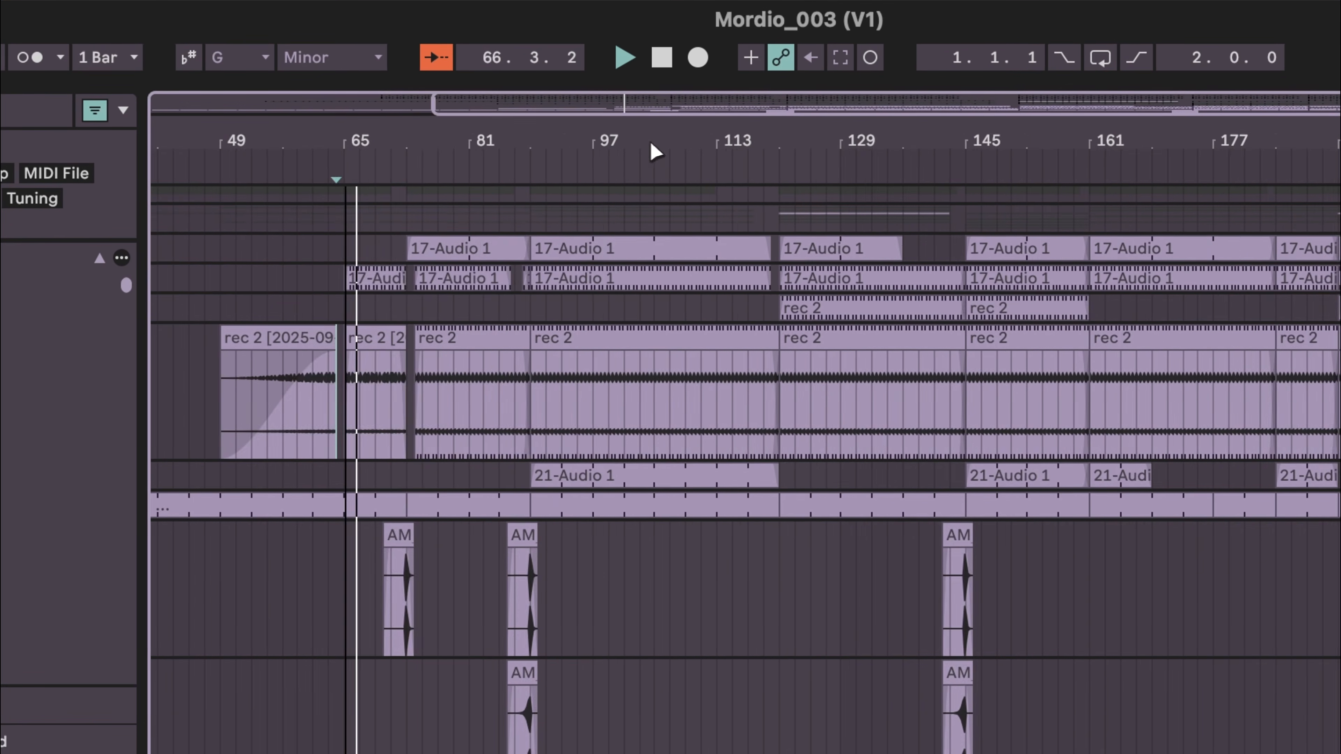
{"action": "left_click_drag", "start_coordinate": [651, 145], "coordinate": [653, 140]}
{"action": "key", "text": "space"}
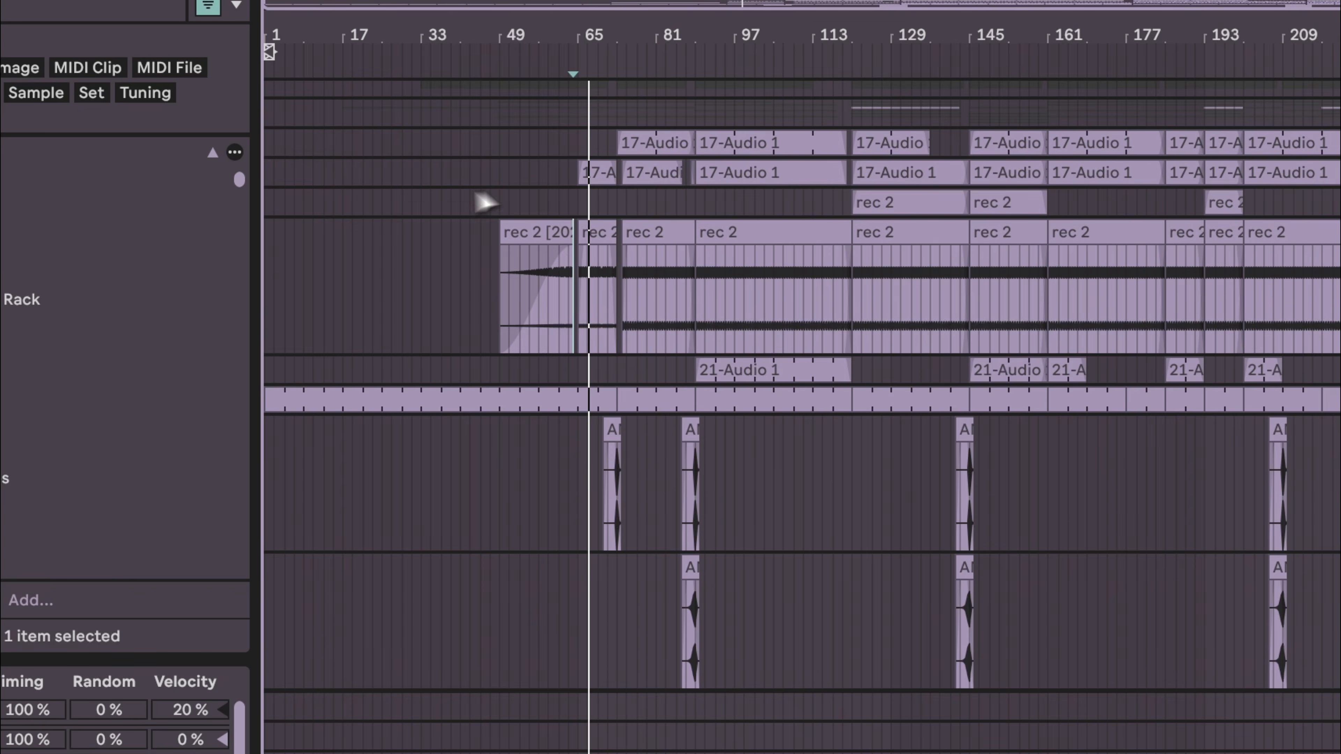
- Select the effect clips and create a new track 24 holding AM_Kick-Drum_005 clips aligned with the fx hits
{"action": "left_click_drag", "start_coordinate": [485, 203], "coordinate": [1340, 542]}
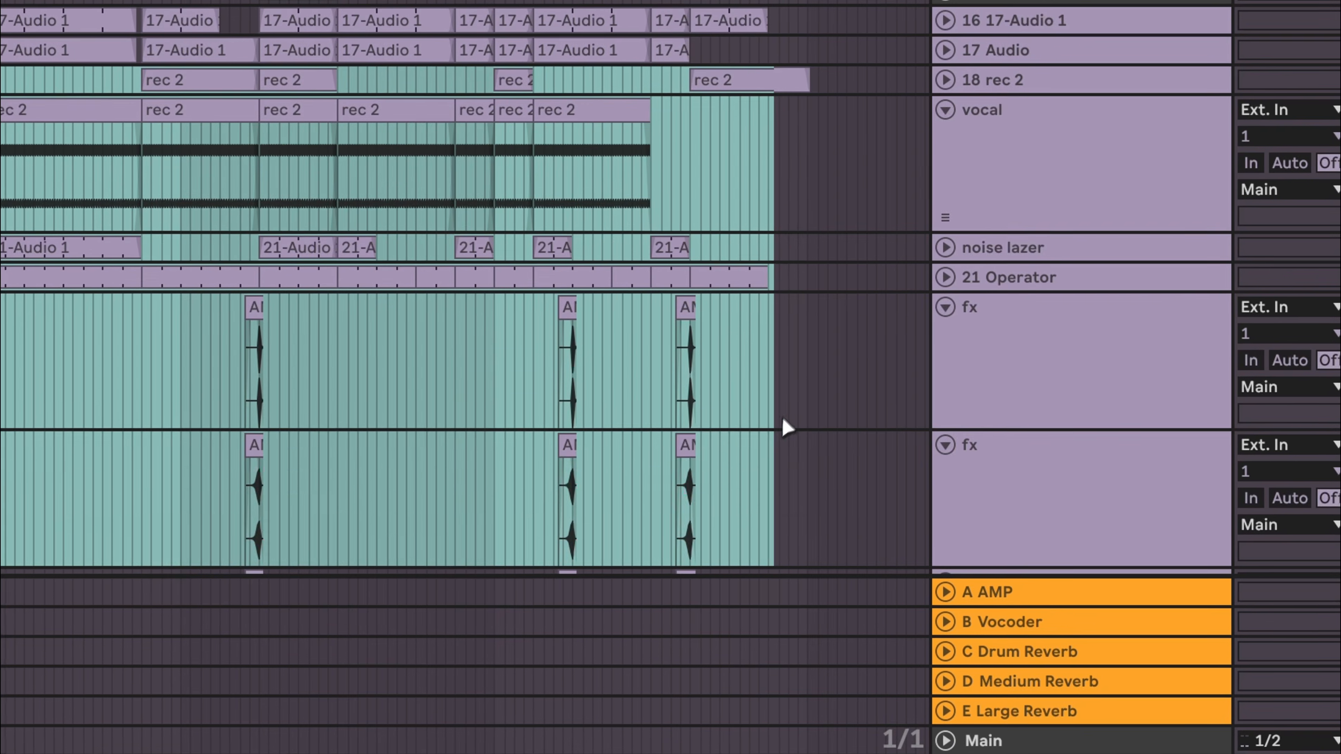
{"action": "left_click_drag", "start_coordinate": [783, 420], "coordinate": [772, 411]}
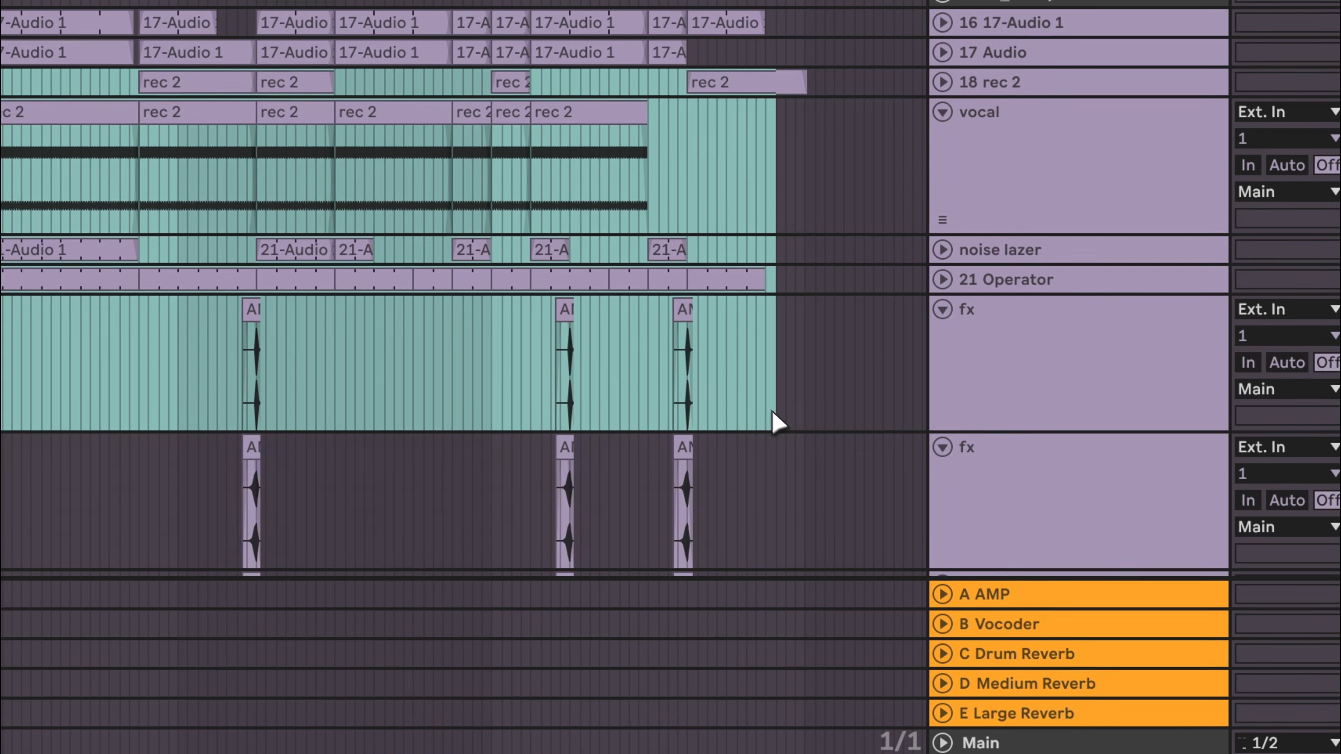
{"action": "left_click_drag", "start_coordinate": [329, 188], "coordinate": [1074, 647]}
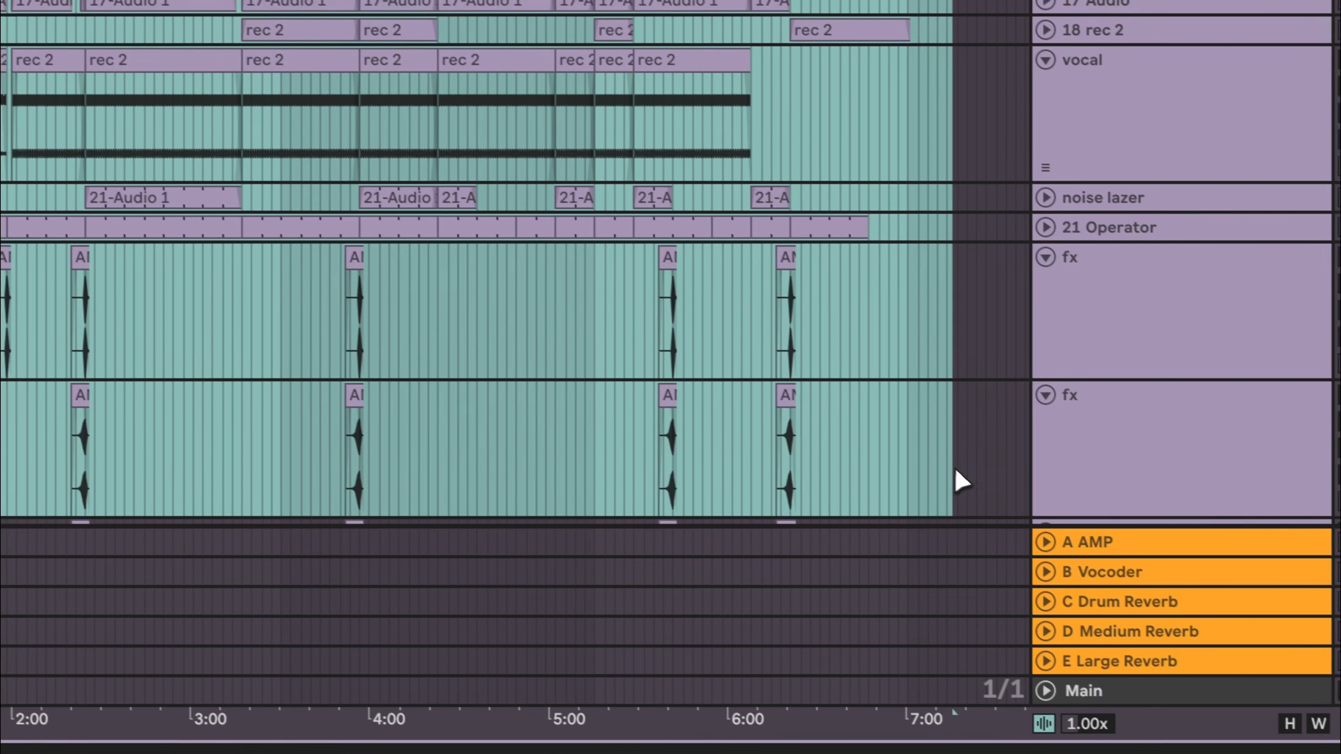
{"action": "left_click_drag", "start_coordinate": [905, 594], "coordinate": [877, 362]}
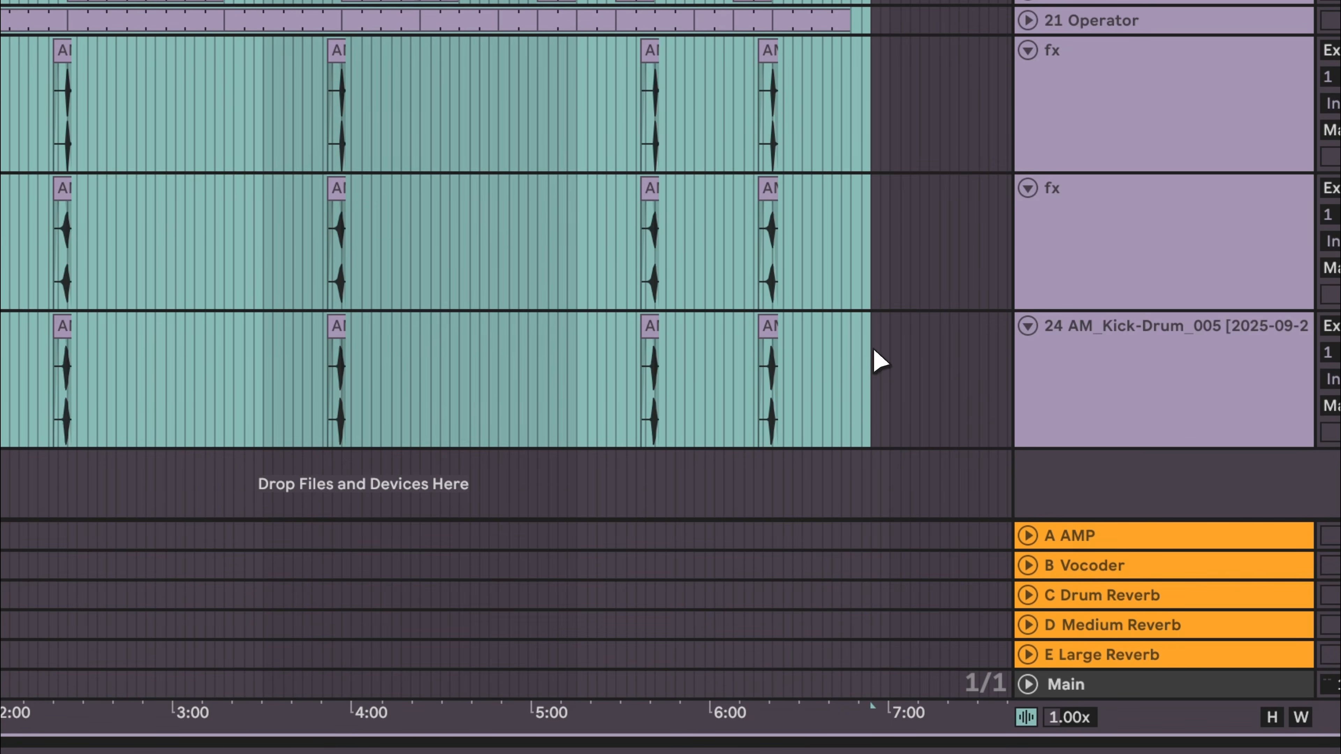
{"action": "scroll", "coordinate": [851, 356], "scroll_direction": "up", "scroll_amount": 5}
{"action": "left_click", "coordinate": [887, 129]}
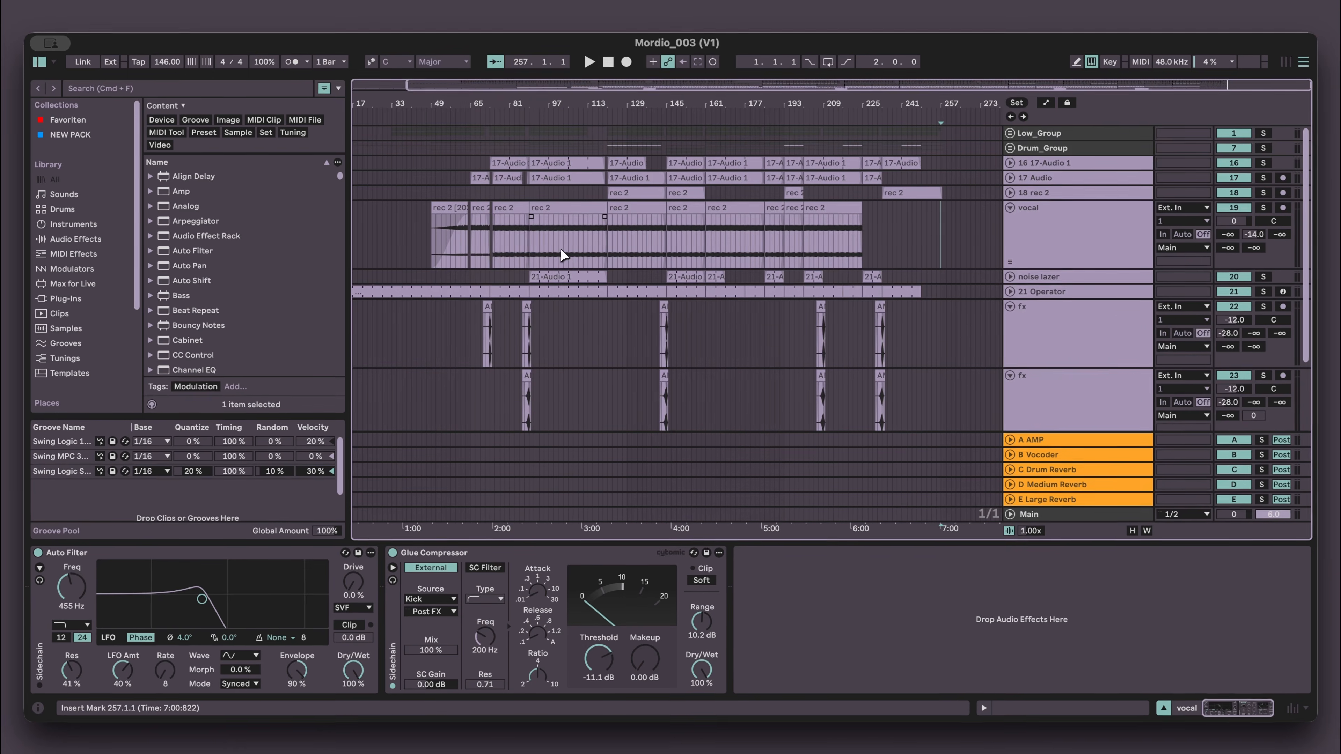
- Glance at the mixer view and return to the arrangement
{"action": "key", "text": "Tab"}
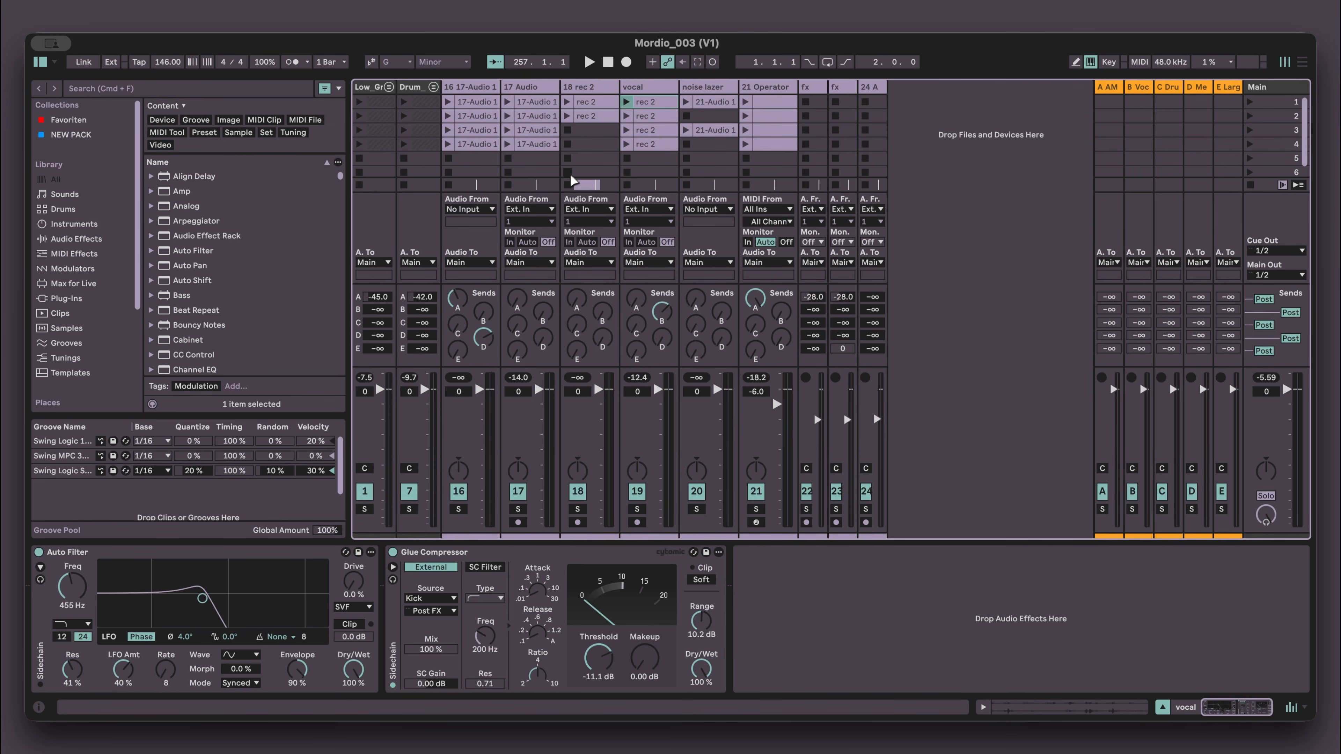
{"action": "left_click", "coordinate": [589, 159]}
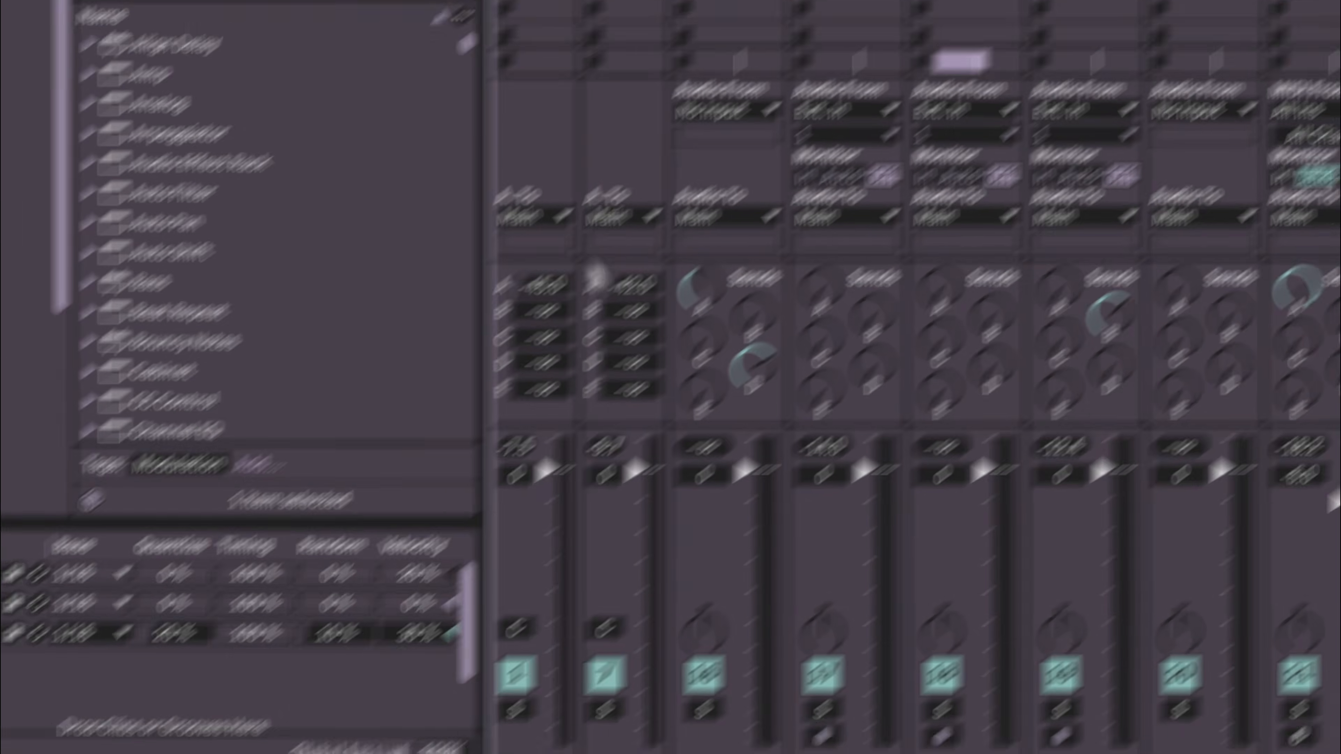
{"action": "key", "text": "Tab"}
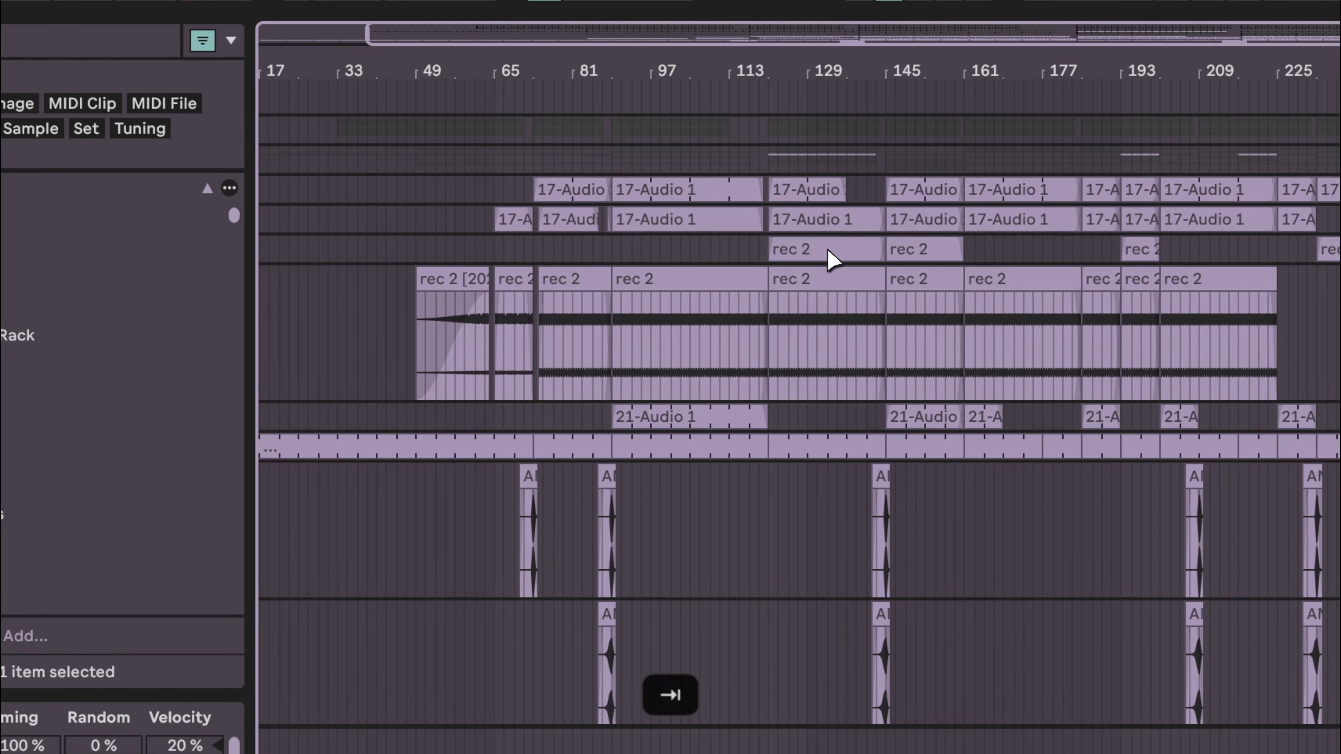
- Loop the 24-bar section starting at bar 161 over the 17-Audio 1 clip and play it
{"action": "left_click", "coordinate": [851, 244]}
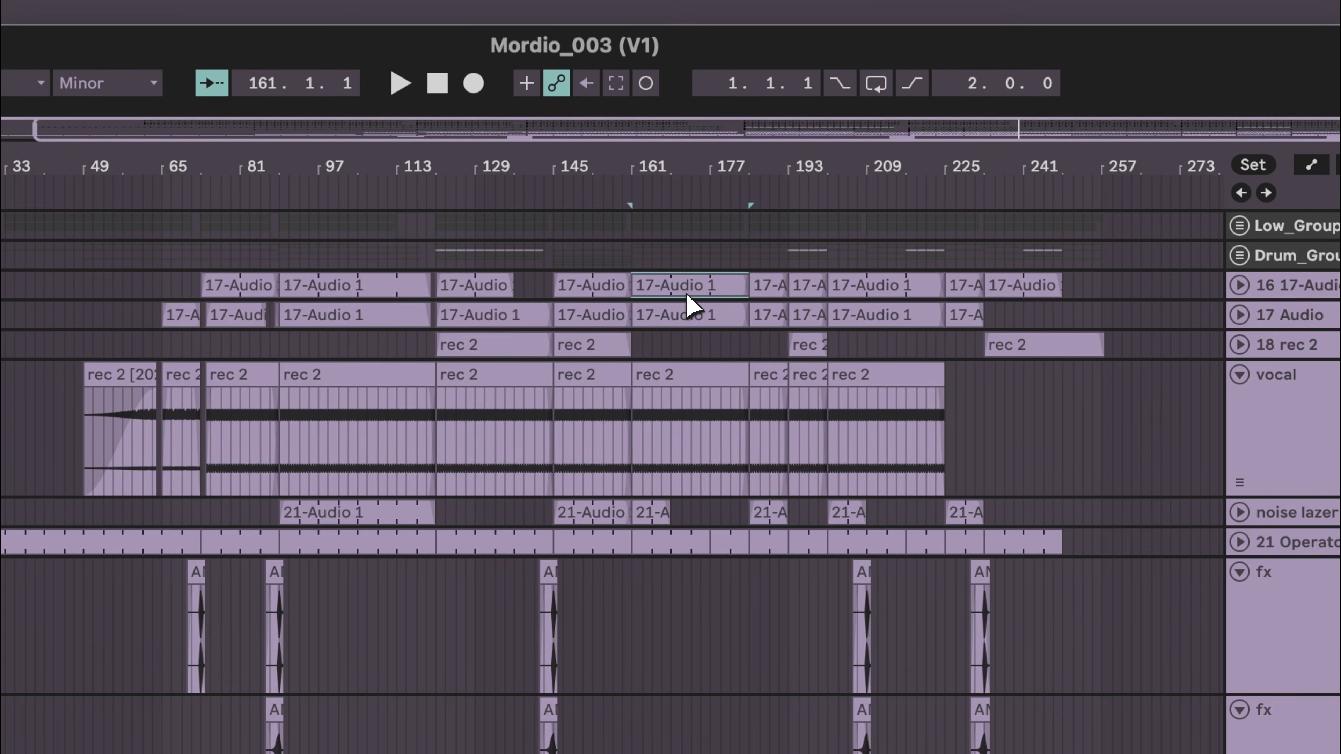
{"action": "key", "text": "super+l"}
{"action": "key", "text": "space"}
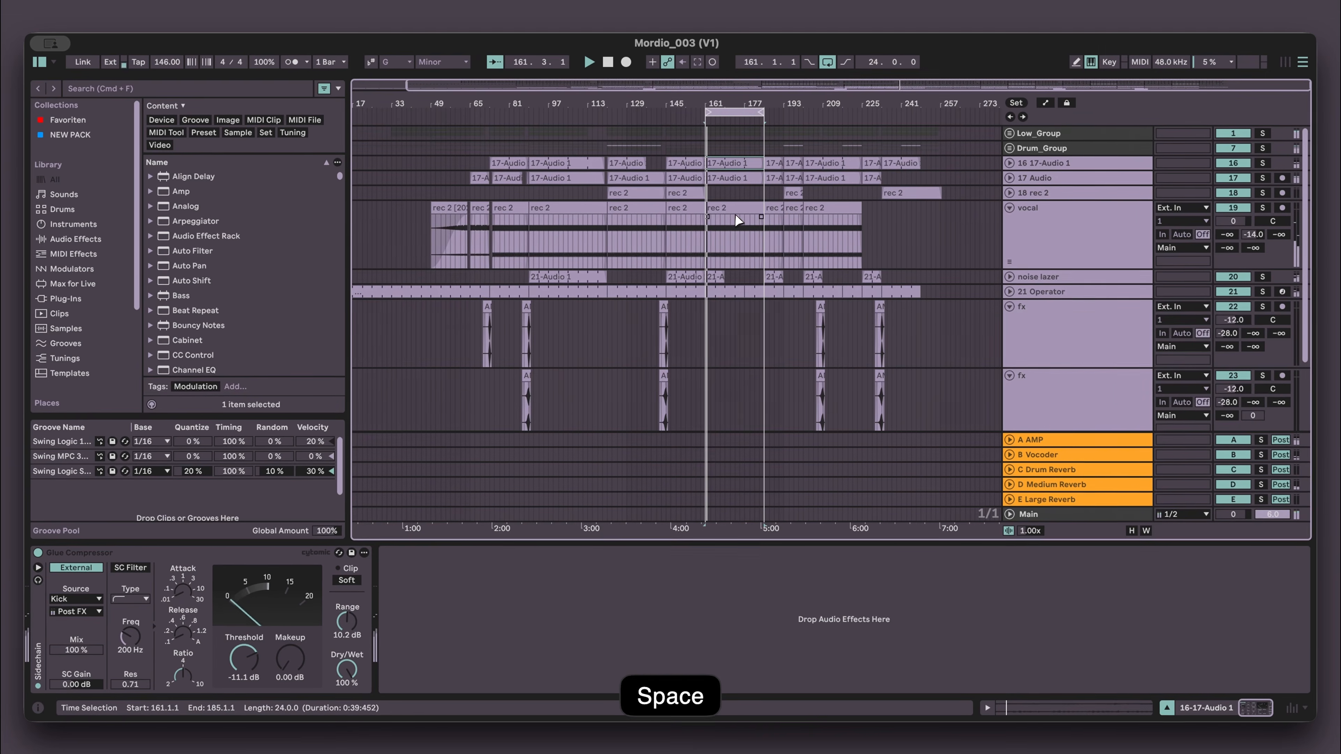
- Open the mixer and select the Drum_Group track to inspect its Bright Room, Bright Snare and EQ Eight devices
{"action": "key", "text": "Tab"}
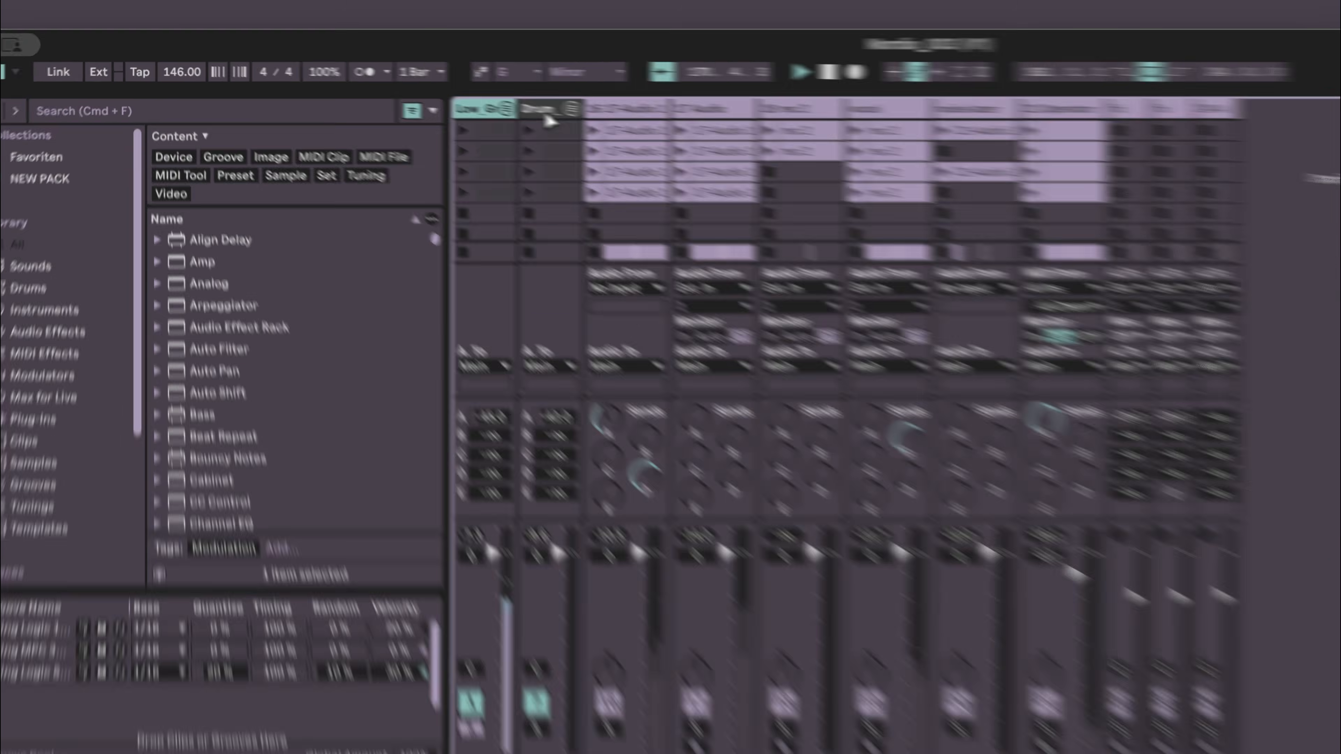
{"action": "left_click", "coordinate": [415, 90]}
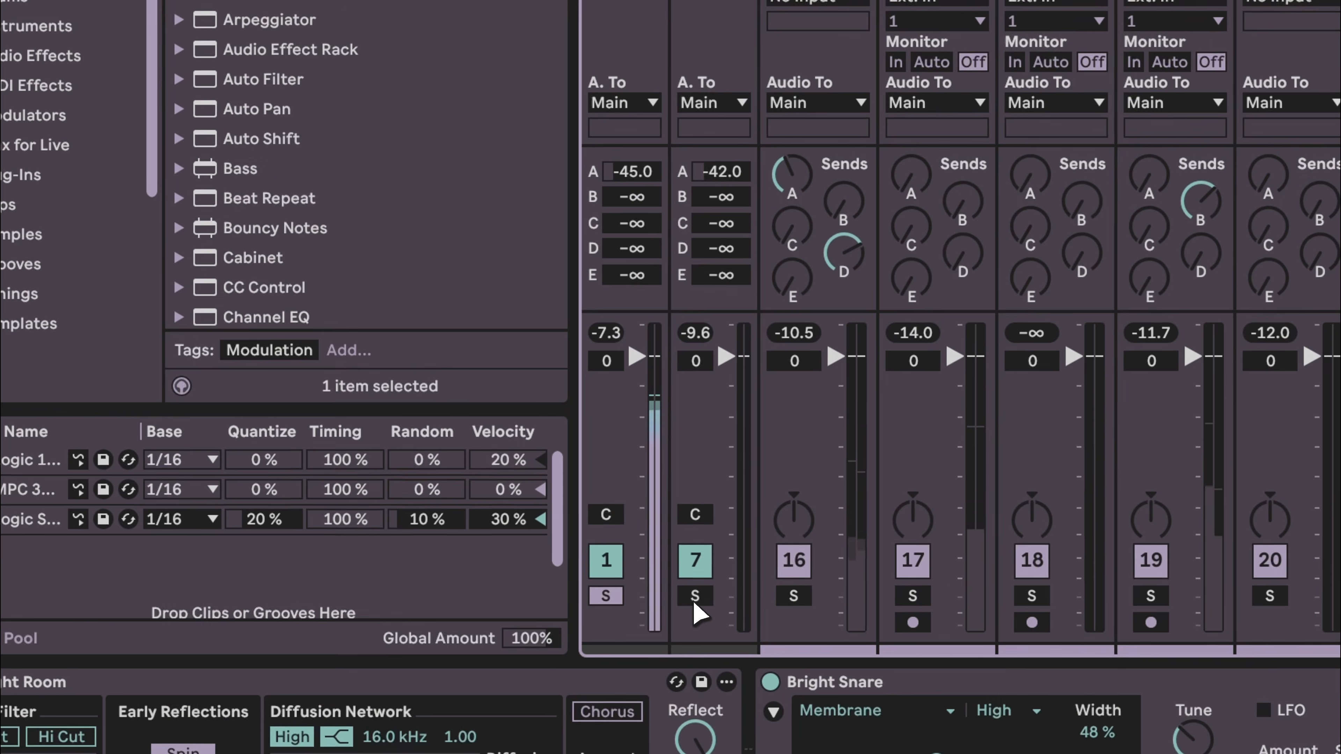
{"action": "left_click", "coordinate": [695, 597]}
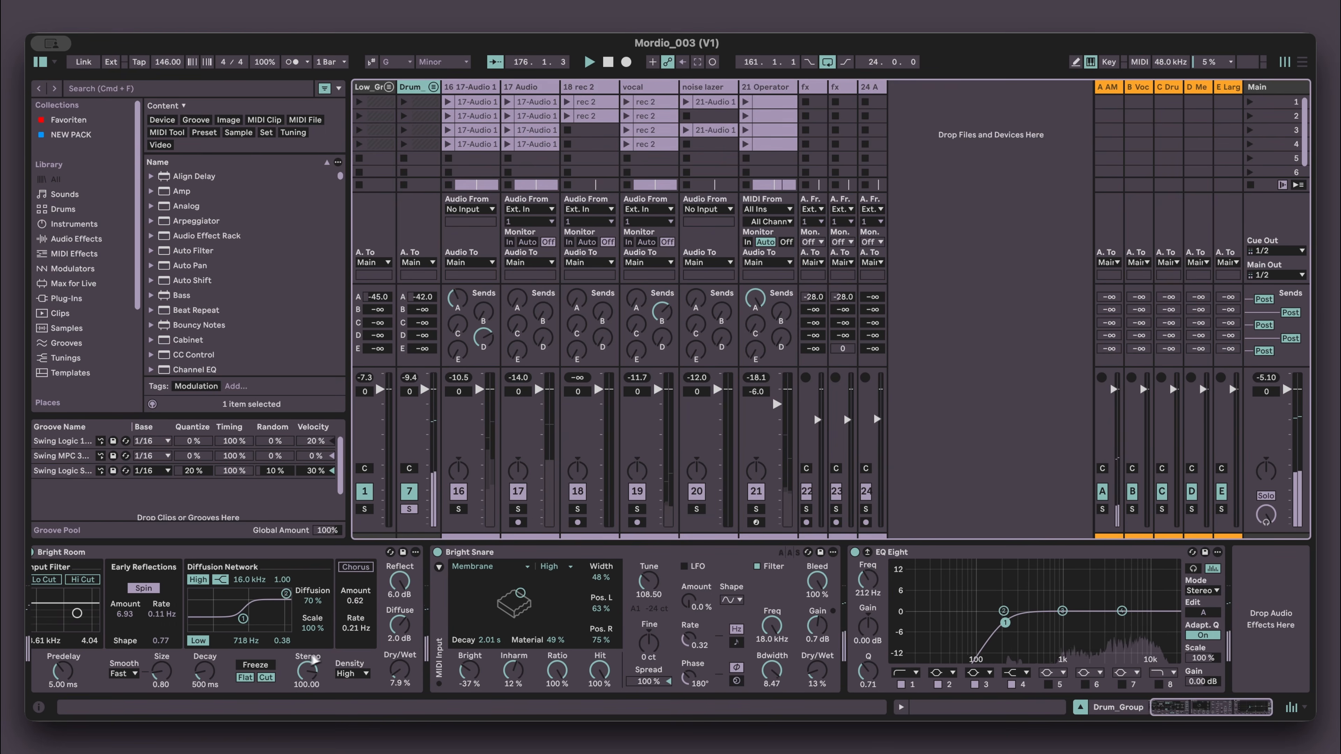
{"action": "scroll", "coordinate": [535, 615], "scroll_direction": "right", "scroll_amount": 1}
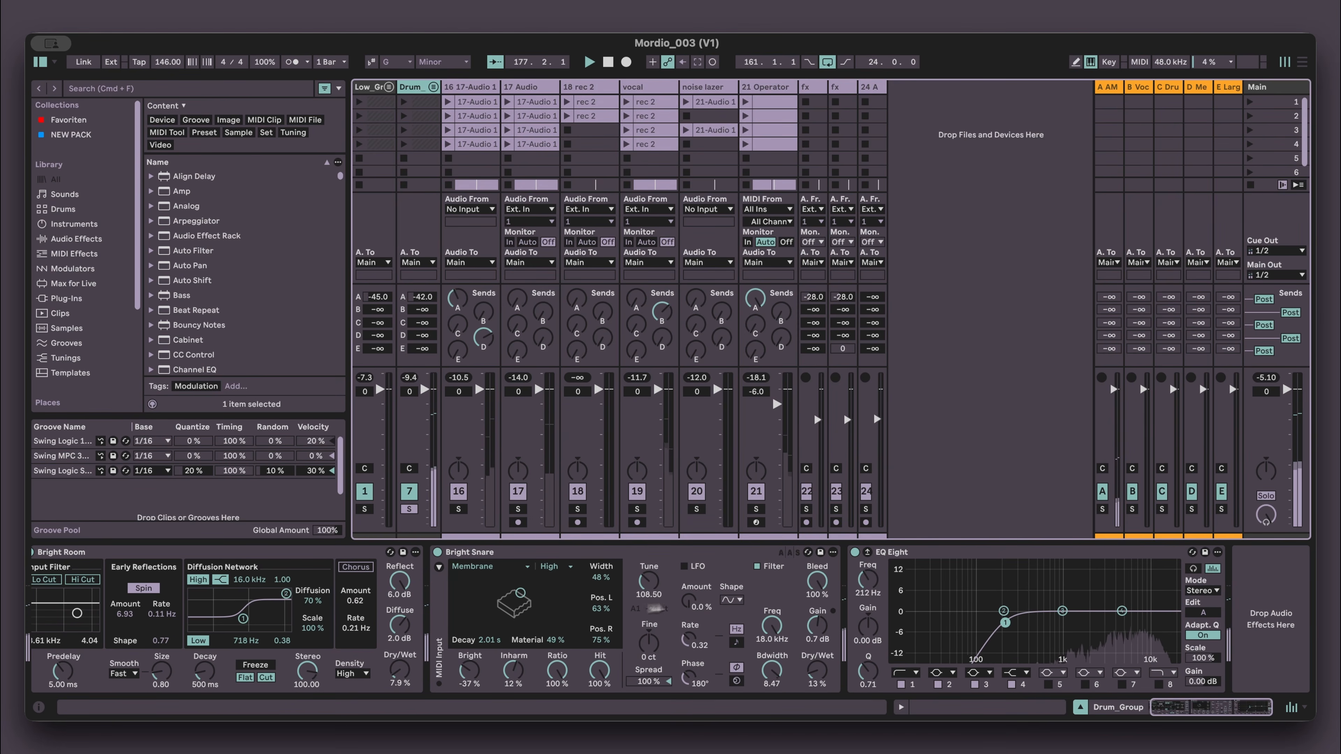
- Select the 16 17-Audio 1 track and add an EQ Eight after its Glue Compressor
{"action": "scroll", "coordinate": [929, 608], "scroll_direction": "left", "scroll_amount": 1}
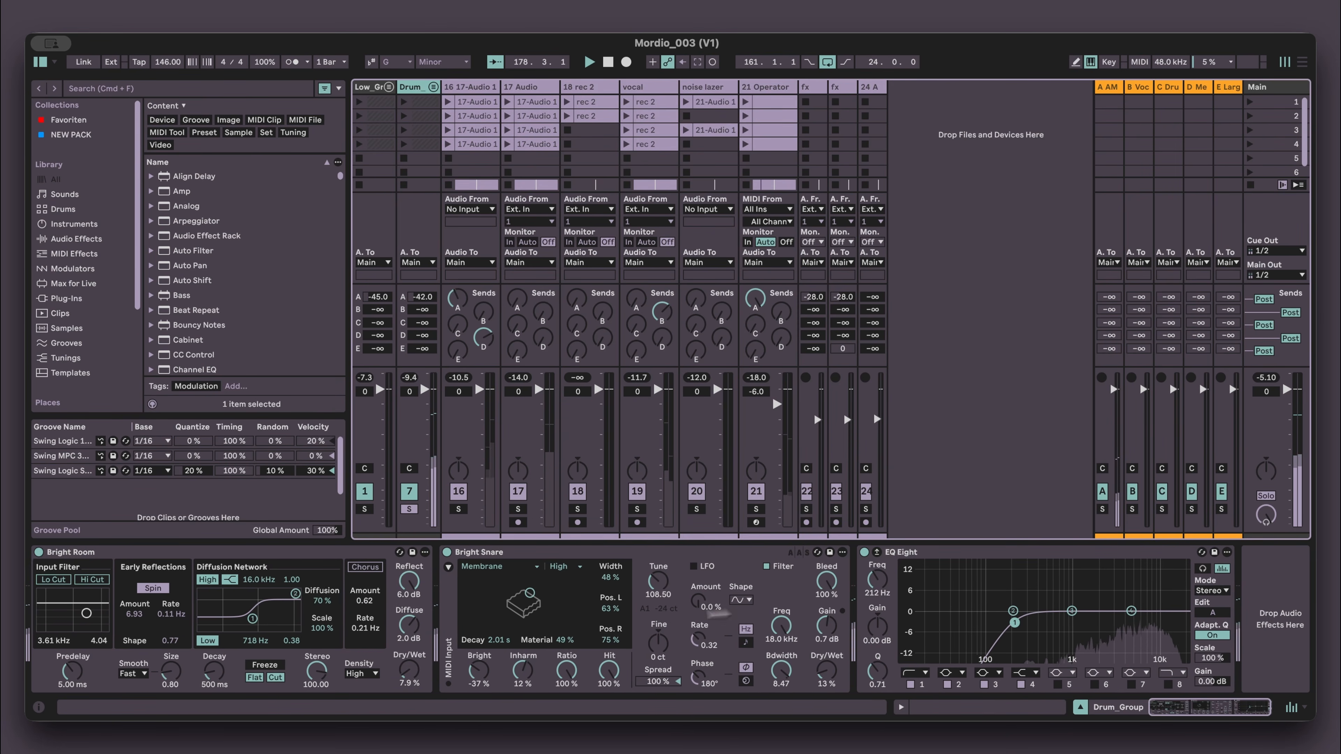
{"action": "scroll", "coordinate": [385, 625], "scroll_direction": "right", "scroll_amount": 1}
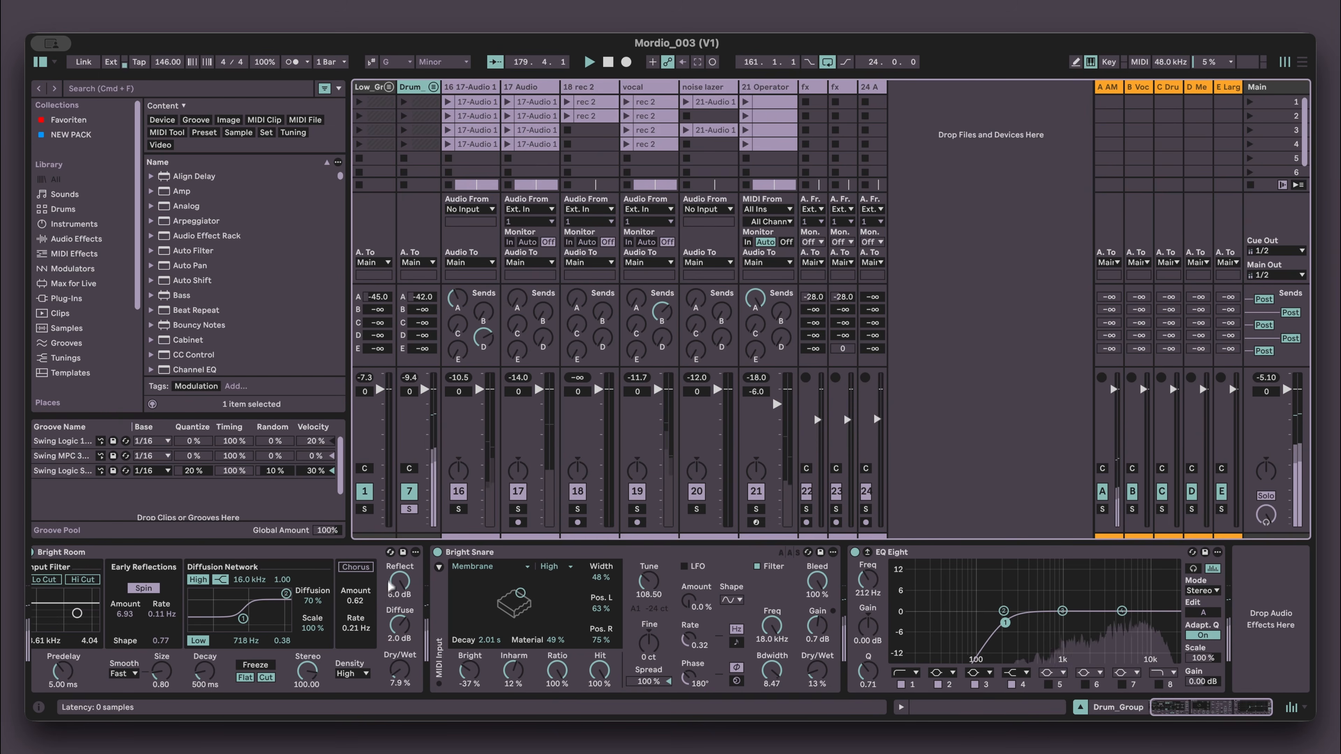
{"action": "left_click", "coordinate": [459, 496]}
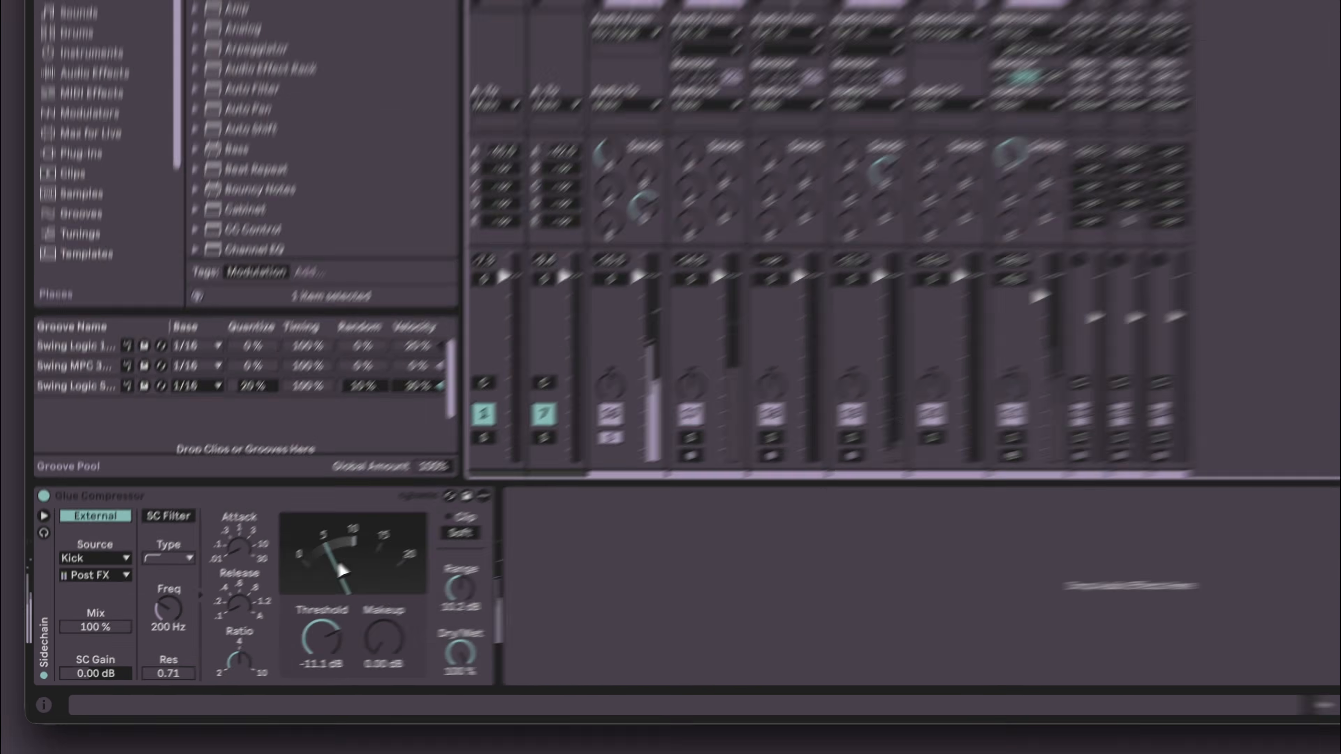
{"action": "key", "text": "super+f"}
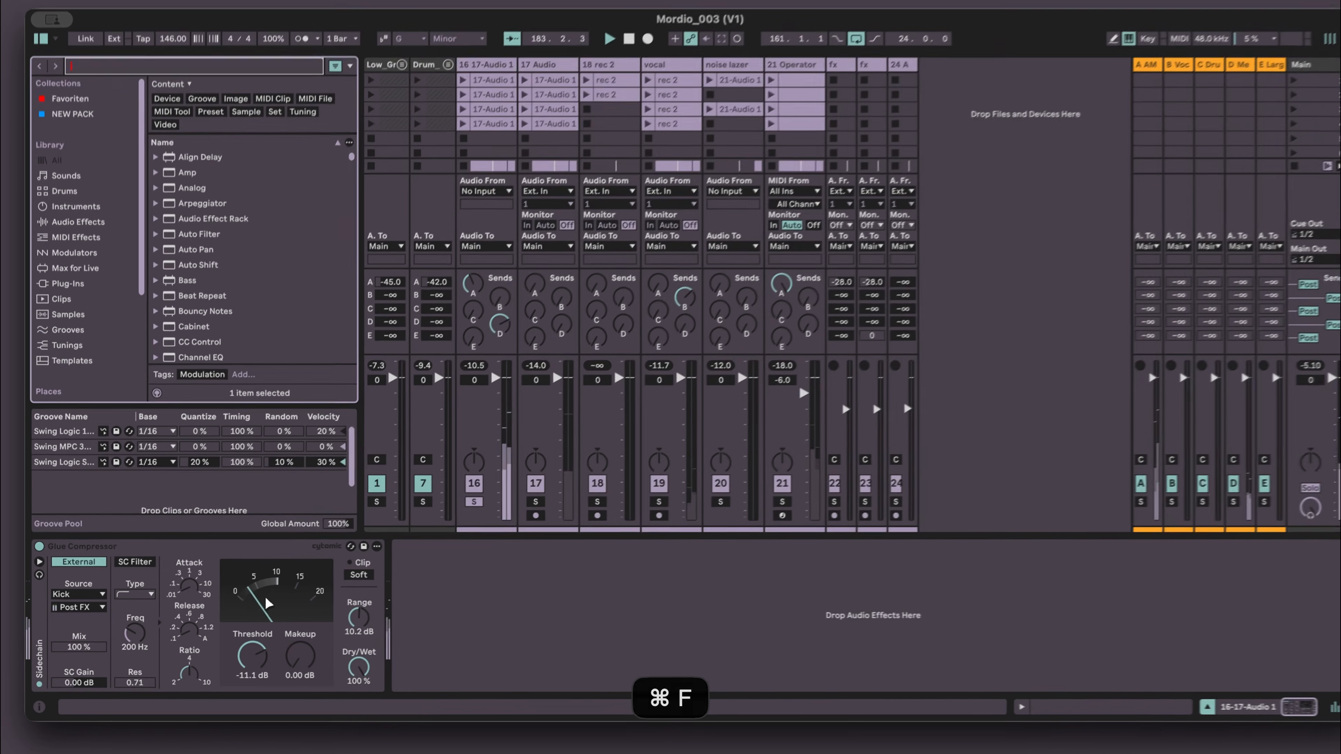
{"action": "key", "text": "Down"}
{"action": "key", "text": "Down"}
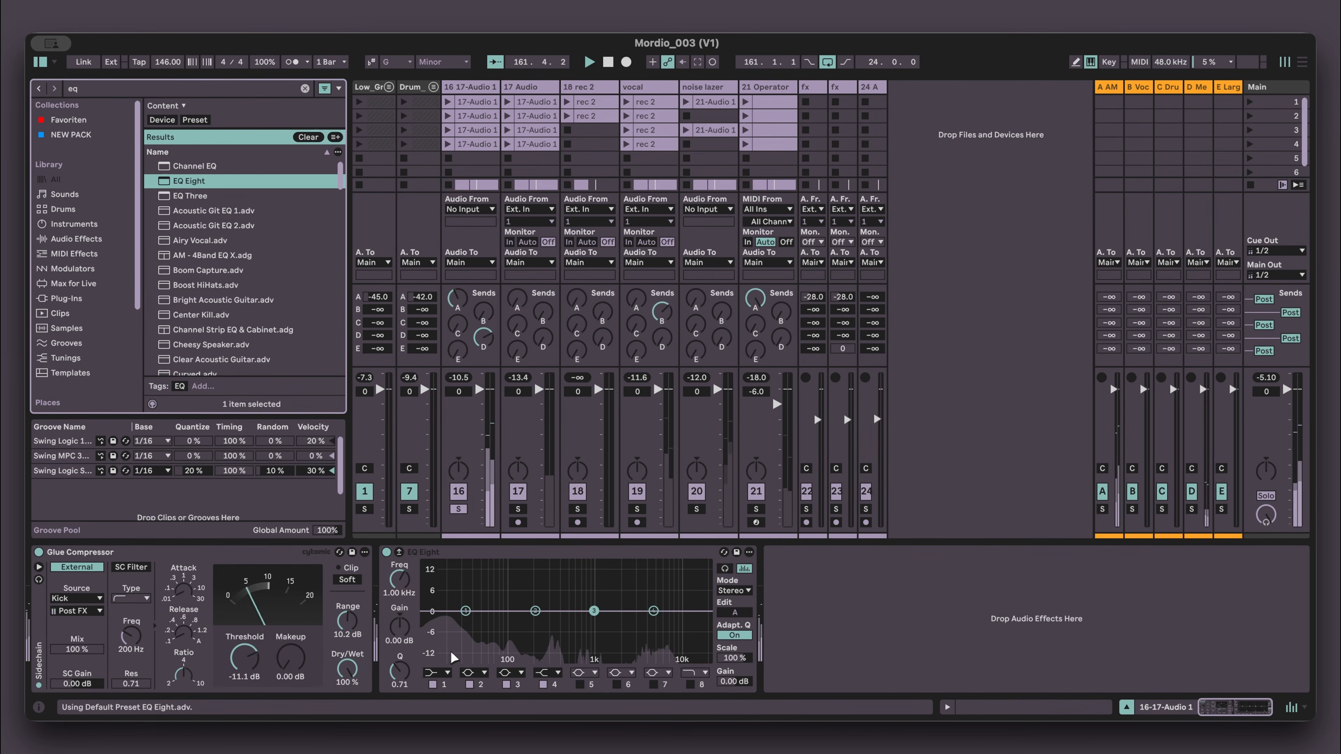
- Switch EQ Eight band 1 to a 48 dB low cut and set its frequency to about 122 Hz
{"action": "left_click", "coordinate": [447, 670]}
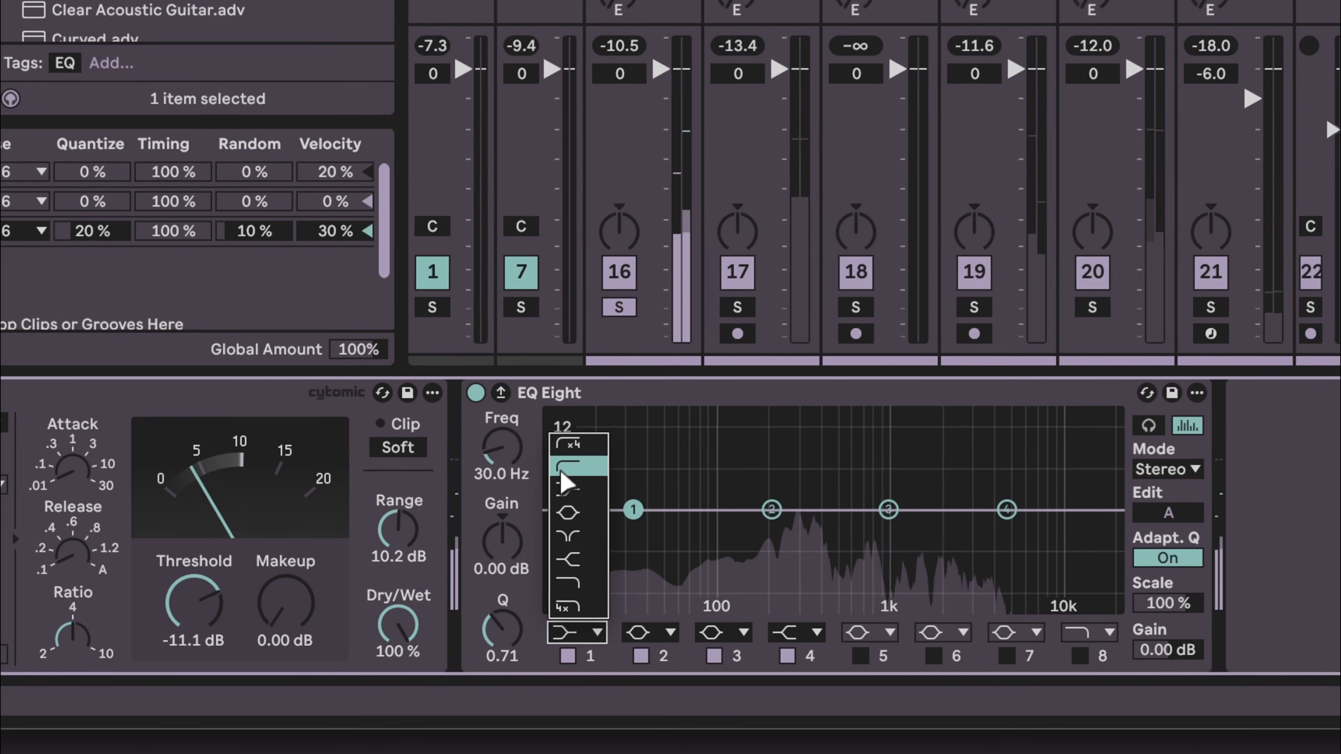
{"action": "left_click", "coordinate": [577, 448]}
{"action": "left_click_drag", "start_coordinate": [517, 472], "coordinate": [513, 468]}
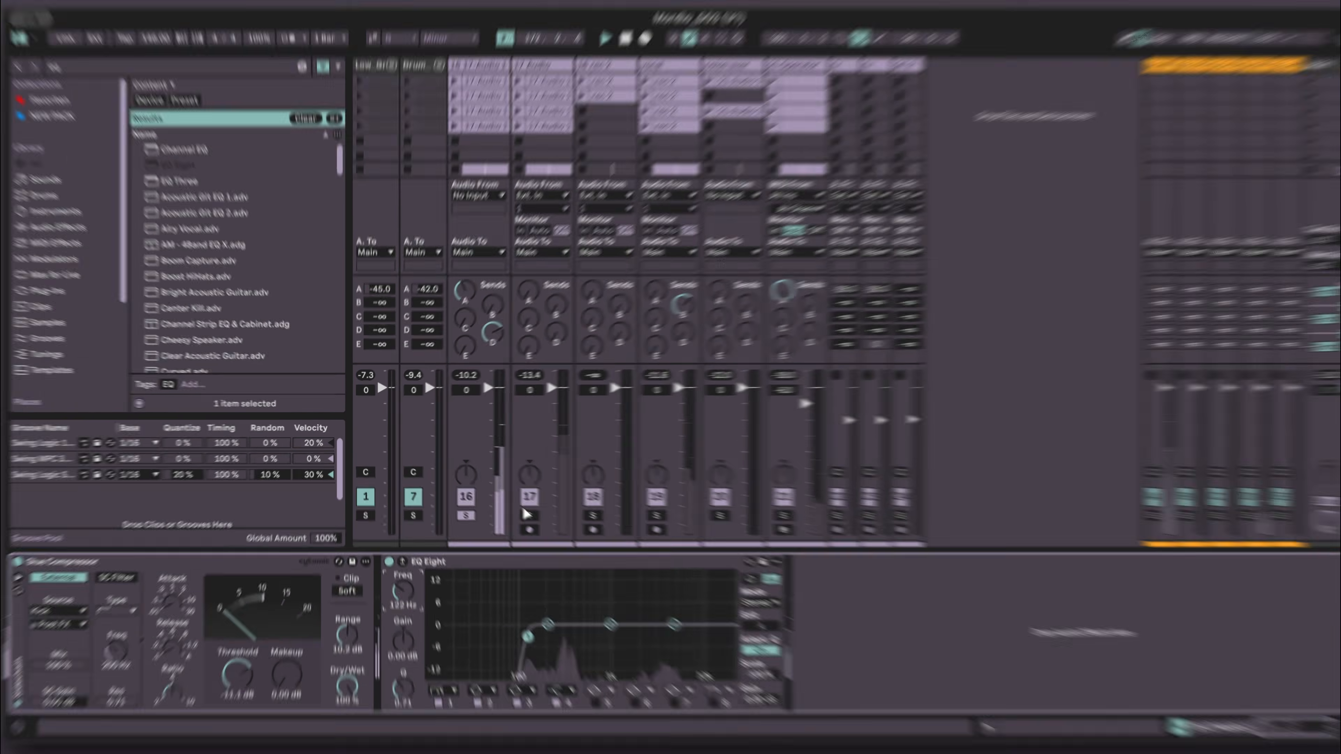
- Solo the 17 Audio track, select it, and add an EQ Eight after its Glue Compressor
{"action": "left_click", "coordinate": [517, 509]}
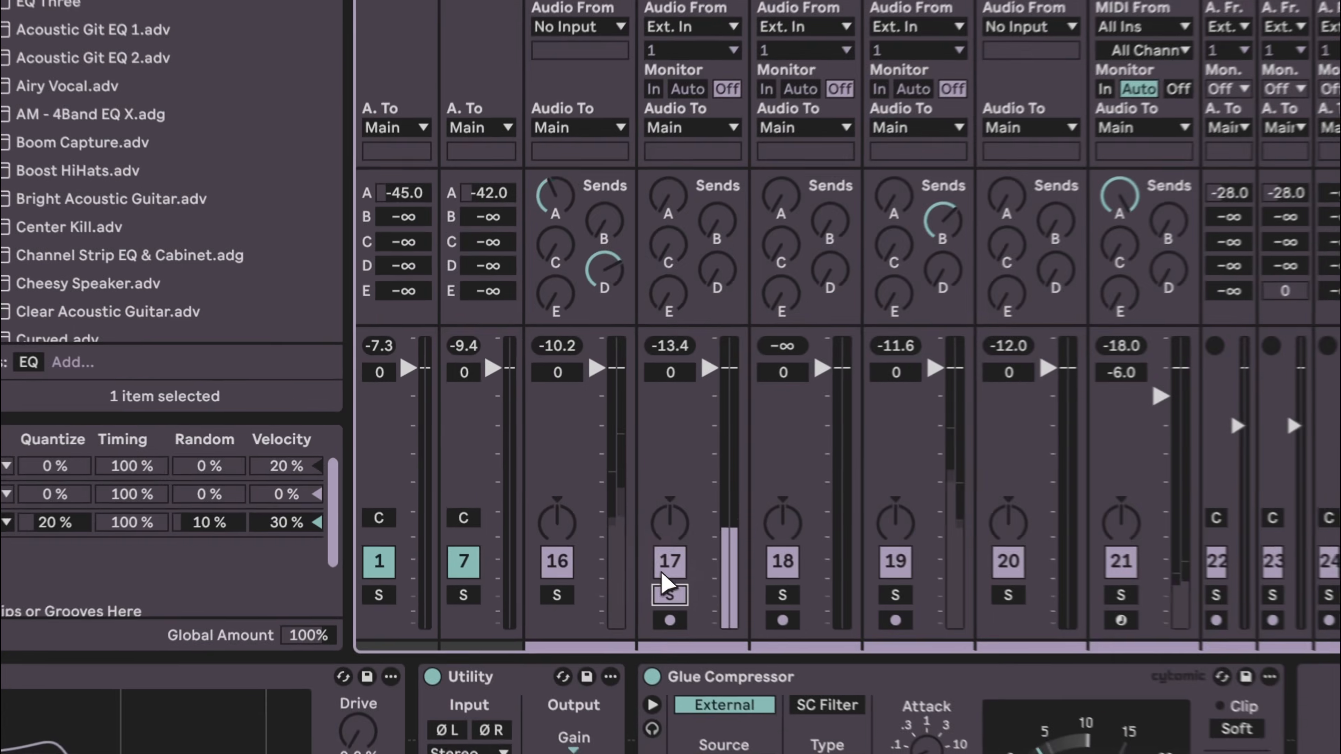
{"action": "left_click", "coordinate": [526, 84]}
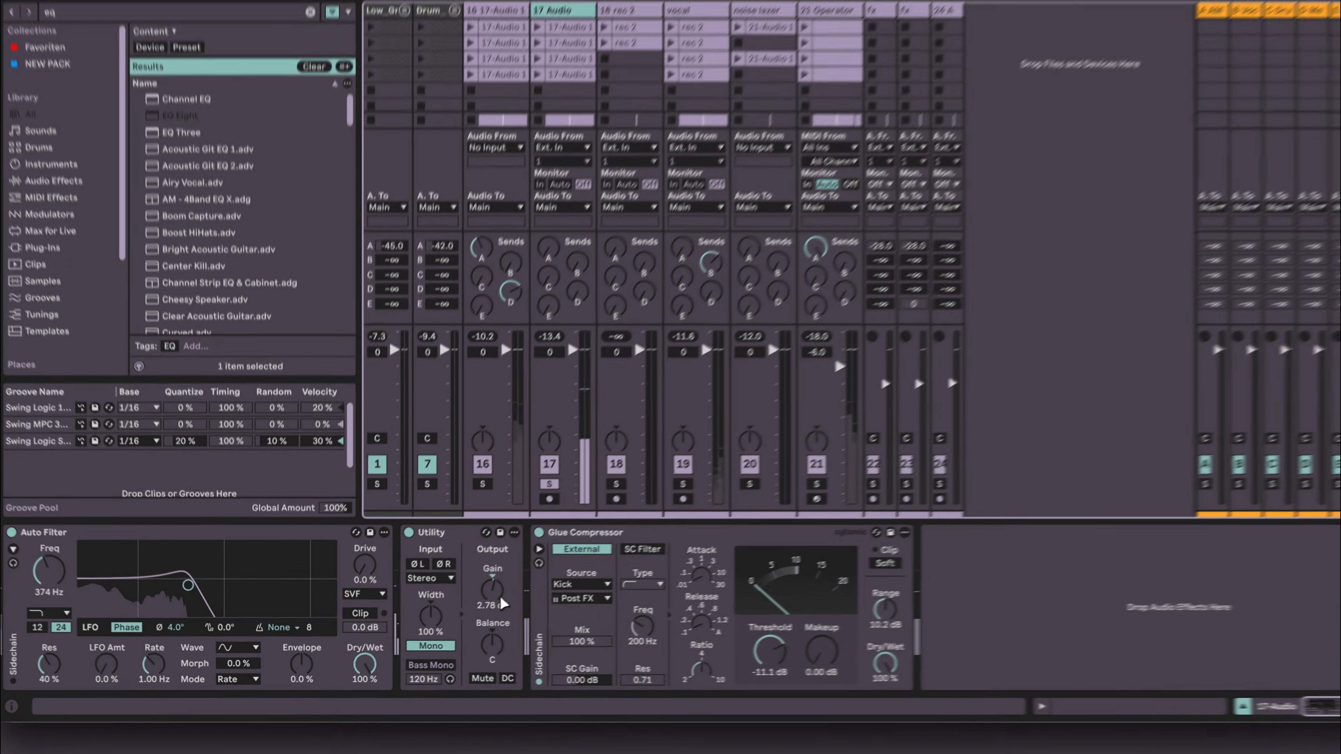
{"action": "key", "text": "super+f"}
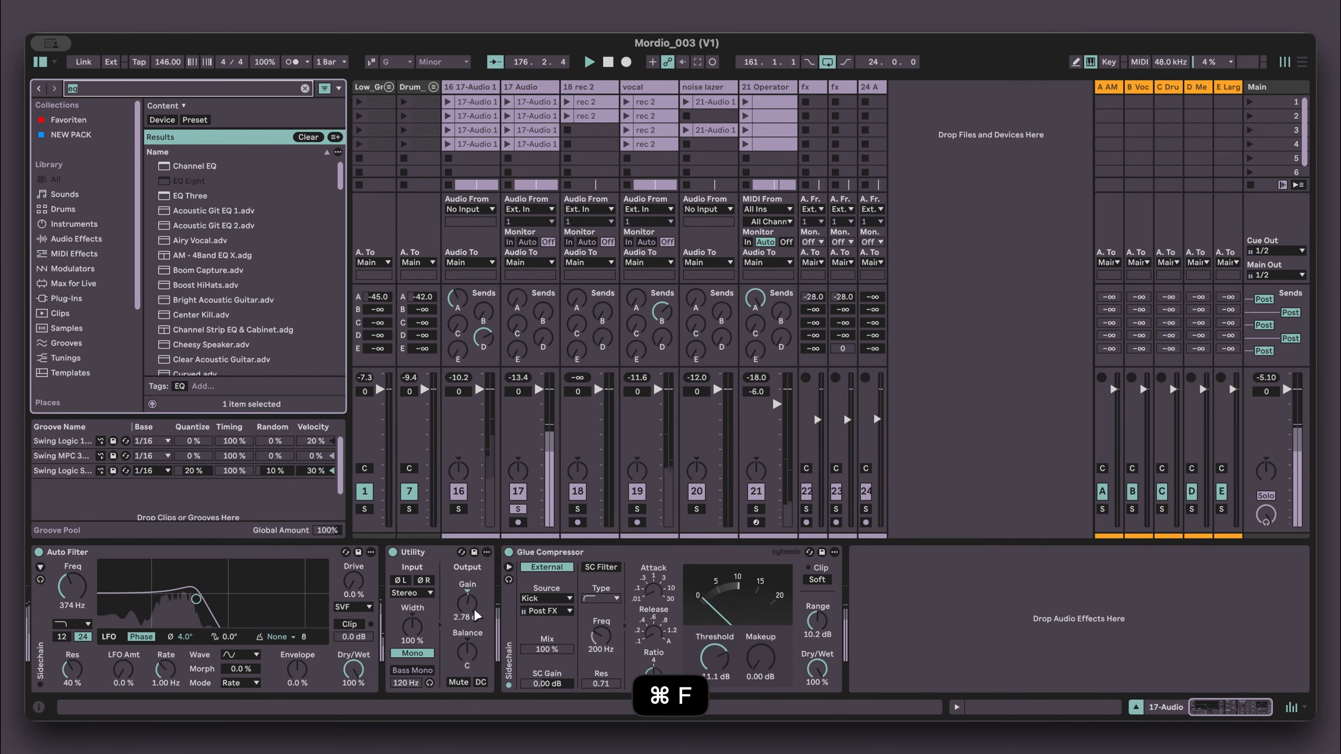
{"action": "type", "text": "eq"}
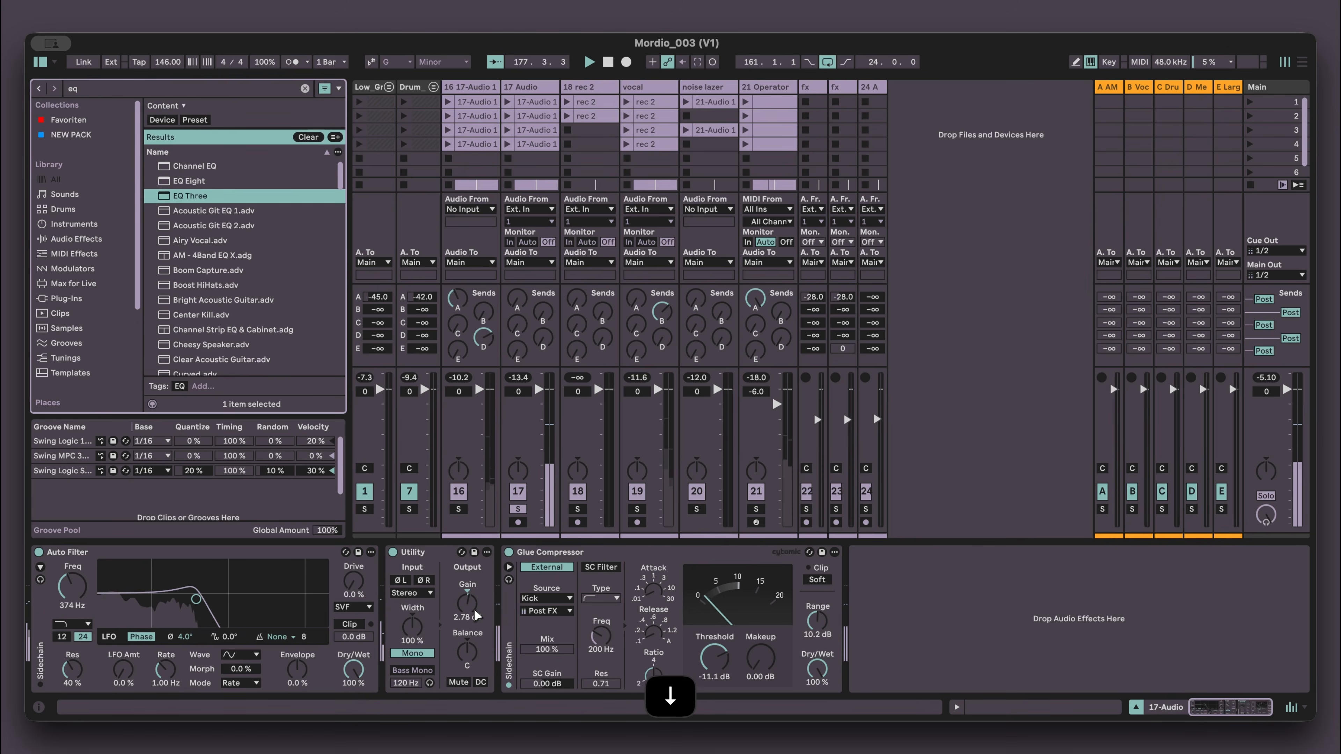
{"action": "key", "text": "Up"}
{"action": "key", "text": "Return"}
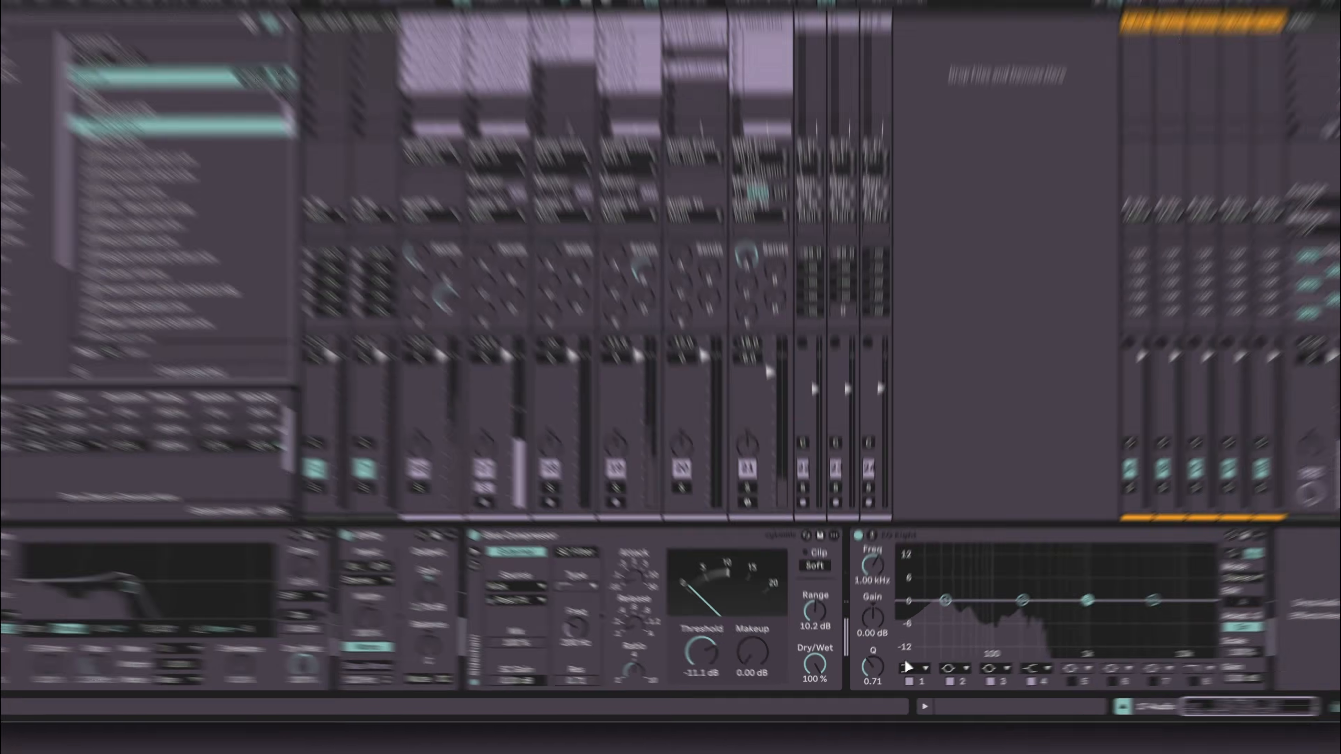
- Set band 1 of the 17 Audio EQ Eight to a 48 dB low cut at about 102 Hz and audition it
{"action": "left_click", "coordinate": [907, 672]}
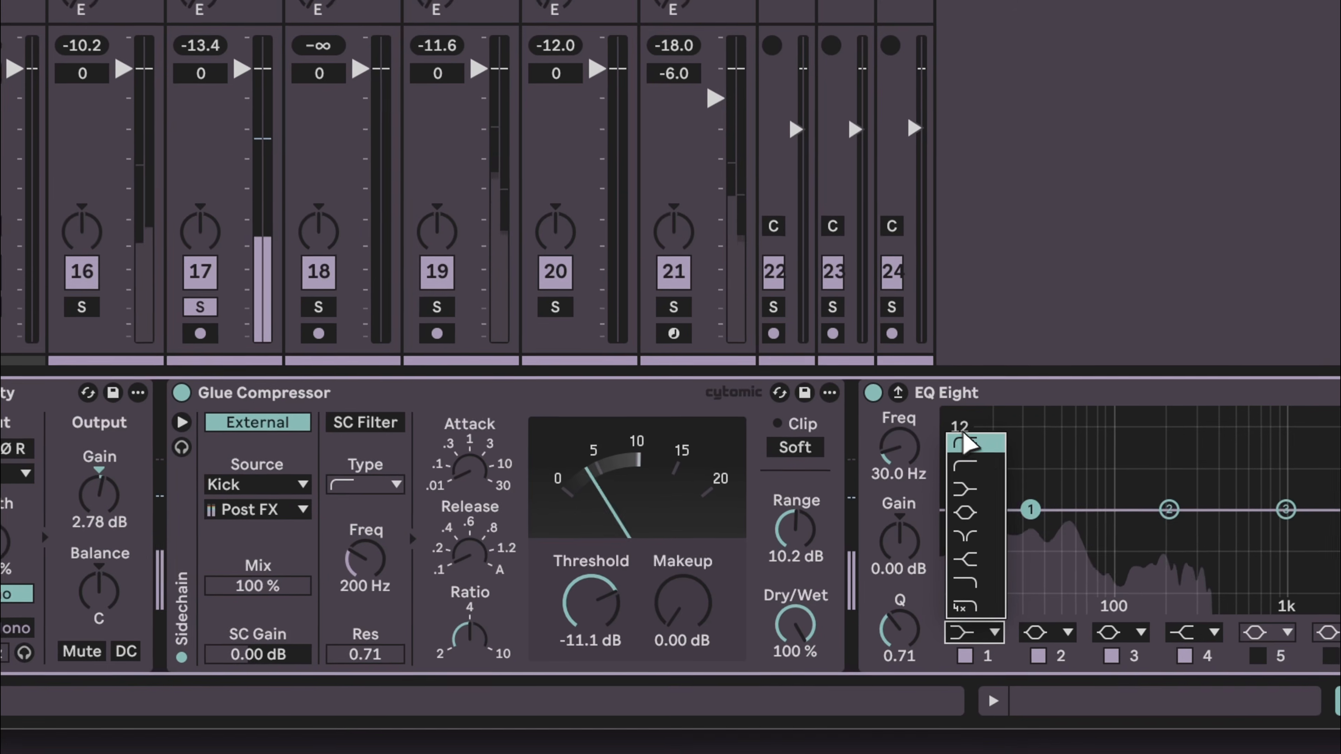
{"action": "left_click", "coordinate": [980, 447]}
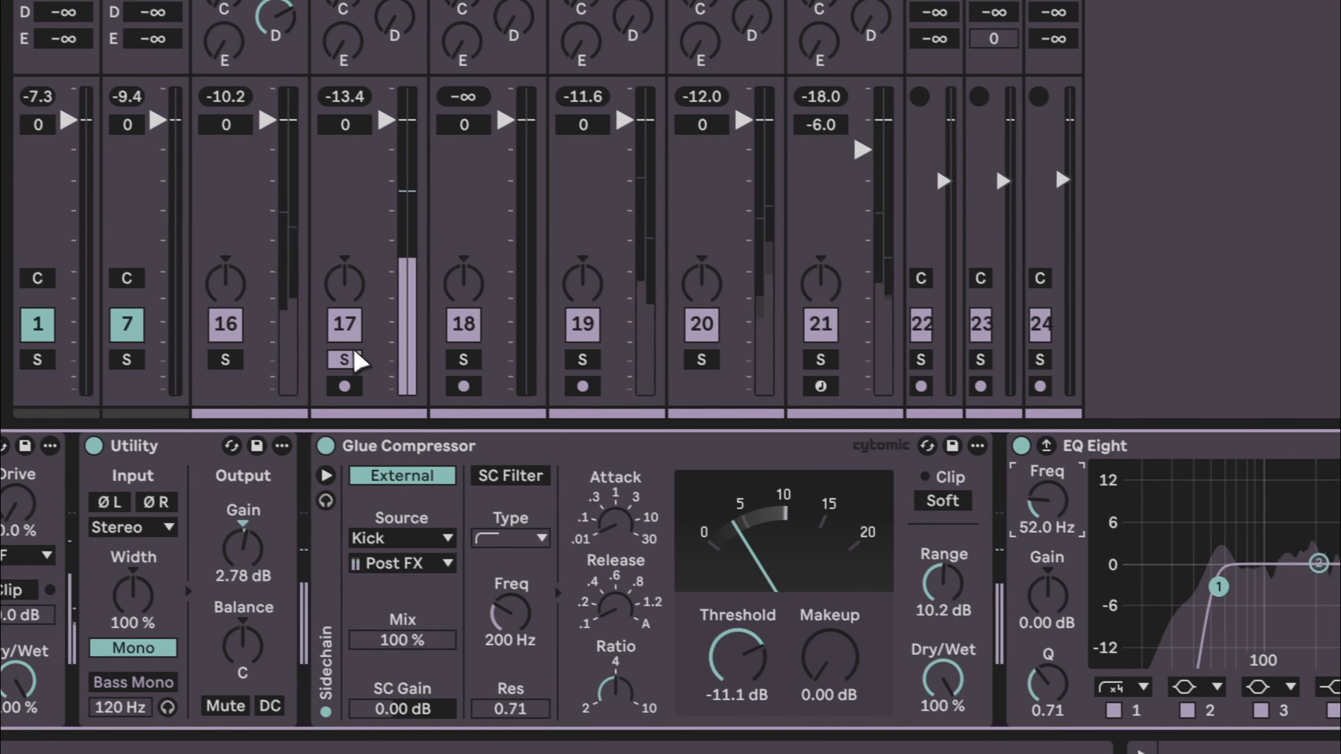
{"action": "left_click", "coordinate": [355, 353]}
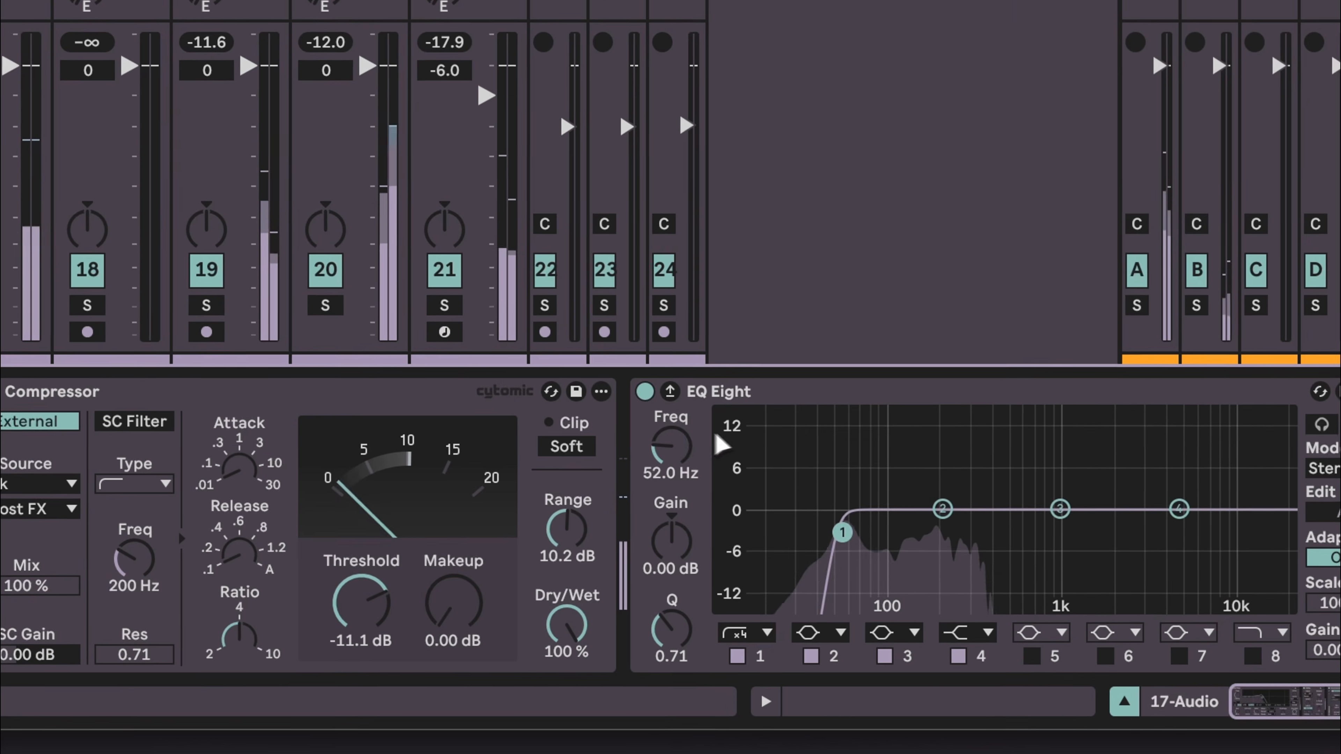
{"action": "left_click", "coordinate": [1062, 497]}
{"action": "scroll", "coordinate": [669, 446], "scroll_direction": "up", "scroll_amount": 5}
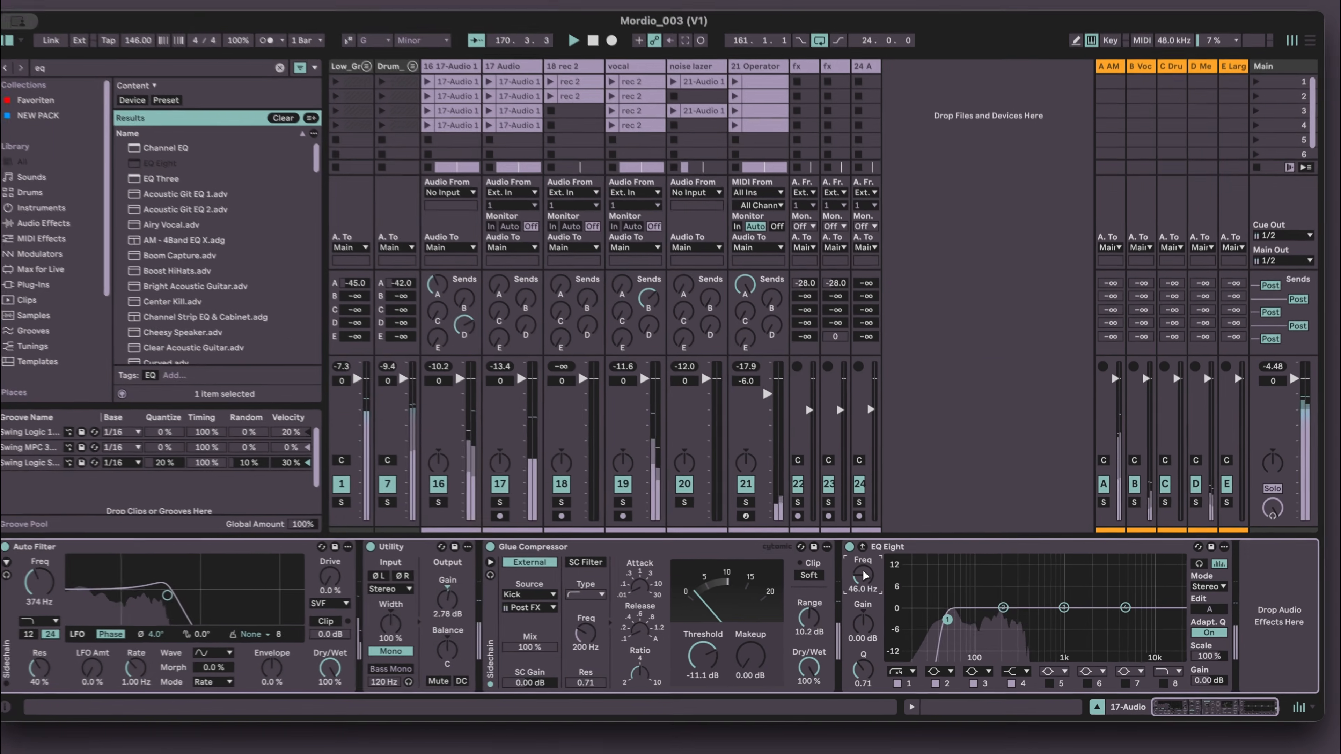
{"action": "left_click_drag", "start_coordinate": [673, 439], "coordinate": [674, 437]}
{"action": "left_click_drag", "start_coordinate": [872, 579], "coordinate": [872, 577]}
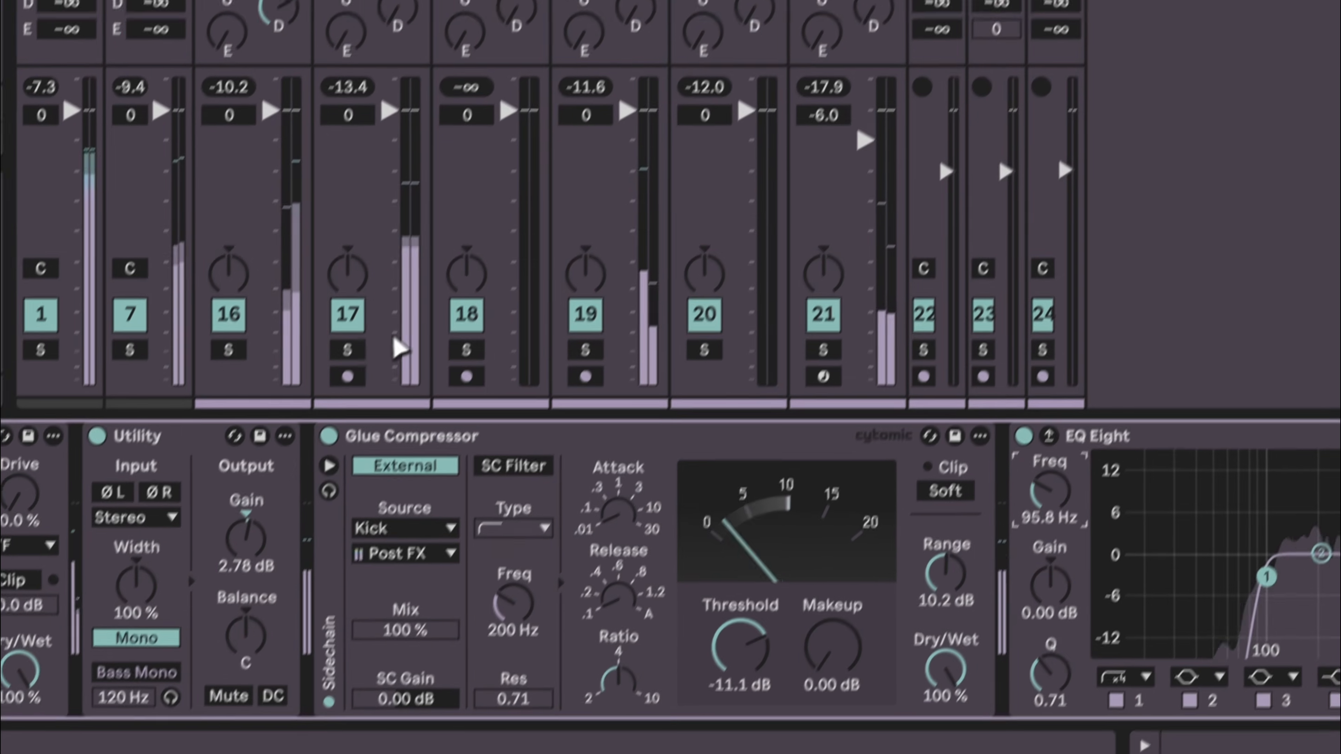
{"action": "key", "text": "space"}
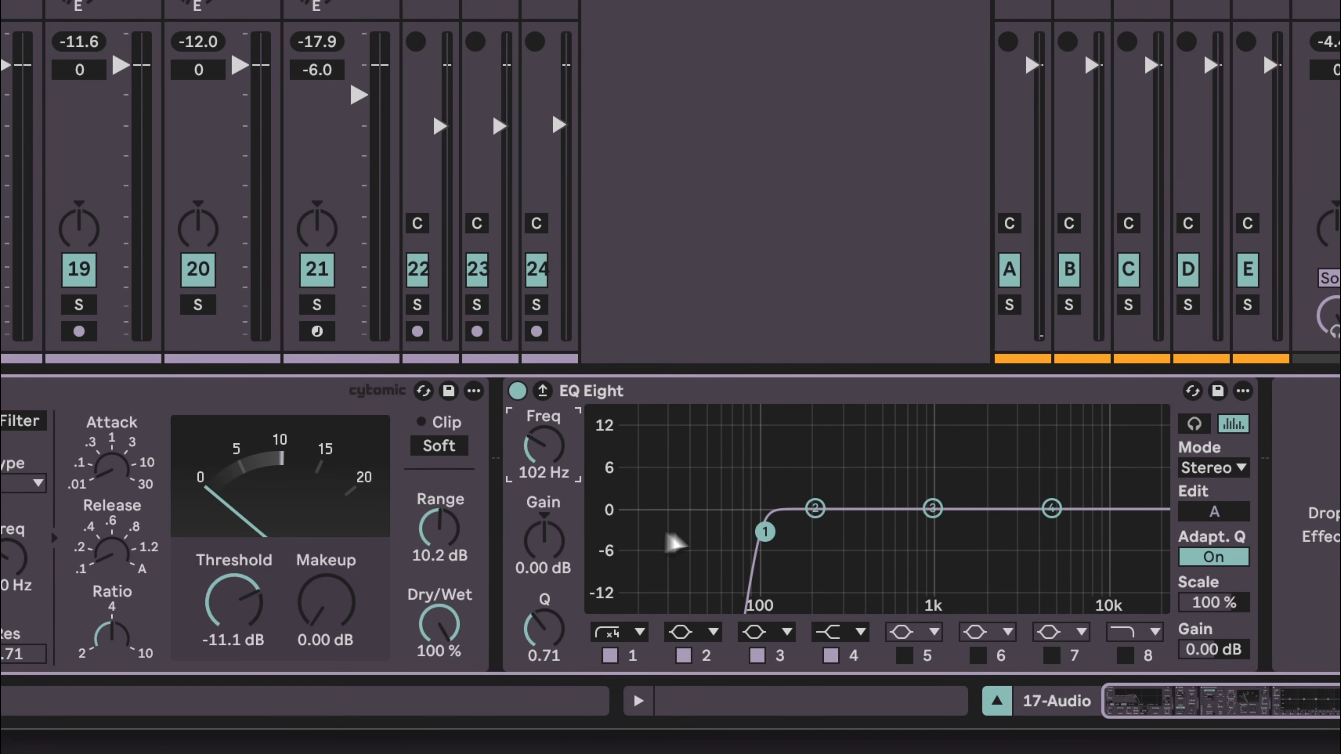
{"action": "key", "text": "space"}
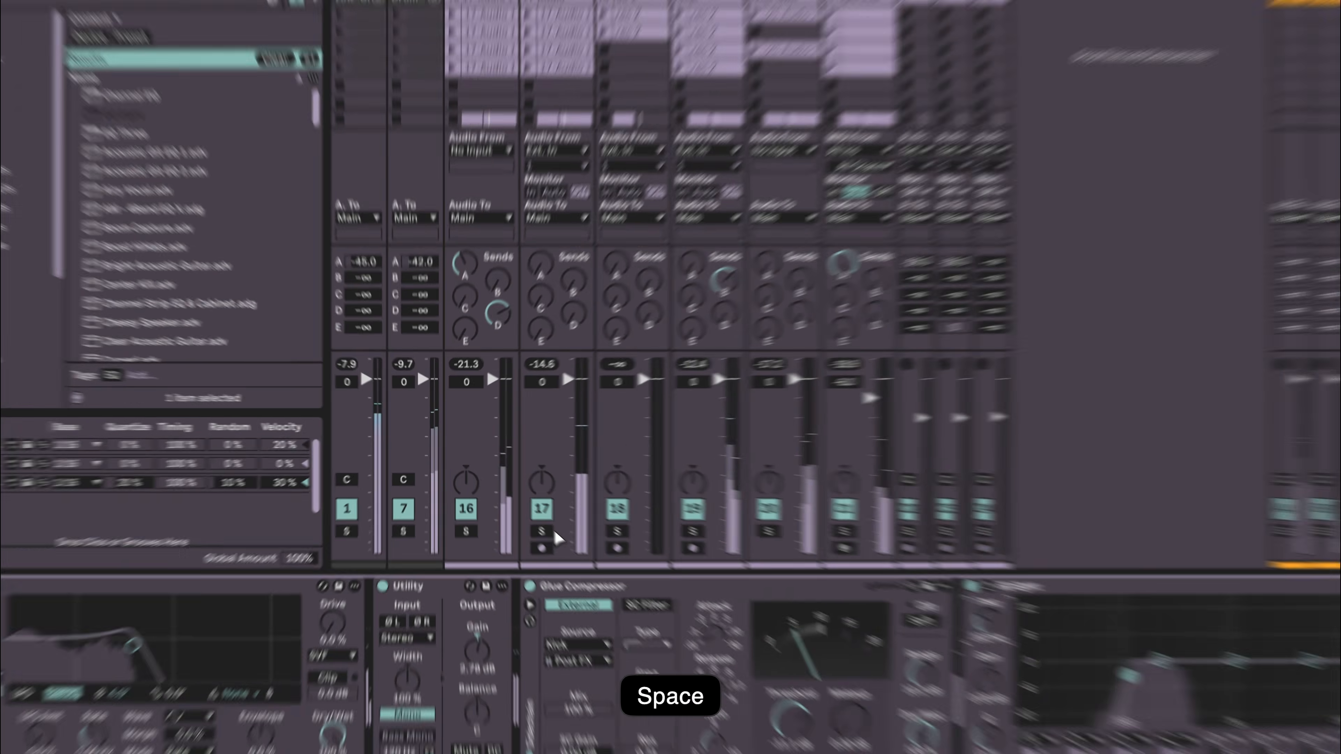
- Move the solo from the 17 Audio track to the 18 rec 2 track and select it during playback
{"action": "left_click", "coordinate": [519, 510]}
{"action": "left_click", "coordinate": [577, 510]}
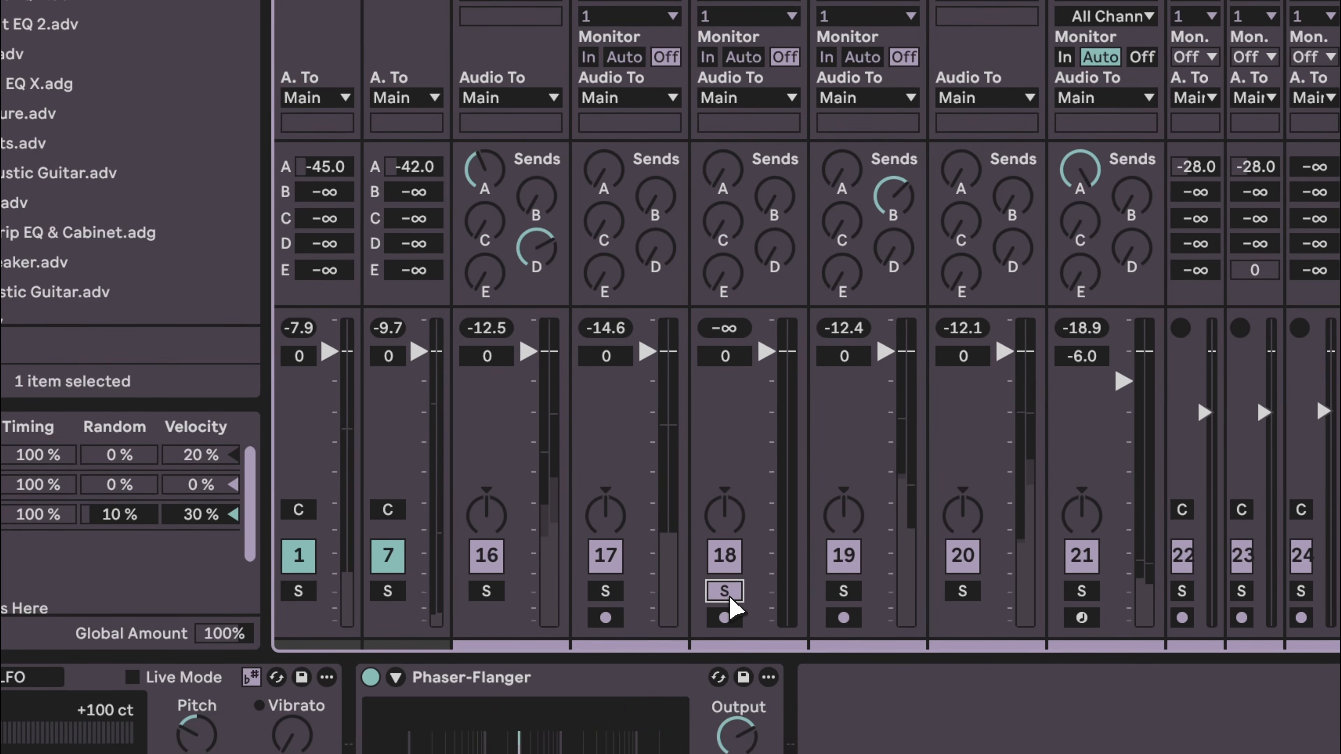
{"action": "key", "text": "space"}
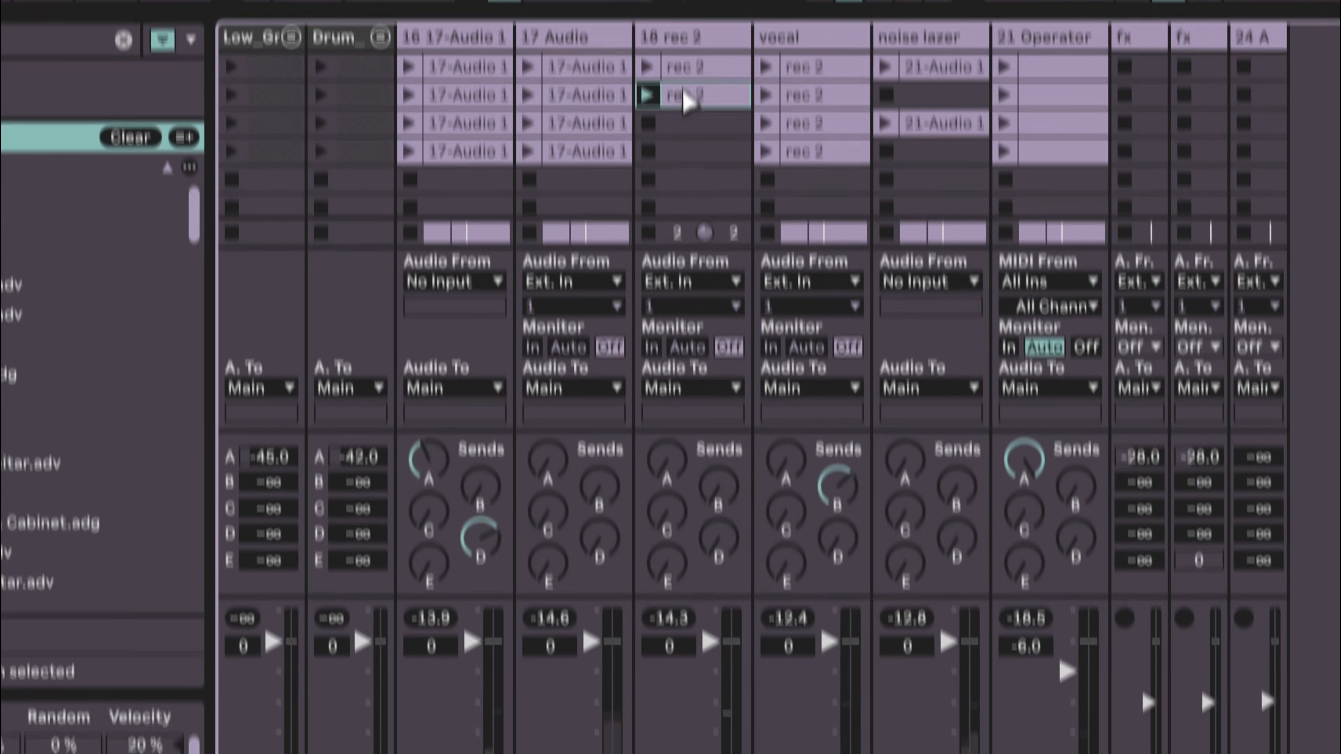
{"action": "left_click", "coordinate": [723, 100]}
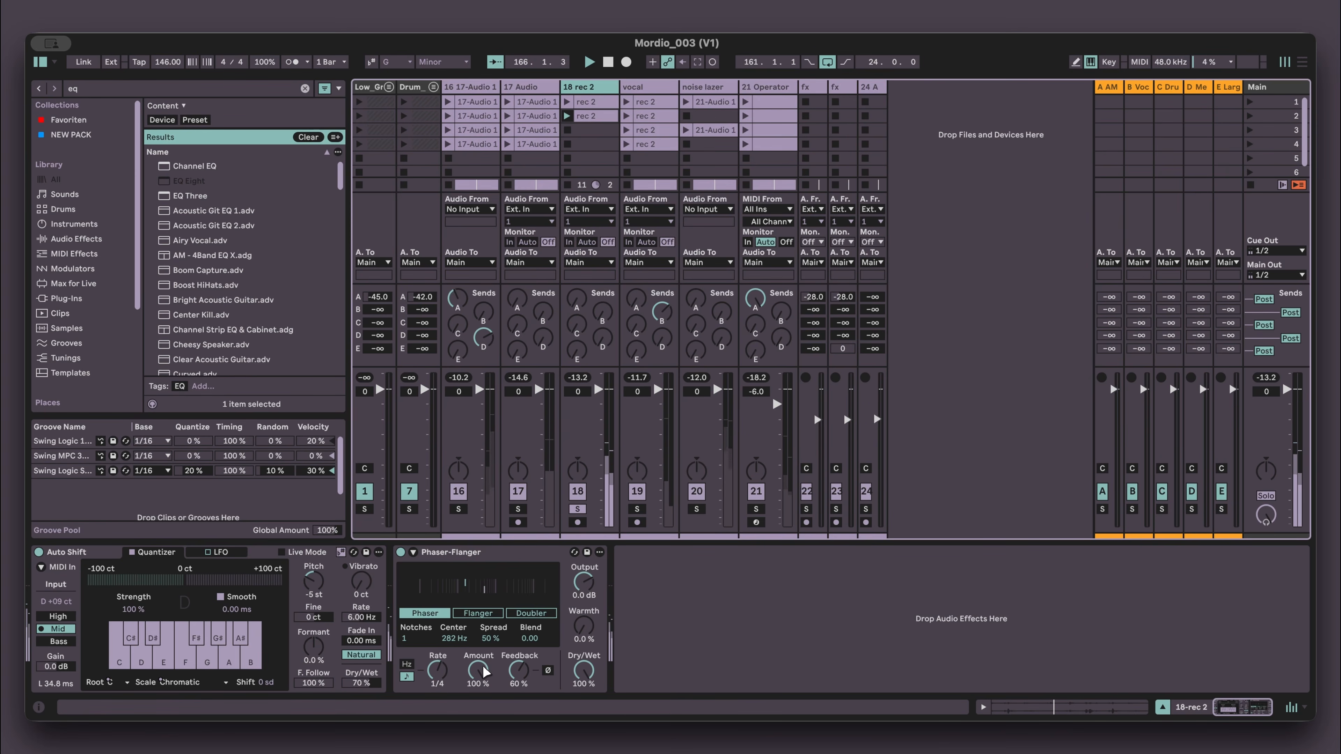
- Compare the 18 rec 2 track with Auto Shift bypassed and re-enabled during playback
{"action": "key", "text": "space"}
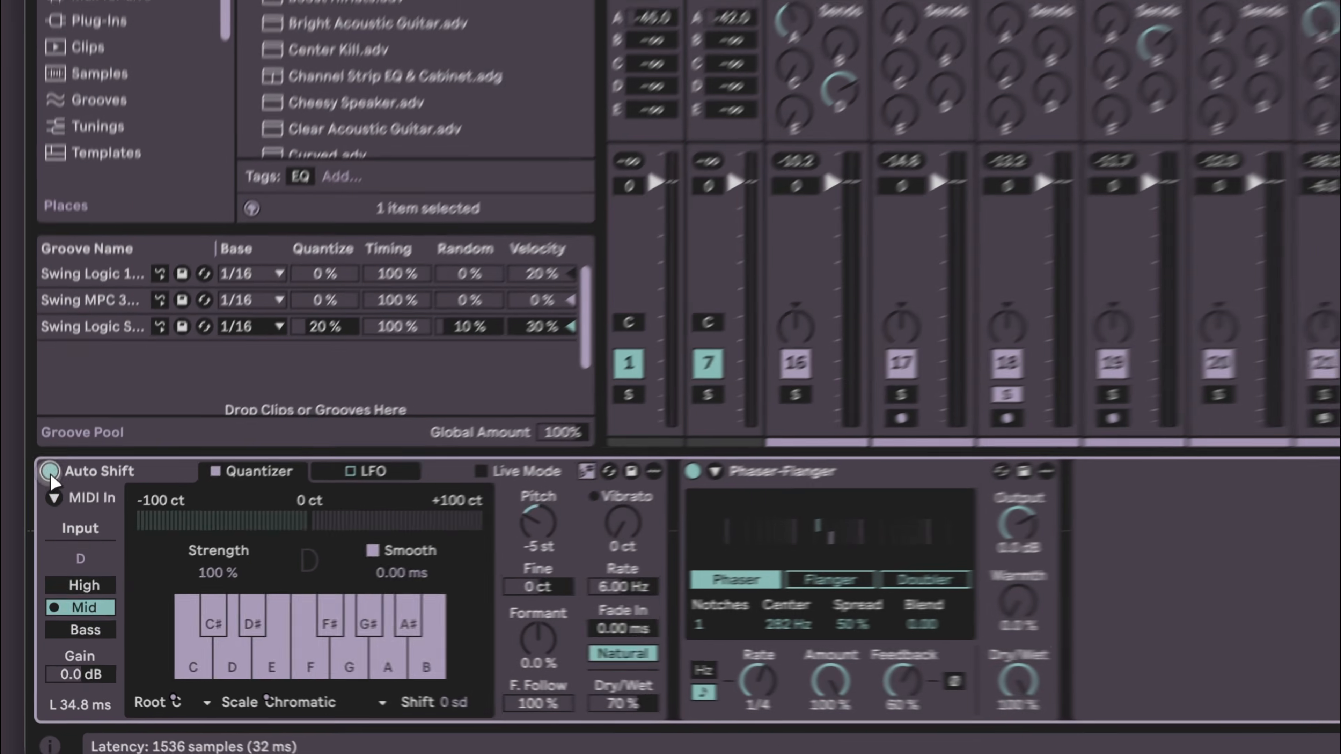
{"action": "left_click", "coordinate": [39, 553]}
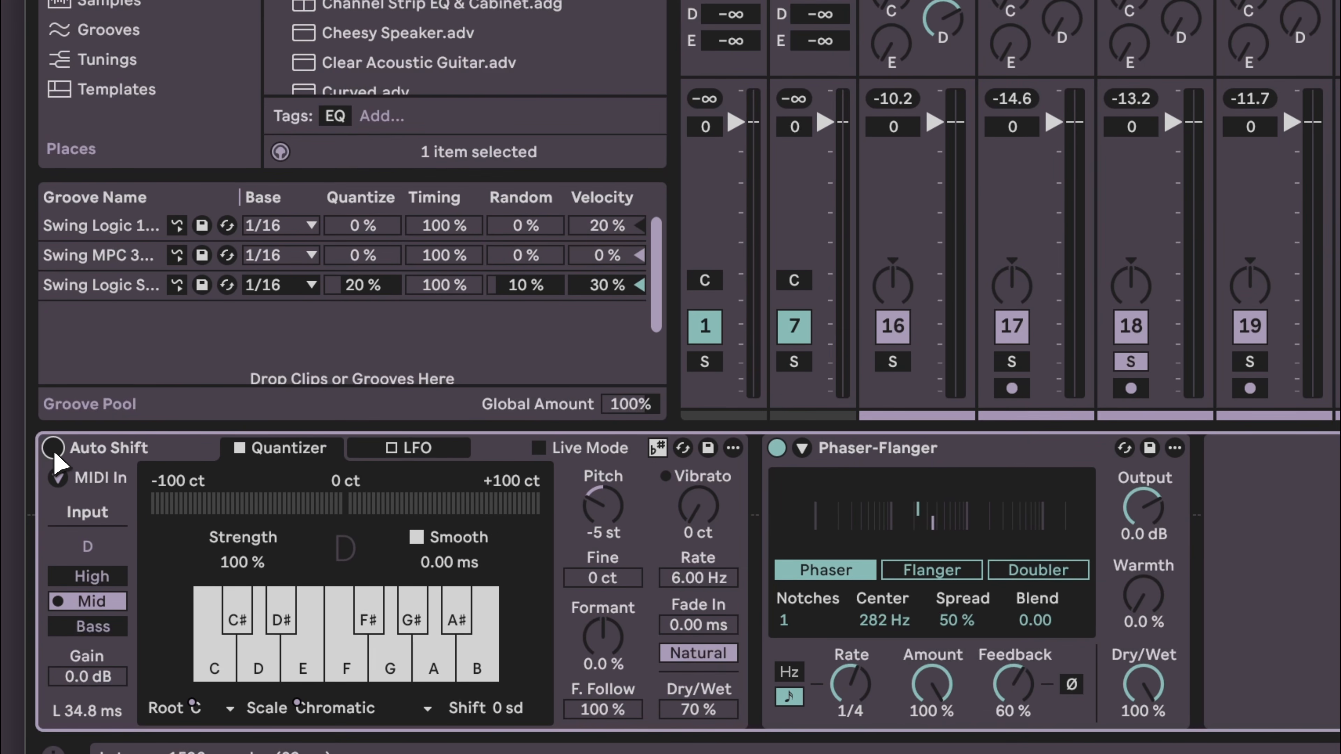
{"action": "key", "text": "space"}
{"action": "left_click", "coordinate": [53, 450]}
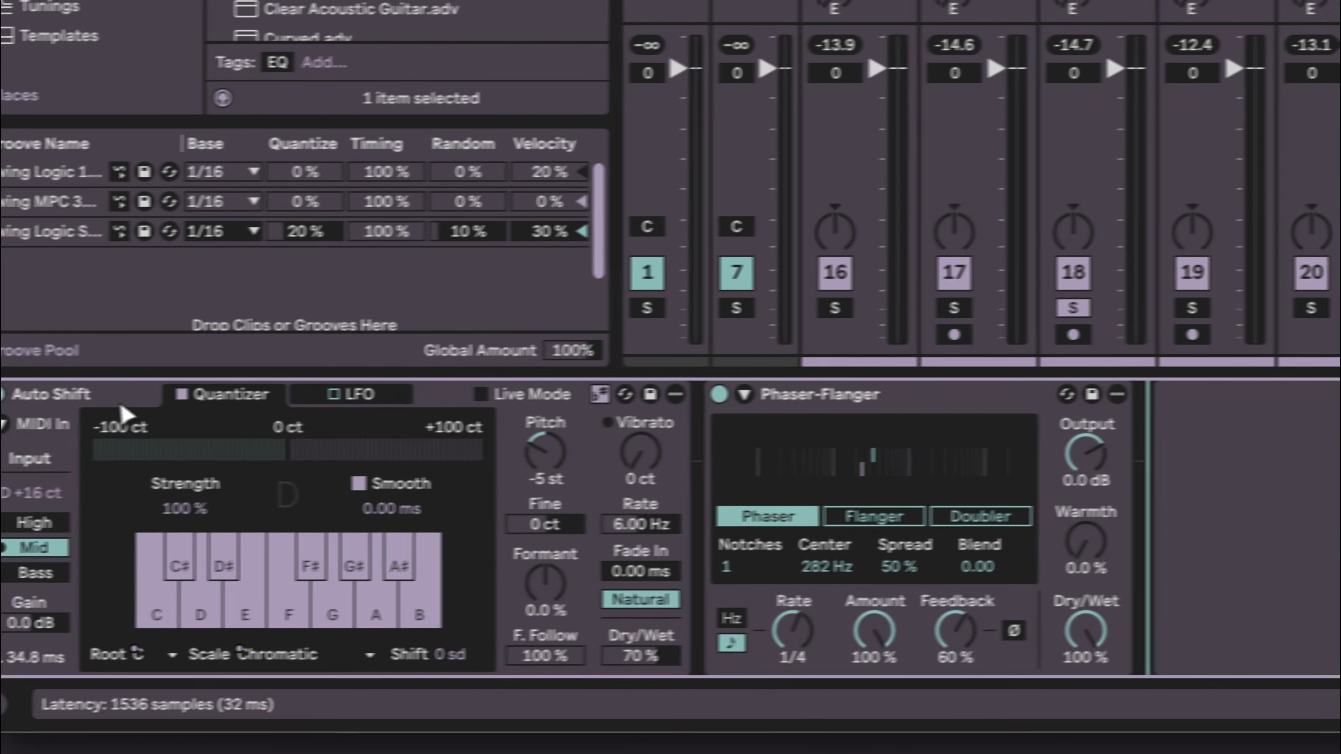
- Group Auto Shift and Phaser-Flanger into an Audio Effect Rack and fold the rack and devices up
{"action": "left_click", "coordinate": [120, 398]}
{"action": "left_click", "coordinate": [385, 427], "text": "shift"}
{"action": "key", "text": "super+g"}
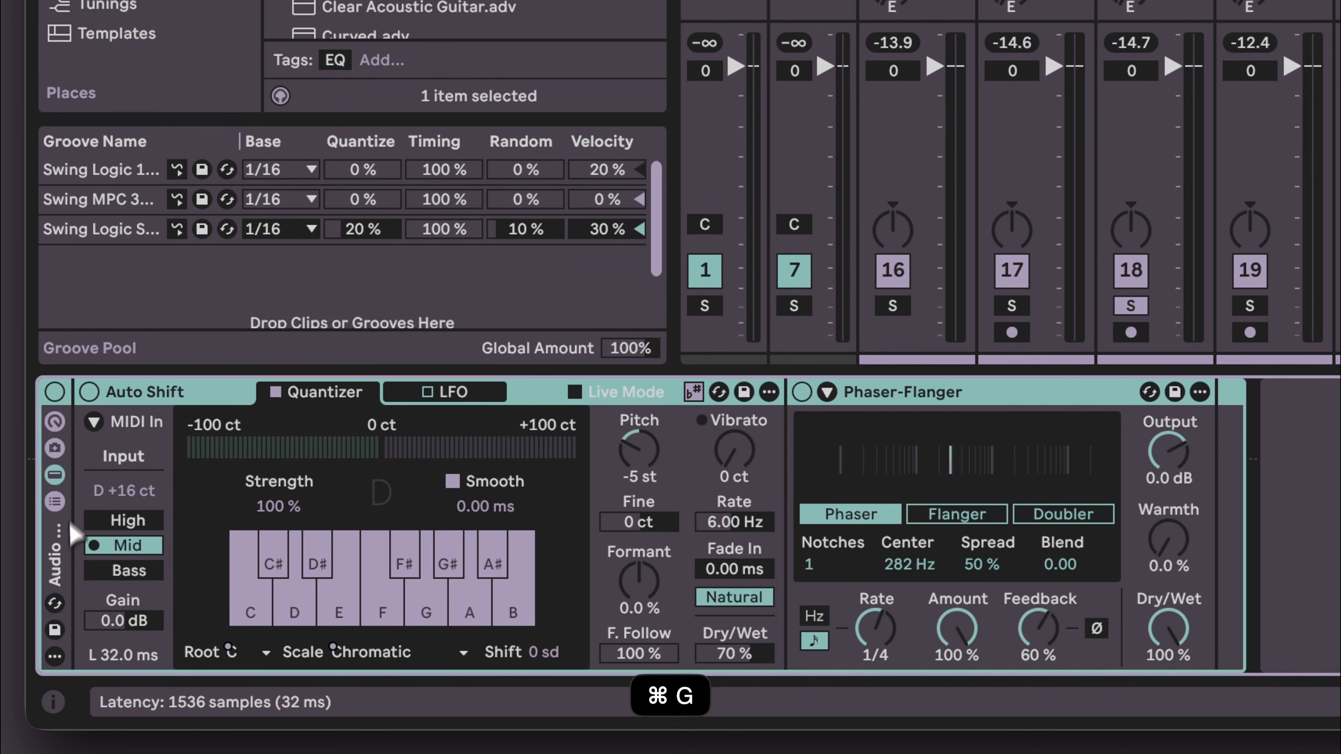
{"action": "left_click", "coordinate": [56, 504]}
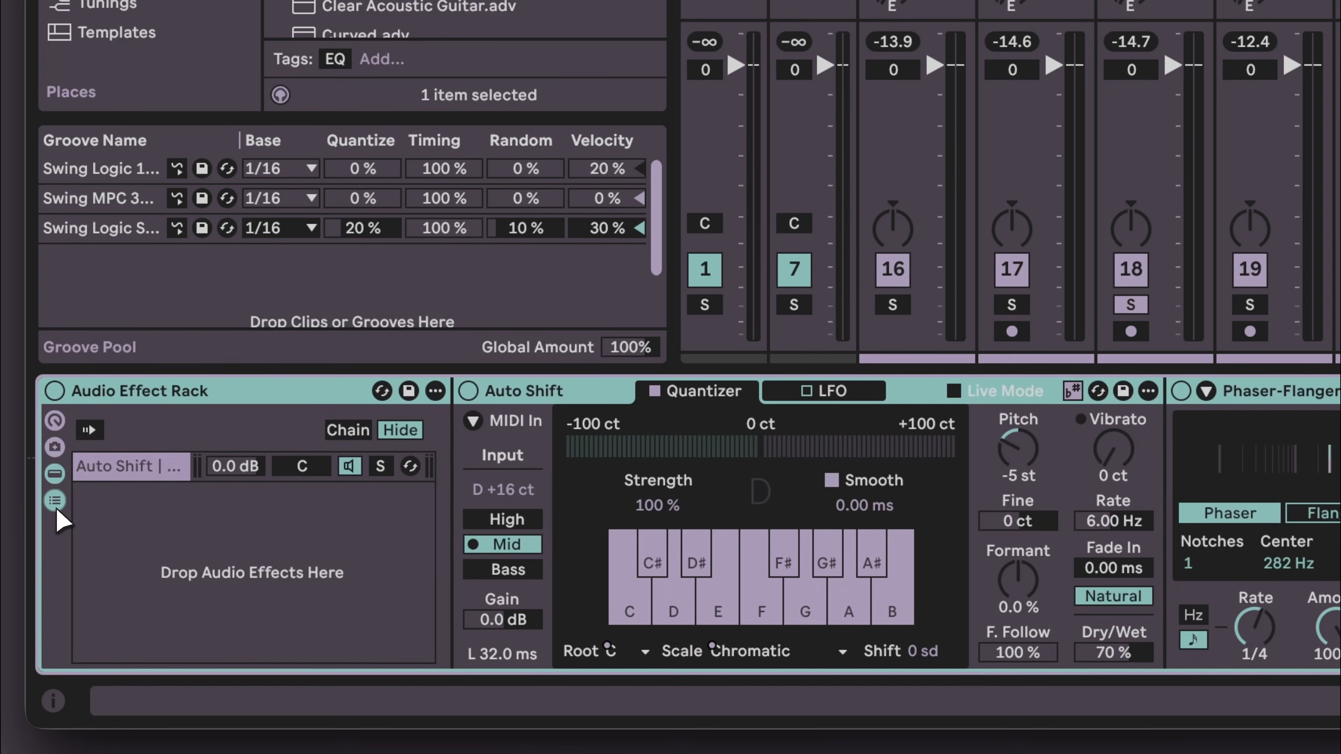
{"action": "left_click", "coordinate": [56, 504]}
{"action": "double_click", "coordinate": [142, 390]}
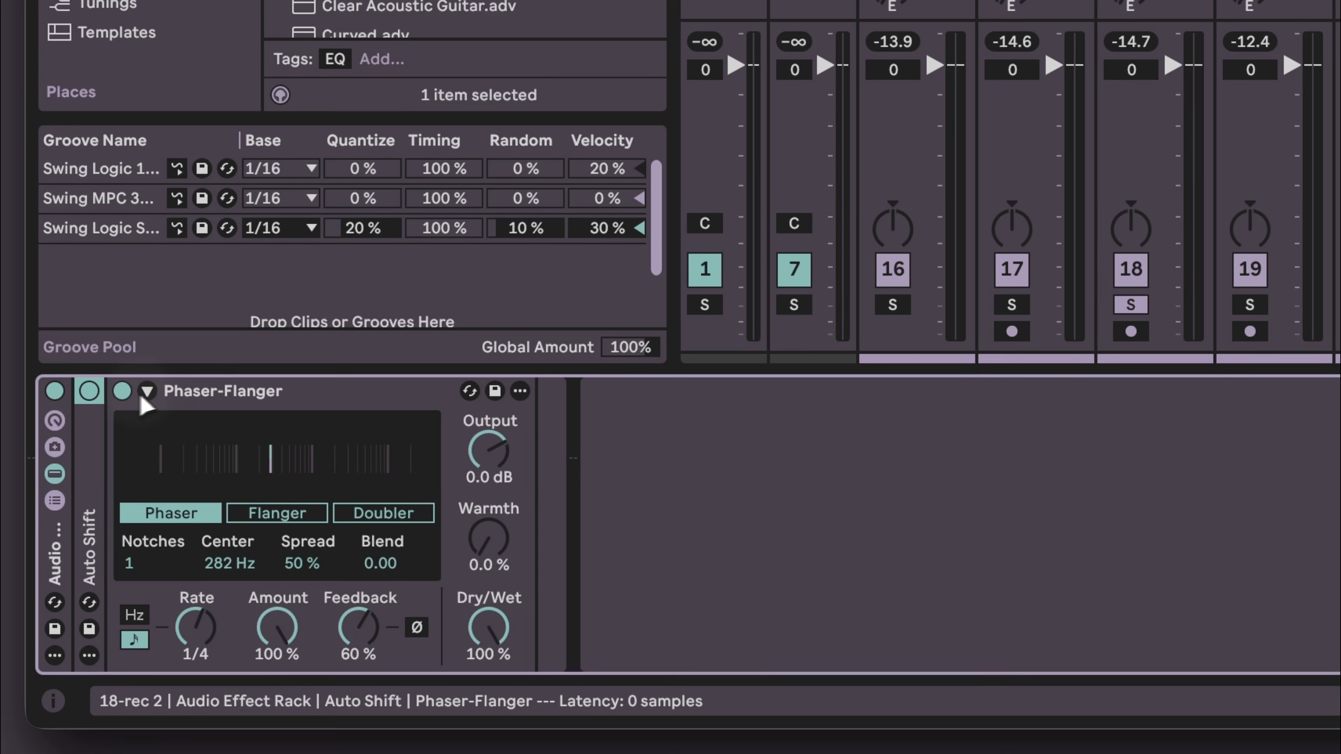
{"action": "double_click", "coordinate": [201, 394]}
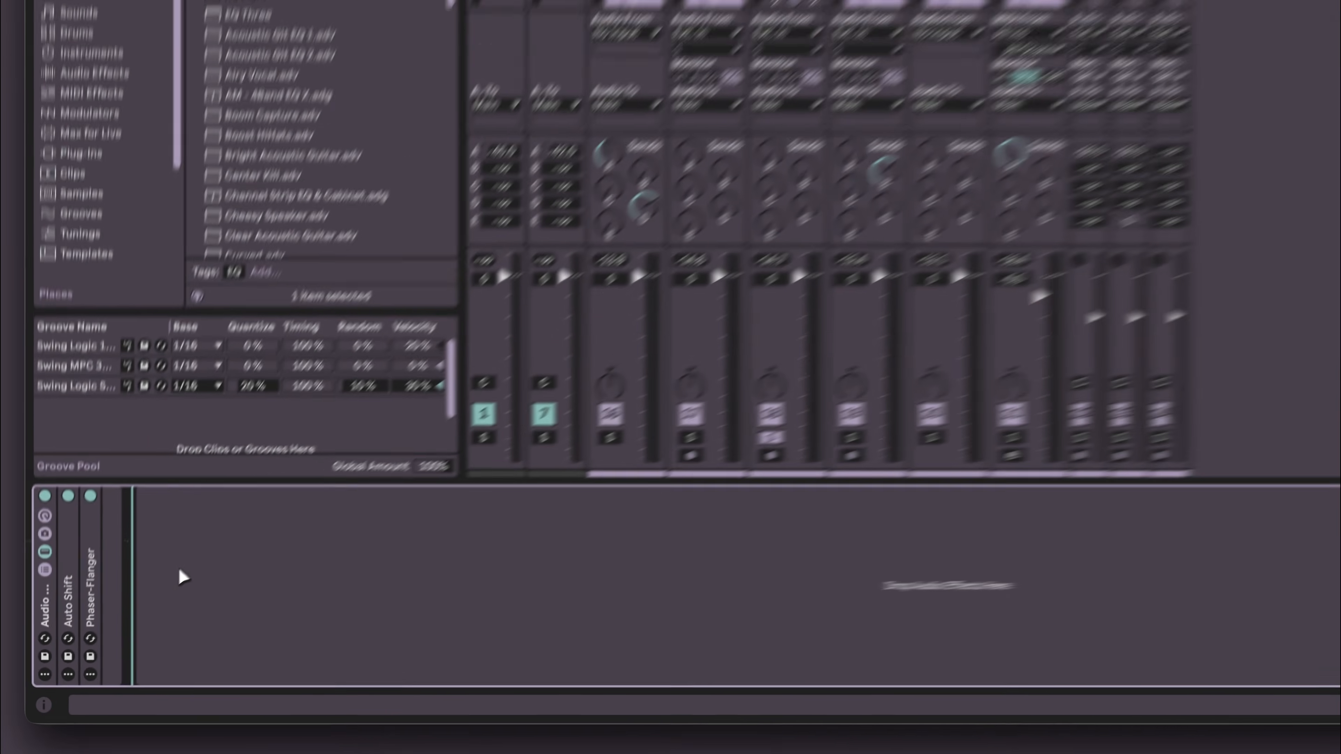
- Add an EQ Eight after the rack on the 18 rec 2 track and play the track
{"action": "key", "text": "super+f"}
{"action": "key", "text": "Down"}
{"action": "key", "text": "Down"}
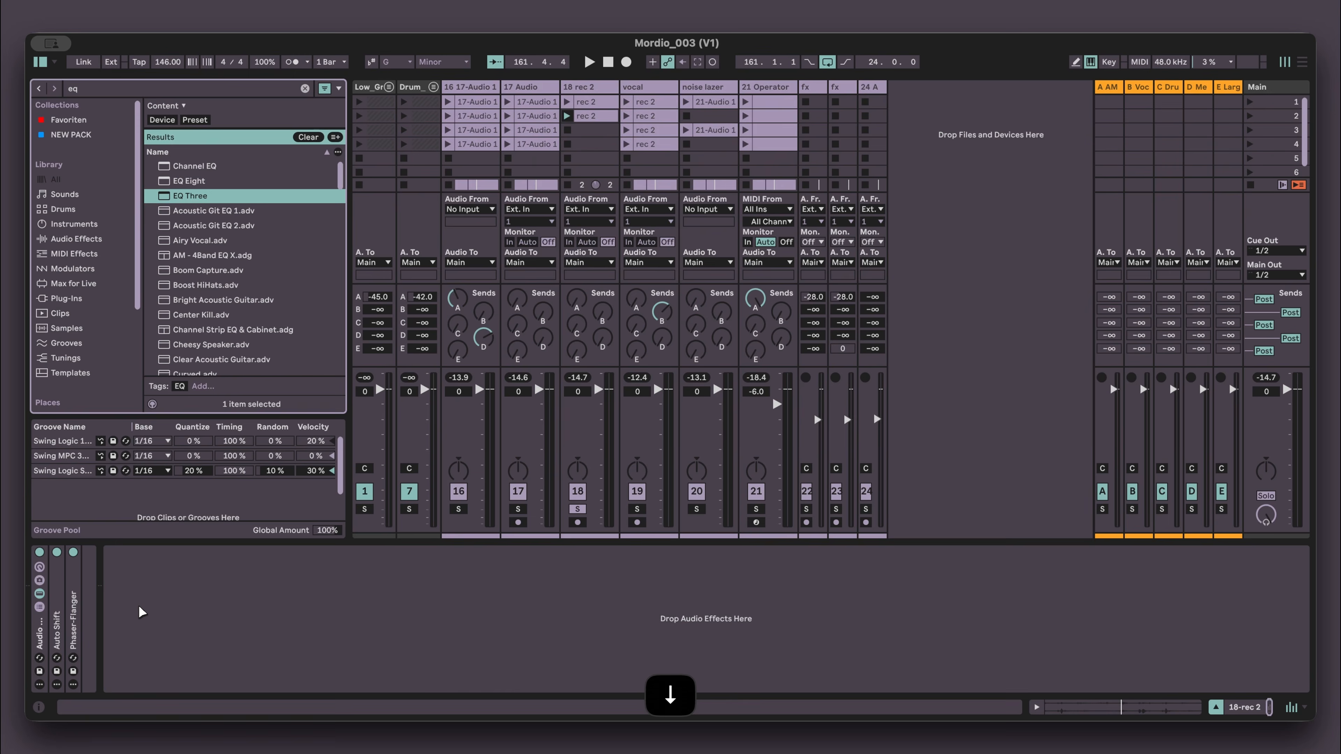
{"action": "key", "text": "Return"}
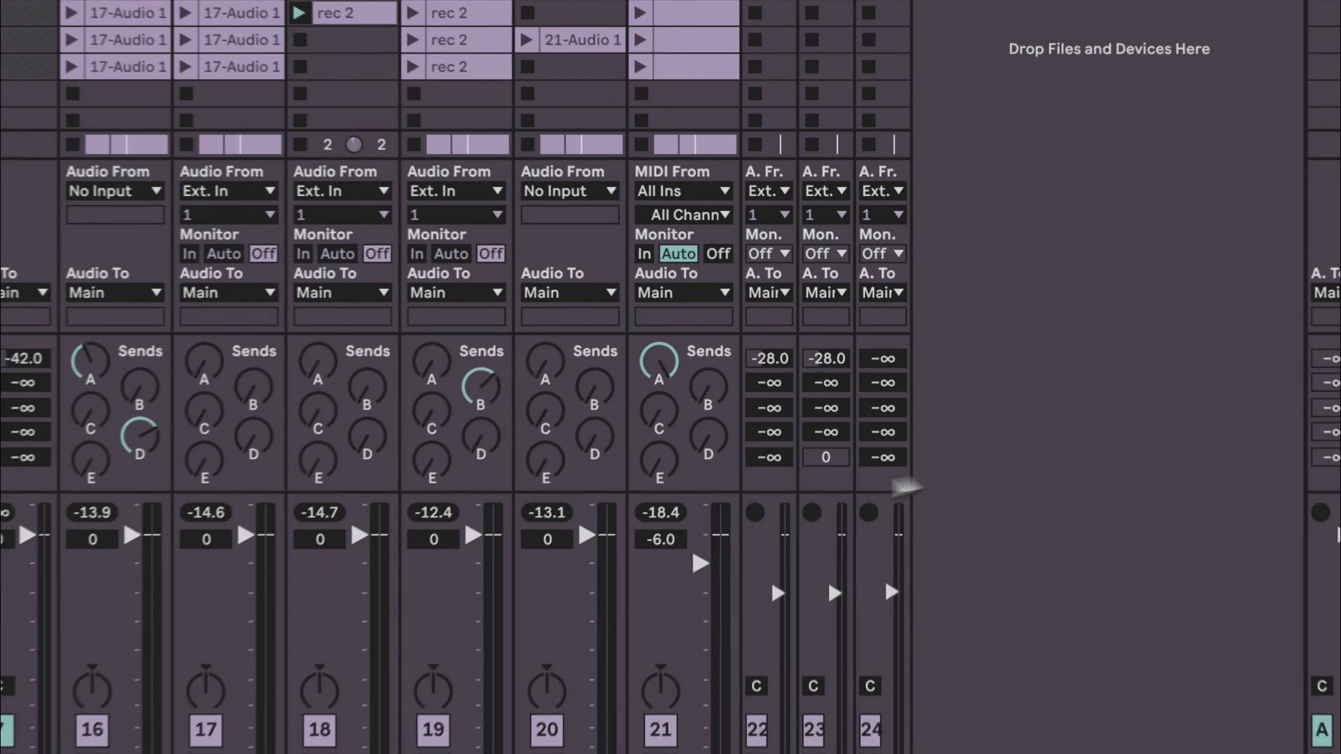
{"action": "left_click", "coordinate": [585, 88]}
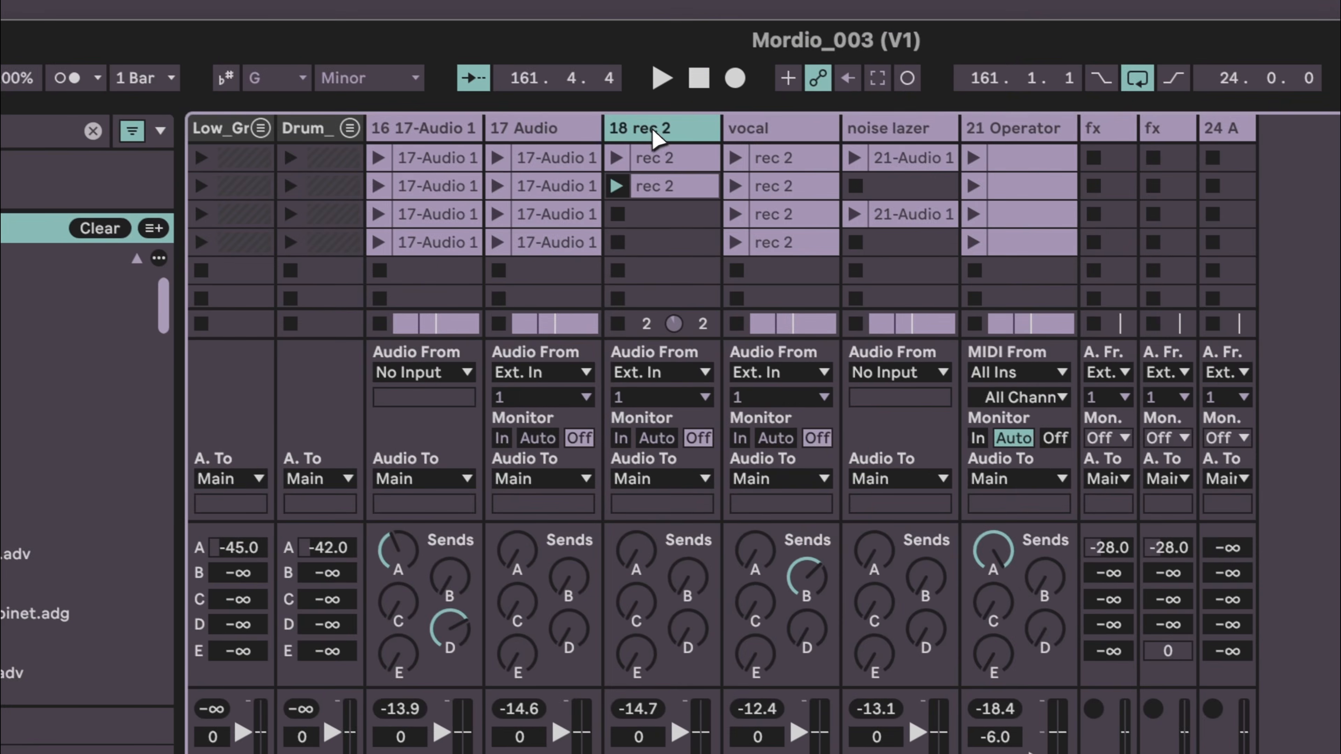
{"action": "key", "text": "space"}
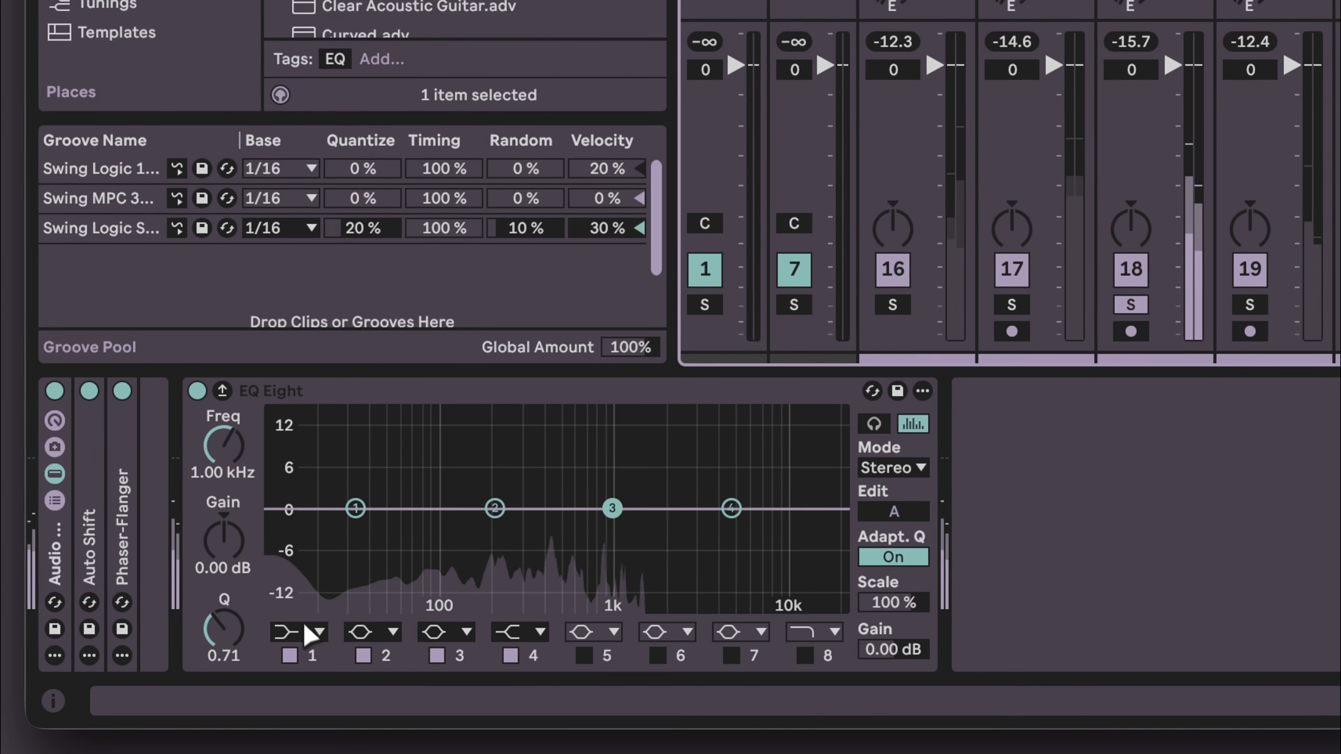
- Set that EQ Eight's band 1 to a 48 dB low cut and raise its cutoff frequency
{"action": "left_click", "coordinate": [309, 630]}
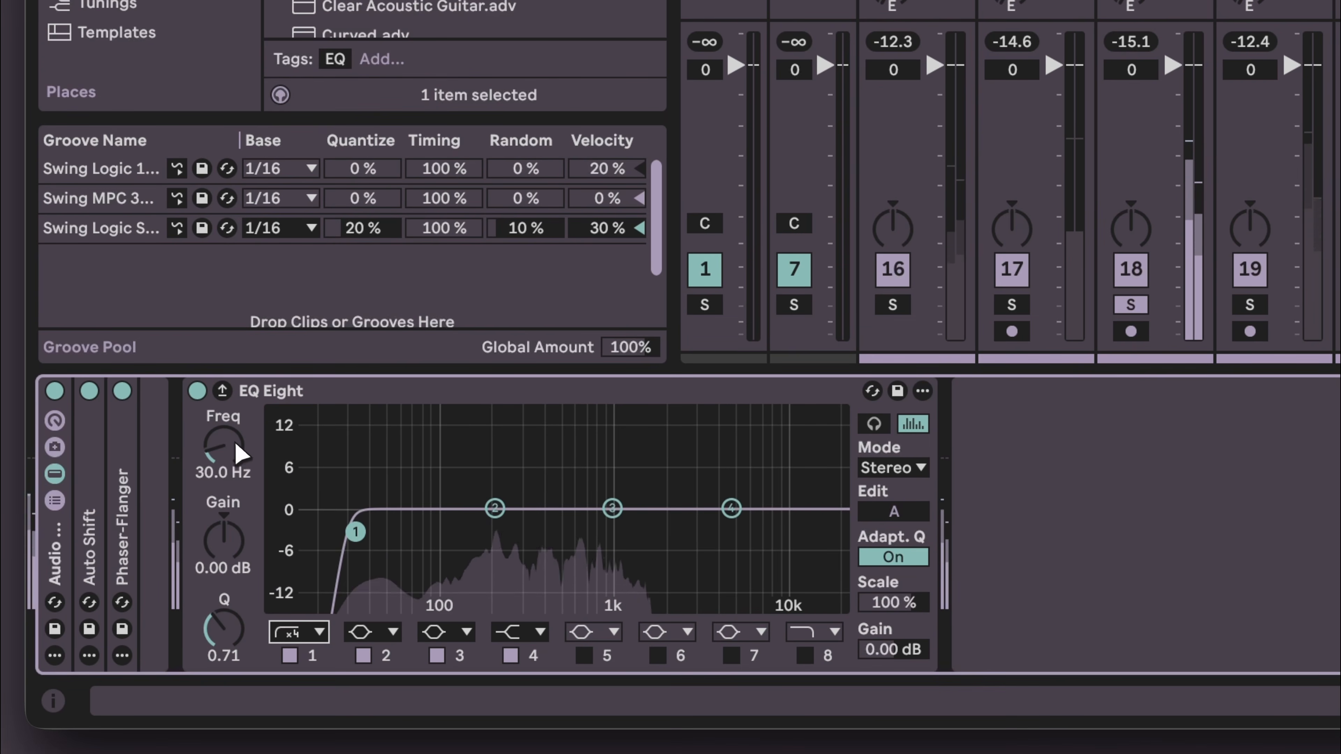
{"action": "scroll", "coordinate": [223, 444], "scroll_direction": "up", "scroll_amount": 3}
{"action": "scroll", "coordinate": [223, 444], "scroll_direction": "up", "scroll_amount": 2}
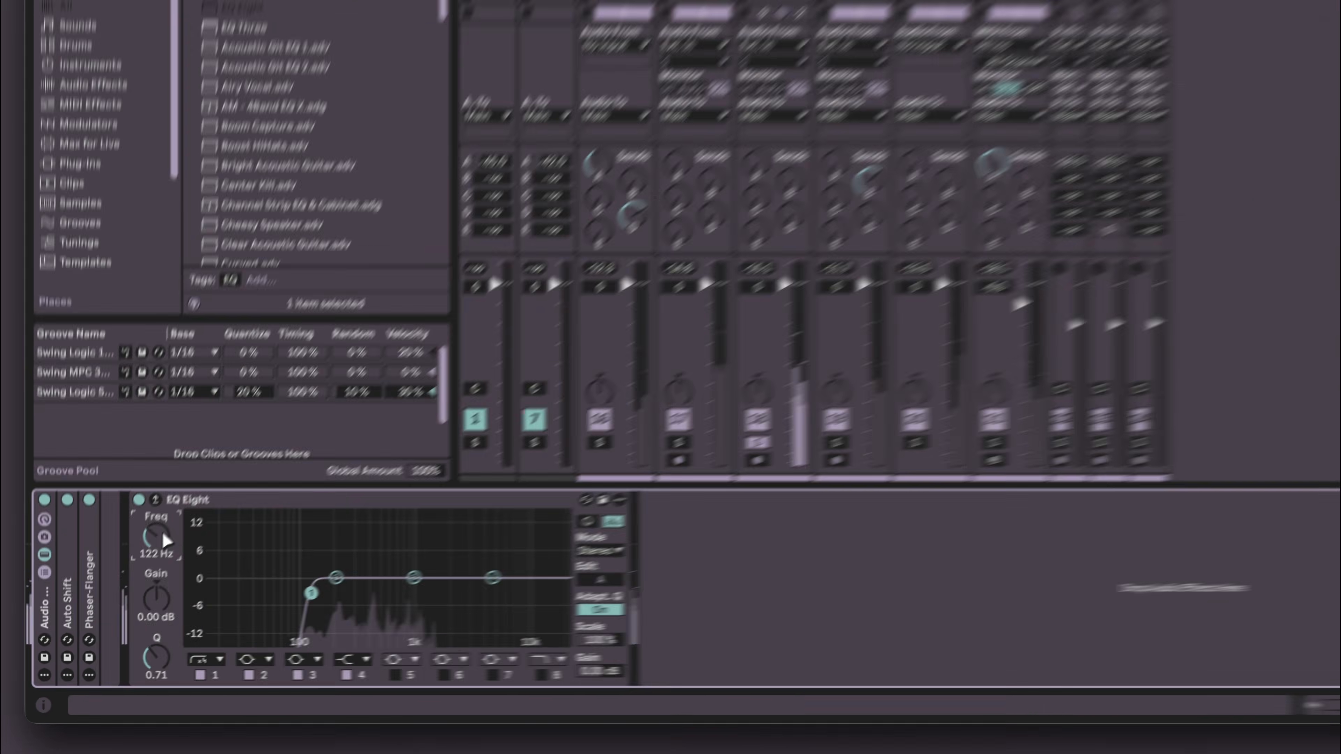
{"action": "scroll", "coordinate": [163, 533], "scroll_direction": "up", "scroll_amount": 1}
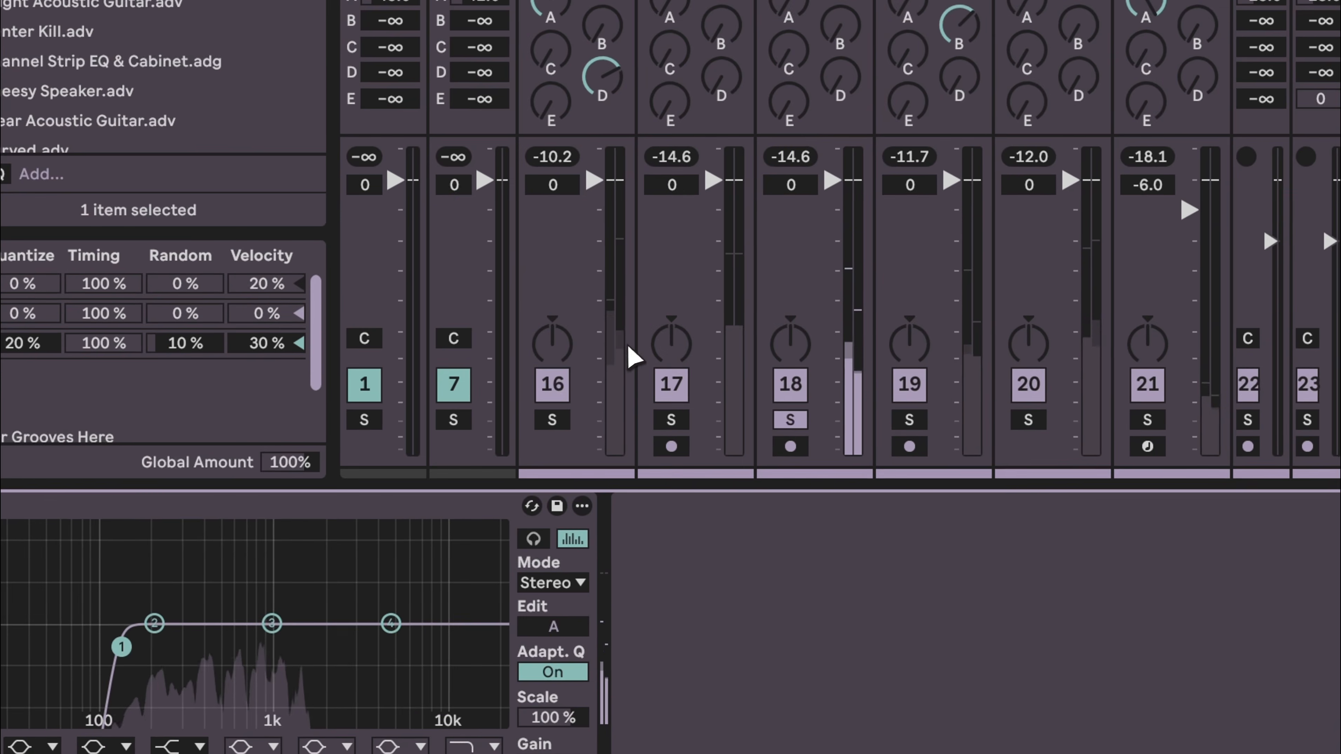
- Solo the vocal track and restart playback
{"action": "key", "text": "space"}
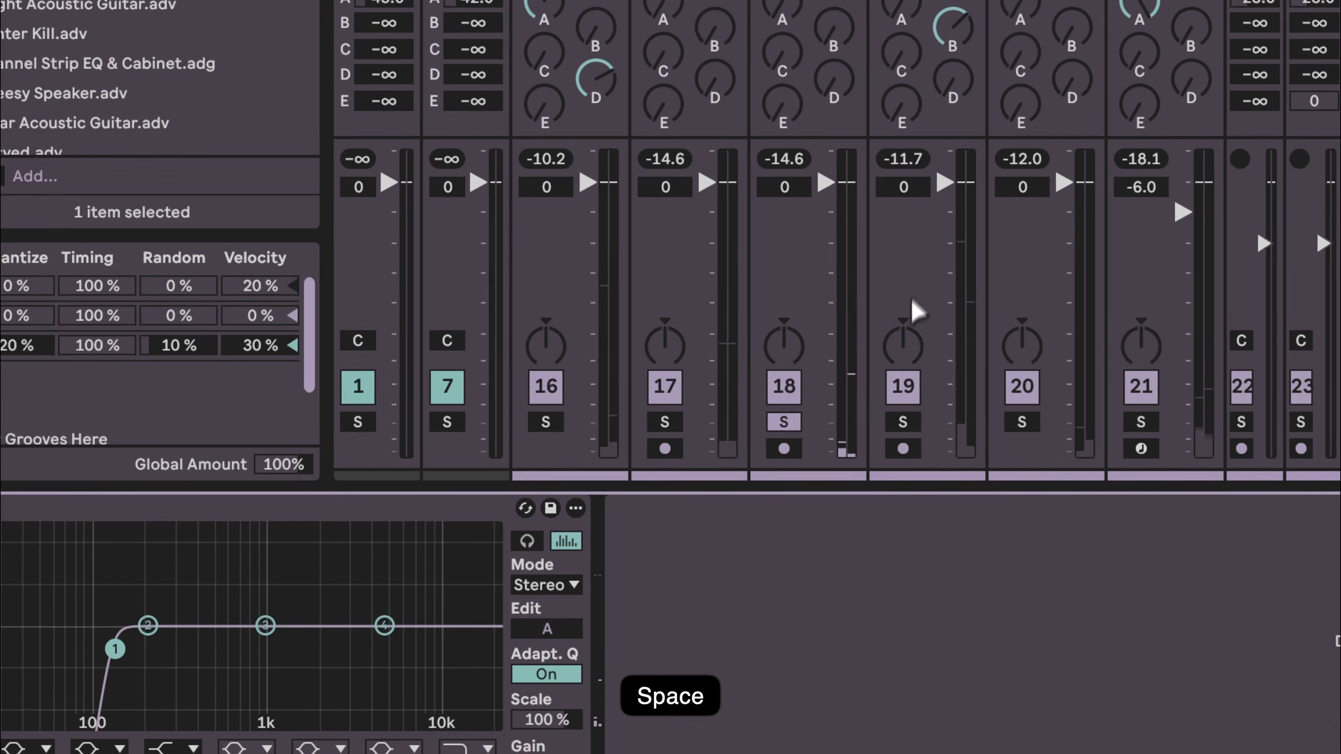
{"action": "left_click", "coordinate": [896, 419]}
{"action": "key", "text": "space"}
- Copy the EQ Eight from the 18 rec 2 track and paste it onto the vocal track
{"action": "left_click", "coordinate": [732, 124]}
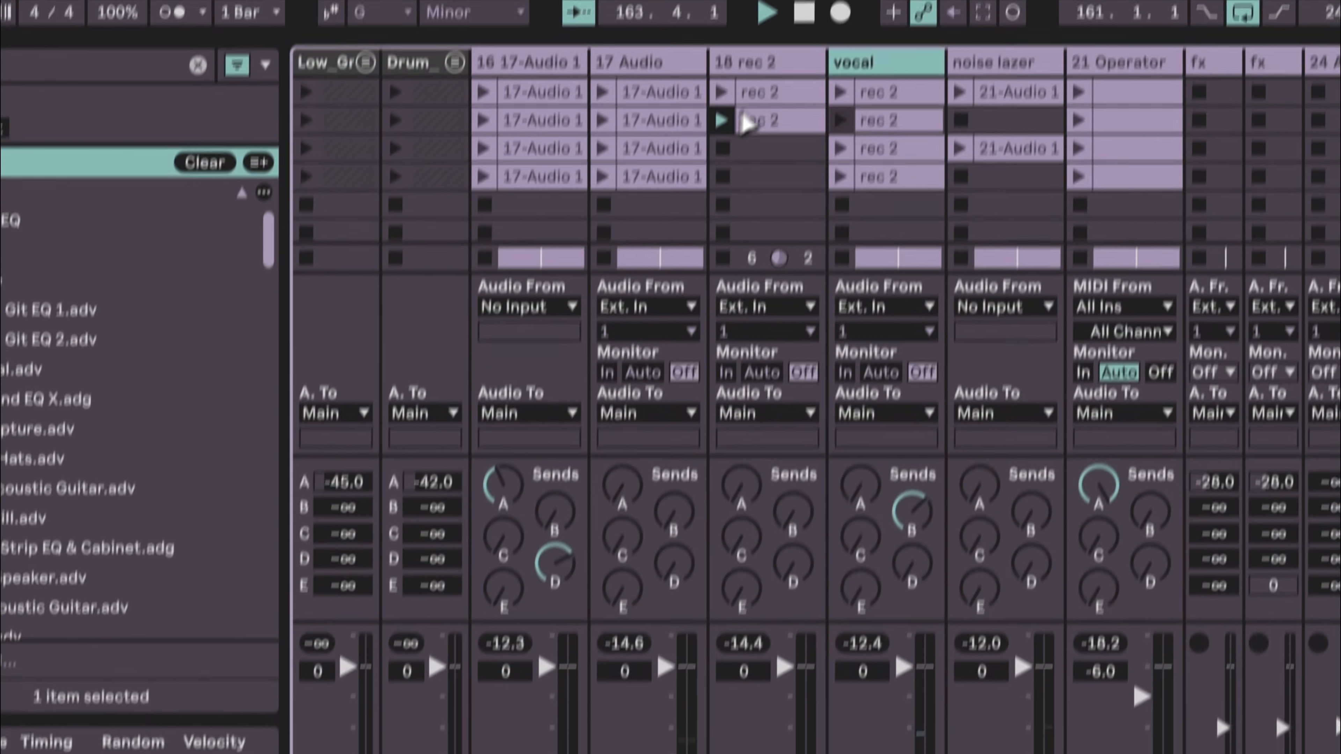
{"action": "left_click", "coordinate": [768, 130]}
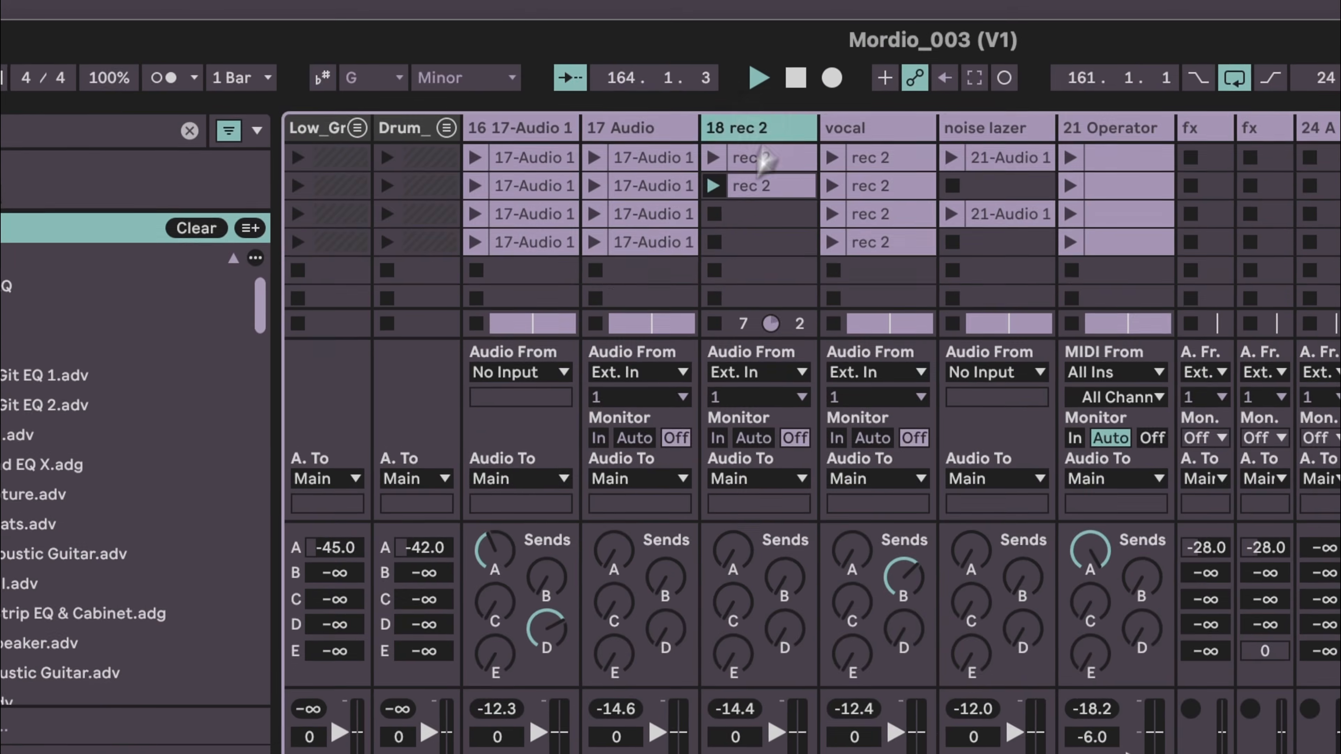
{"action": "left_click", "coordinate": [402, 599]}
{"action": "key", "text": "super+c"}
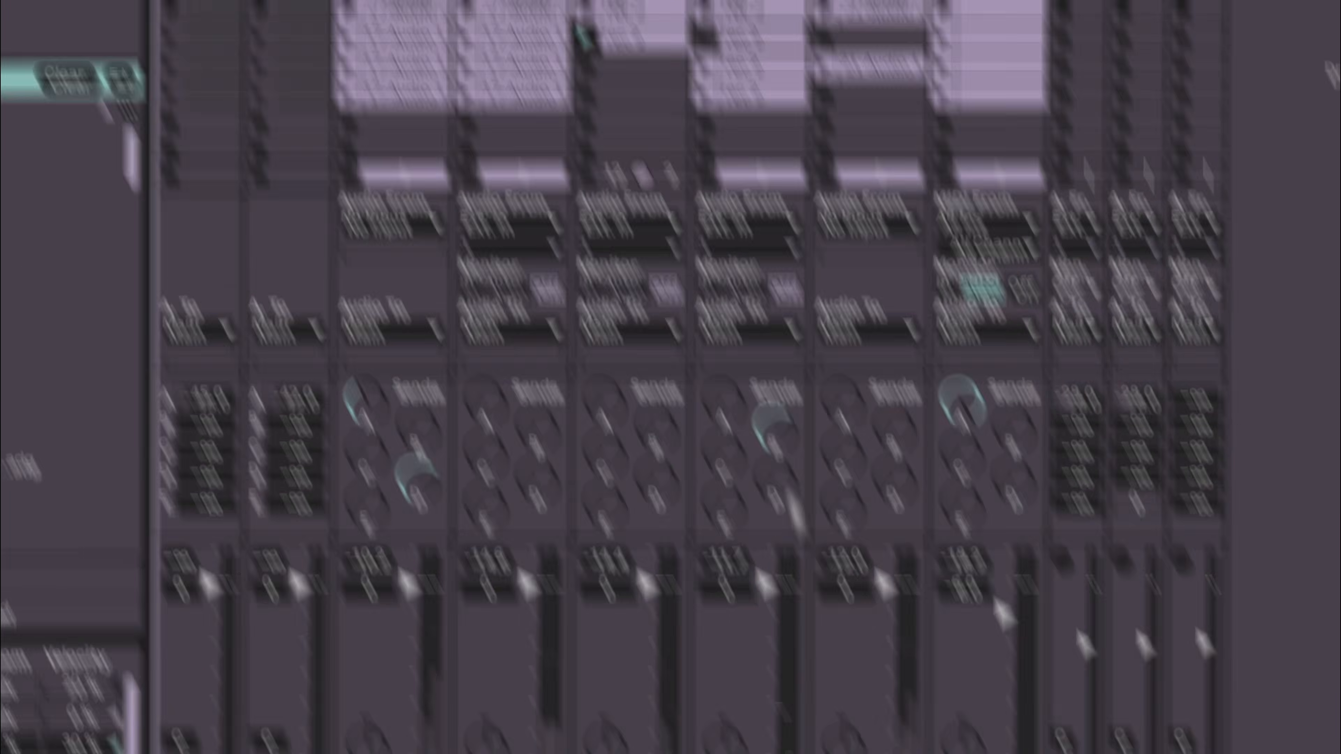
{"action": "key", "text": "super+v"}
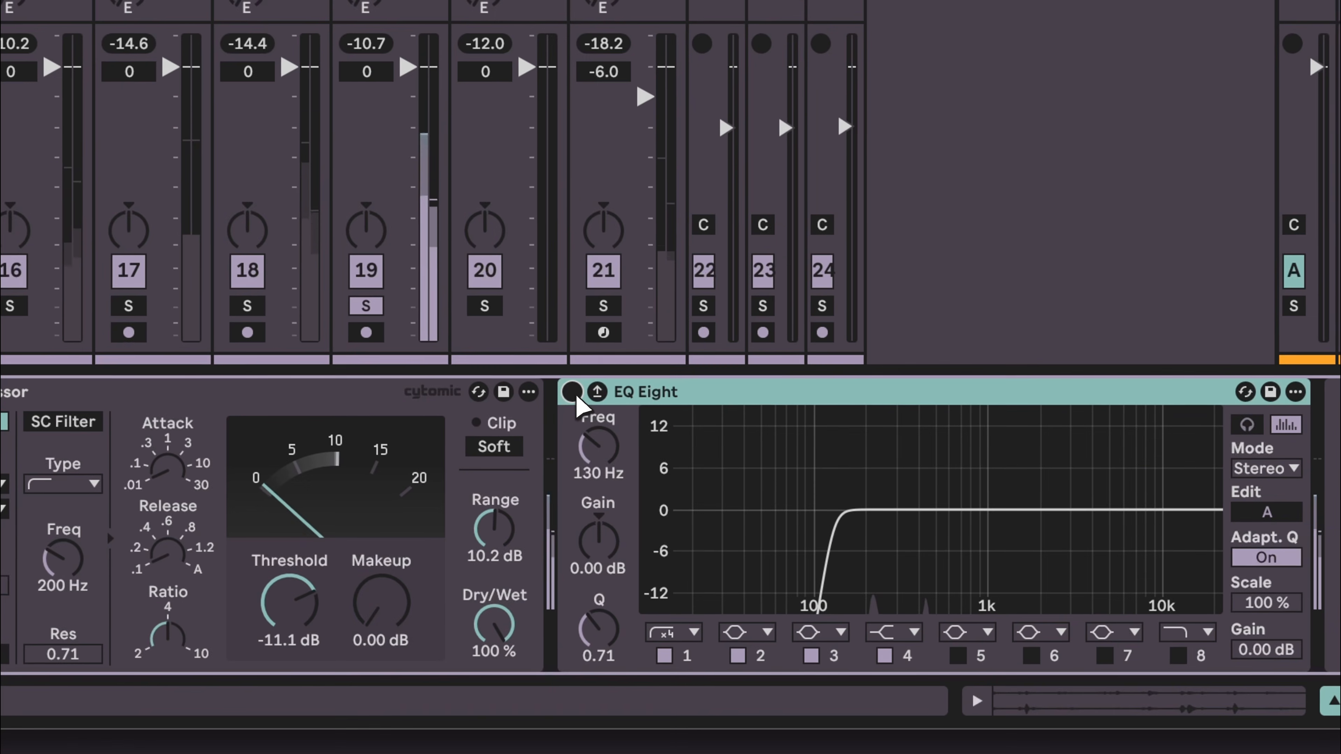
- Switch on the pasted EQ Eight and sweep its band 1 cutoff down to 10 Hz and back up to 130 Hz
{"action": "left_click", "coordinate": [572, 394]}
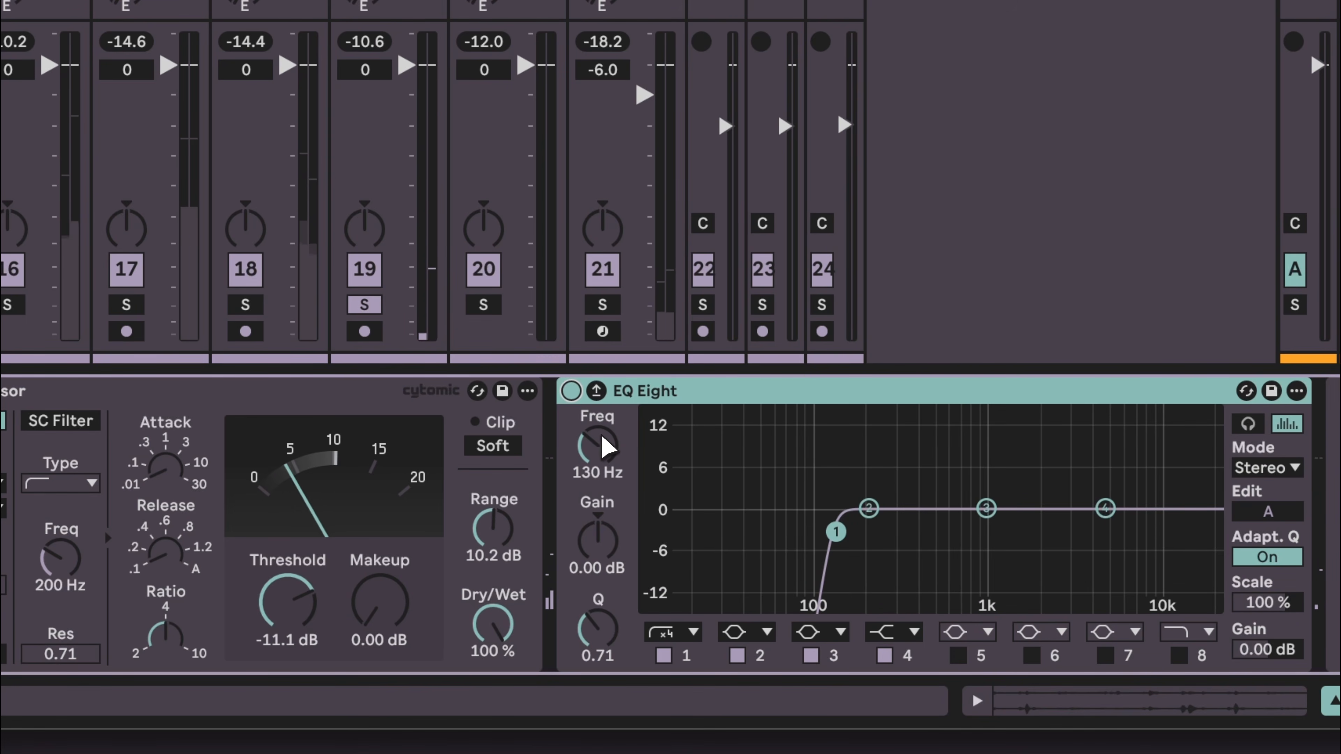
{"action": "left_click_drag", "start_coordinate": [606, 448], "coordinate": [606, 501]}
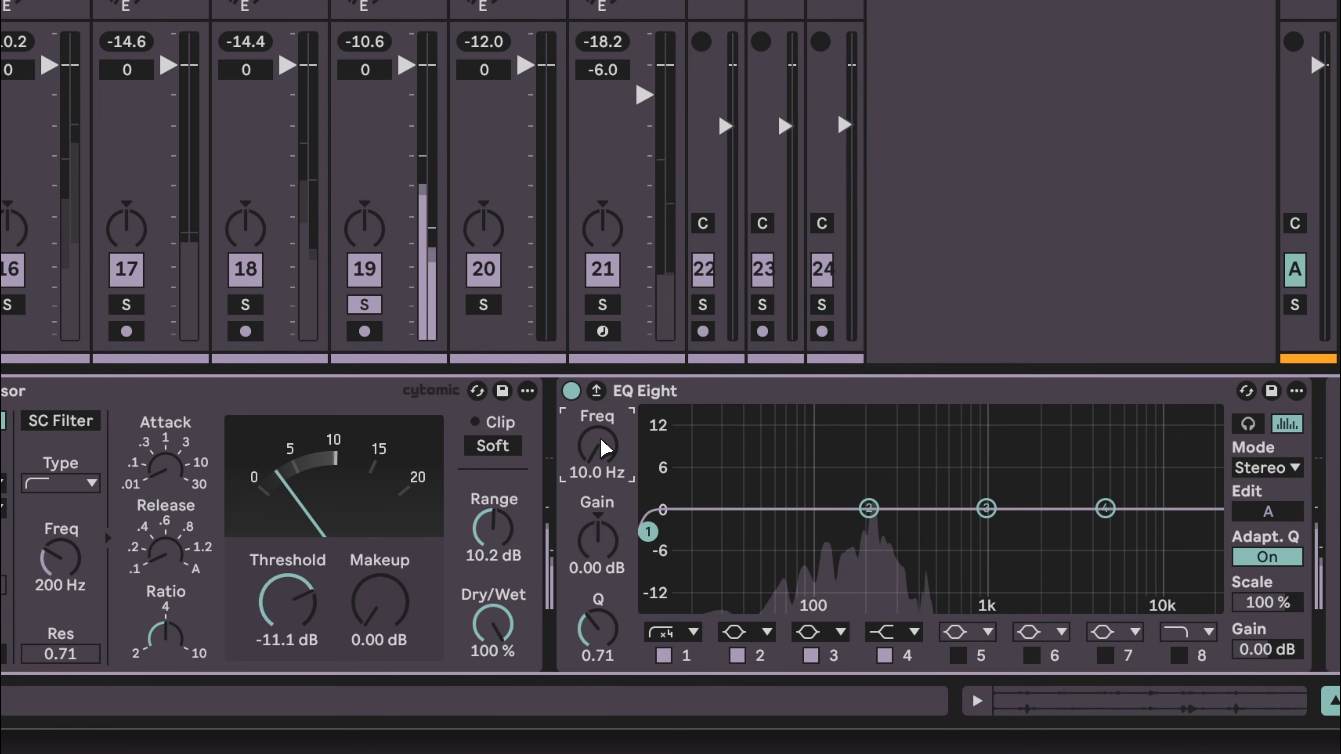
{"action": "scroll", "coordinate": [606, 448], "scroll_direction": "up", "scroll_amount": 10}
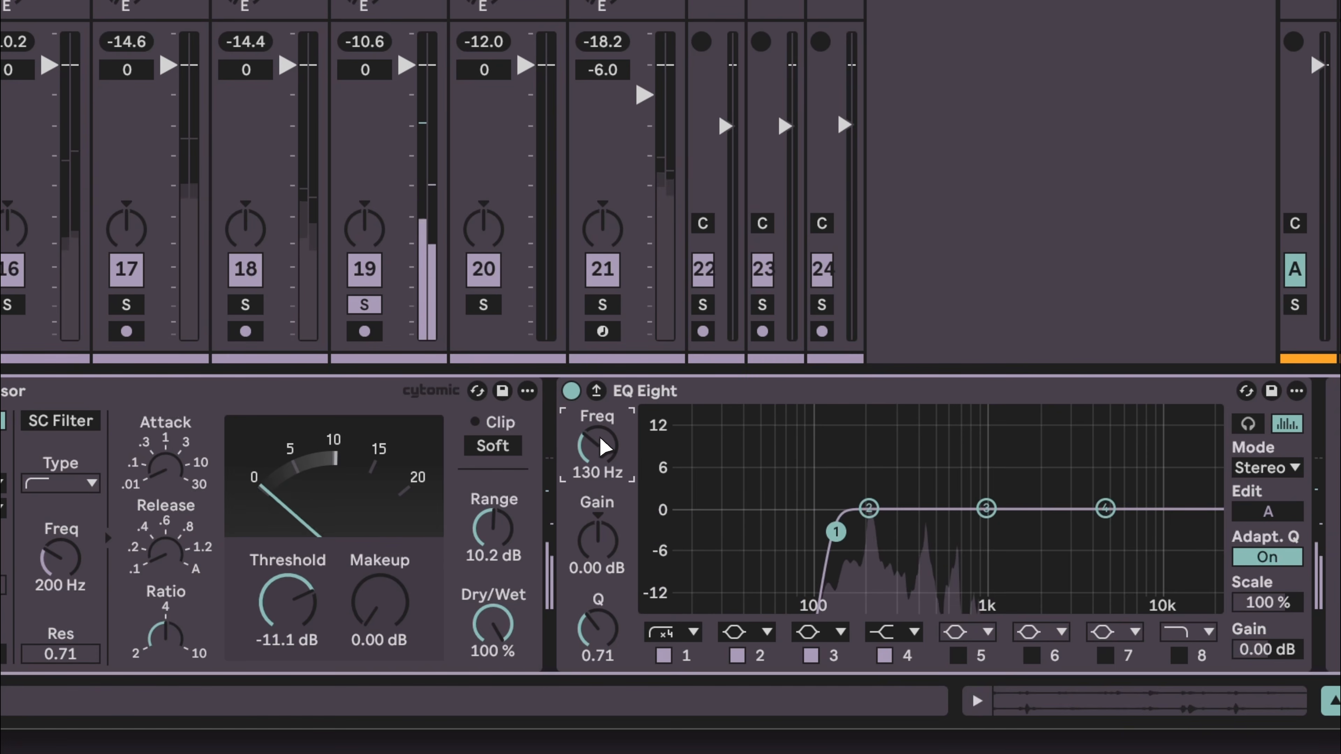
{"action": "scroll", "coordinate": [604, 447], "scroll_direction": "down", "scroll_amount": 1}
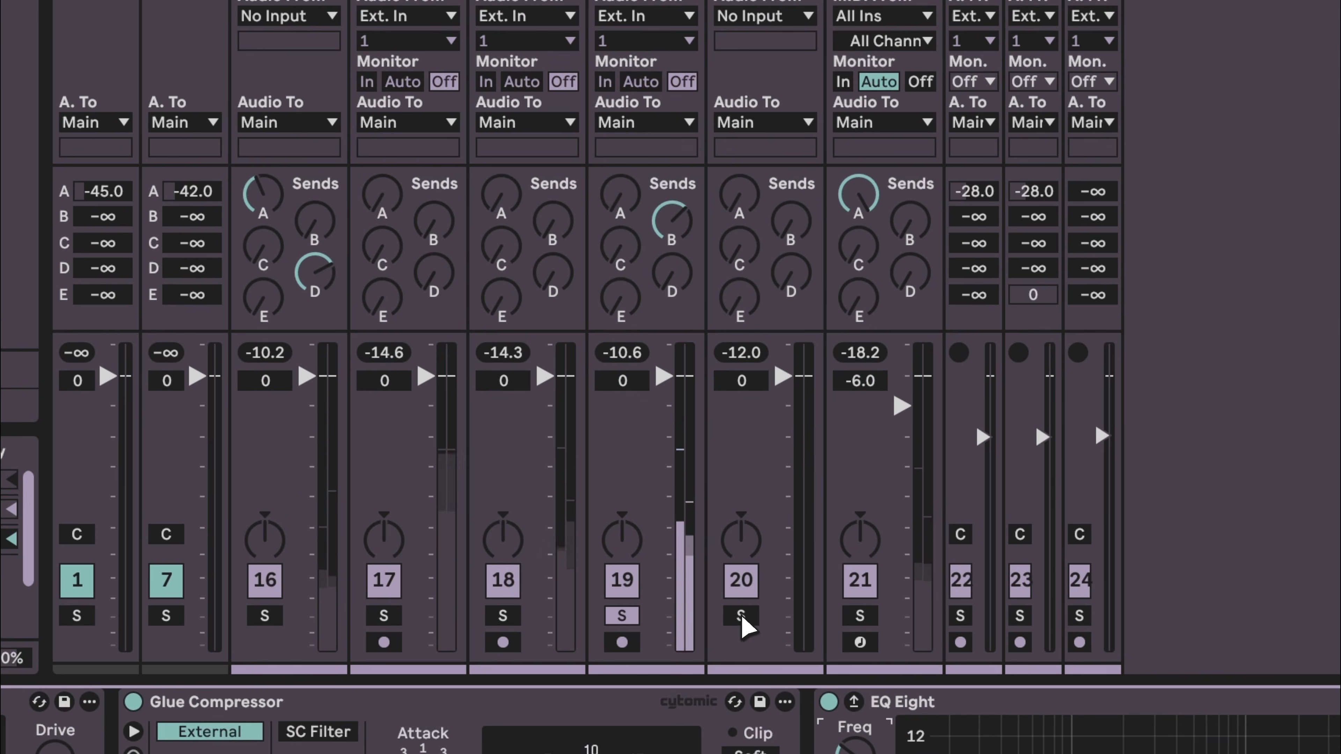
- Solo the noise lazer track and add an EQ Eight to its device chain
{"action": "left_click", "coordinate": [742, 617]}
{"action": "left_click", "coordinate": [683, 155]}
{"action": "left_click", "coordinate": [733, 138]}
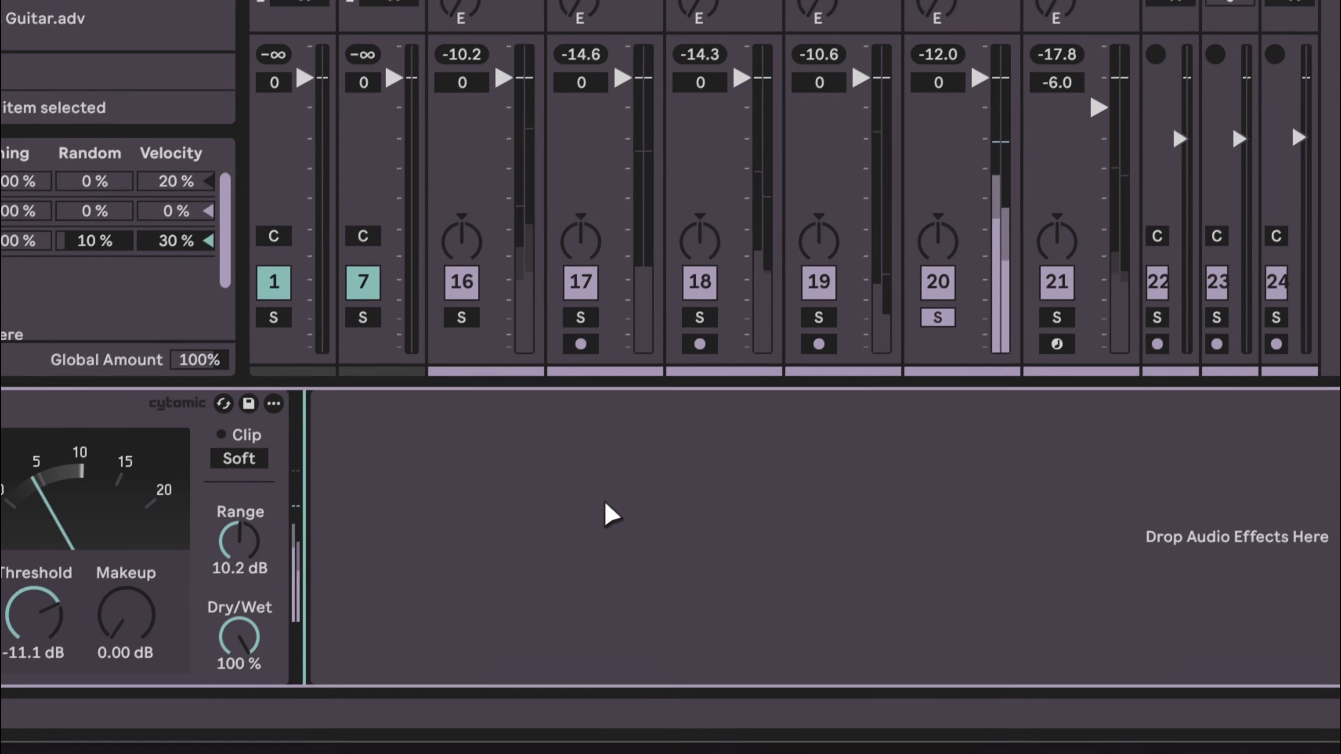
{"action": "key", "text": "super+f"}
{"action": "key", "text": "Down"}
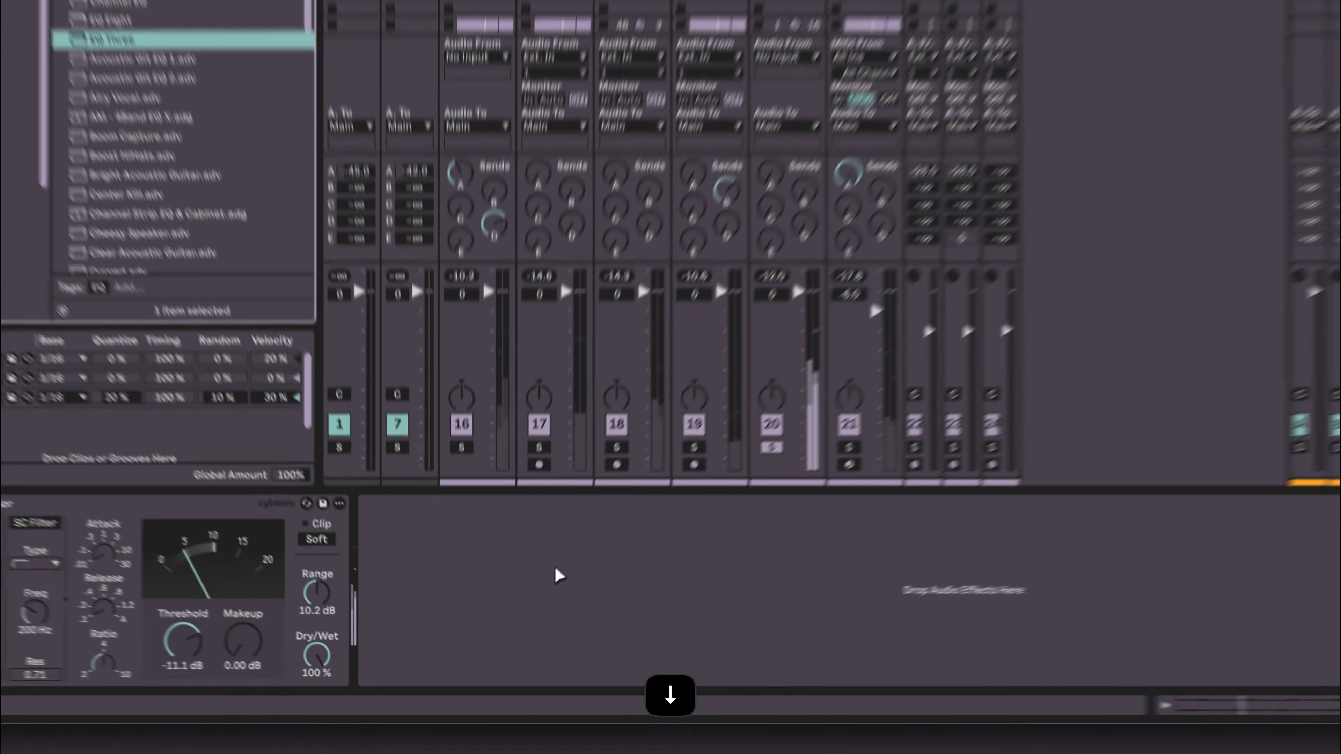
{"action": "key", "text": "Return"}
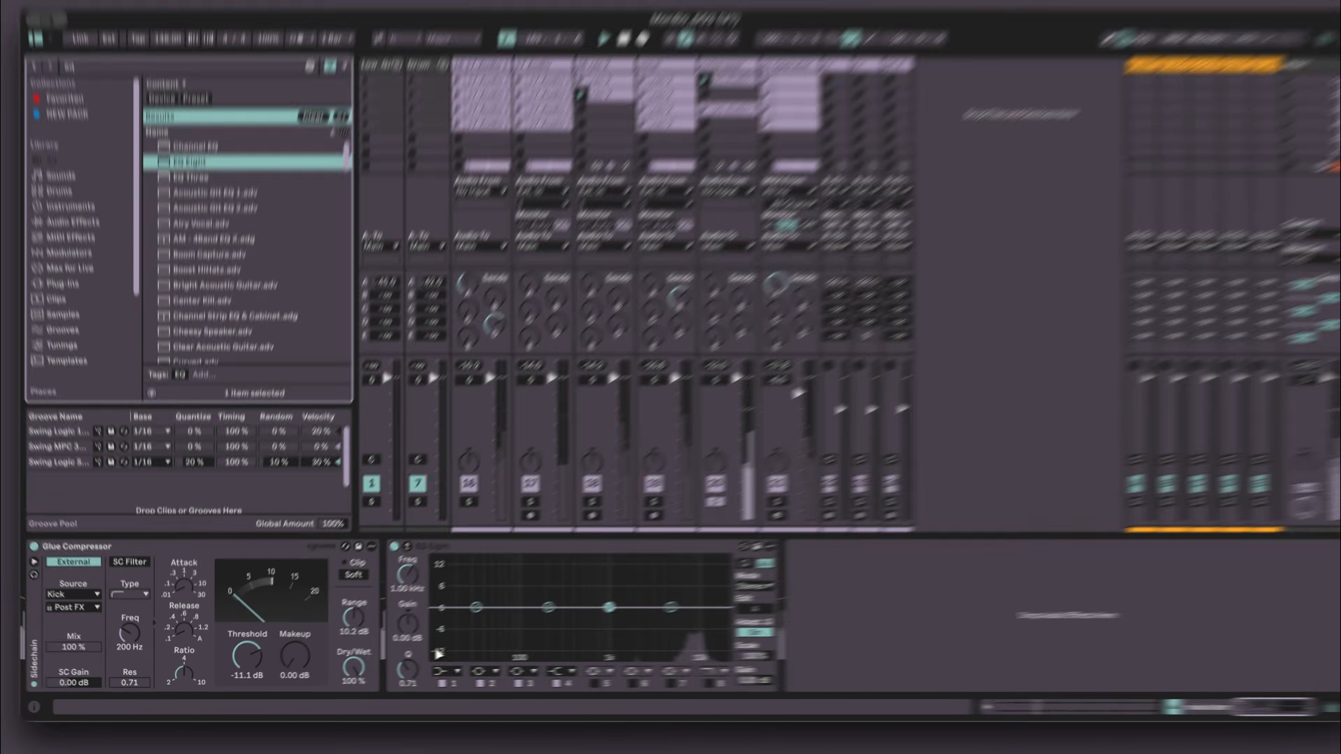
- Set that EQ Eight's band 1 to a 48 dB low cut with the cutoff around 1.25 kHz
{"action": "left_click", "coordinate": [437, 673]}
{"action": "left_click", "coordinate": [424, 587]}
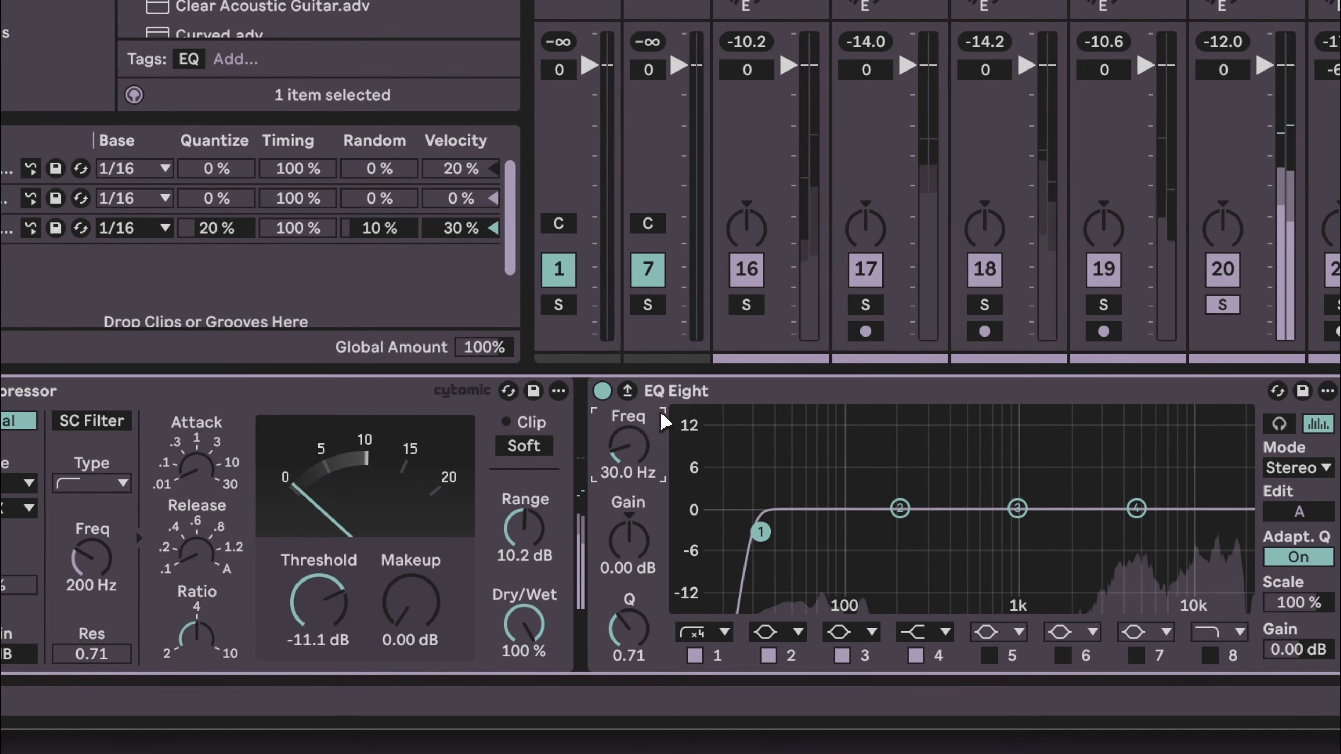
{"action": "left_click_drag", "start_coordinate": [634, 457], "coordinate": [647, 455]}
{"action": "scroll", "coordinate": [647, 456], "scroll_direction": "up", "scroll_amount": 5}
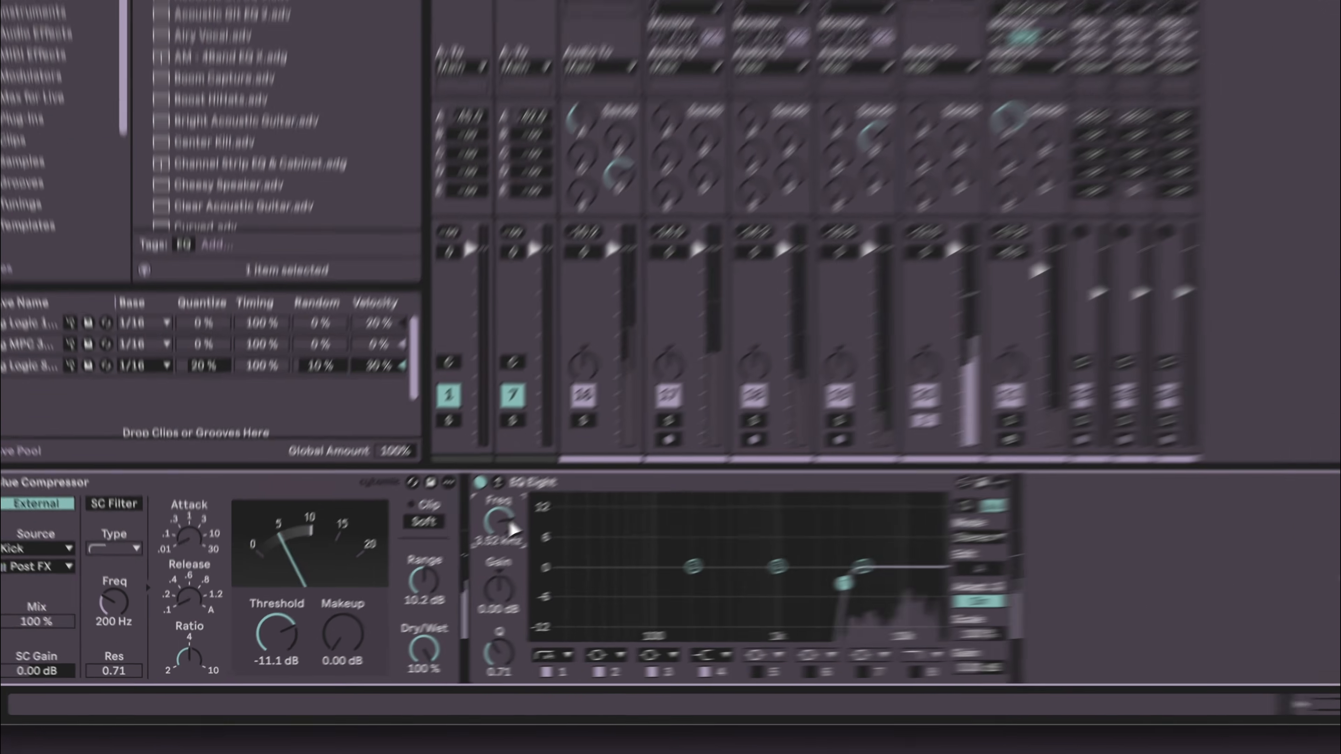
{"action": "left_click_drag", "start_coordinate": [510, 527], "coordinate": [510, 535]}
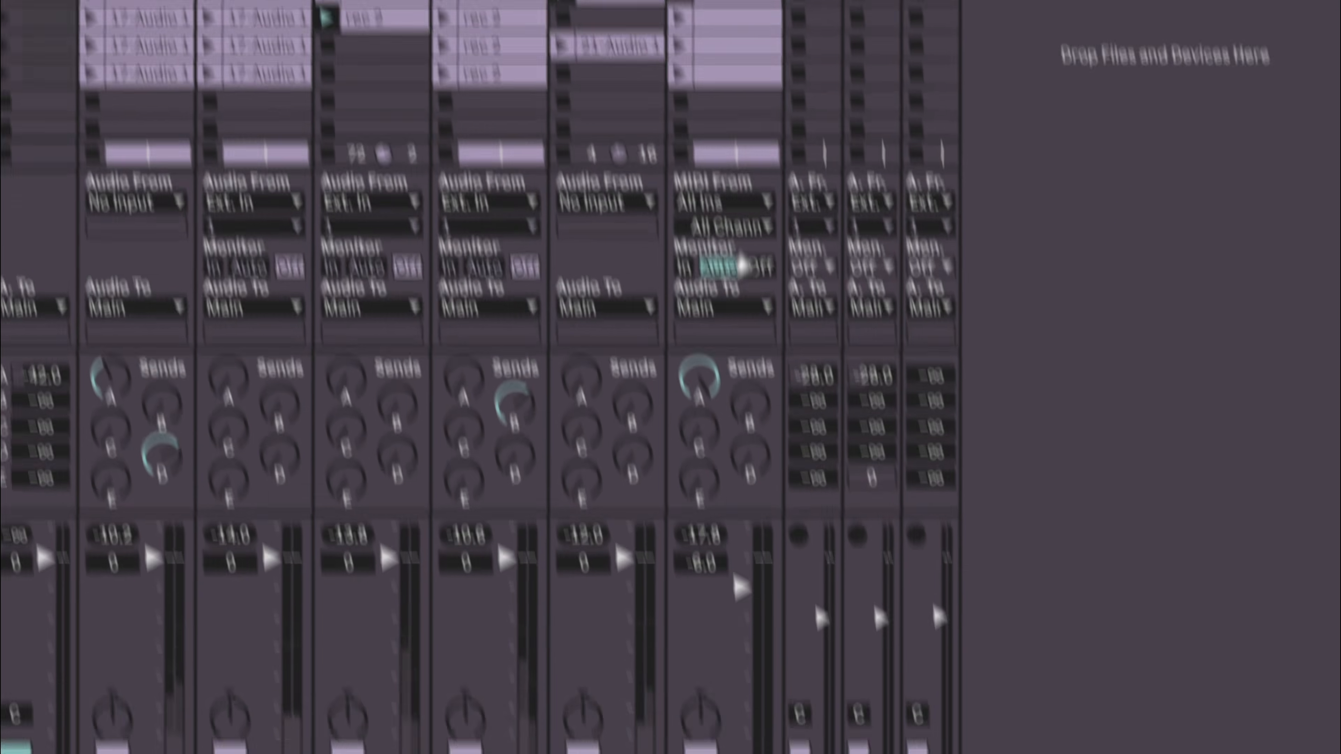
- Add an EQ Eight to the end of the 21 Operator track's device chain
{"action": "left_click", "coordinate": [769, 91]}
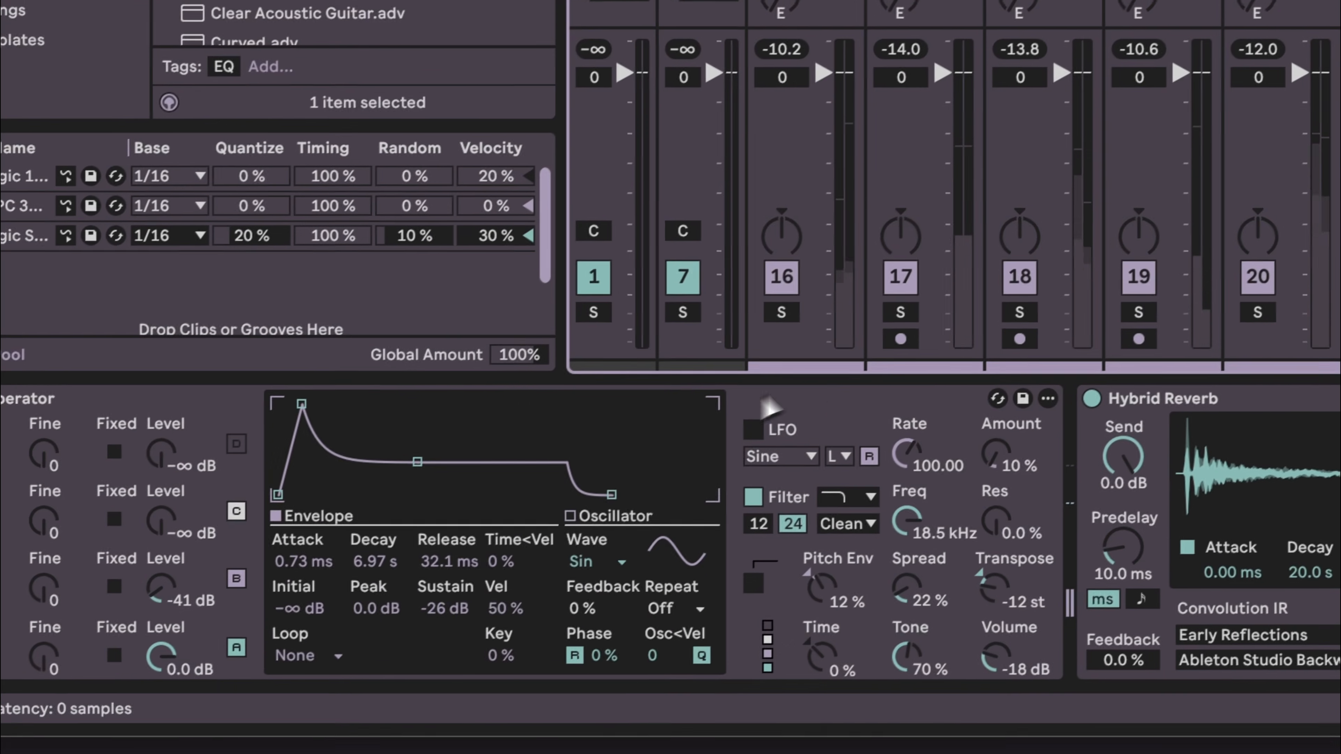
{"action": "scroll", "coordinate": [887, 401], "scroll_direction": "right", "scroll_amount": 5}
{"action": "scroll", "coordinate": [768, 393], "scroll_direction": "right", "scroll_amount": 5}
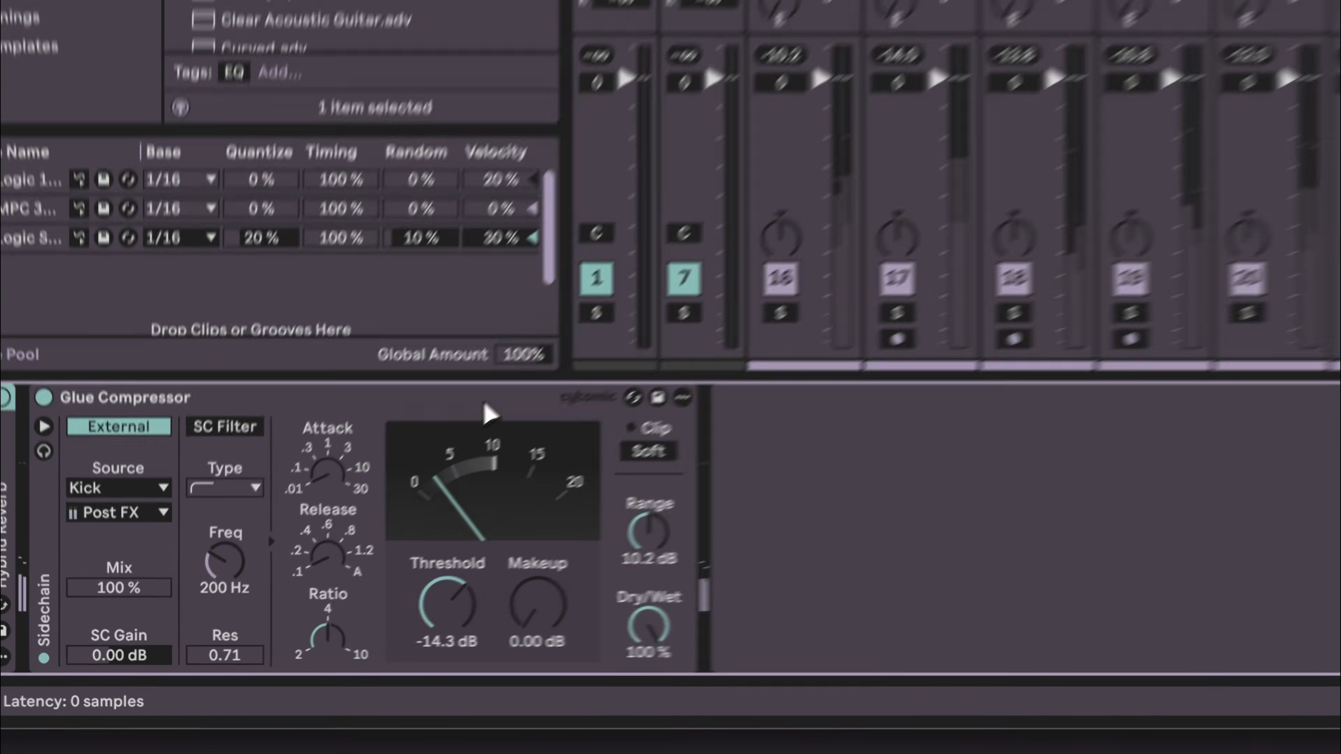
{"action": "key", "text": "super+f"}
{"action": "key", "text": "Down"}
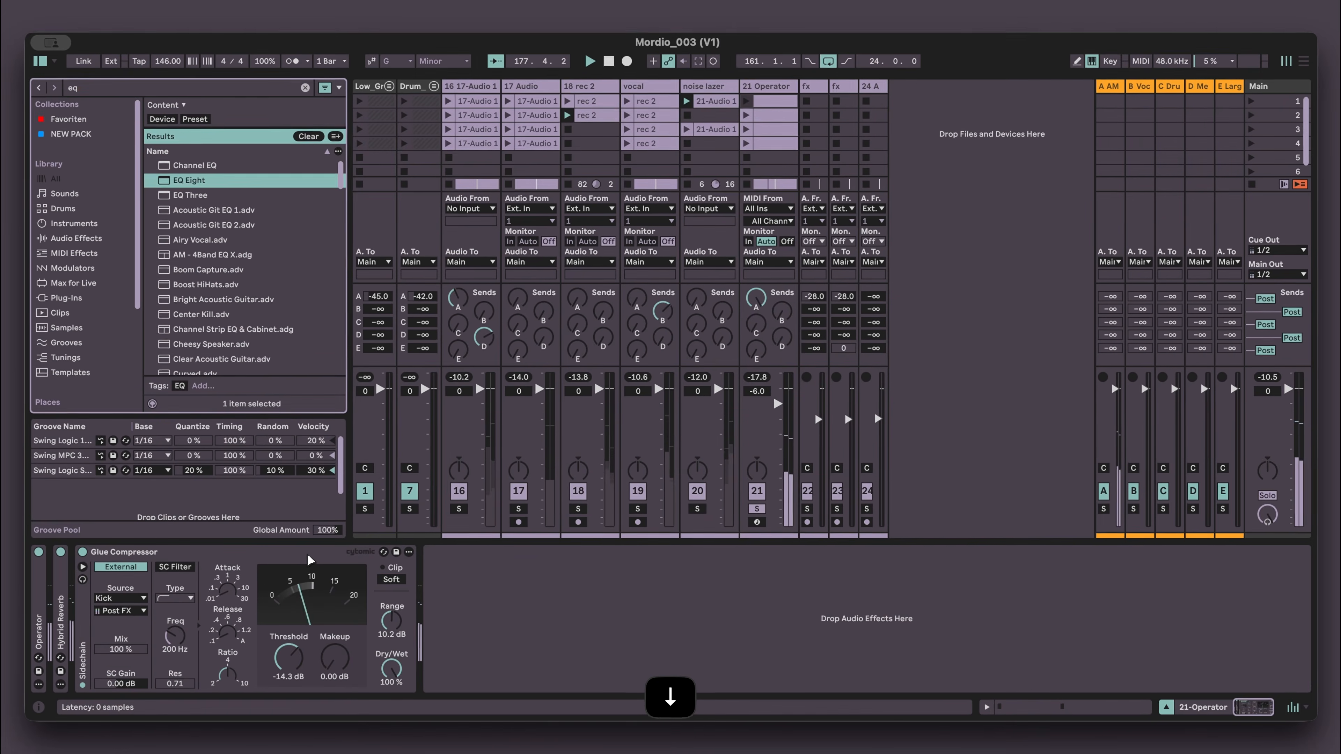
{"action": "key", "text": "Return"}
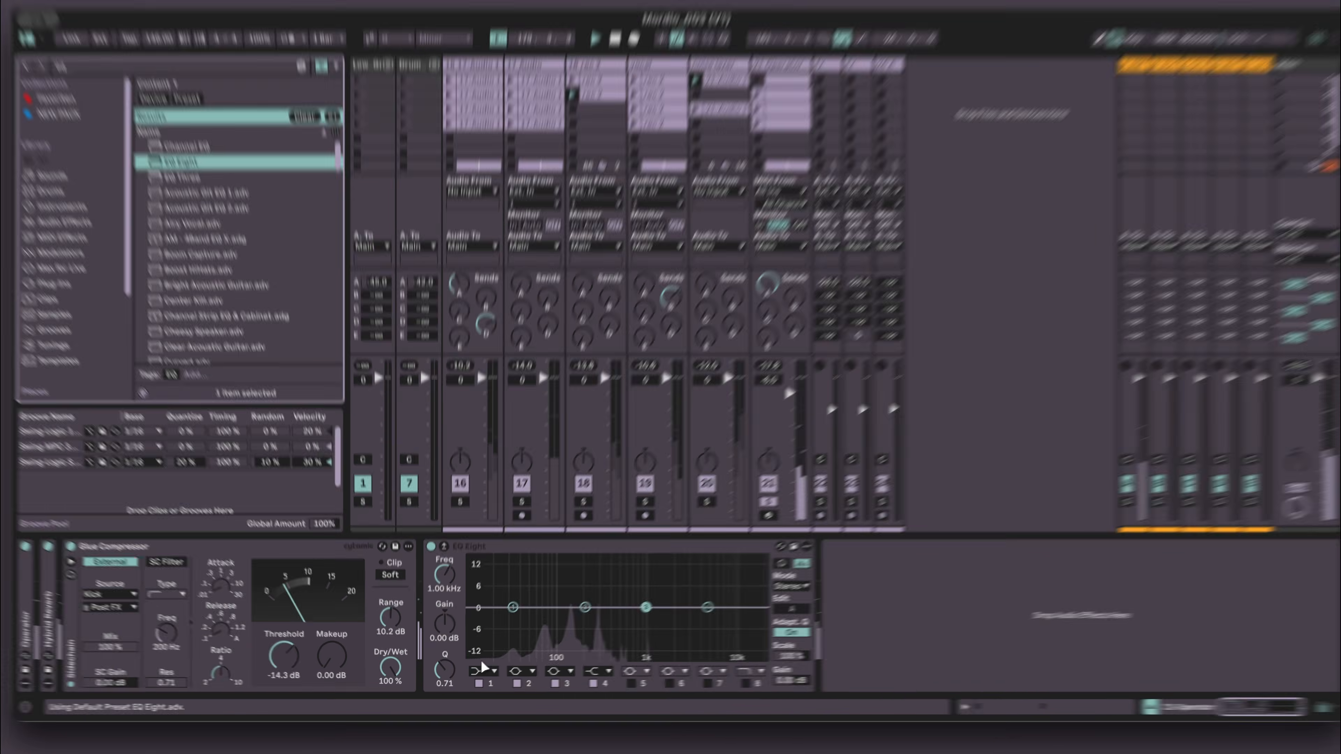
- Set its band 1 to a 48 dB low cut with the cutoff around 59 Hz
{"action": "left_click", "coordinate": [480, 673]}
{"action": "left_click", "coordinate": [480, 590]}
{"action": "mouse_move", "coordinate": [479, 464]}
{"action": "left_mouse_down"}
{"action": "mouse_move", "coordinate": [481, 438]}
{"action": "mouse_move", "coordinate": [483, 470]}
{"action": "left_mouse_up"}
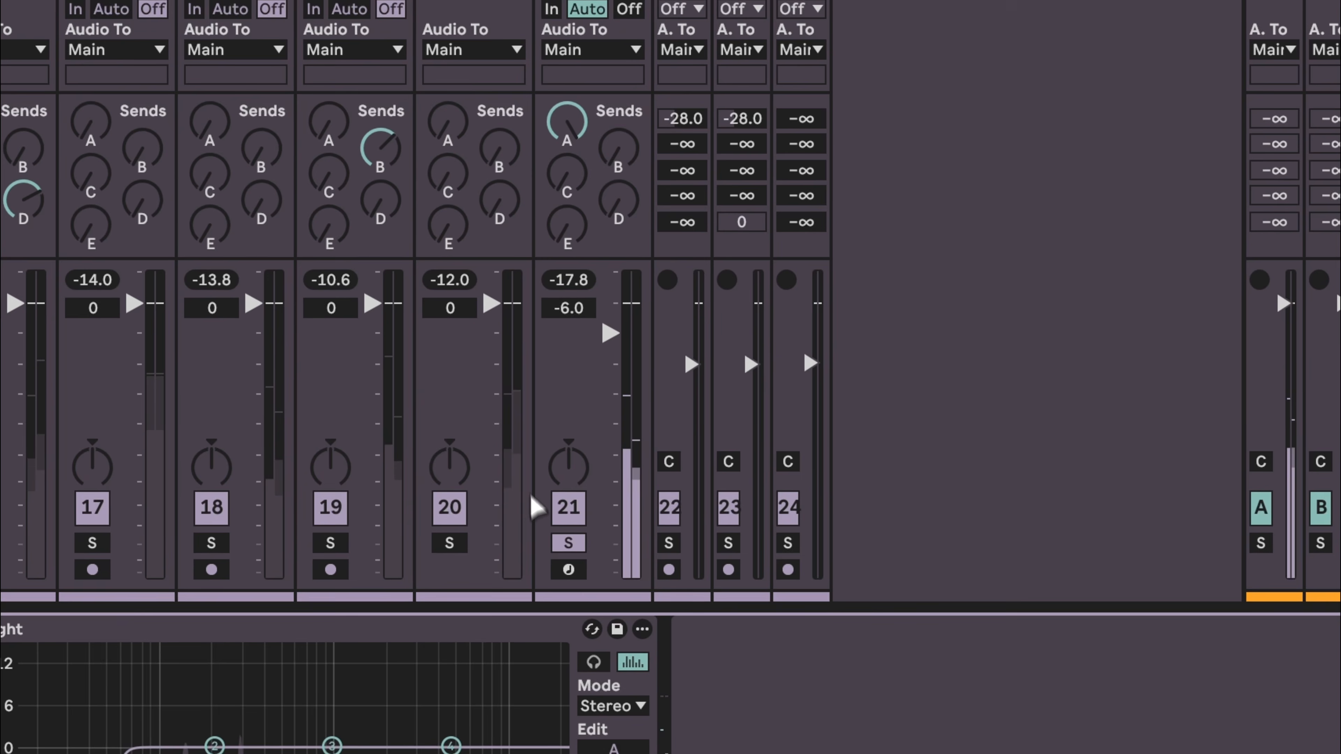
{"action": "left_click", "coordinate": [568, 544]}
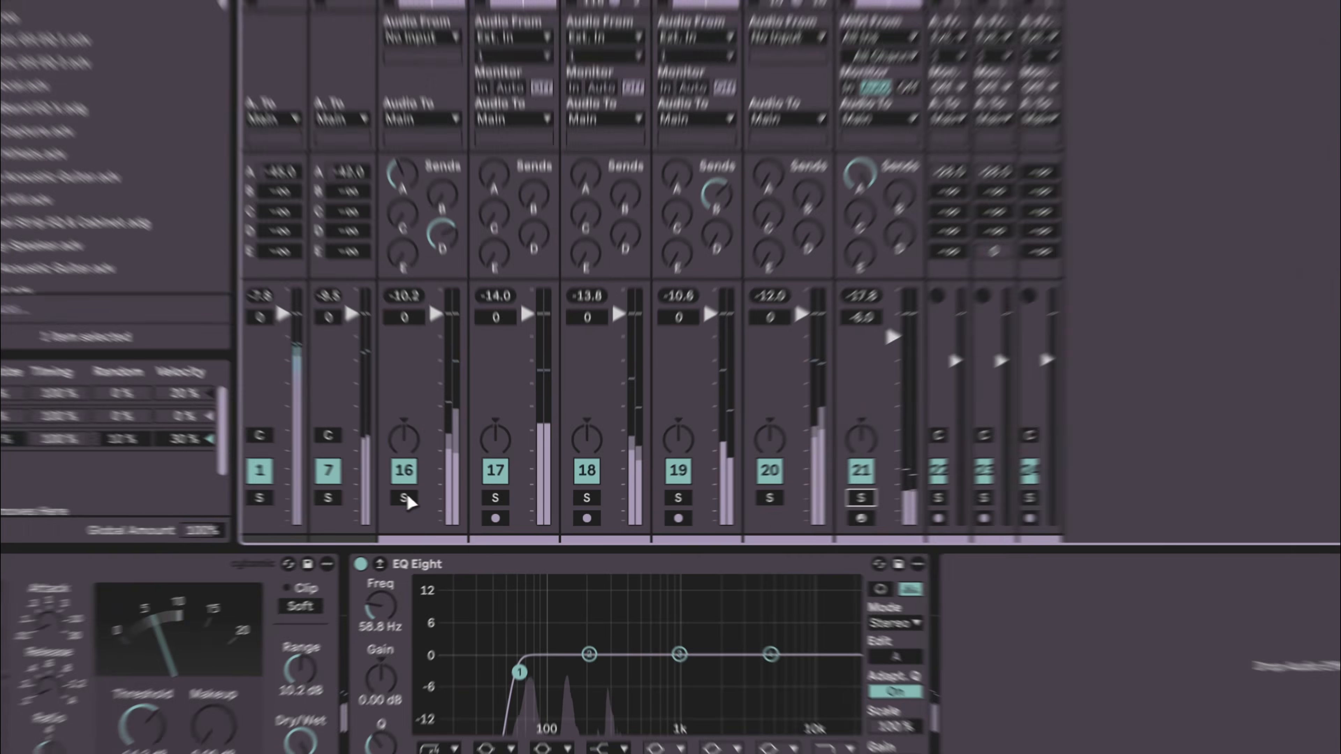
- Toggle solo on tracks 16, 19 and 20 to audition them against the mix
{"action": "left_click", "coordinate": [460, 508]}
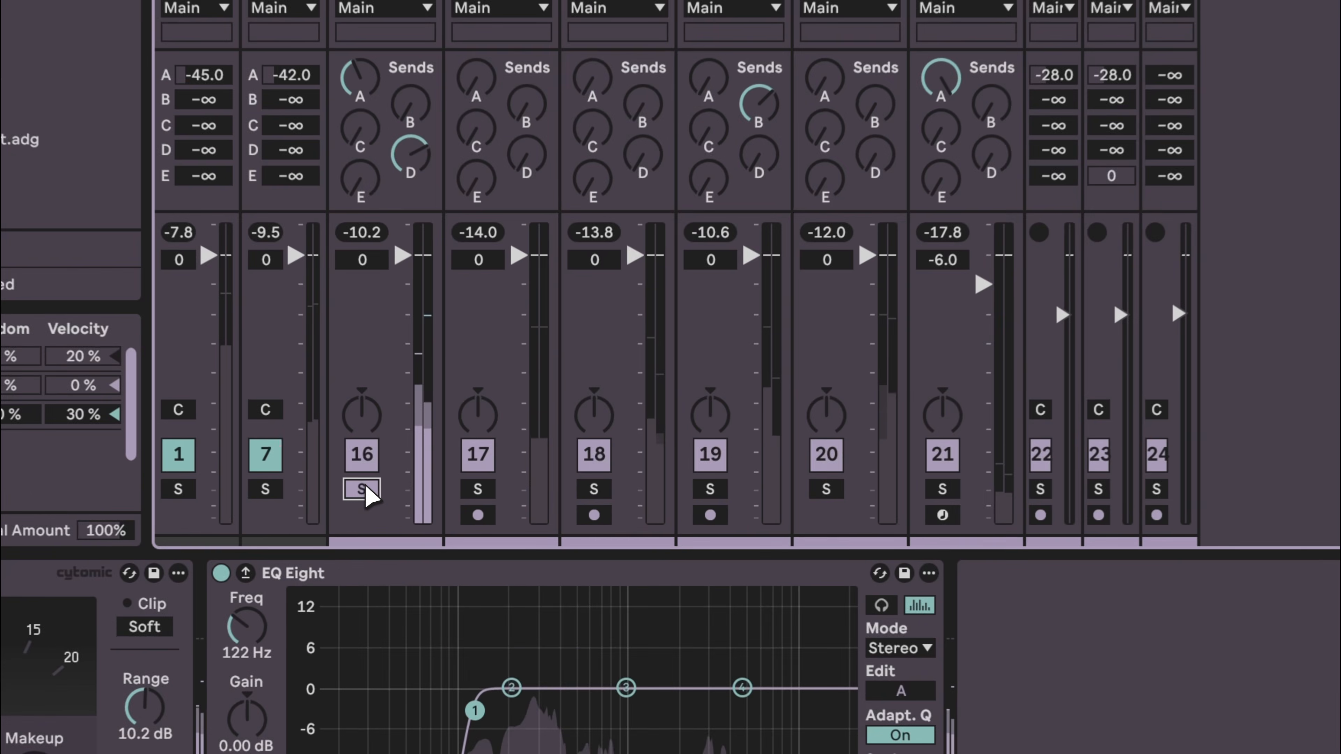
{"action": "left_click", "coordinate": [362, 489]}
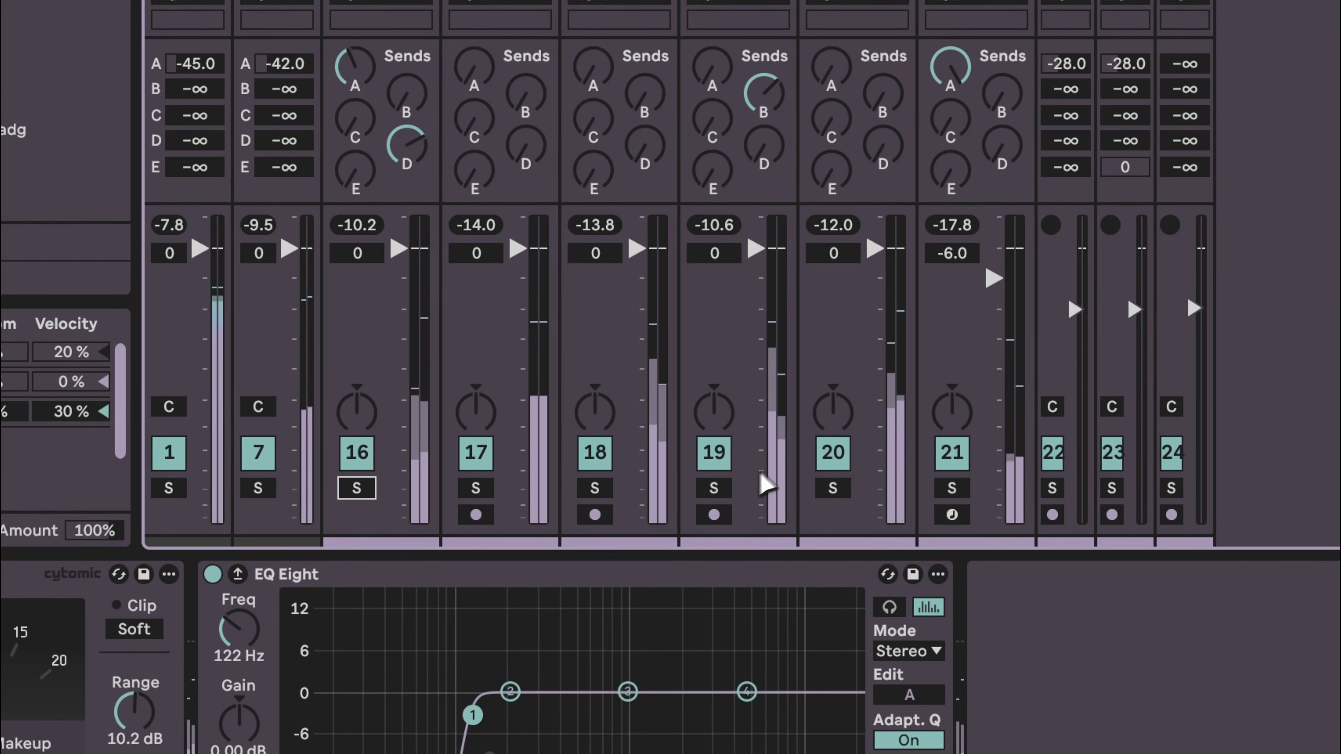
{"action": "left_click", "coordinate": [707, 490]}
{"action": "left_click", "coordinate": [707, 491]}
{"action": "left_click", "coordinate": [837, 487]}
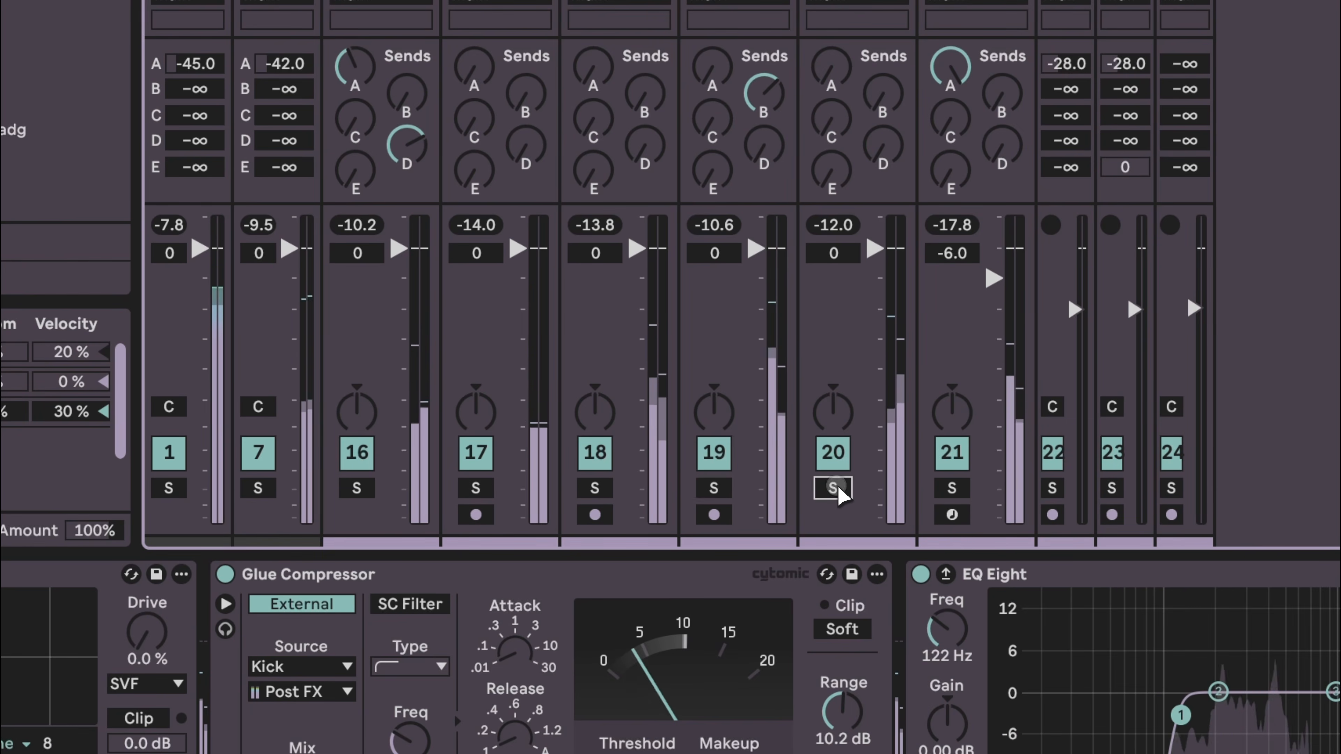
{"action": "left_click", "coordinate": [838, 488]}
- Set the noise lazer track's volume to -6.0 dB
{"action": "left_click_drag", "start_coordinate": [872, 251], "coordinate": [871, 257]}
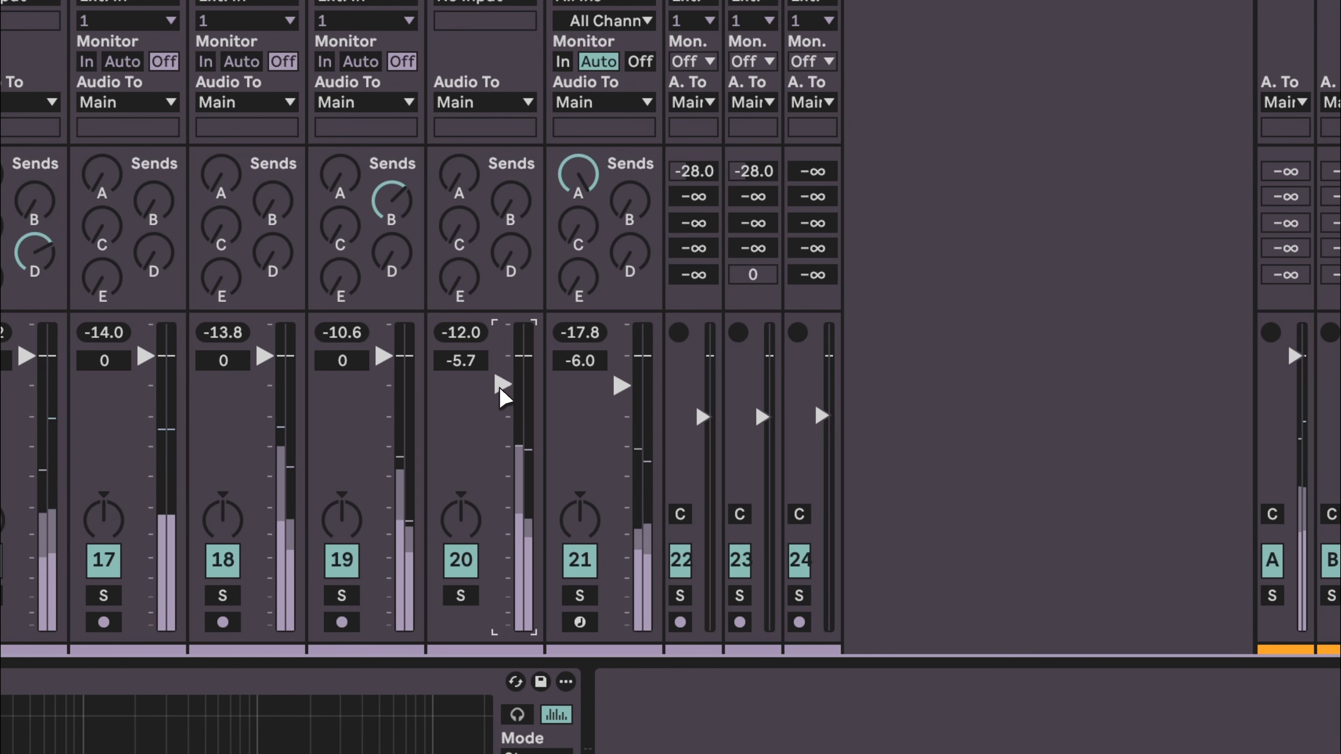
{"action": "left_click_drag", "start_coordinate": [498, 386], "coordinate": [500, 389]}
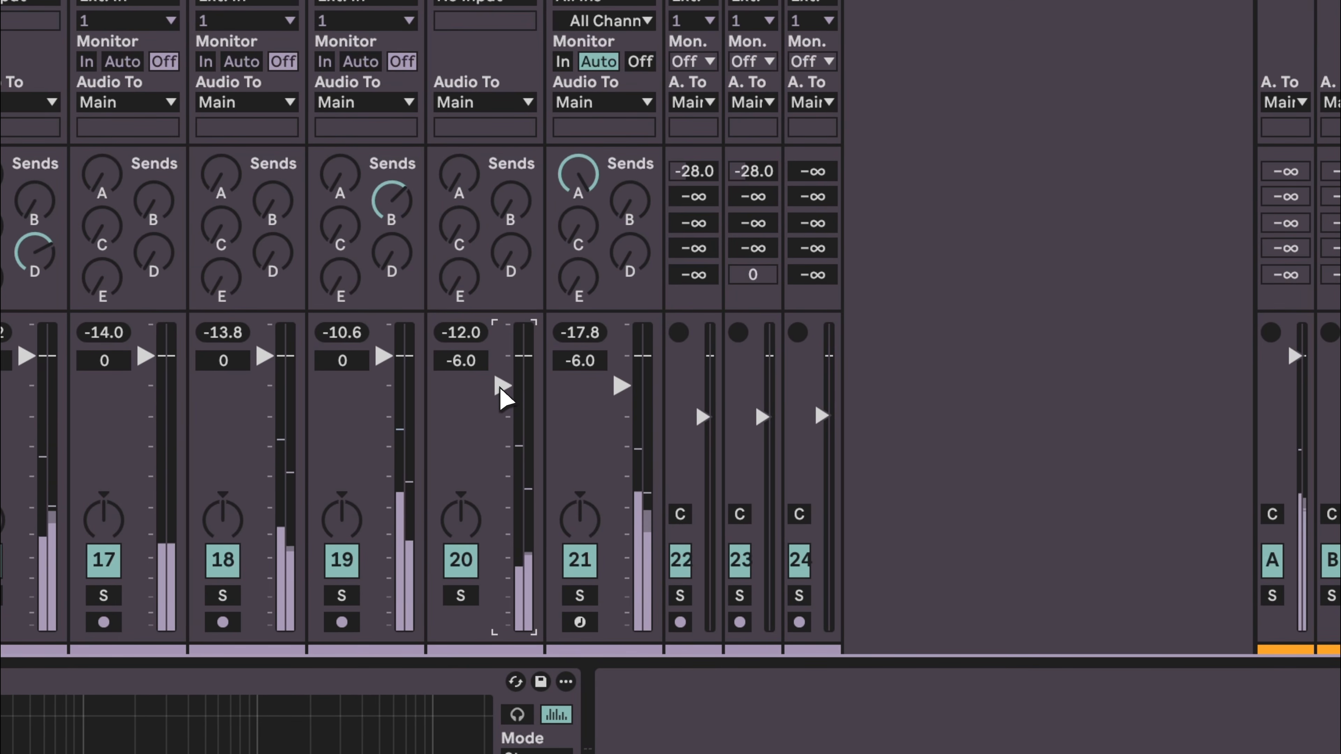
{"action": "key", "text": "space"}
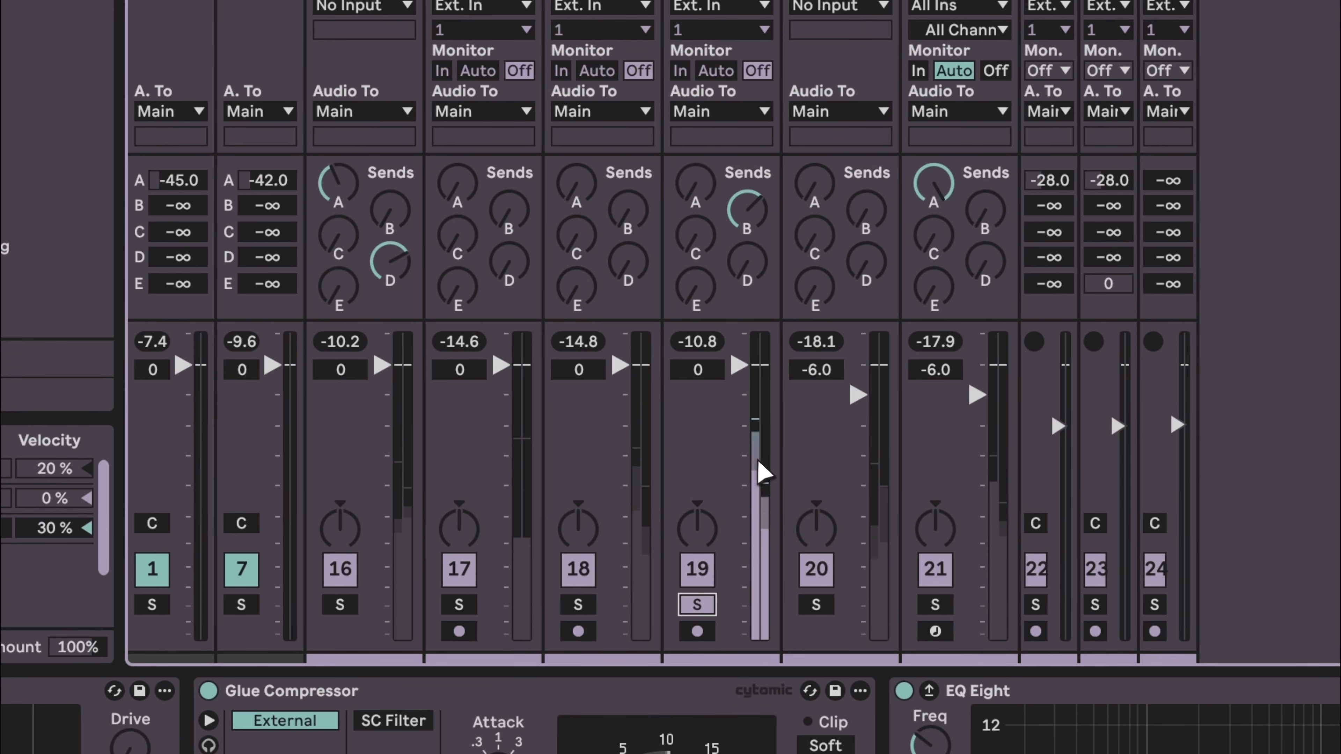
- Add a Utility device after the EQ Eight on the 18 rec 2 track
{"action": "left_click", "coordinate": [583, 607]}
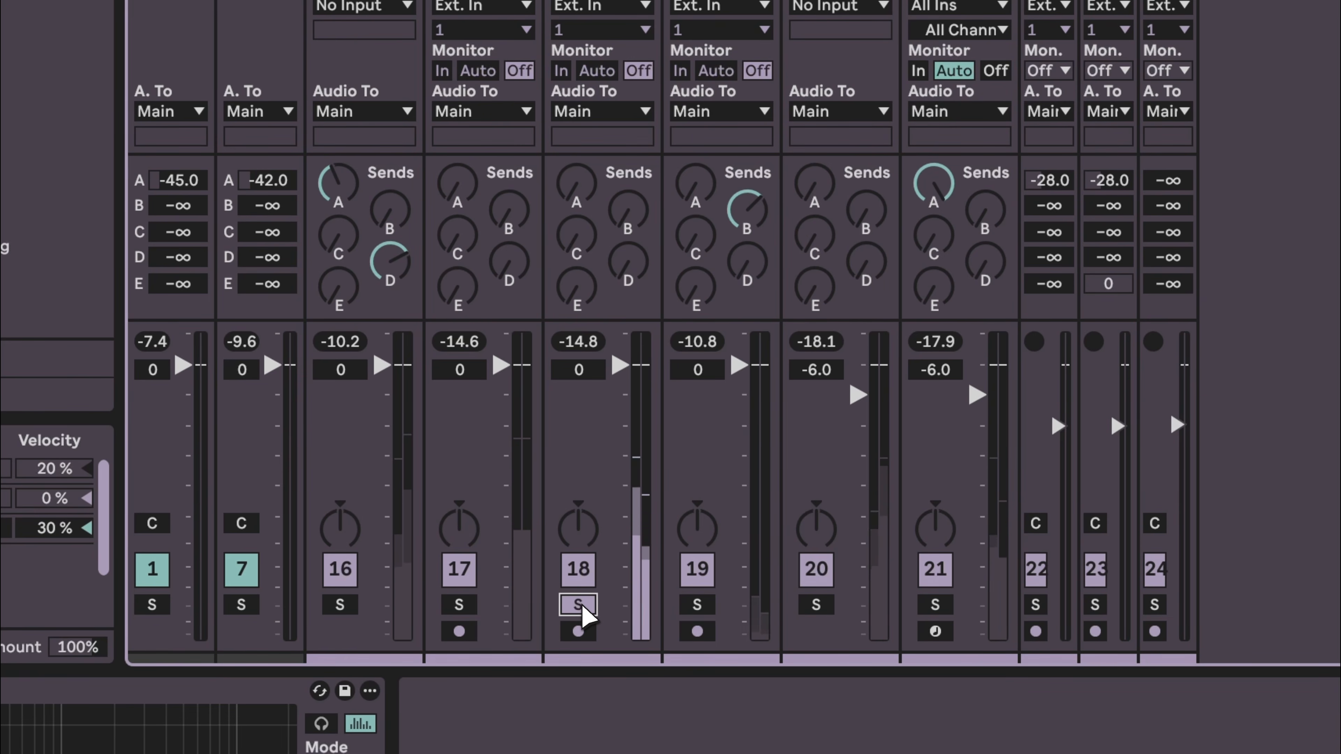
{"action": "left_click", "coordinate": [706, 607]}
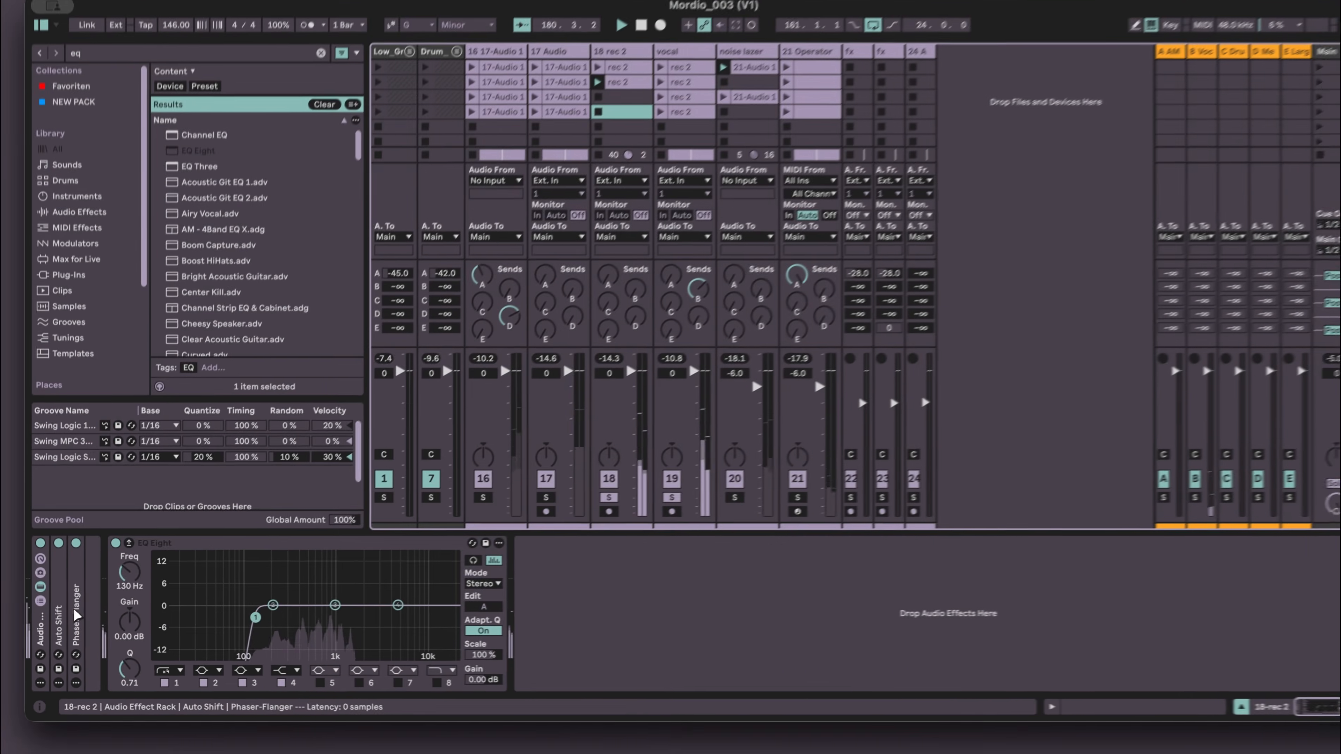
{"action": "key", "text": "super+f"}
{"action": "type", "text": "ut"}
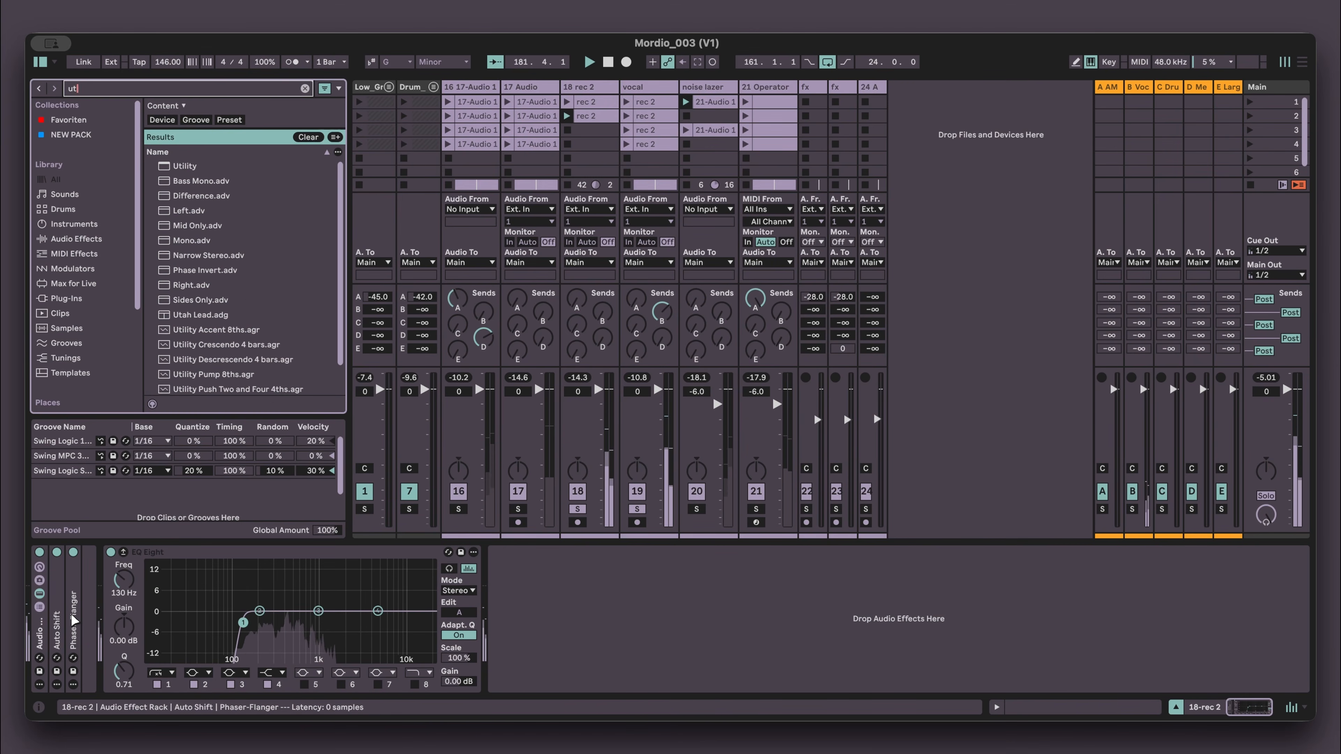
{"action": "key", "text": "Return"}
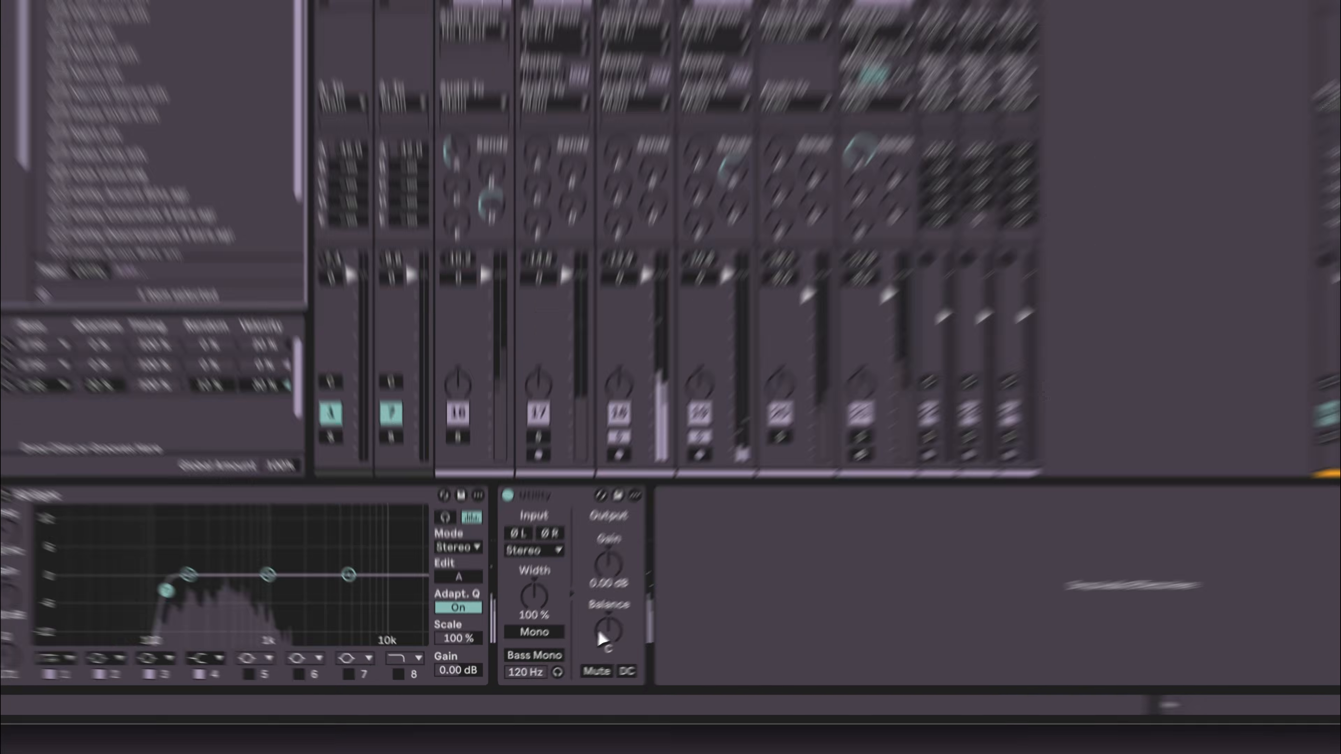
- Set the Utility's gain to about 4.4 dB and its balance to 39R
{"action": "left_click_drag", "start_coordinate": [567, 654], "coordinate": [568, 653]}
{"action": "left_click_drag", "start_coordinate": [674, 597], "coordinate": [674, 594]}
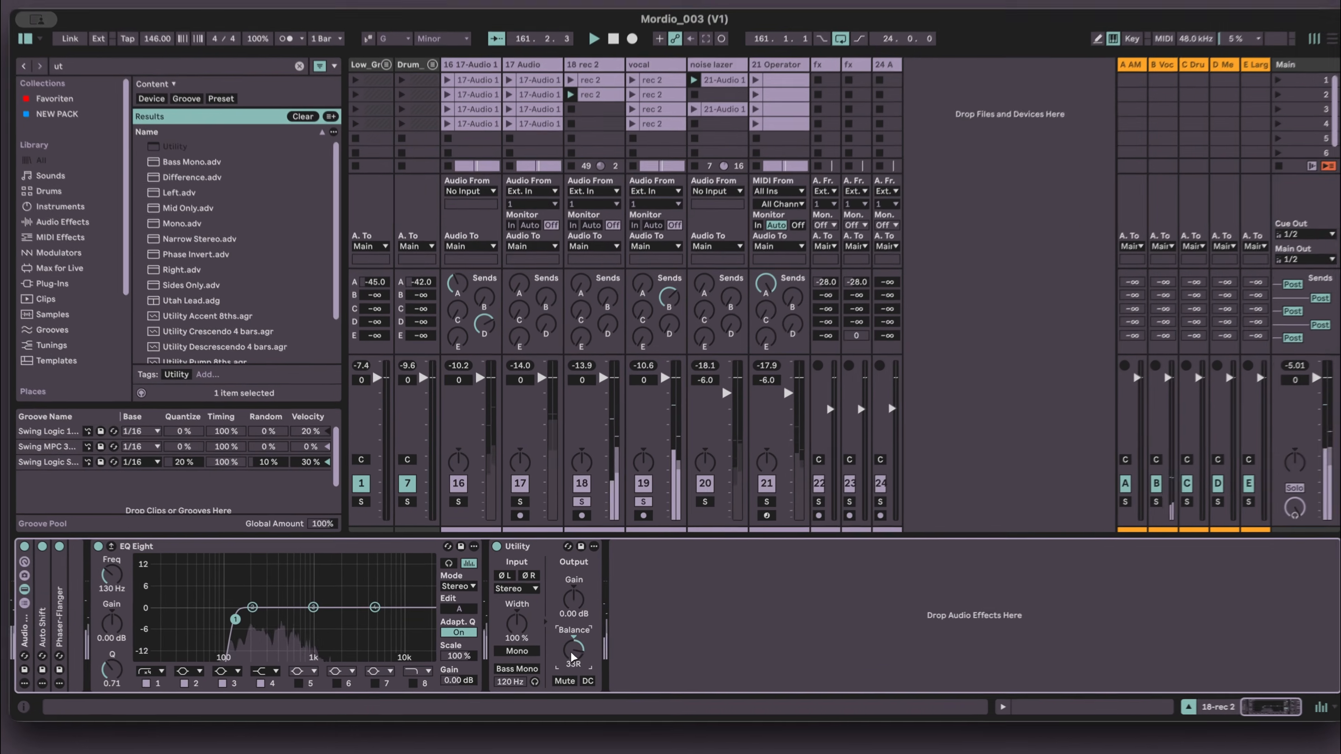
{"action": "left_click_drag", "start_coordinate": [571, 652], "coordinate": [568, 659]}
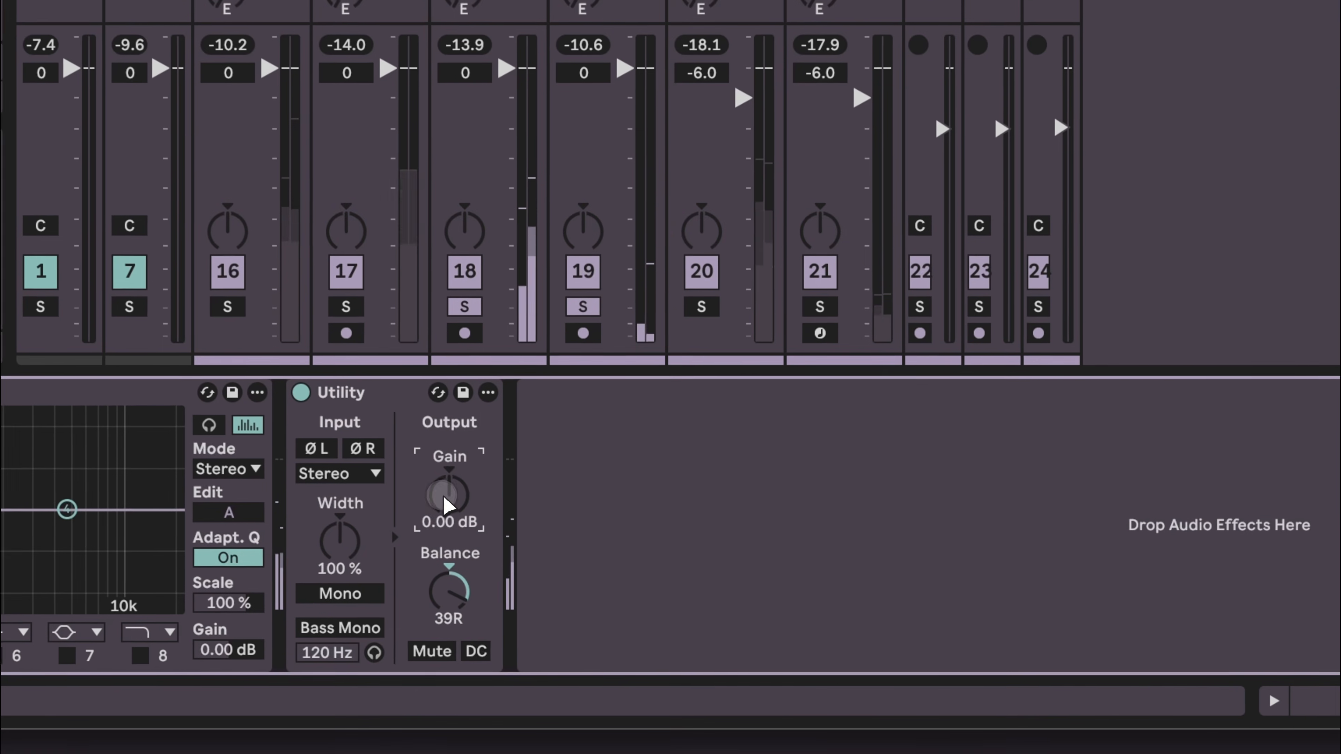
{"action": "left_click_drag", "start_coordinate": [549, 590], "coordinate": [545, 588]}
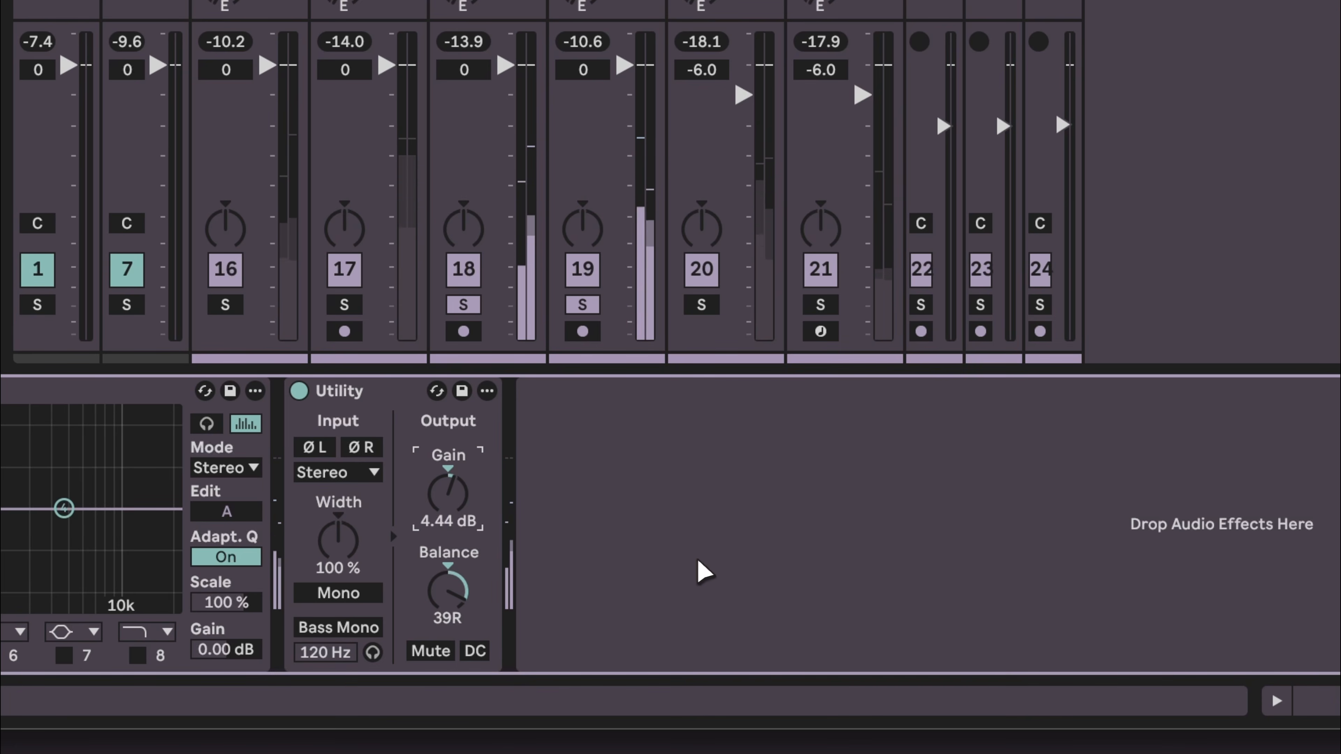
- Unsolo the 18 rec 2 track and set the Utility's gain to about 2.2 dB
{"action": "left_click", "coordinate": [464, 305]}
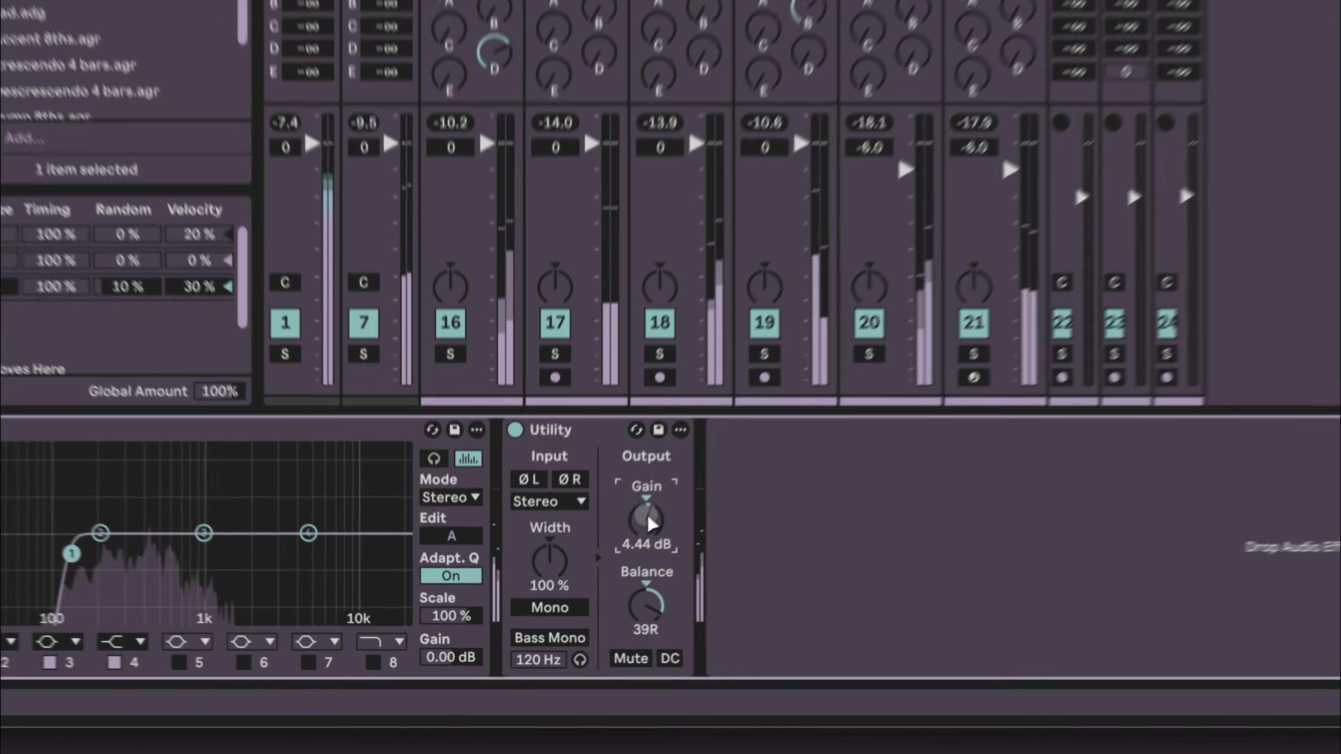
{"action": "left_click_drag", "start_coordinate": [572, 594], "coordinate": [572, 604]}
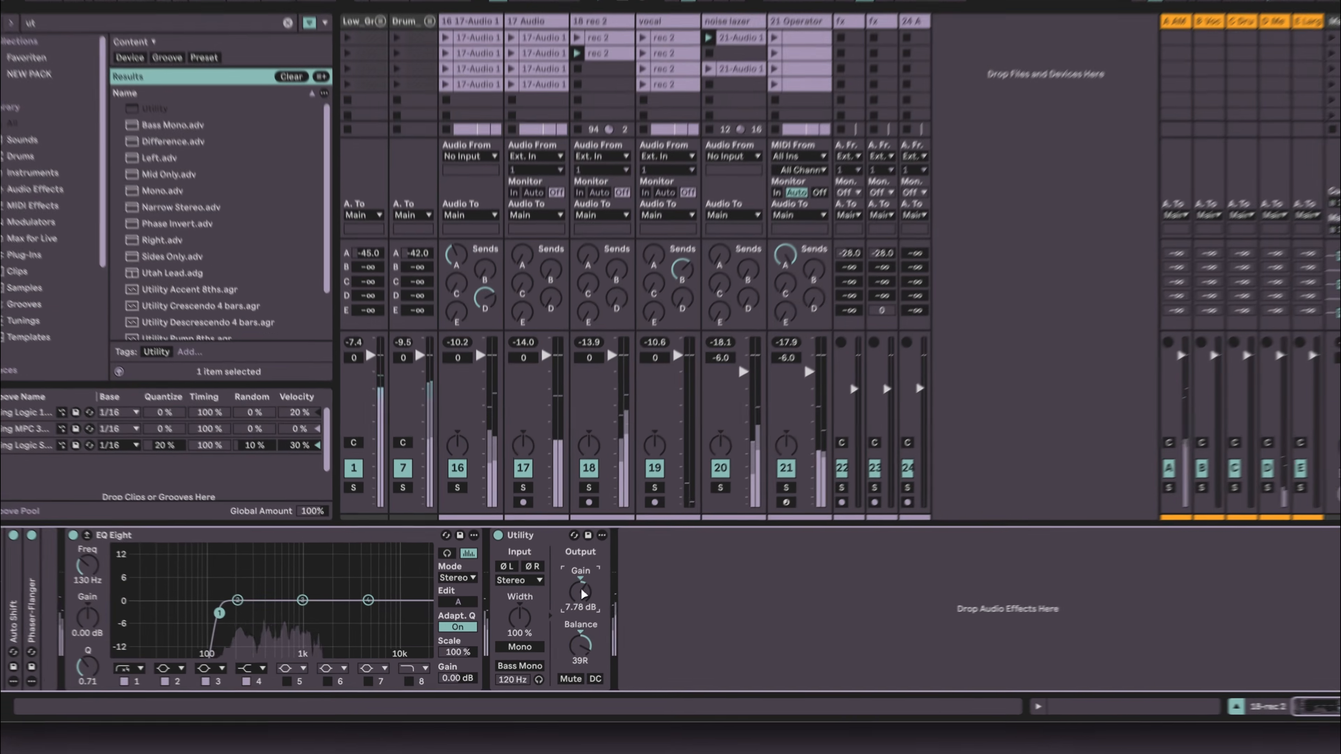
{"action": "left_click_drag", "start_coordinate": [673, 491], "coordinate": [673, 494]}
{"action": "left_click_drag", "start_coordinate": [570, 598], "coordinate": [570, 601]}
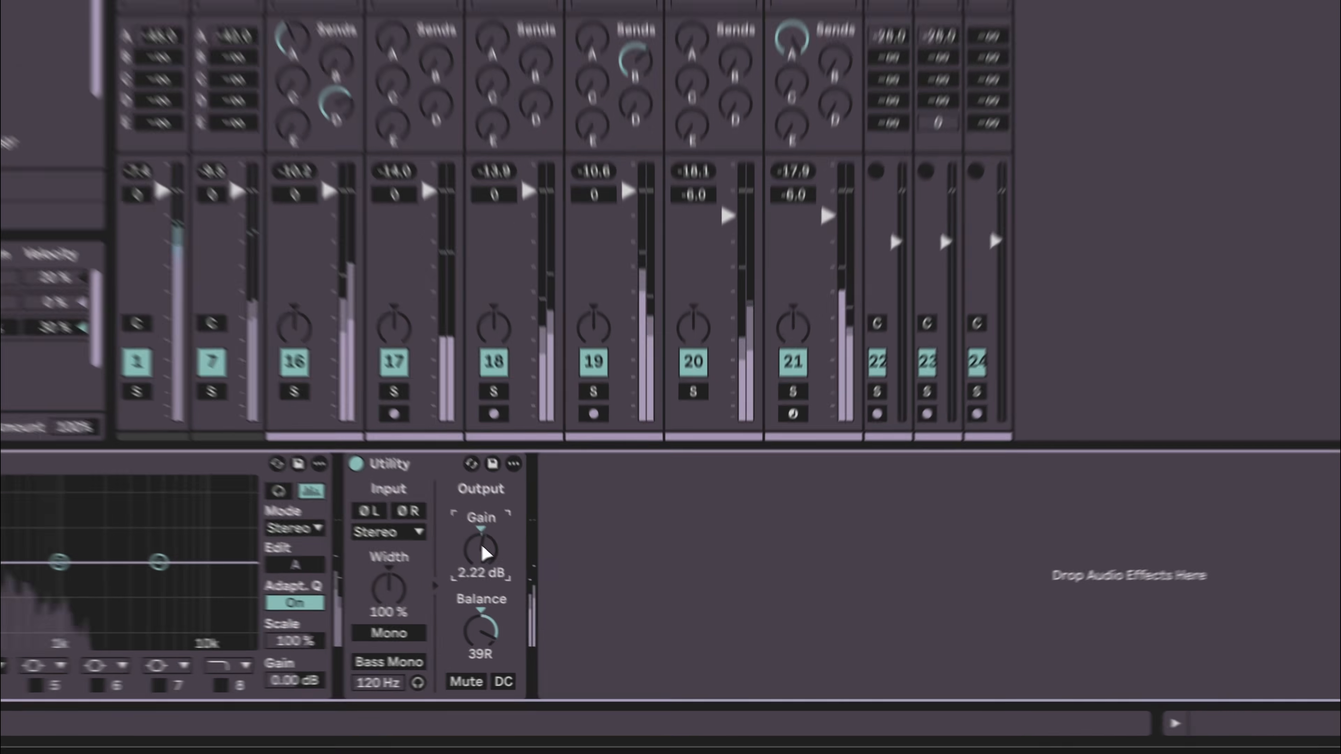
- Set the 18 rec 2 Utility's balance to 34R and restart playback
{"action": "left_click_drag", "start_coordinate": [570, 600], "coordinate": [570, 622]}
{"action": "left_click_drag", "start_coordinate": [444, 613], "coordinate": [444, 619]}
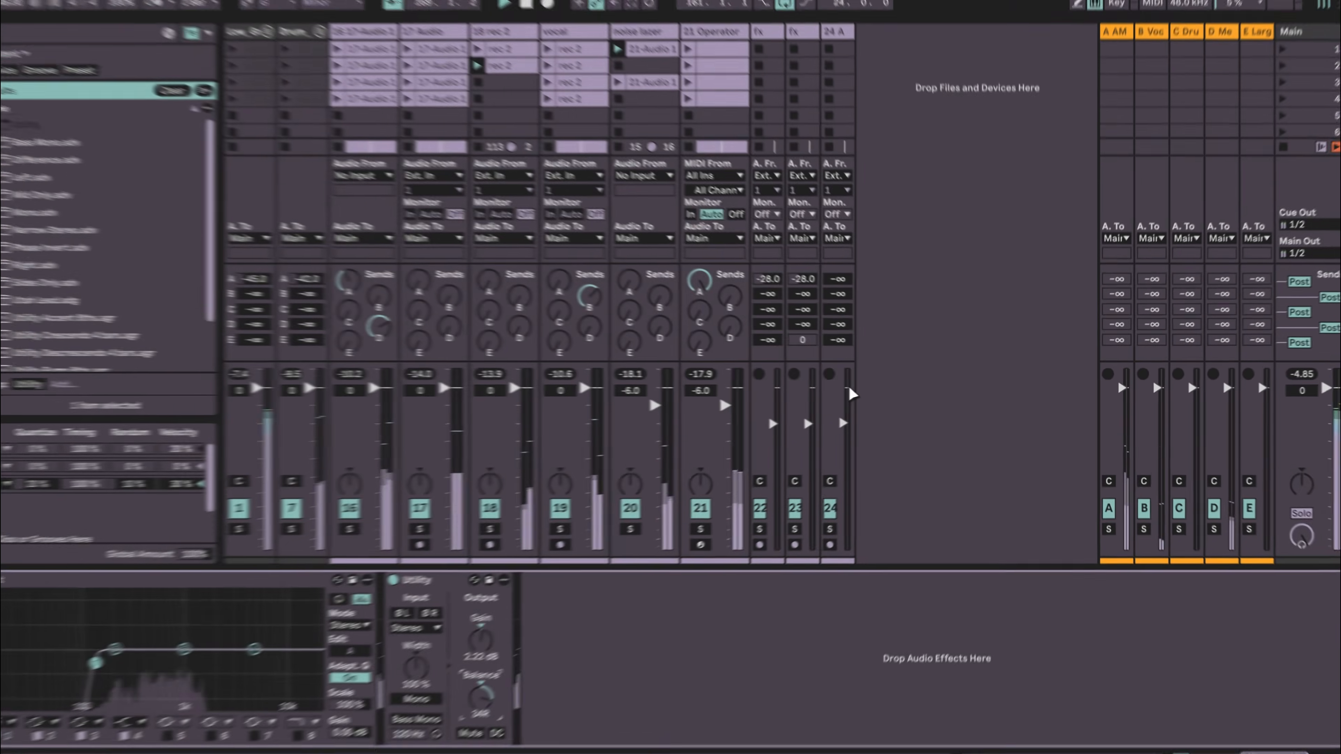
{"action": "key", "text": "space"}
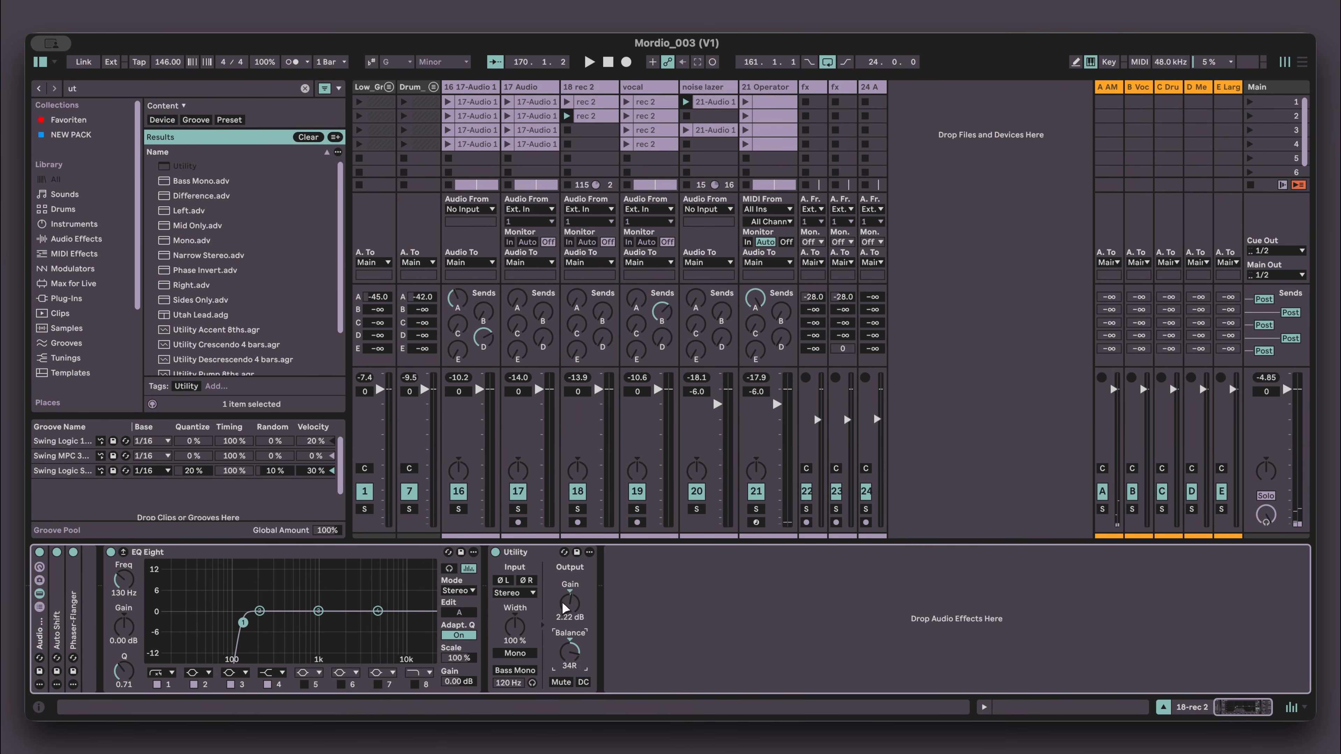
- Audition the vocal, noise lazer, 17 Audio and 16-17-Audio 1 tracks in solo
{"action": "left_click", "coordinate": [660, 87]}
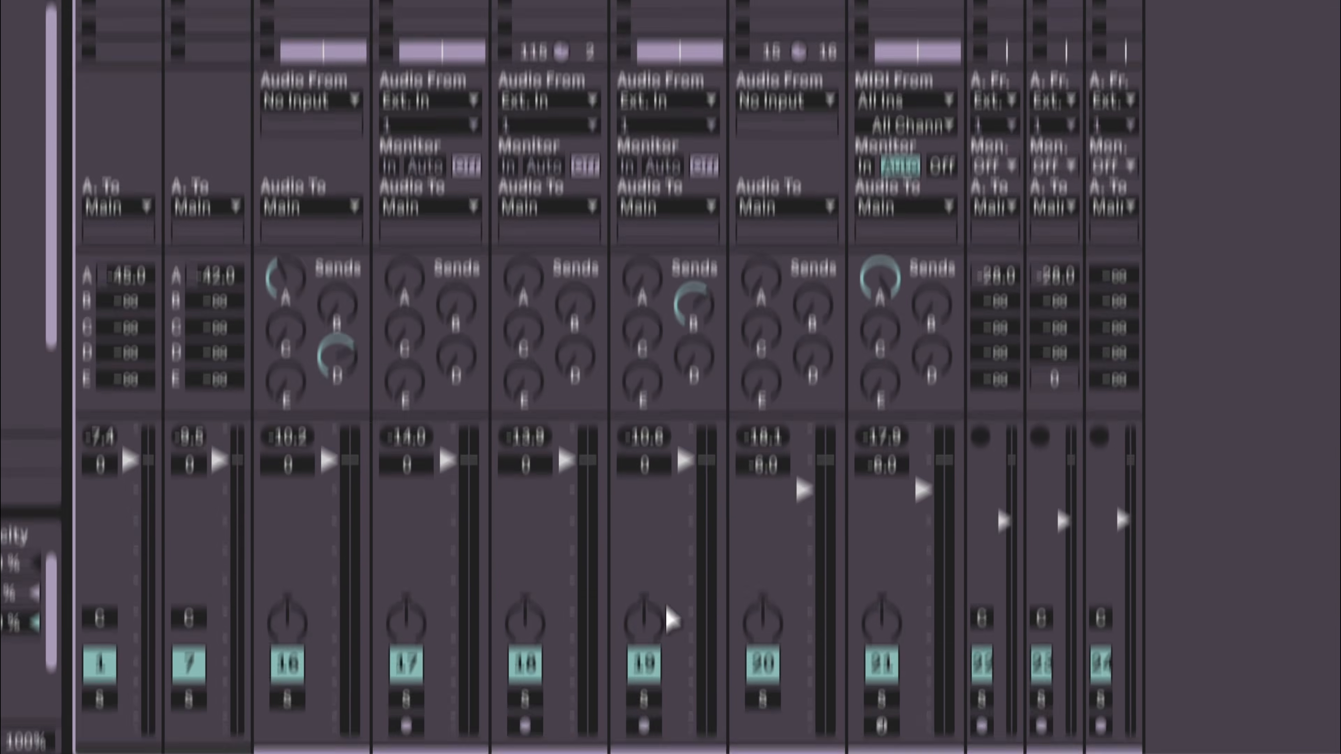
{"action": "key", "text": "space"}
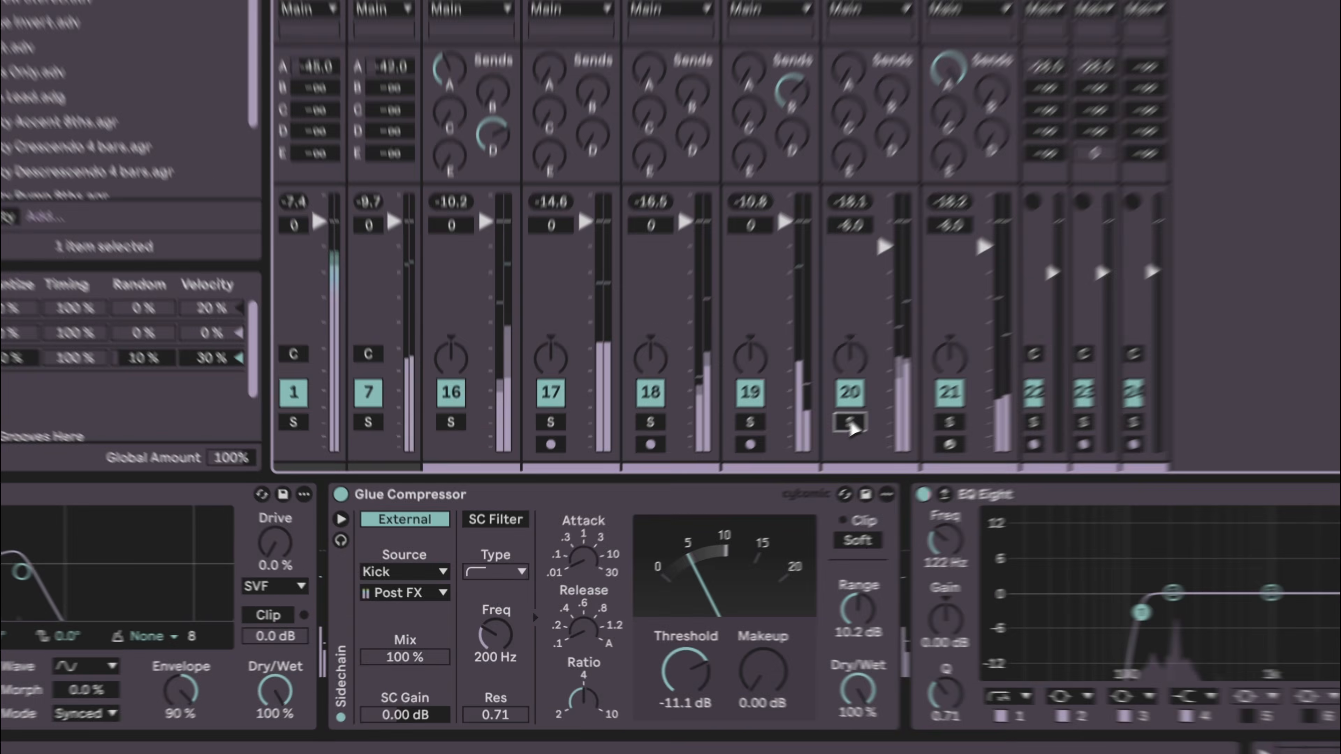
{"action": "left_click", "coordinate": [697, 509]}
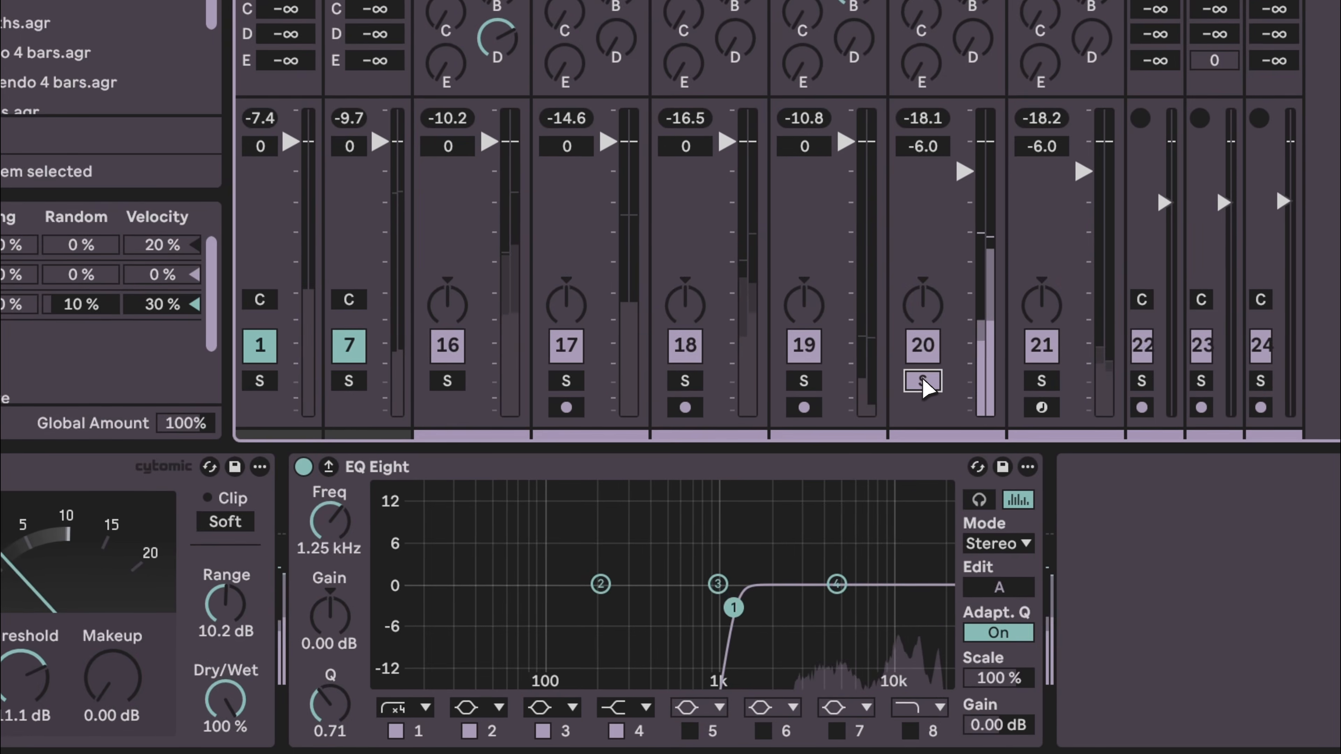
{"action": "left_click", "coordinate": [566, 380]}
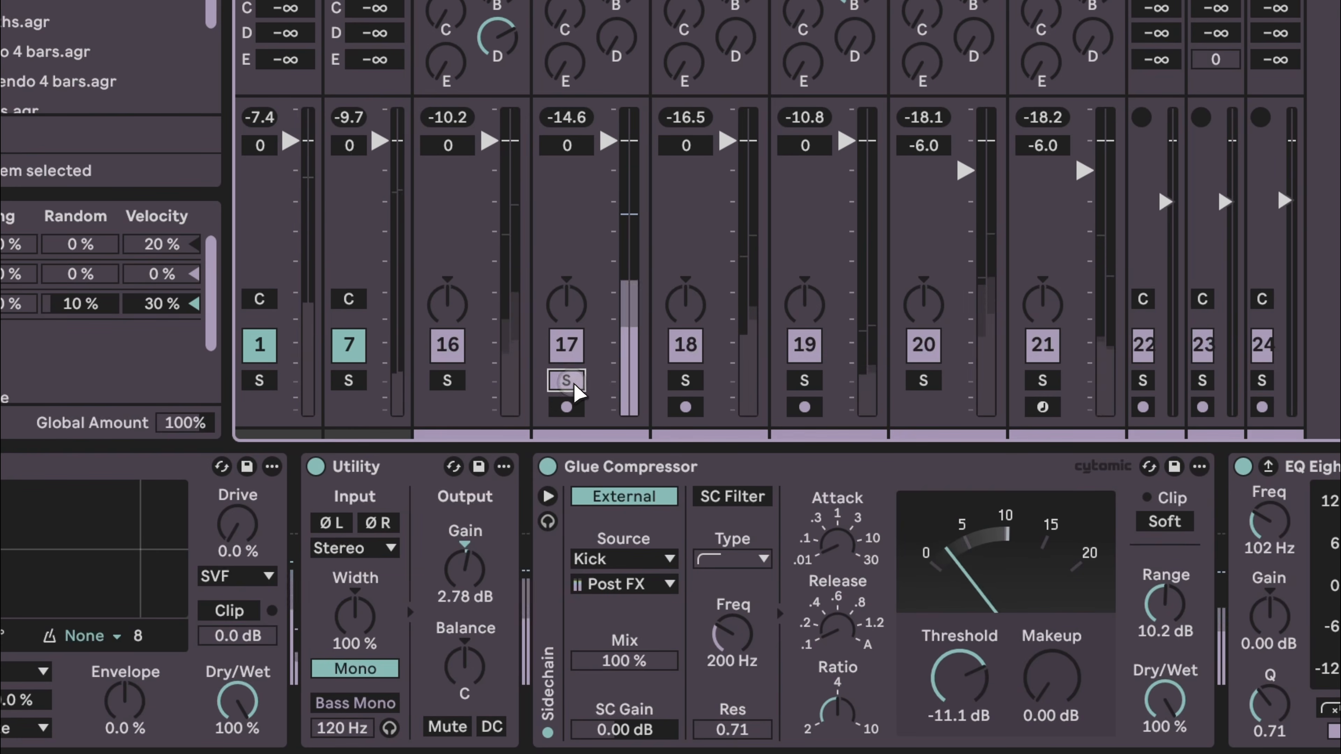
{"action": "left_click", "coordinate": [447, 380]}
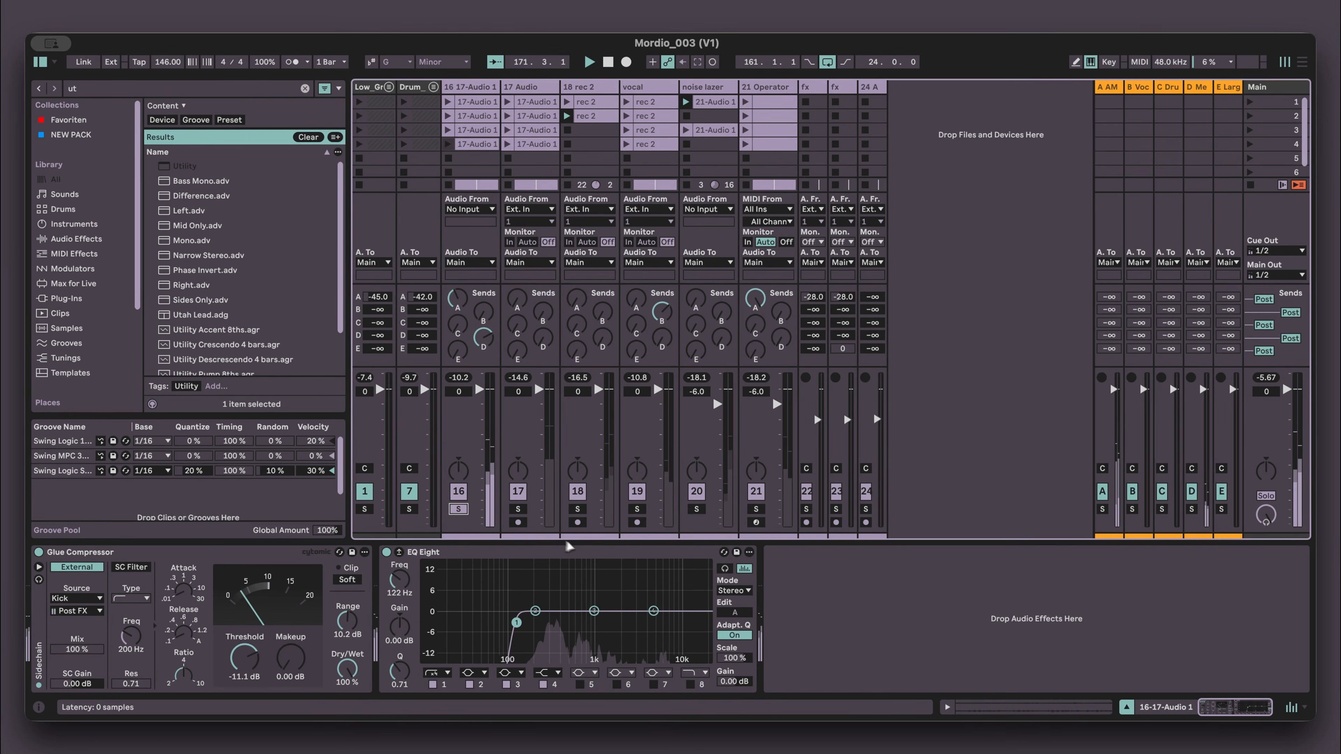
- On the 16-17-Audio 1 EQ Eight, boost band 3 to about 979 Hz at +5.33 dB and lower band 4
{"action": "left_click", "coordinate": [611, 555]}
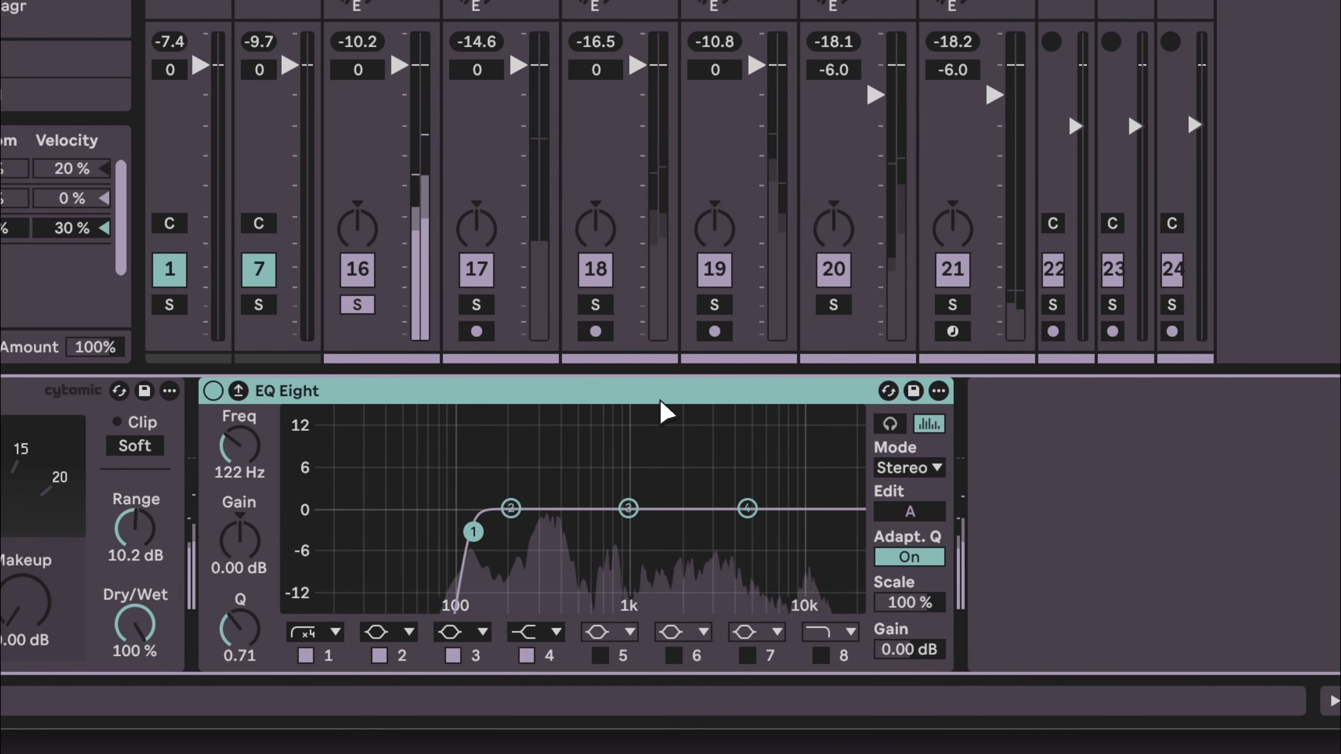
{"action": "mouse_move", "coordinate": [629, 508]}
{"action": "left_mouse_down"}
{"action": "mouse_move", "coordinate": [632, 469]}
{"action": "mouse_move", "coordinate": [636, 487]}
{"action": "left_mouse_up"}
{"action": "left_click_drag", "start_coordinate": [750, 520], "coordinate": [739, 549]}
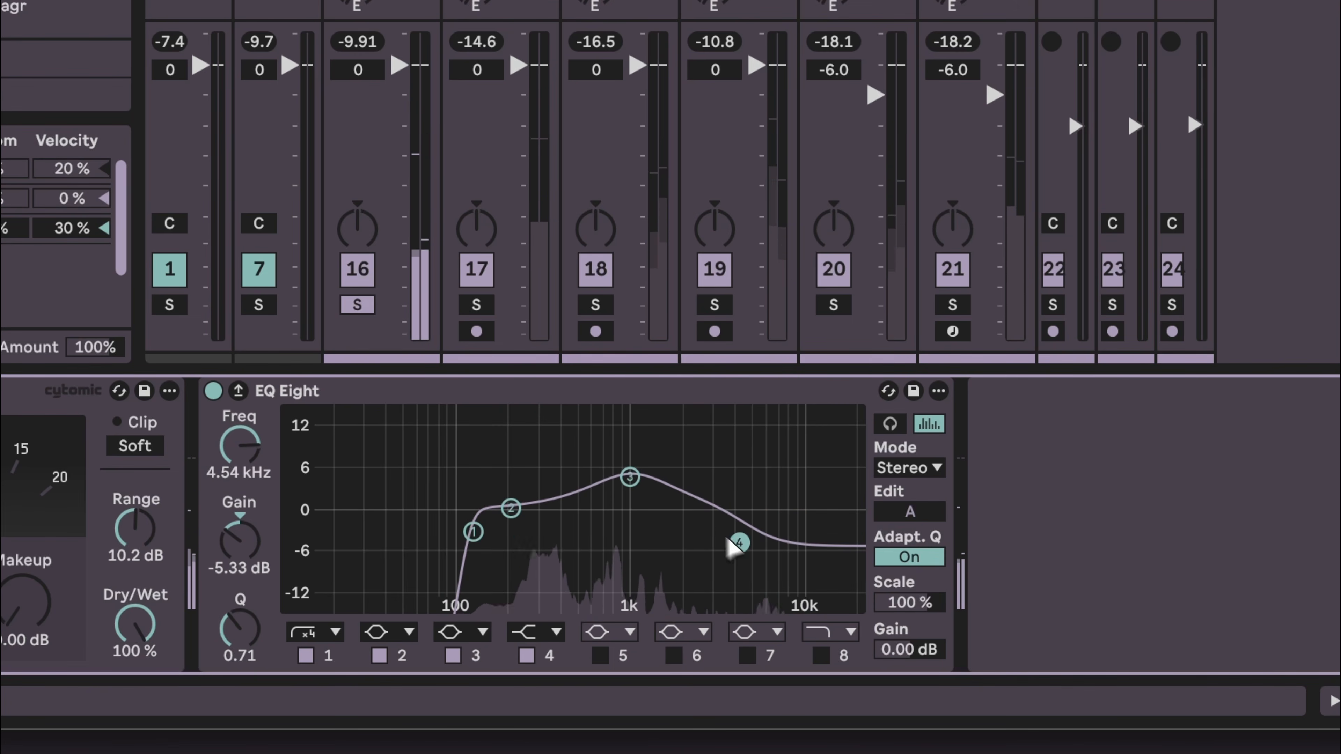
{"action": "left_click_drag", "start_coordinate": [739, 542], "coordinate": [727, 542]}
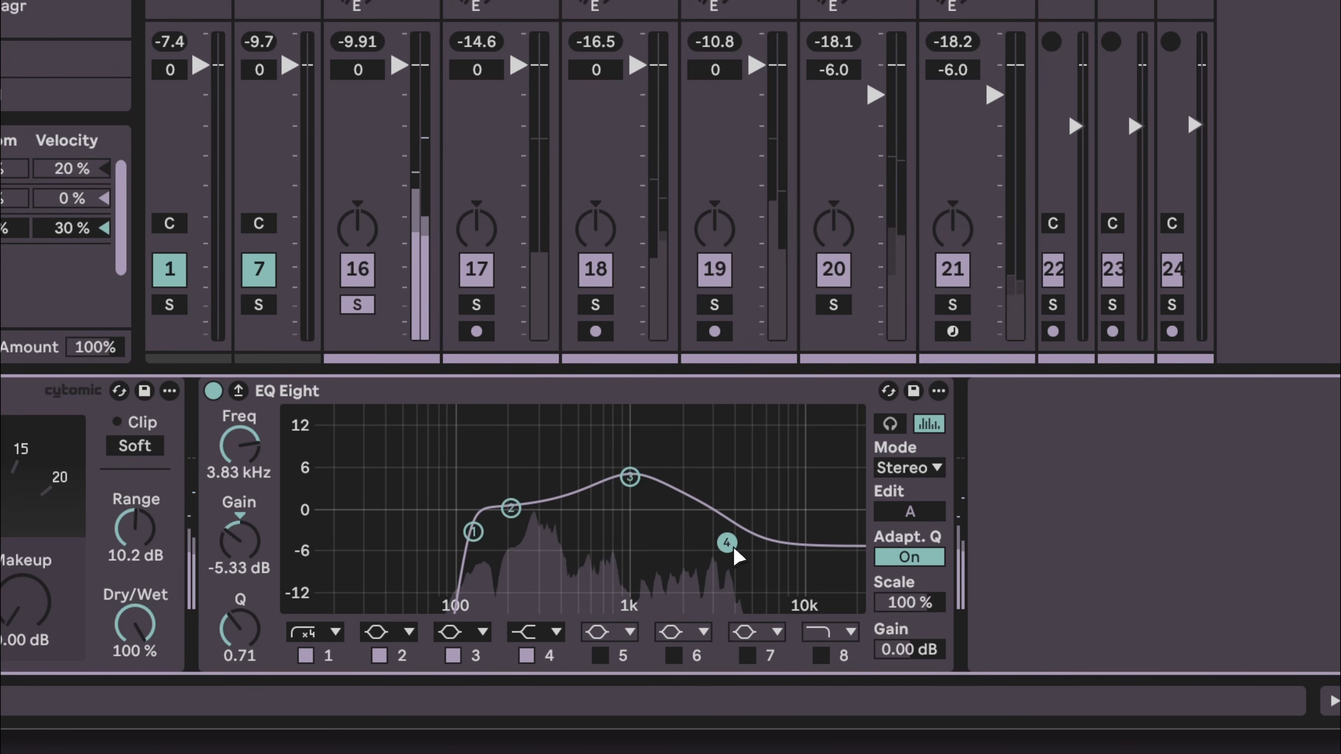
{"action": "left_click_drag", "start_coordinate": [629, 477], "coordinate": [602, 468]}
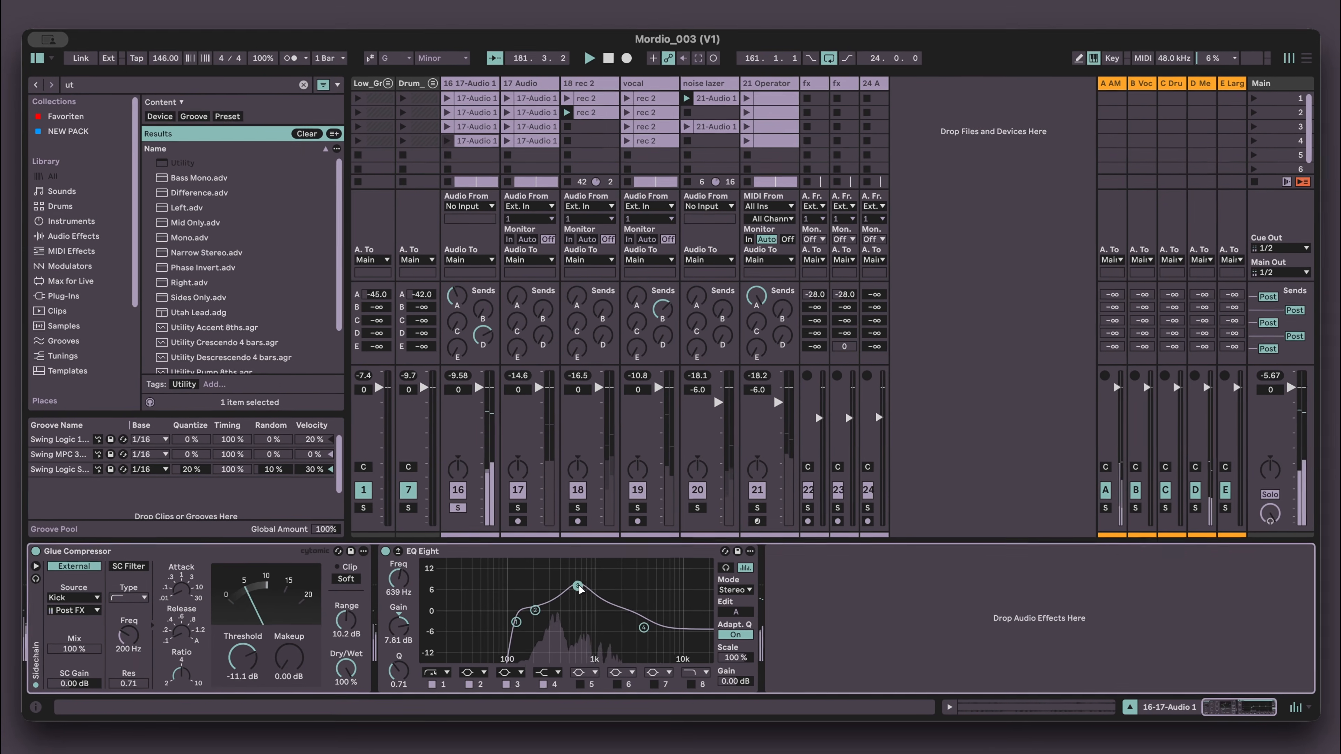
{"action": "left_click_drag", "start_coordinate": [580, 589], "coordinate": [592, 593]}
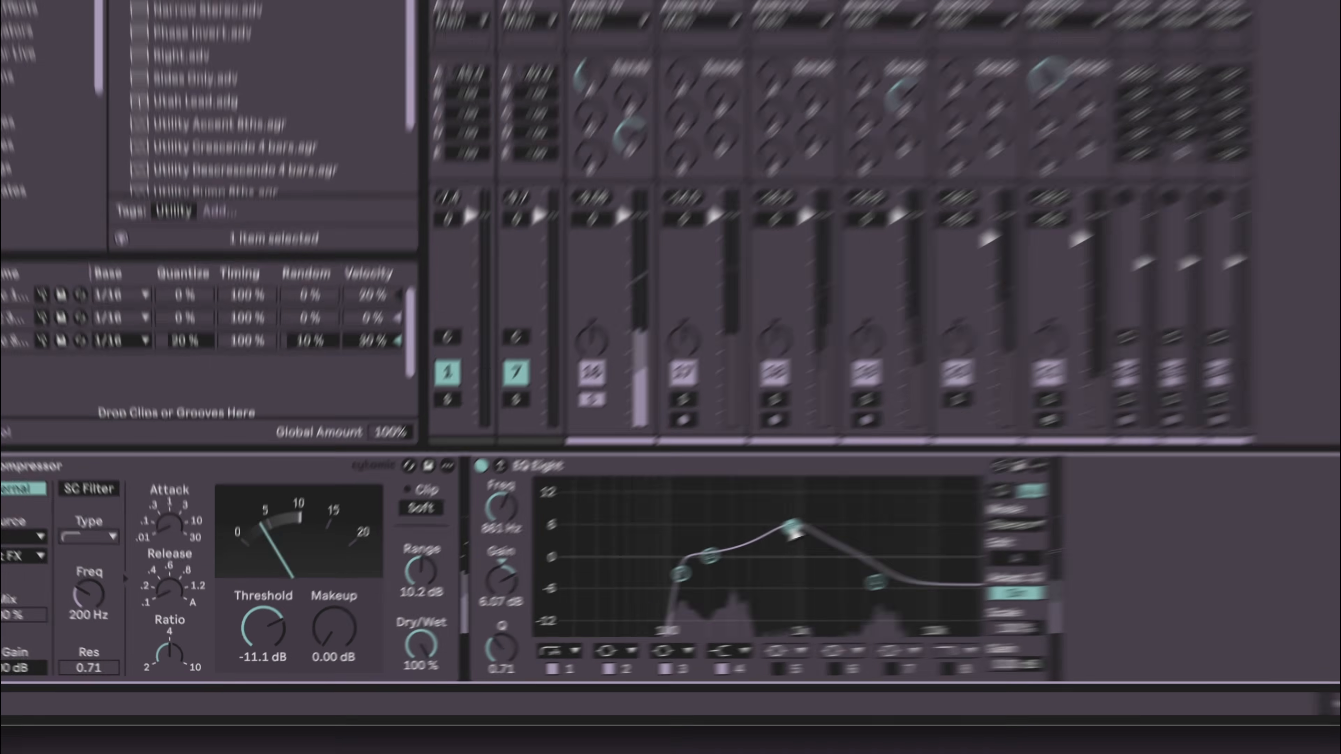
{"action": "left_click_drag", "start_coordinate": [589, 593], "coordinate": [593, 593]}
- Move the EQ Eight before the Glue Compressor and add a Utility at the end of the chain
{"action": "left_click_drag", "start_coordinate": [974, 474], "coordinate": [973, 475]}
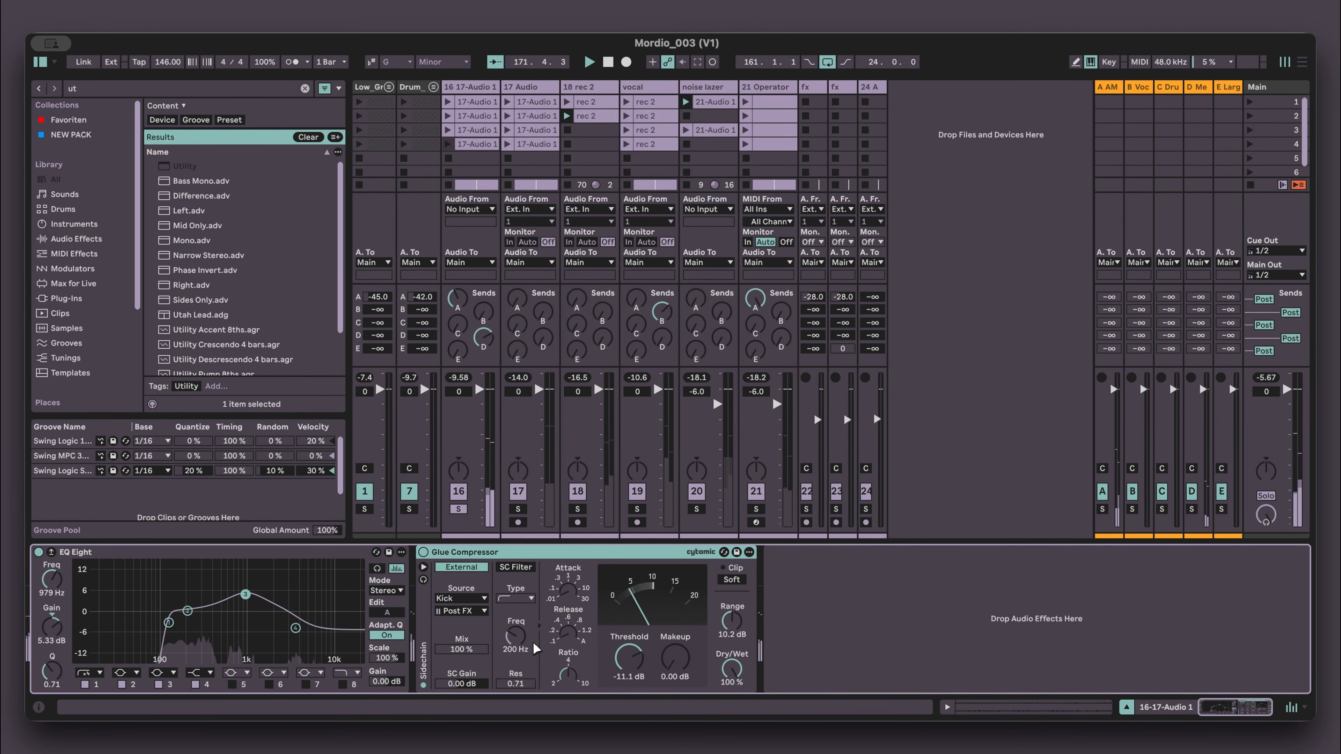
{"action": "key", "text": "super+f"}
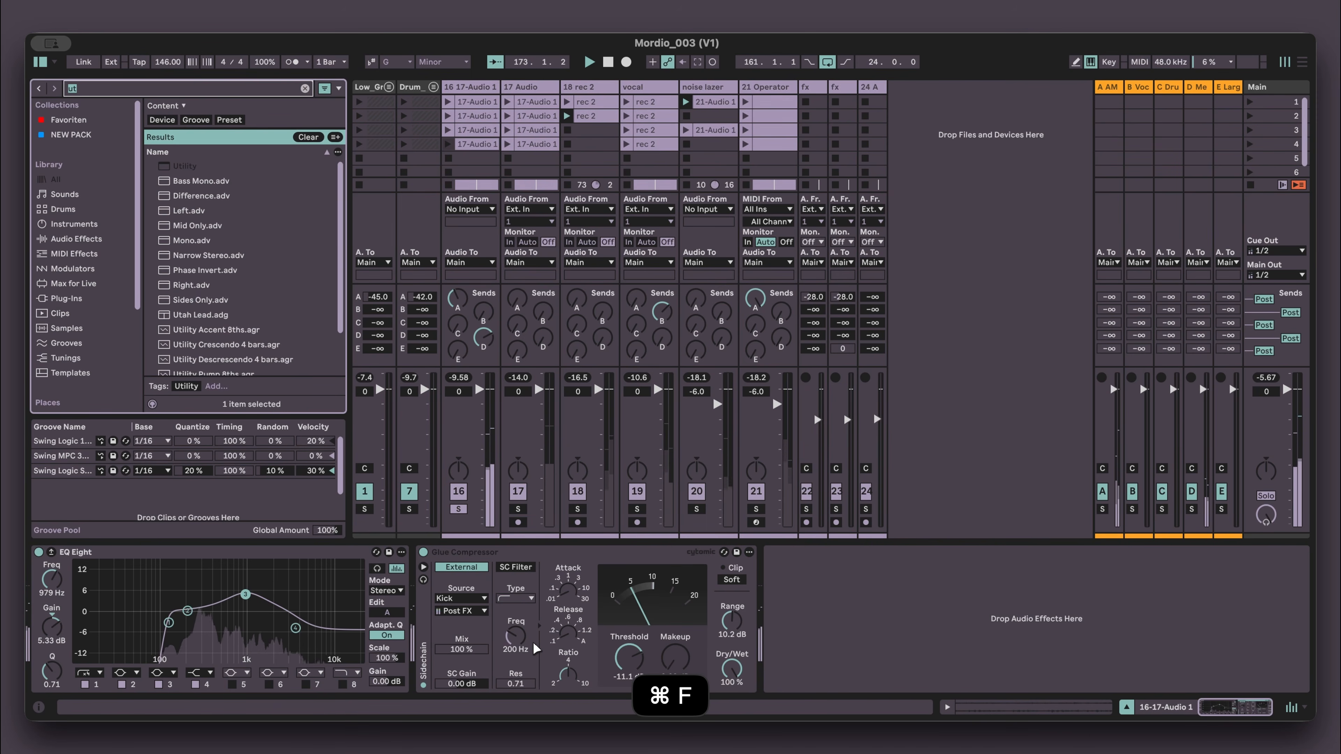
{"action": "key", "text": "Down"}
{"action": "key", "text": "Return"}
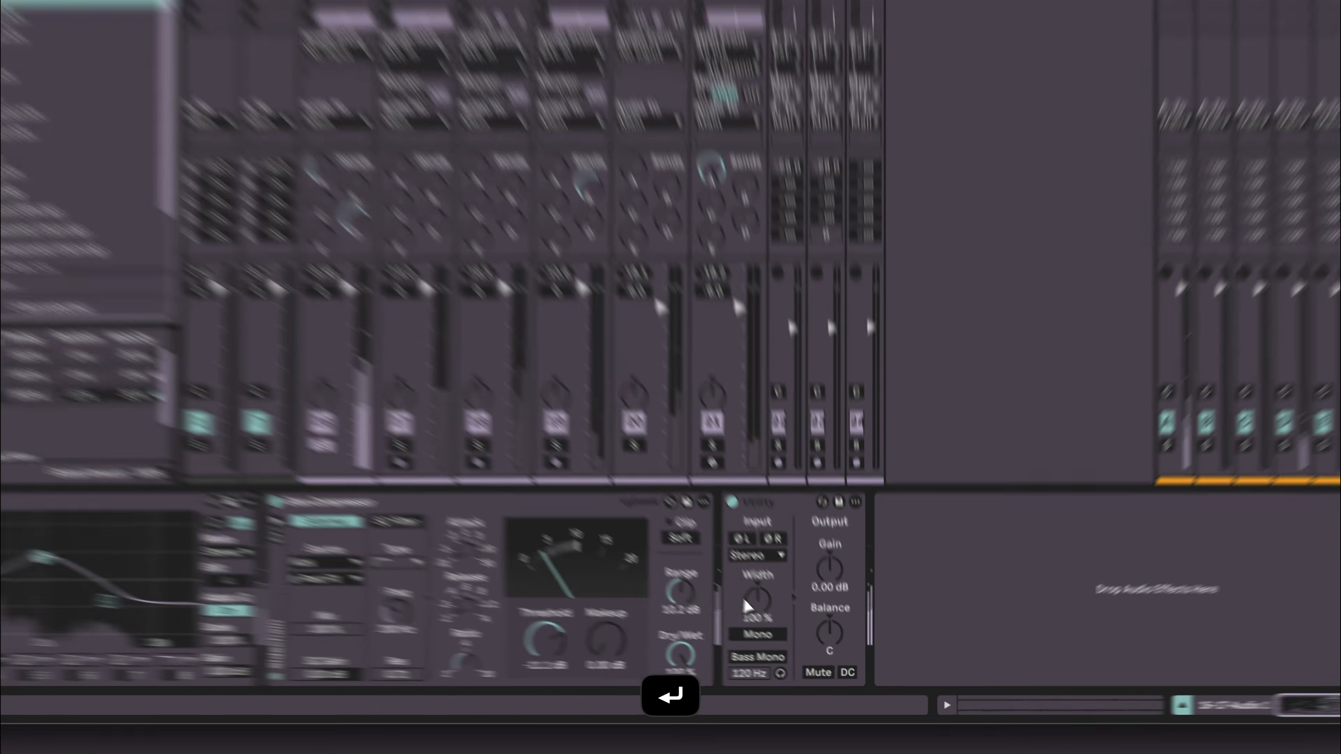
- Narrow the Utility's width to 73%
{"action": "left_click", "coordinate": [790, 629]}
{"action": "key", "text": "Down"}
{"action": "key", "text": "Down"}
{"action": "key", "text": "Down"}
{"action": "key", "text": "Down"}
{"action": "key", "text": "Down"}
{"action": "key", "text": "Down"}
{"action": "key", "text": "Down"}
{"action": "key", "text": "Down"}
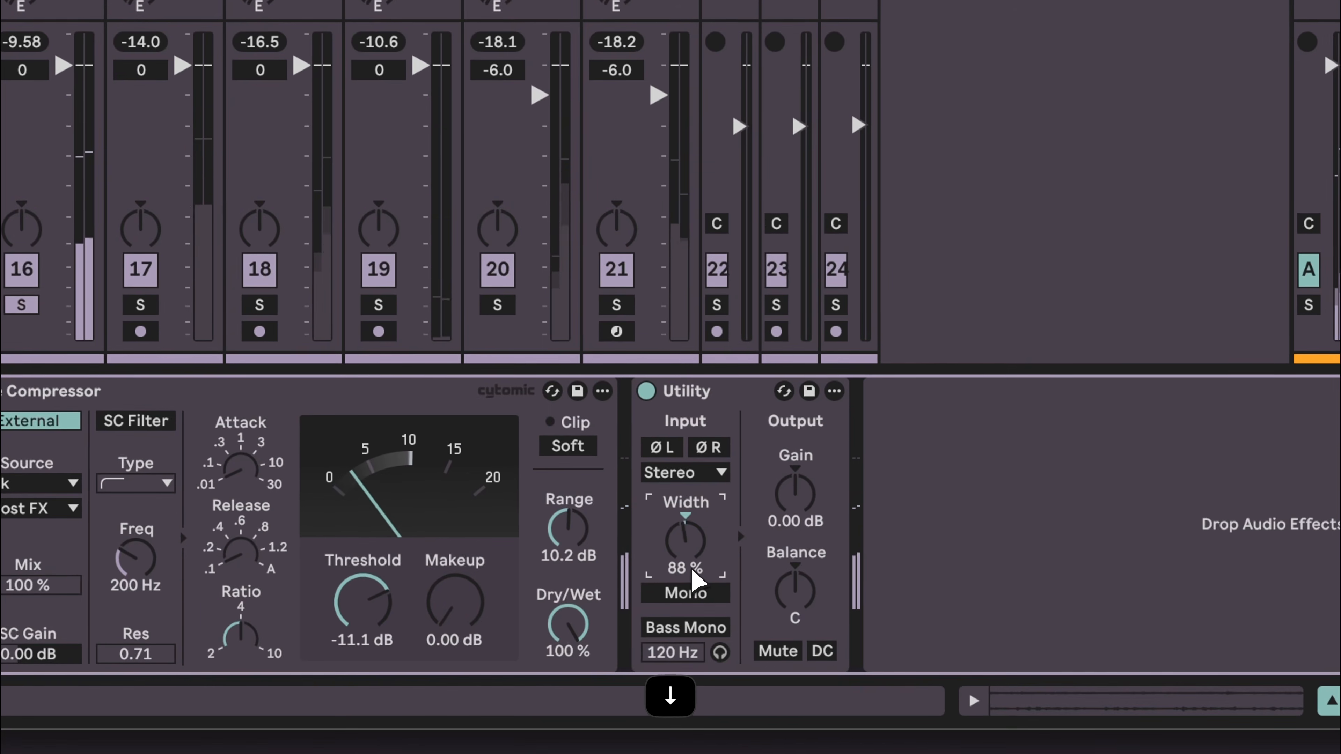
{"action": "key", "text": "Down"}
{"action": "key", "text": "Down"}
{"action": "key", "text": "Down"}
{"action": "key", "text": "Down"}
{"action": "key", "text": "Down"}
{"action": "key", "text": "Down"}
{"action": "key", "text": "Down"}
{"action": "key", "text": "Down"}
{"action": "key", "text": "Down"}
{"action": "key", "text": "Down"}
{"action": "key", "text": "Down"}
{"action": "key", "text": "Down"}
{"action": "key", "text": "Down"}
{"action": "key", "text": "Down"}
{"action": "key", "text": "Down"}
{"action": "key", "text": "Down"}
{"action": "key", "text": "Down"}
{"action": "key", "text": "Down"}
{"action": "key", "text": "Down"}
{"action": "key", "text": "Down"}
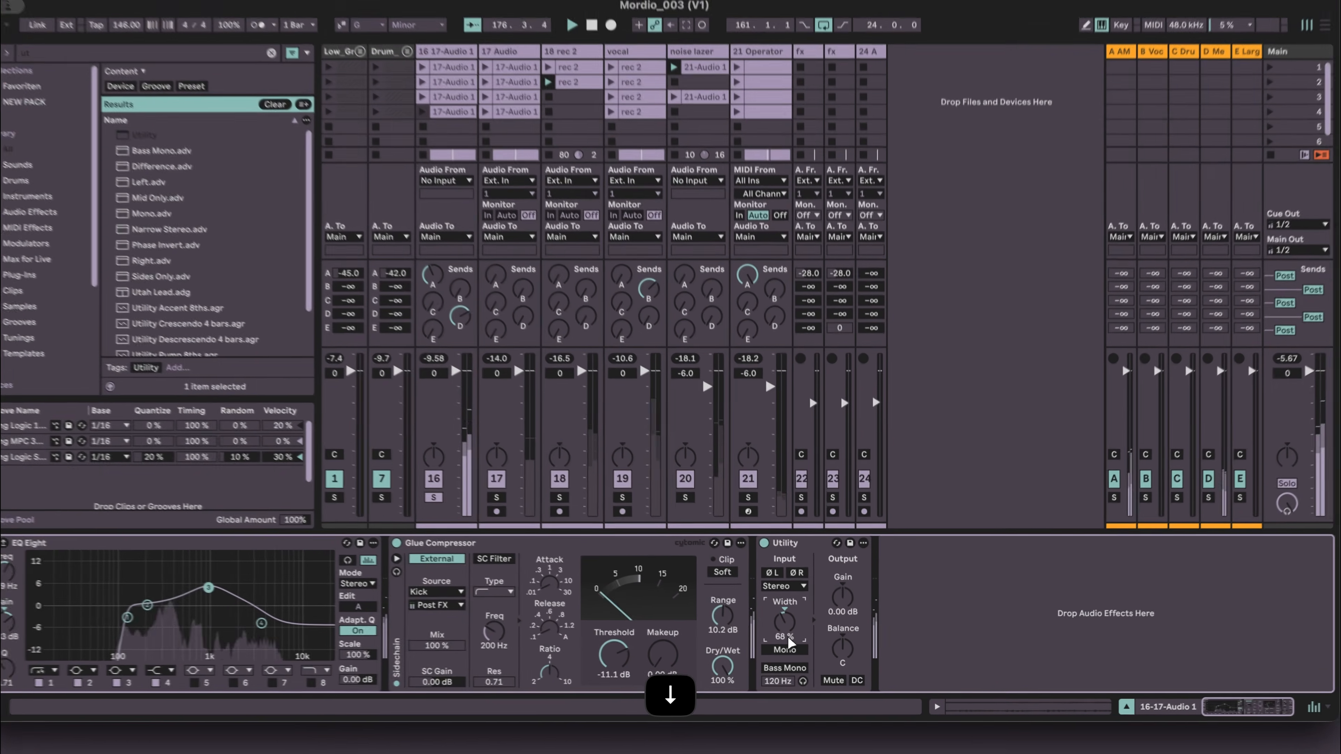
{"action": "key", "text": "Up"}
{"action": "key", "text": "Up"}
{"action": "key", "text": "Up"}
{"action": "key", "text": "Up"}
{"action": "key", "text": "Up"}
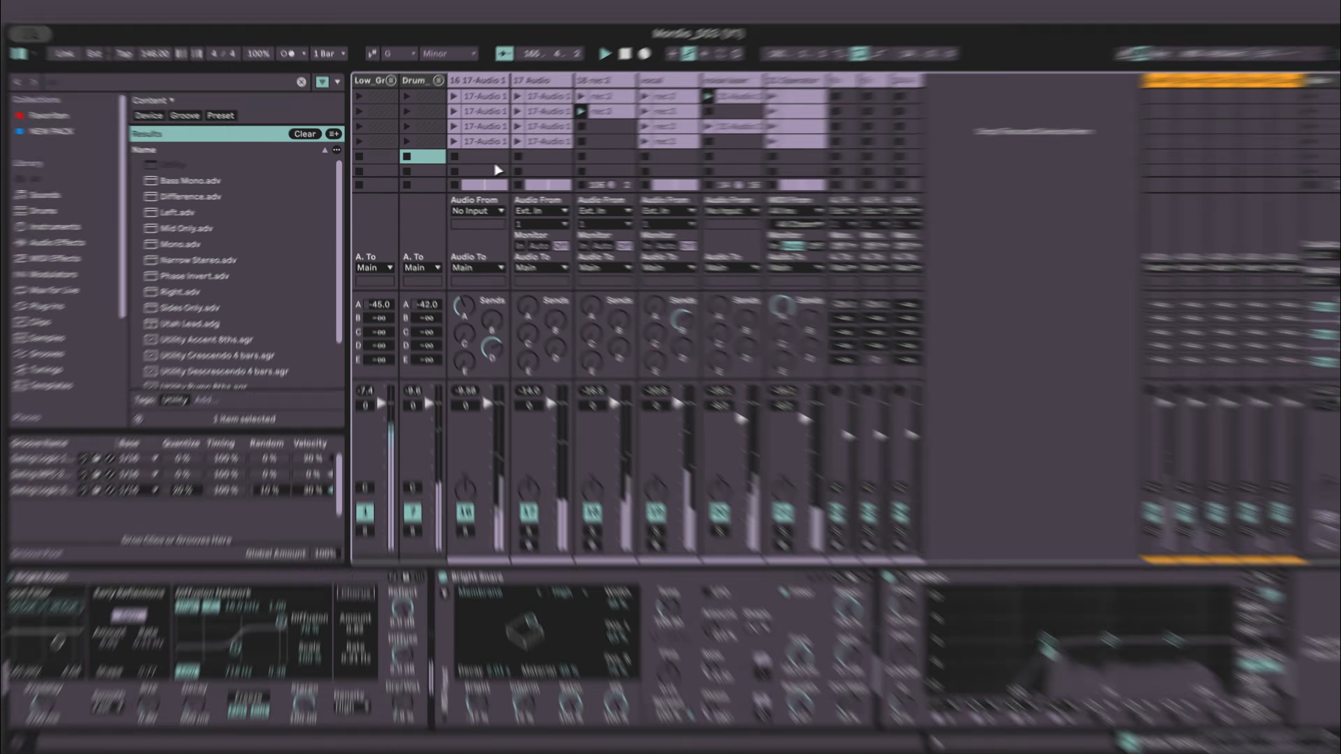
- Copy the Utility device and toggle playback
{"action": "left_click", "coordinate": [481, 159]}
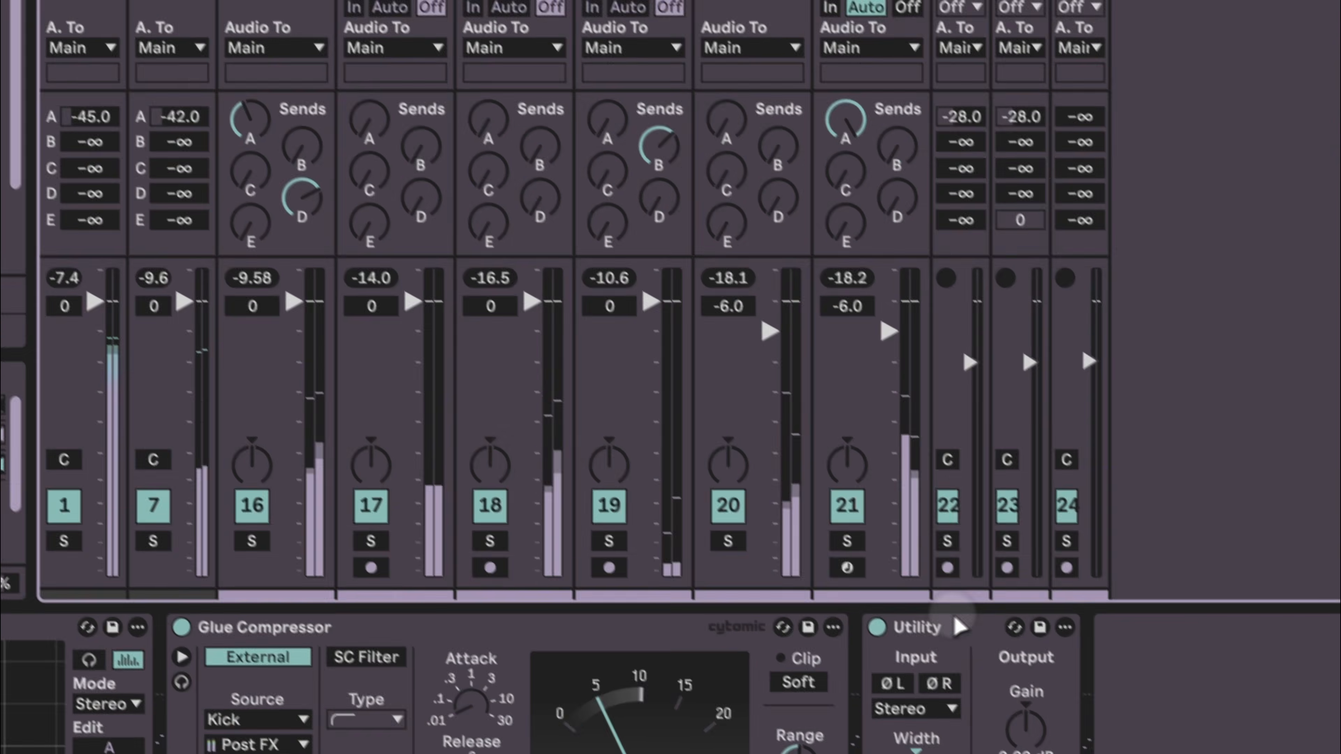
{"action": "key", "text": "super+c"}
{"action": "key", "text": "space"}
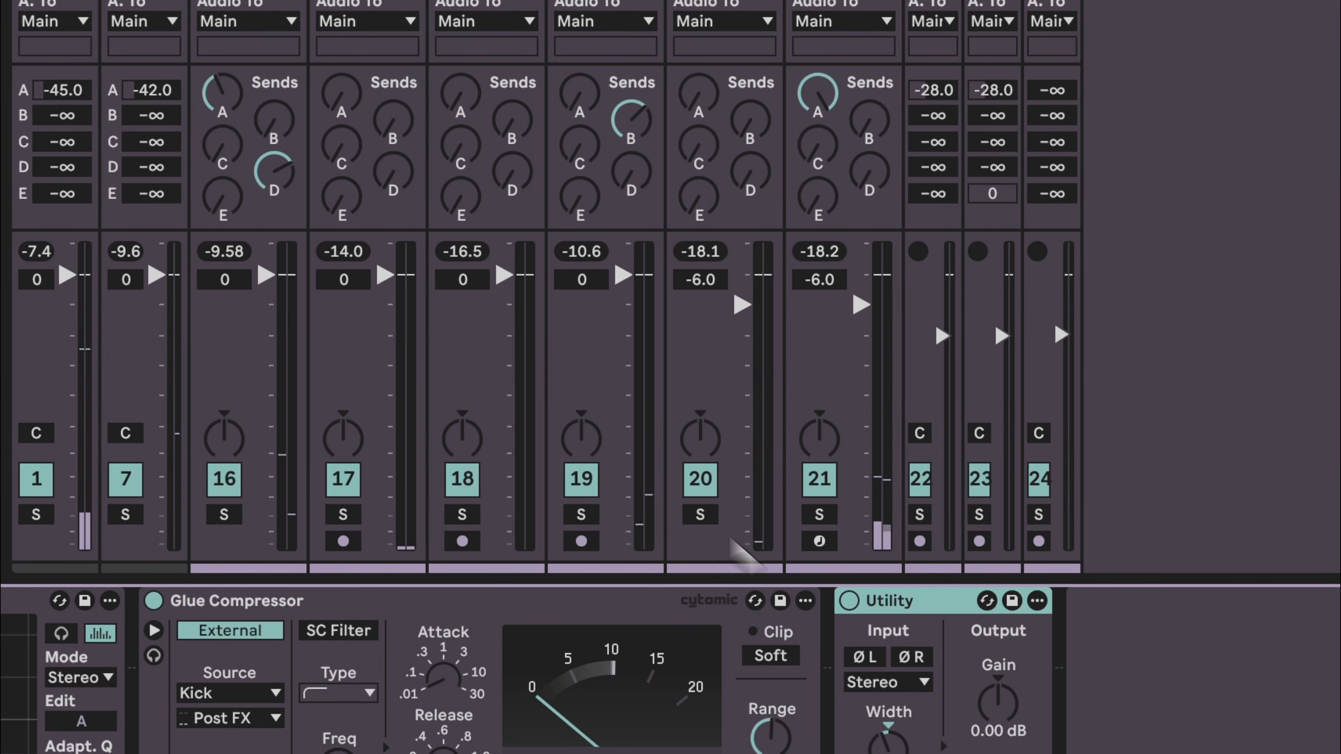
{"action": "key", "text": "space"}
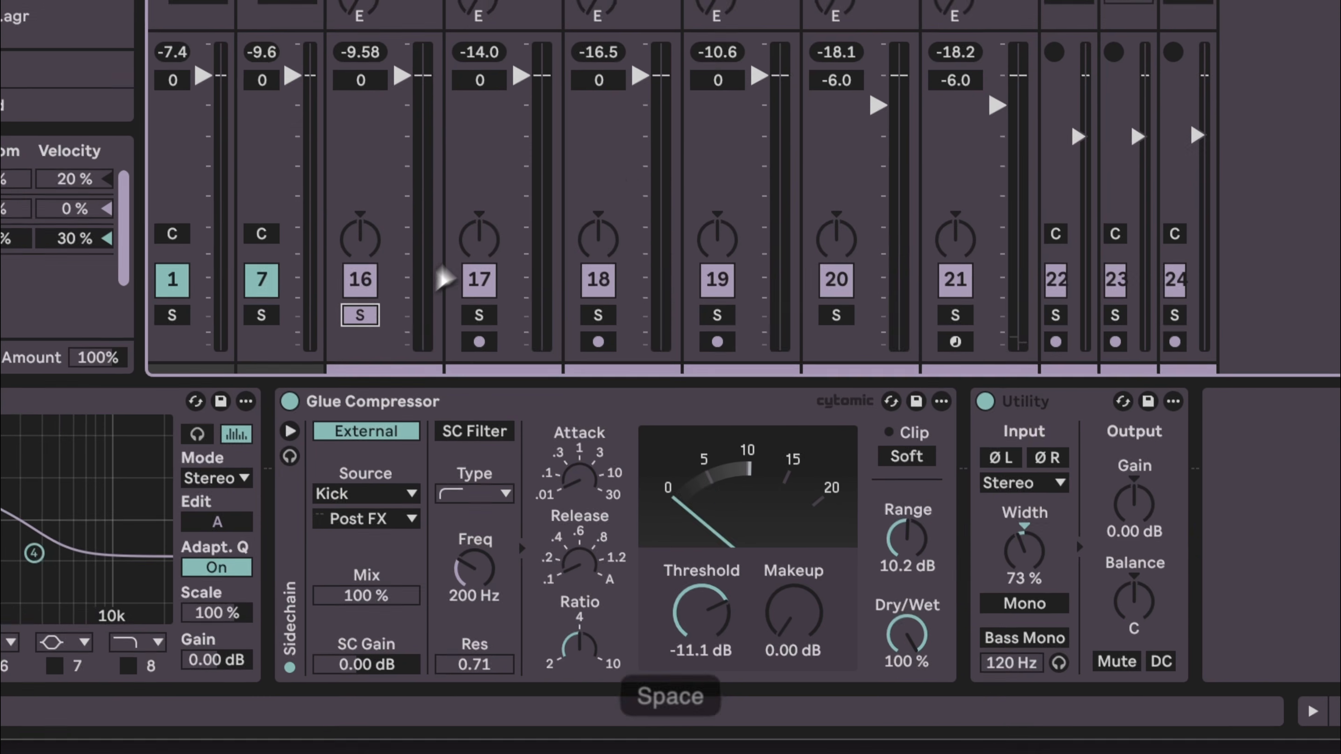
{"action": "key", "text": "space"}
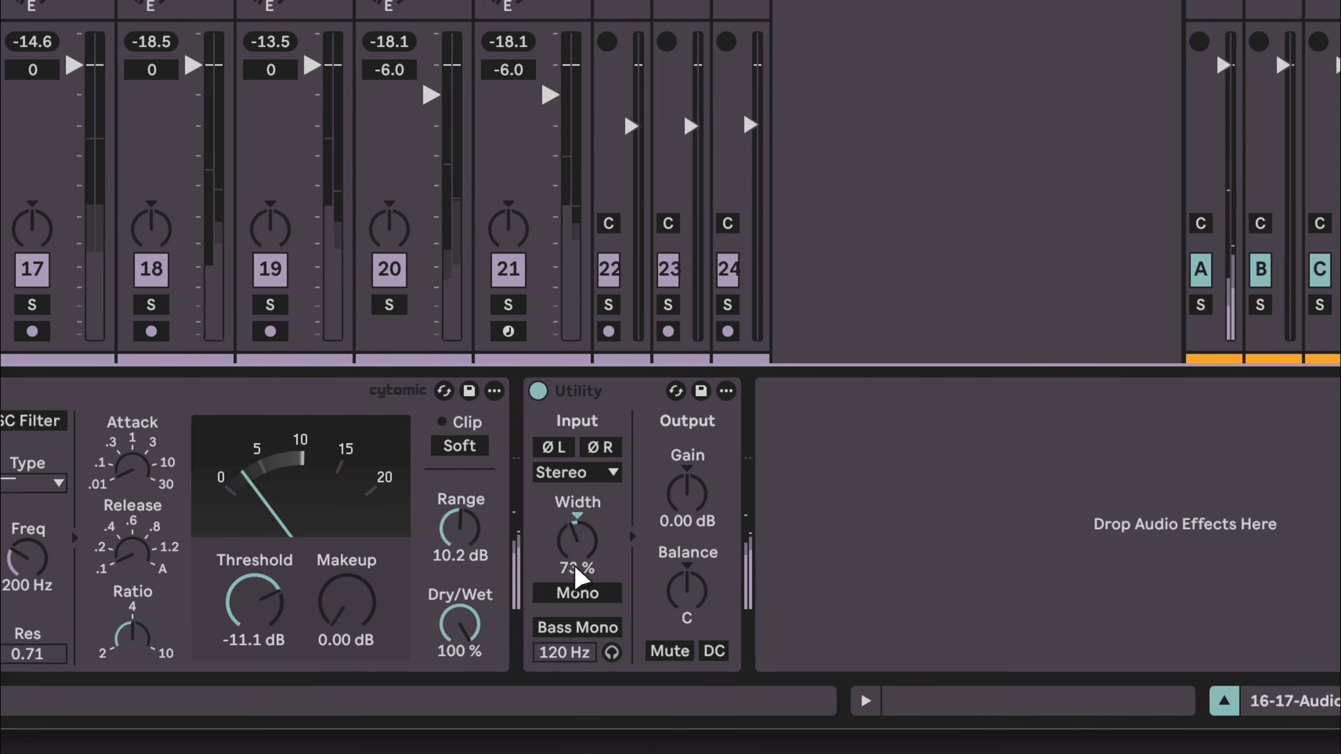
- Set the Utility's width to 70%
{"action": "left_click", "coordinate": [574, 566]}
{"action": "type", "text": "70"}
{"action": "key", "text": "Return"}
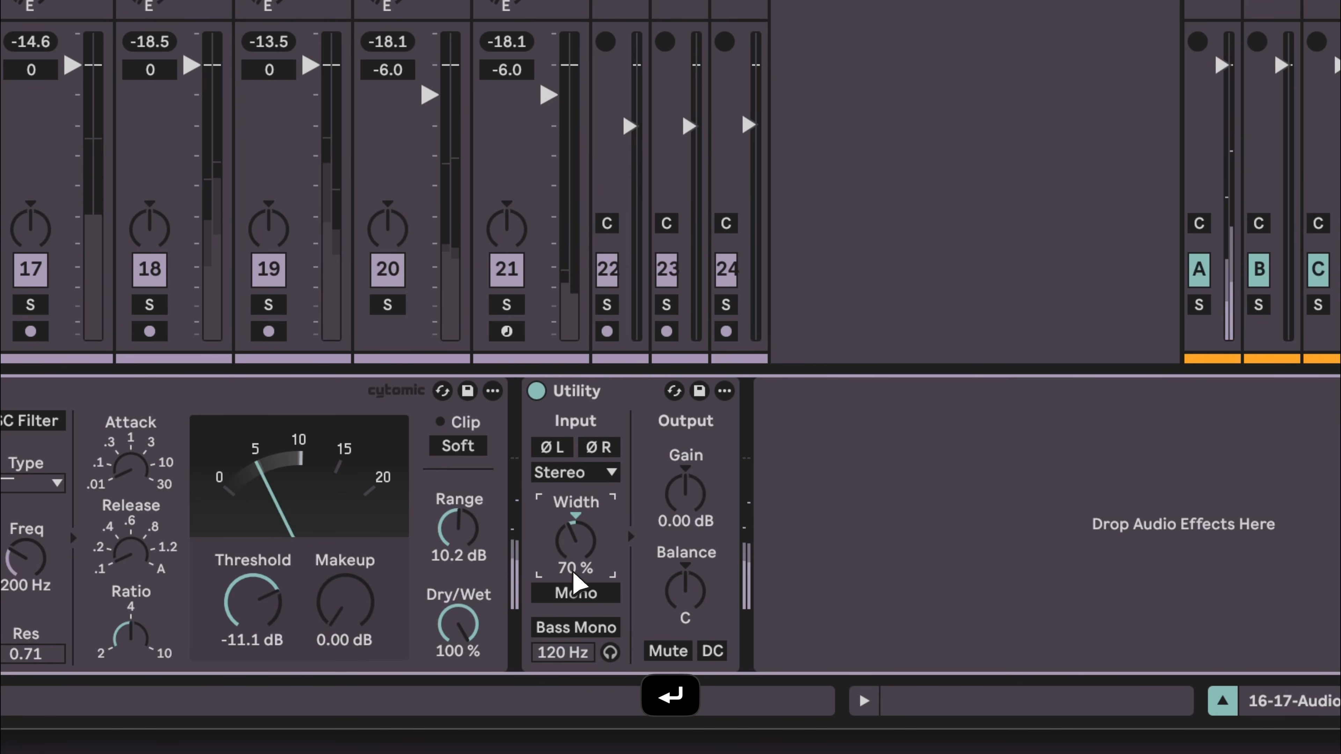
- Audition the 17 Audio, 18 rec 2 and vocal tracks in solo
{"action": "left_click", "coordinate": [849, 548]}
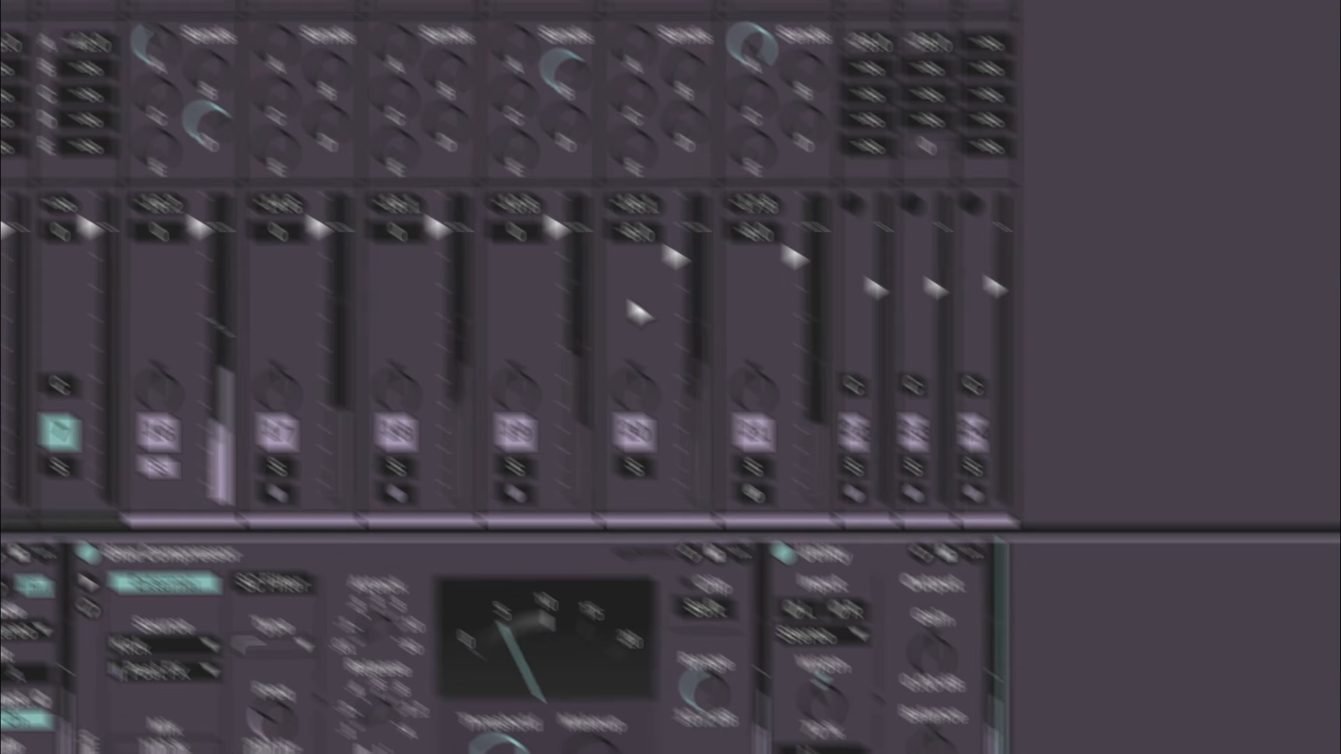
{"action": "key", "text": "space"}
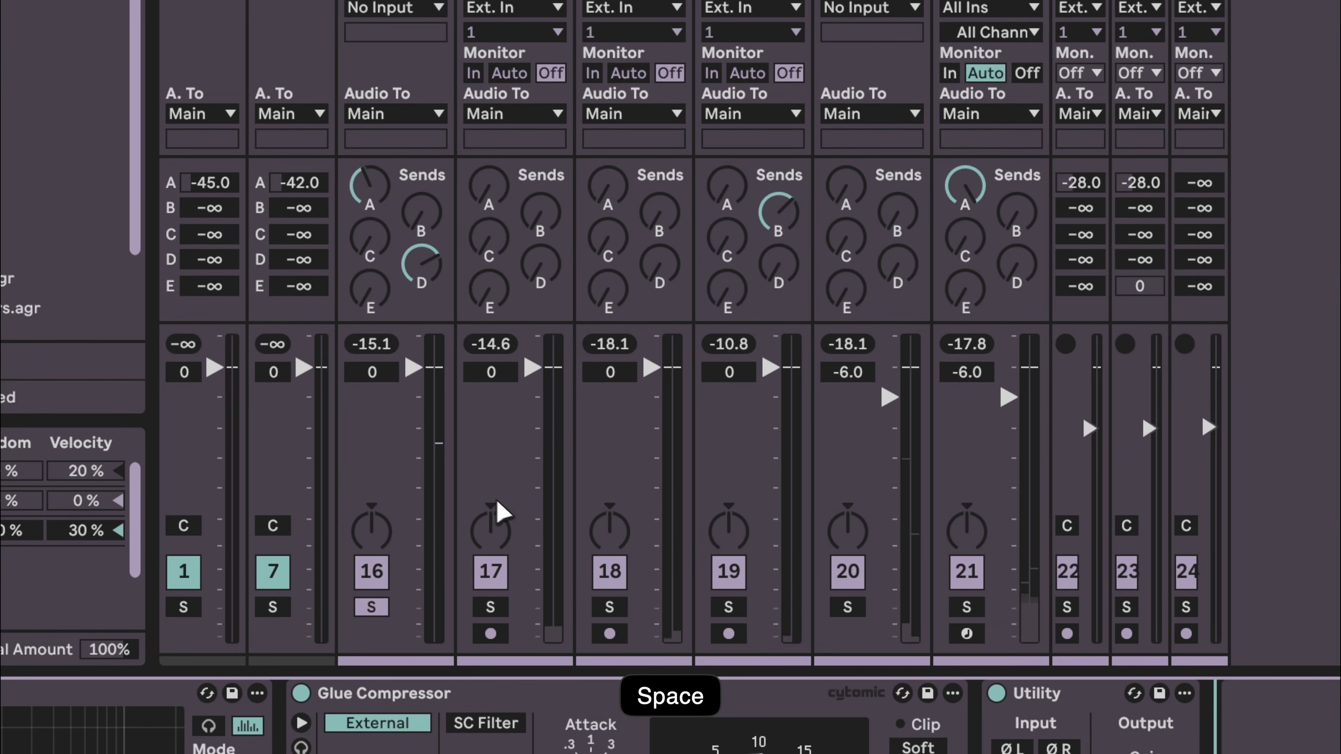
{"action": "left_click", "coordinate": [489, 609]}
{"action": "left_click", "coordinate": [639, 89]}
{"action": "key", "text": "space"}
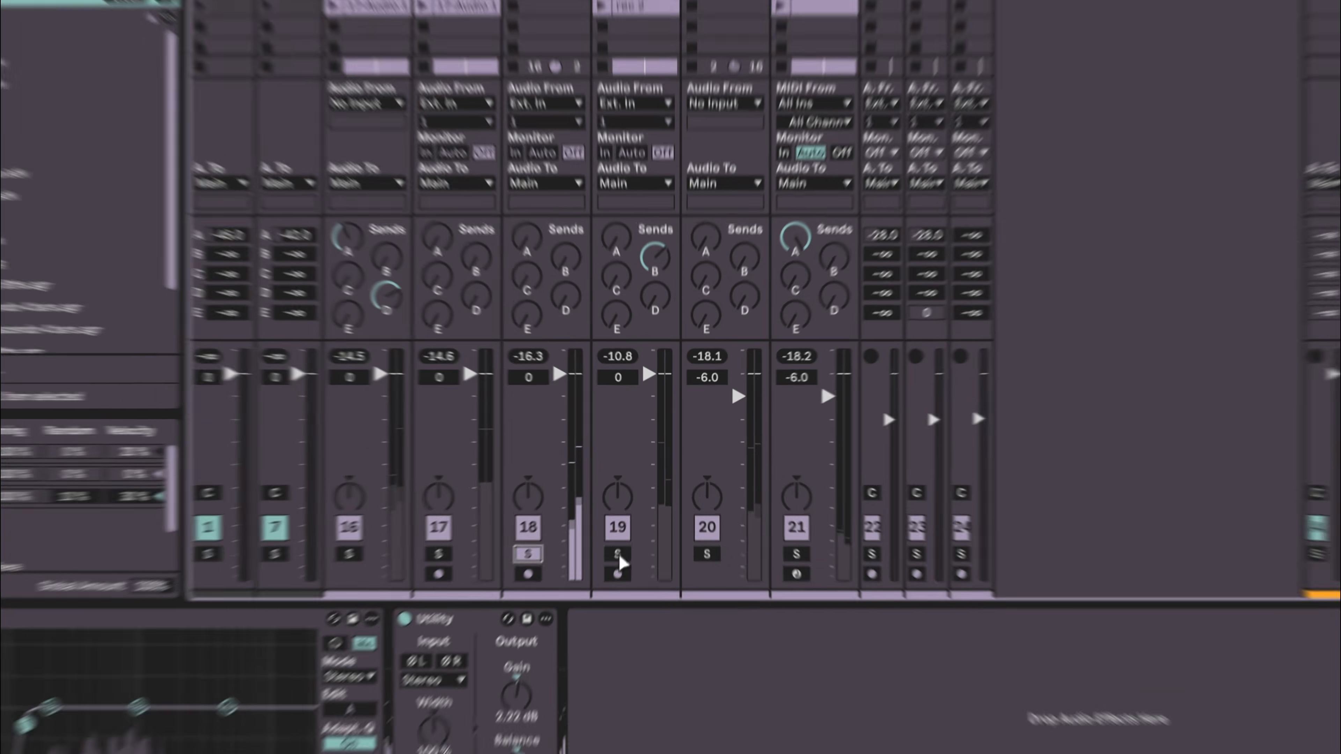
{"action": "left_click", "coordinate": [638, 511]}
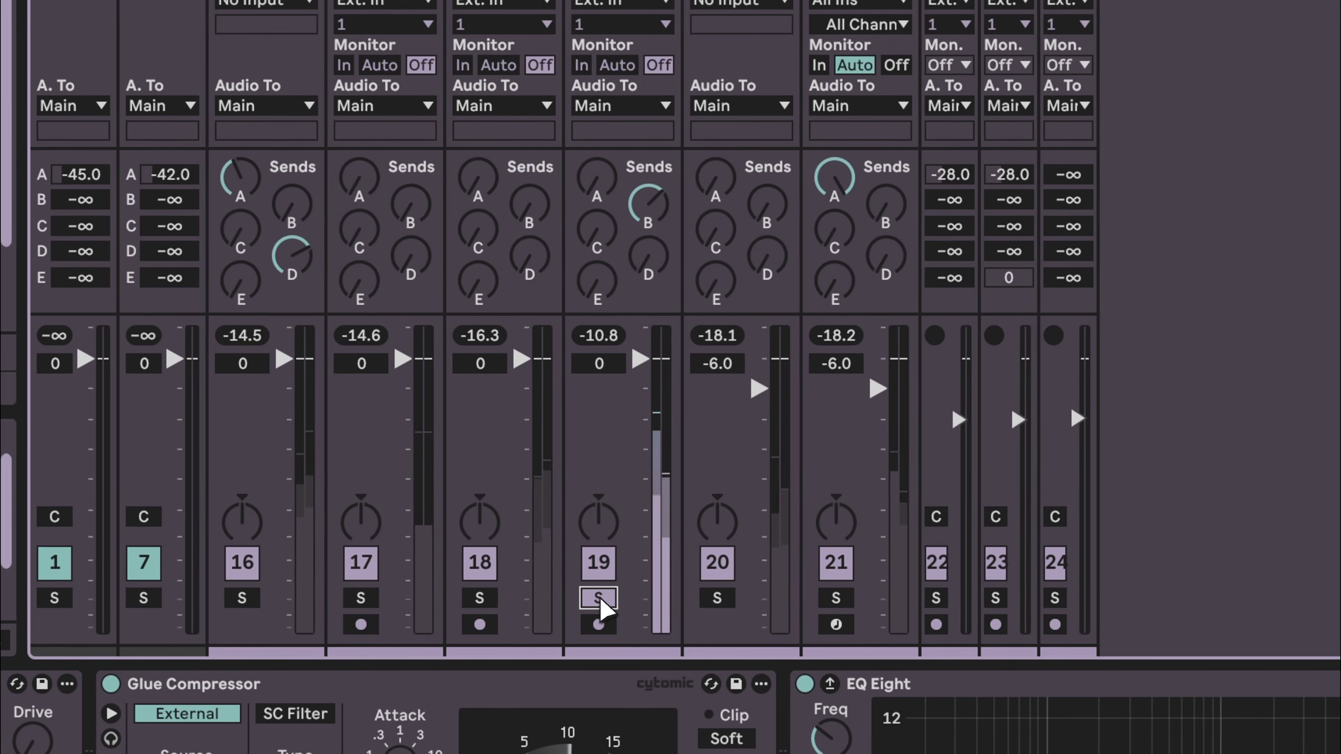
- Solo the noise lazer track, paste the Utility onto it and set its width to 40%
{"action": "left_click", "coordinate": [717, 601]}
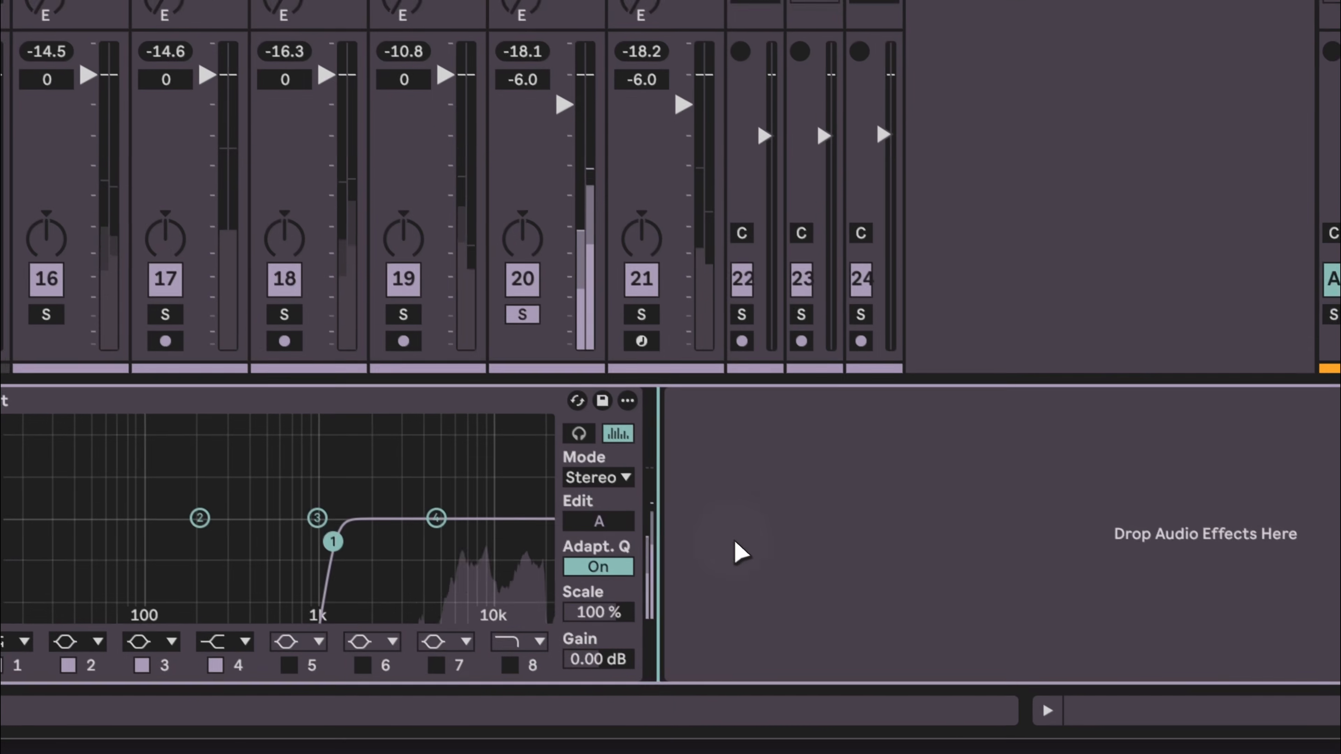
{"action": "key", "text": "super+v"}
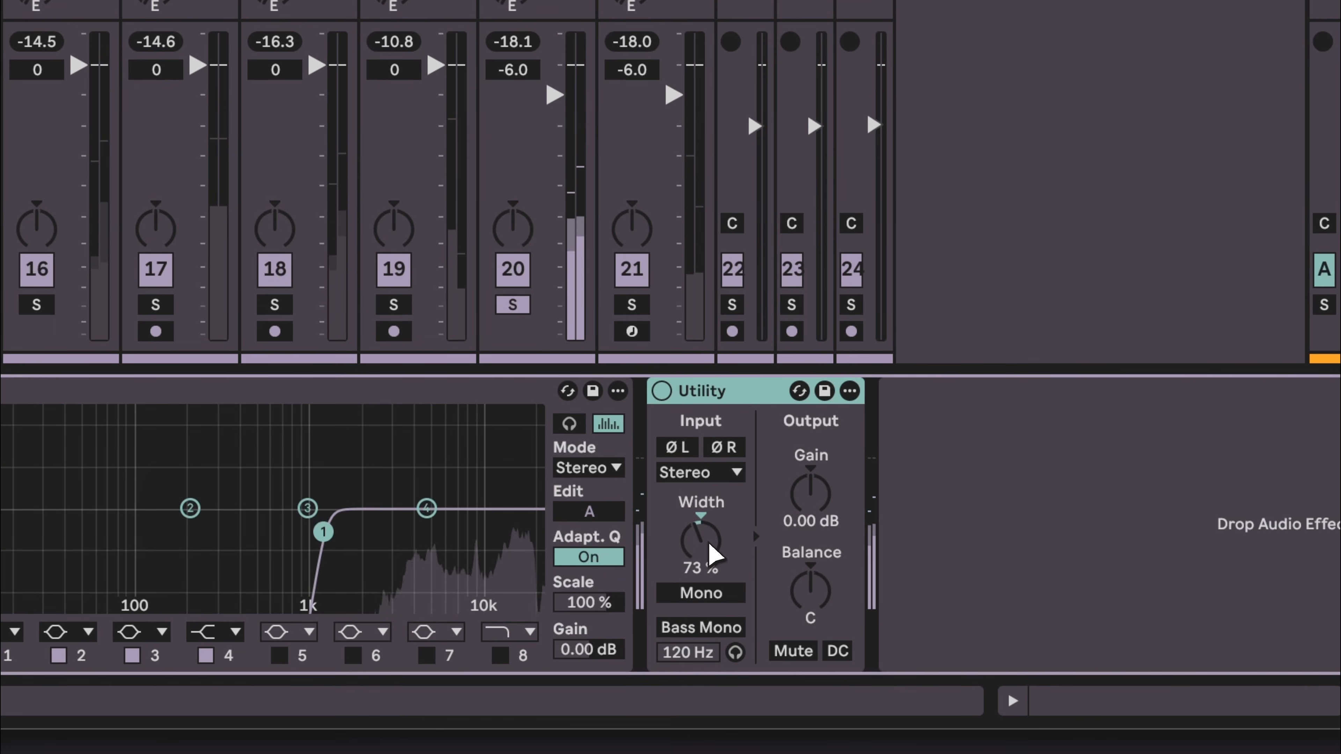
{"action": "left_click_drag", "start_coordinate": [710, 554], "coordinate": [710, 552]}
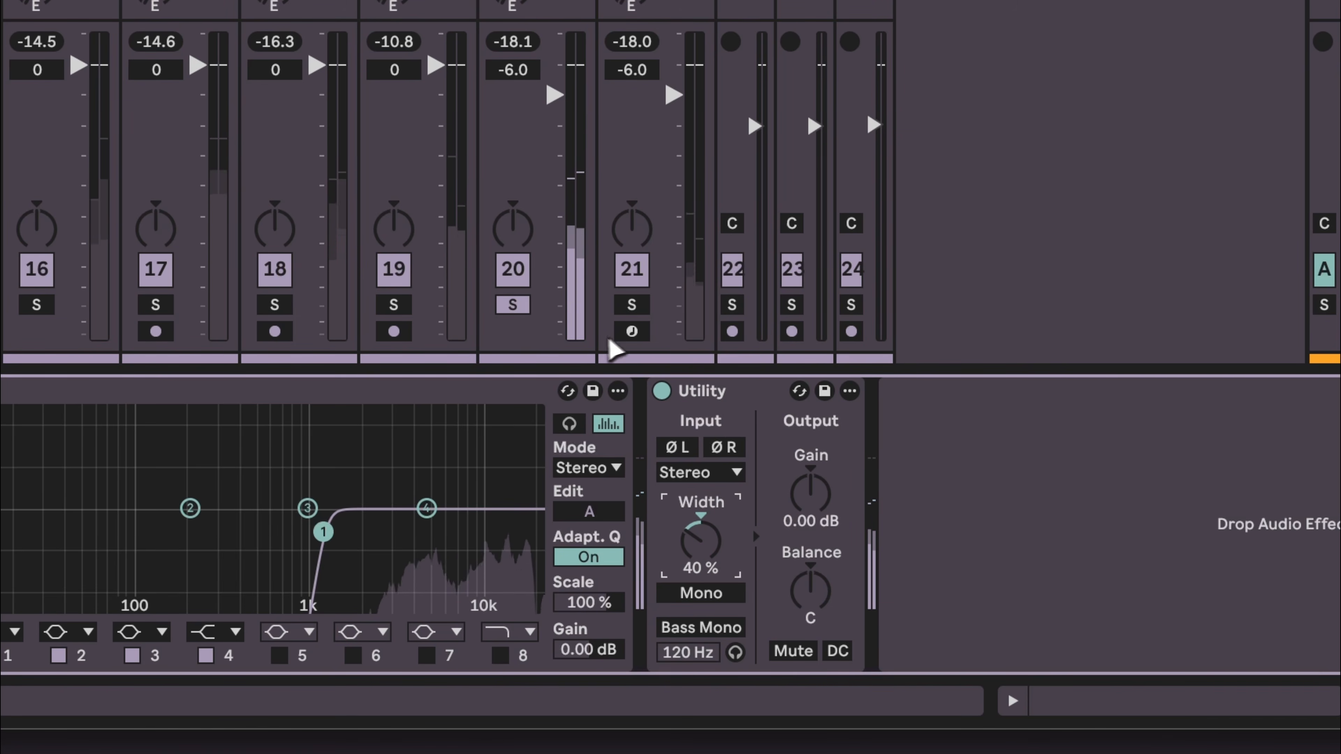
- Unsolo the noise lazer track and set its Utility width to 60%
{"action": "left_click", "coordinate": [520, 309]}
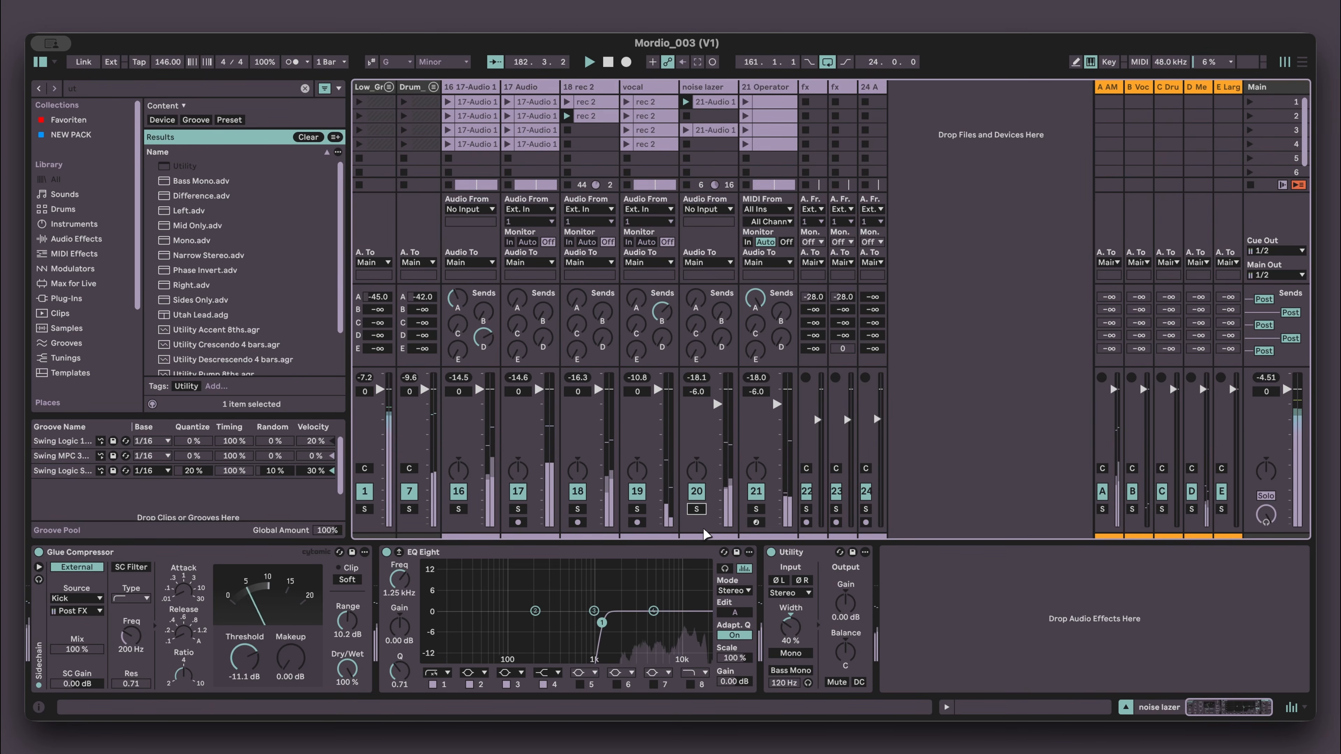
{"action": "left_click_drag", "start_coordinate": [795, 623], "coordinate": [795, 627]}
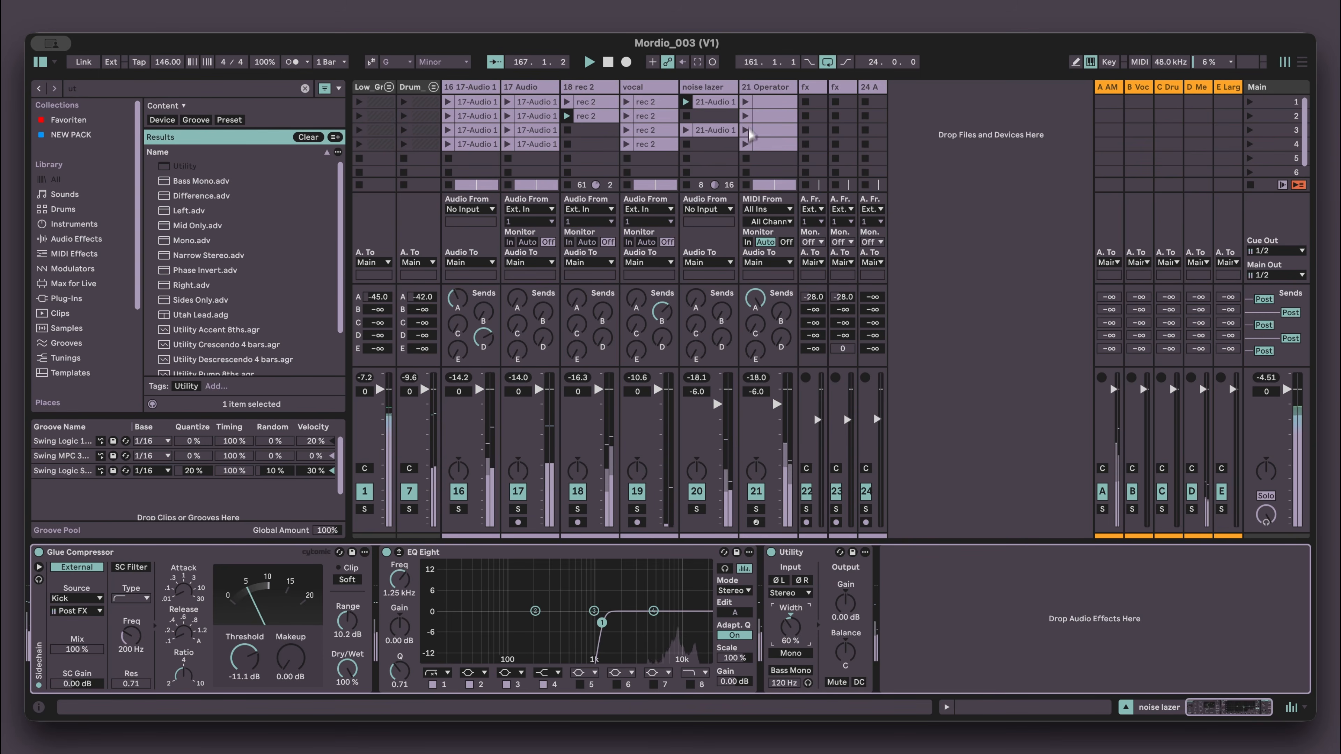
- Paste the Utility onto the soloed 21 Operator track with width at 100%, then unsolo it
{"action": "key", "text": "space"}
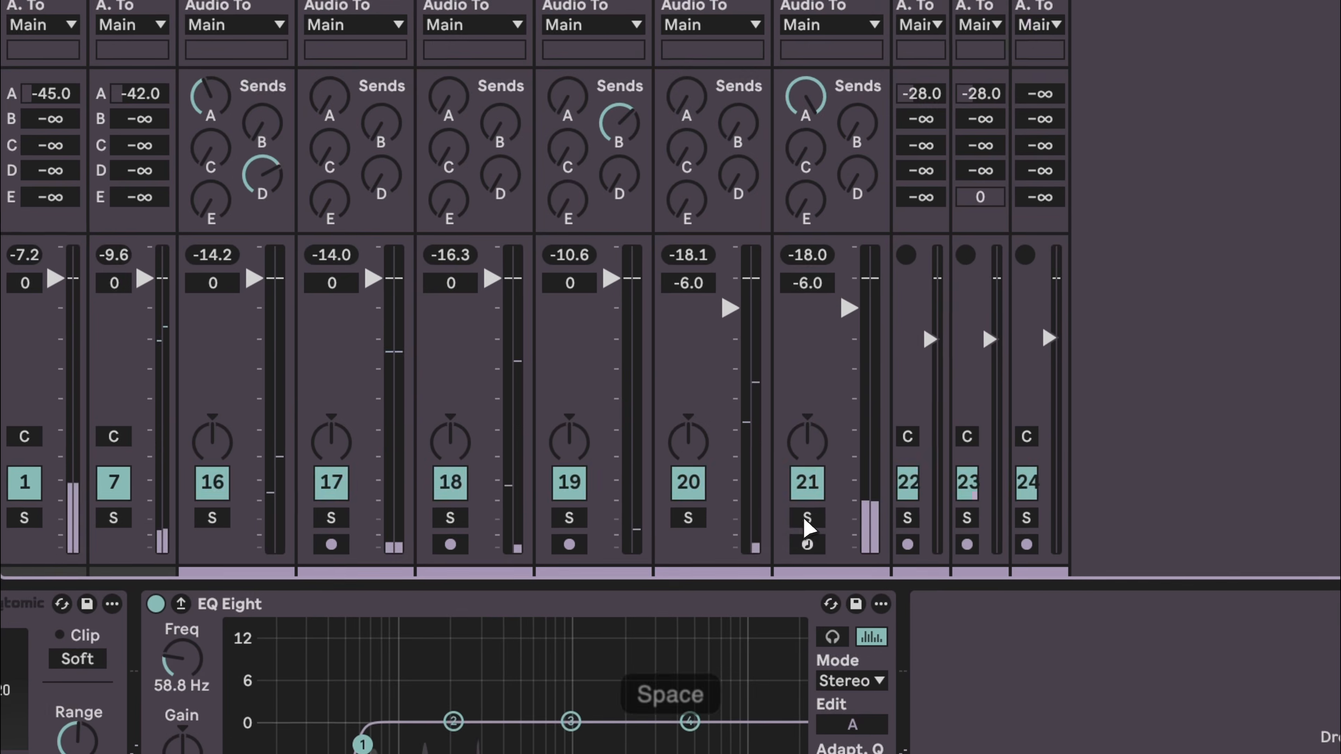
{"action": "left_click", "coordinate": [807, 519]}
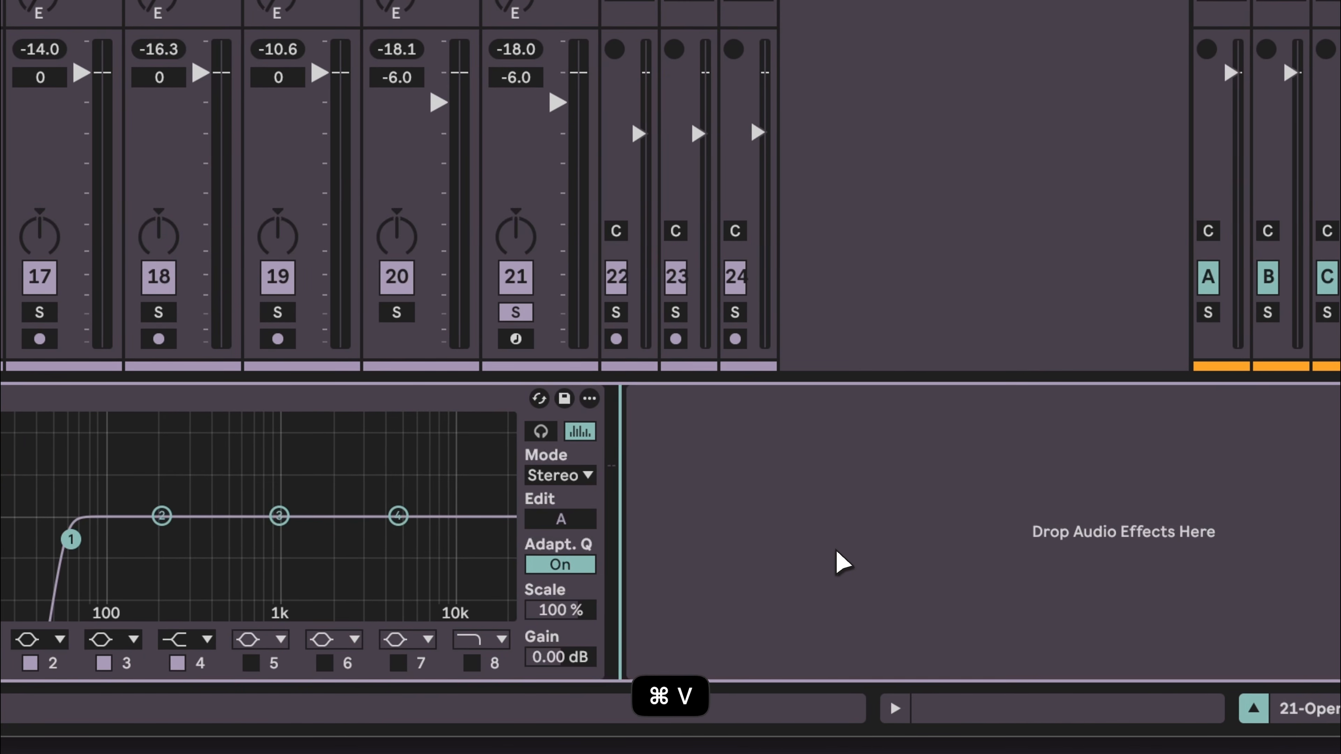
{"action": "key", "text": "super+v"}
{"action": "left_click", "coordinate": [679, 559]}
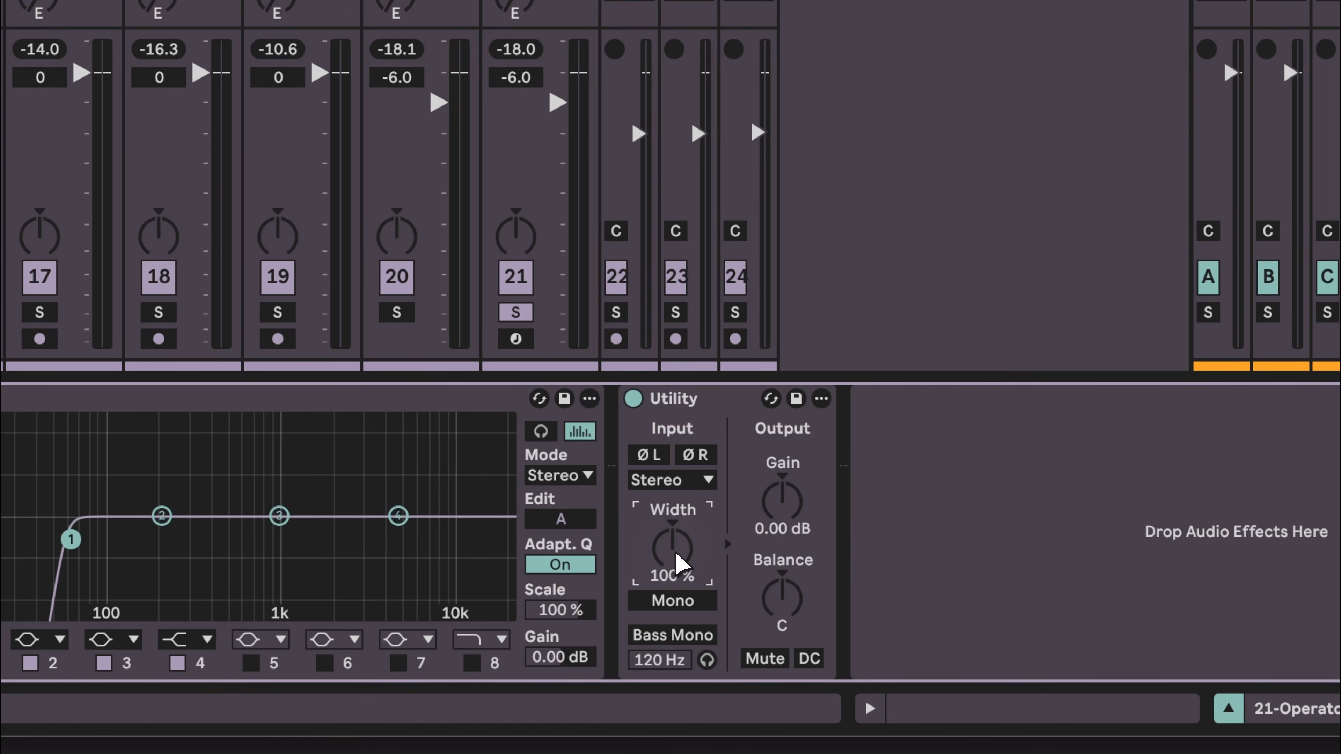
{"action": "left_click", "coordinate": [508, 327]}
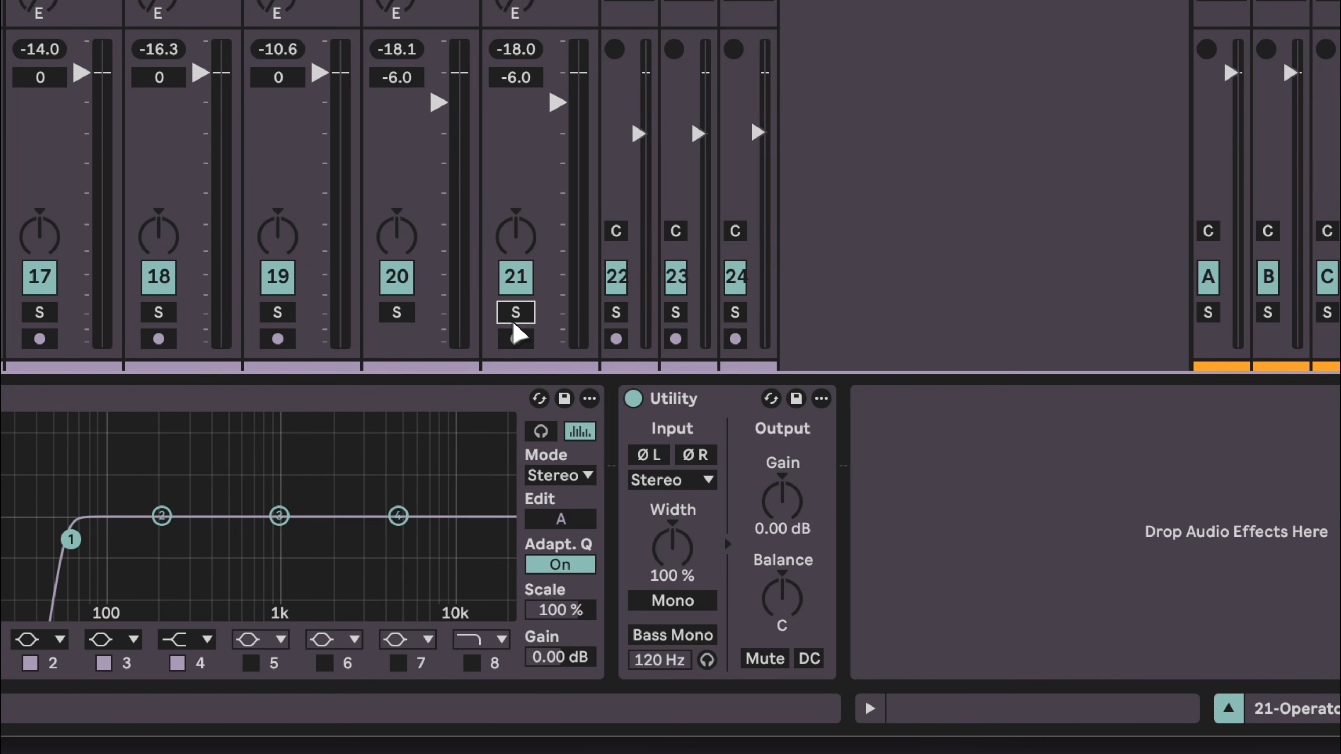
- Play the song and set the 21 Operator track's Utility width to 140%
{"action": "key", "text": "space"}
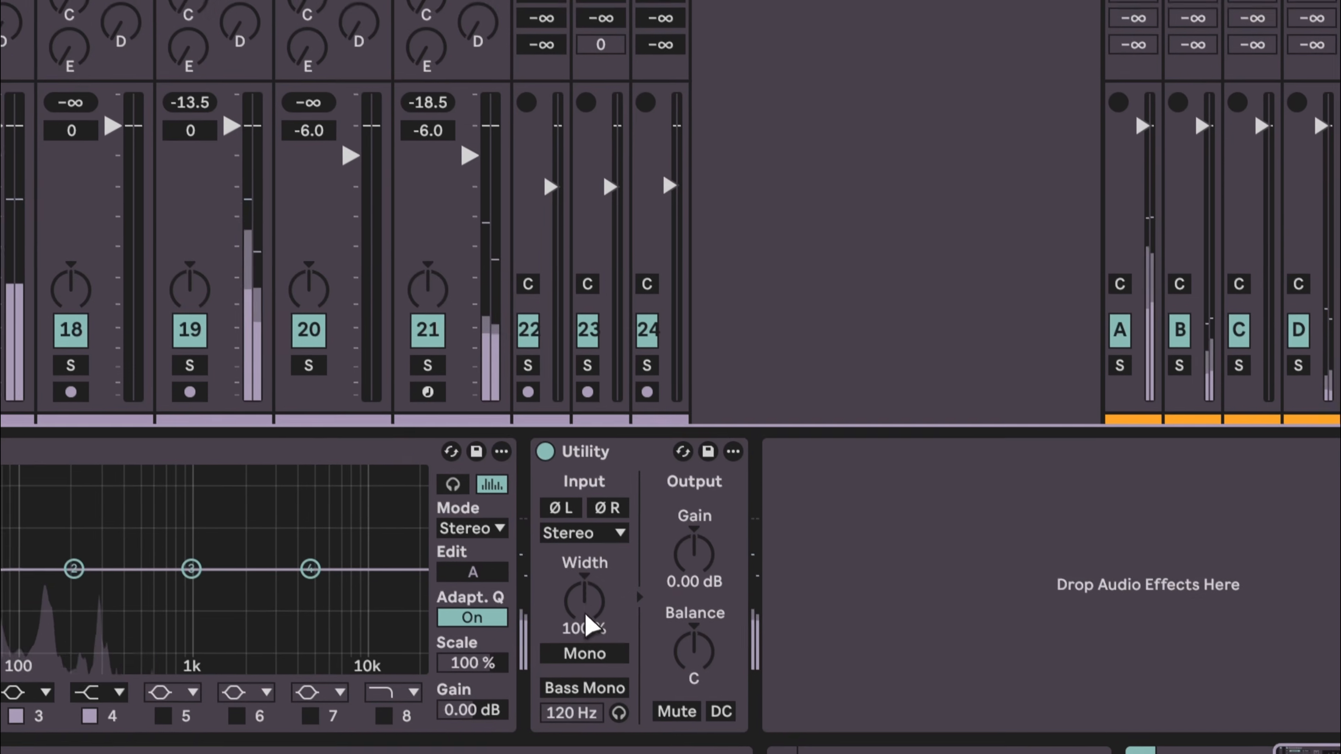
{"action": "left_click_drag", "start_coordinate": [584, 611], "coordinate": [580, 599]}
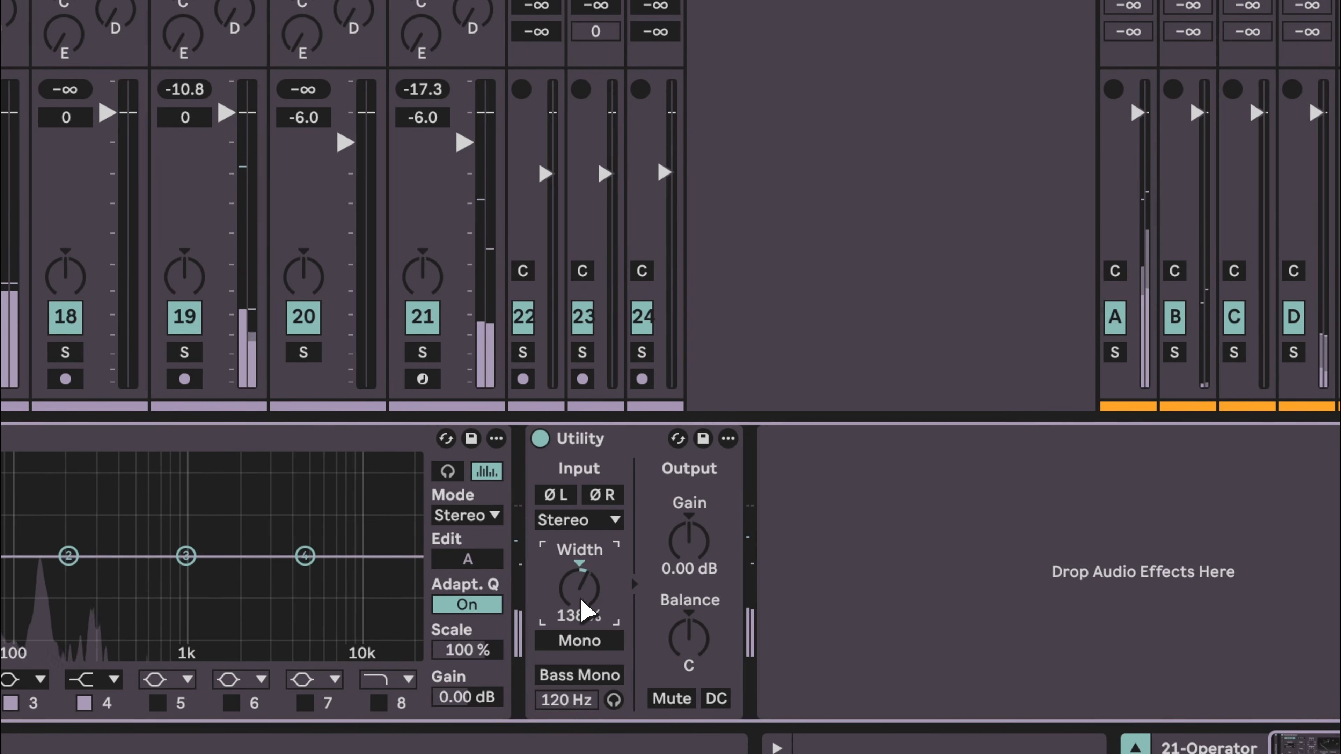
{"action": "type", "text": "140"}
{"action": "key", "text": "Return"}
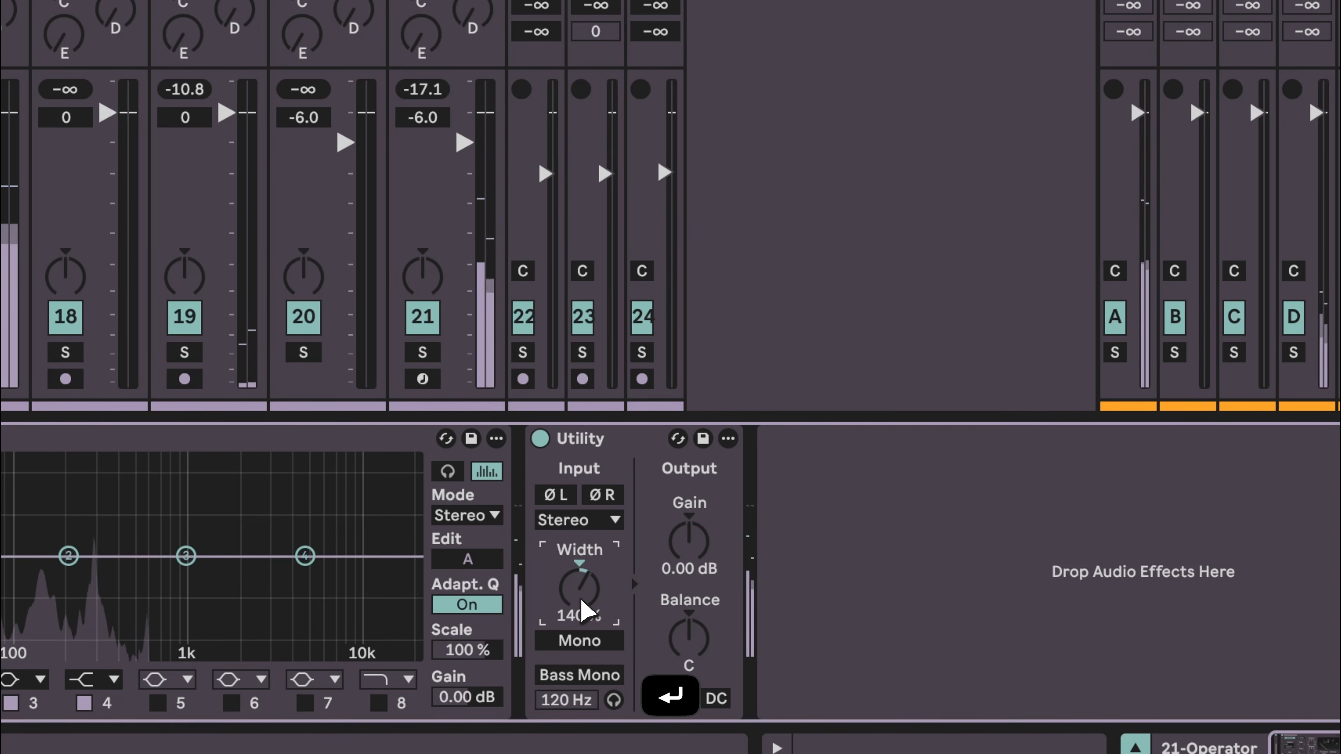
- Move the EQ Eight ahead of the Glue Compressor in the 21 Operator track's device chain
{"action": "left_click", "coordinate": [769, 160]}
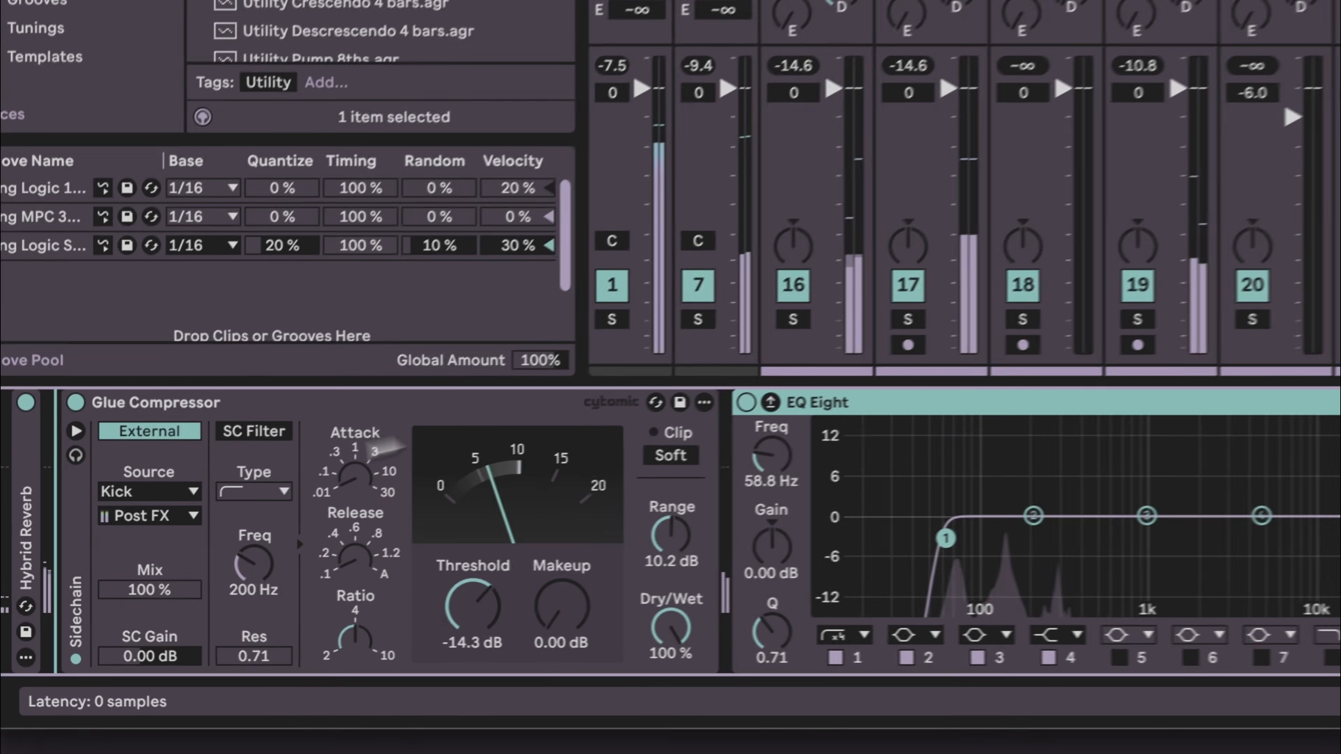
{"action": "left_click_drag", "start_coordinate": [380, 439], "coordinate": [131, 449]}
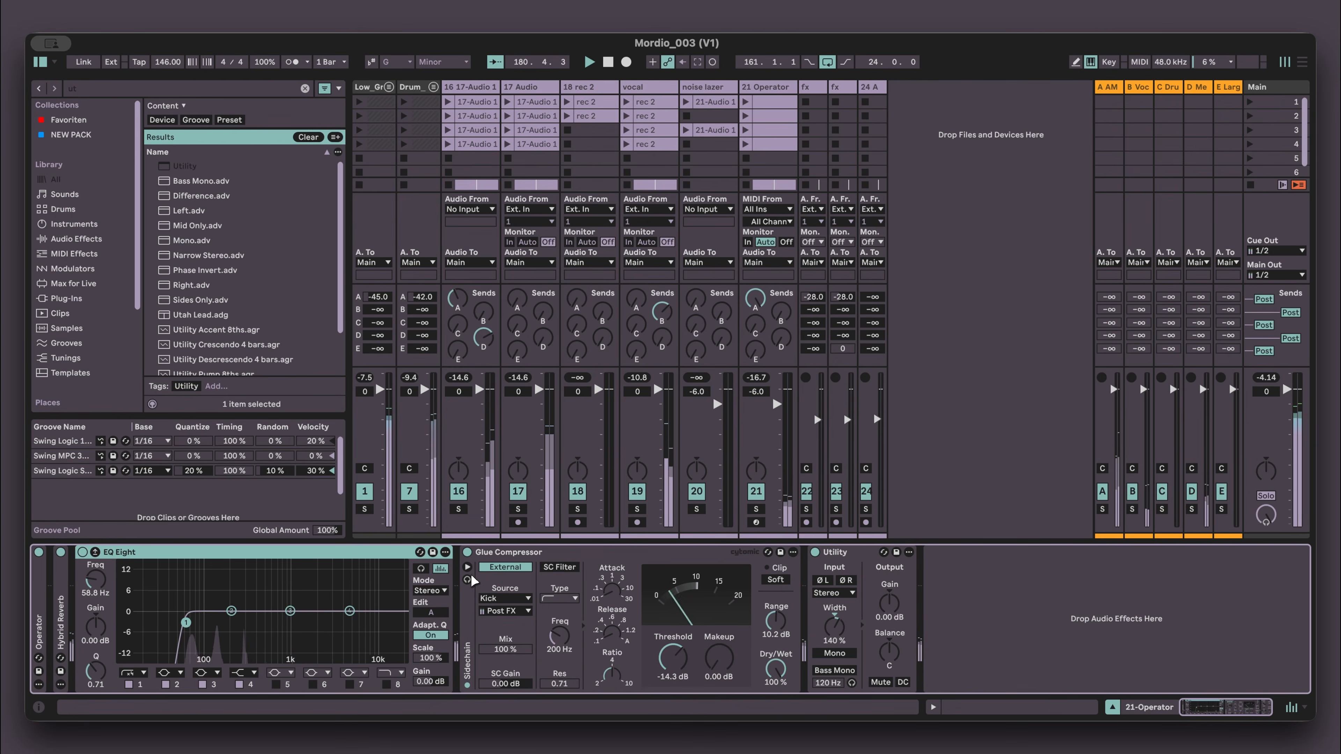
{"action": "key", "text": "space"}
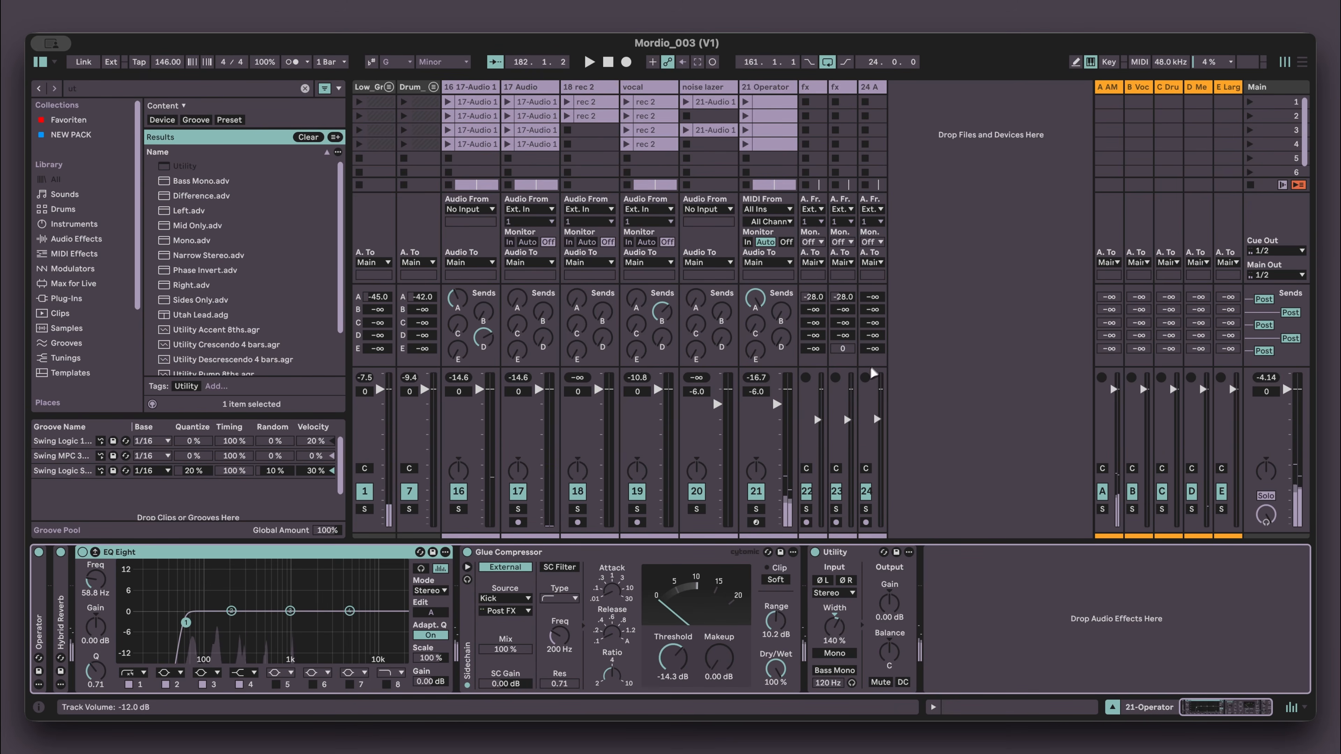
- Move the loop region to different song sections in the arrangement and play them back to audition the mix
{"action": "key", "text": "Tab"}
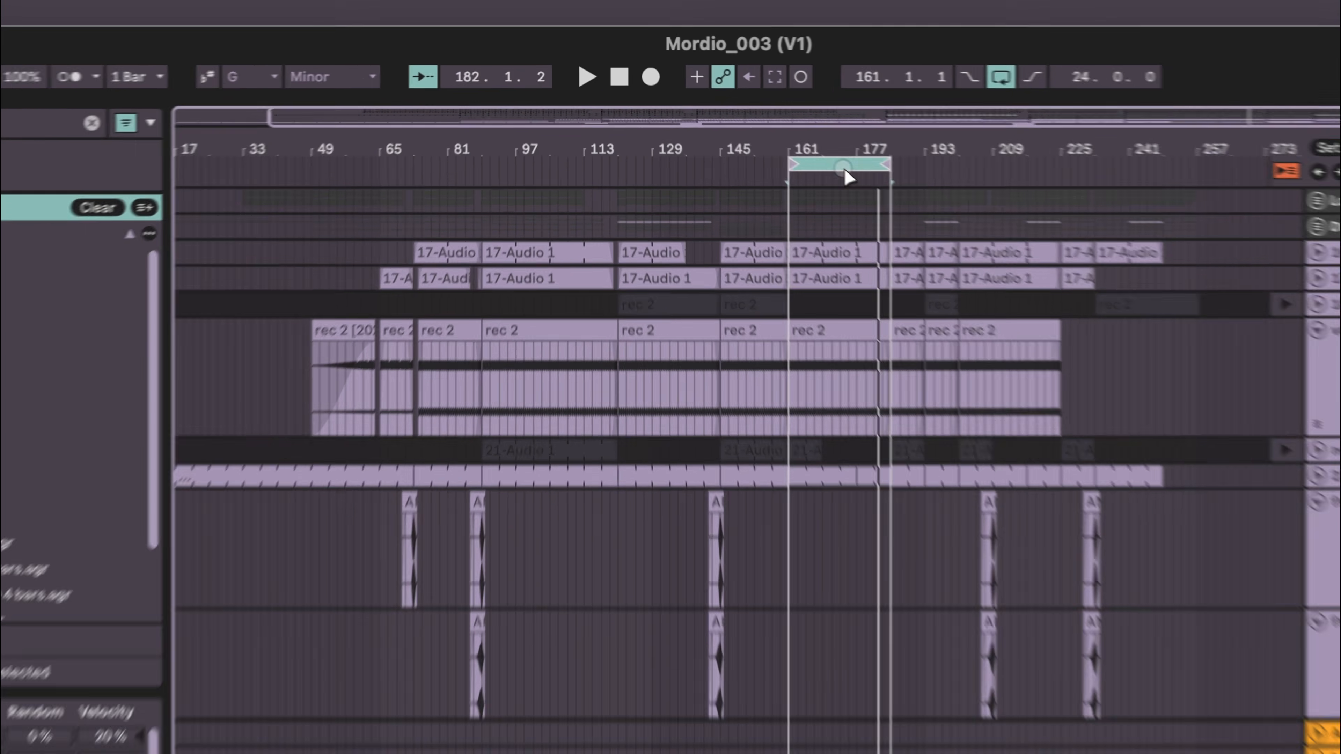
{"action": "left_click_drag", "start_coordinate": [735, 121], "coordinate": [556, 129]}
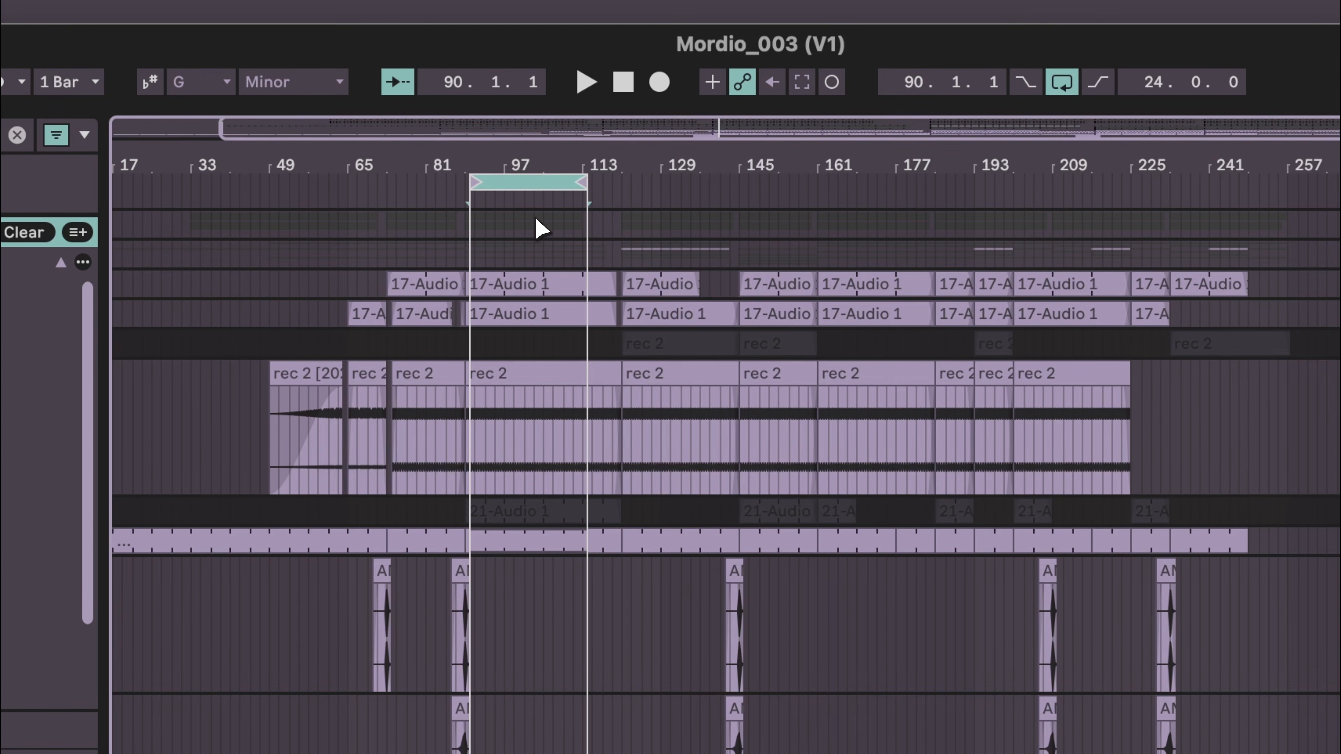
{"action": "key", "text": "space"}
{"action": "scroll", "coordinate": [548, 225], "scroll_direction": "left", "scroll_amount": 2}
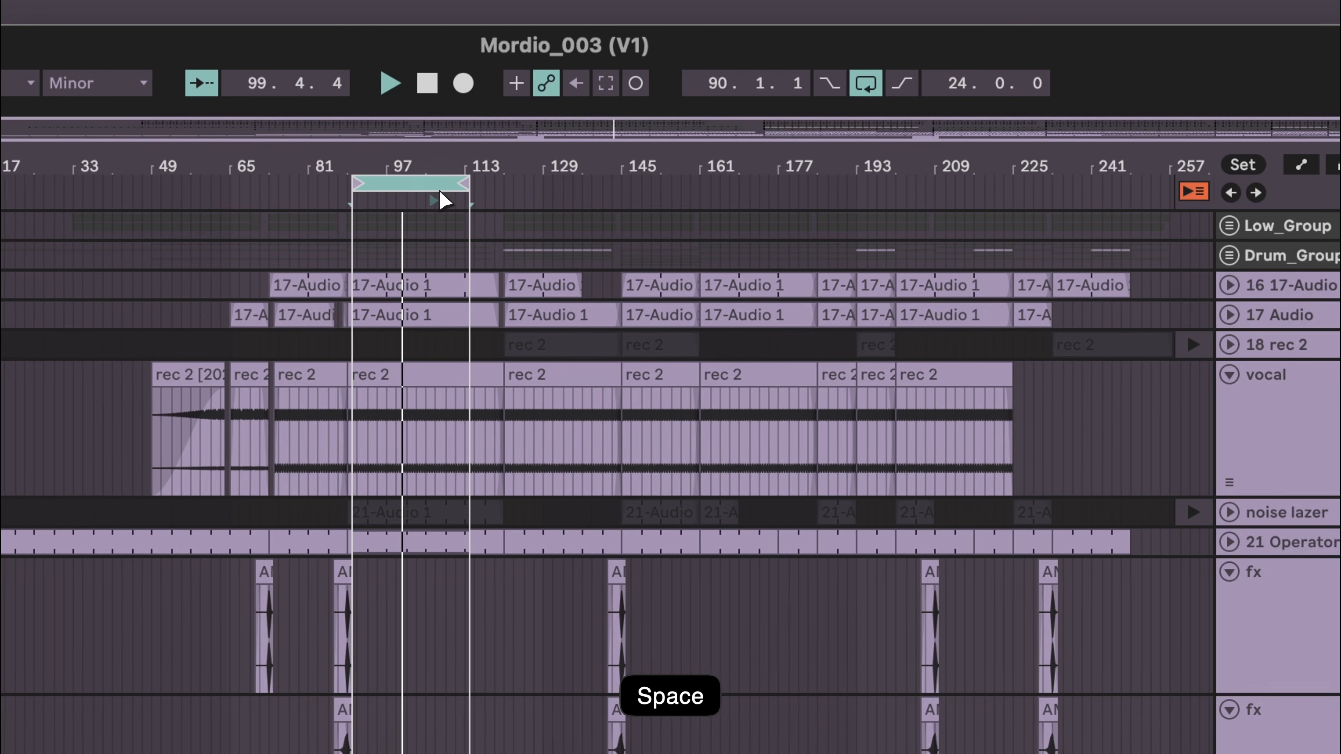
{"action": "key", "text": "space"}
{"action": "left_click_drag", "start_coordinate": [419, 198], "coordinate": [842, 244]}
{"action": "key", "text": "space"}
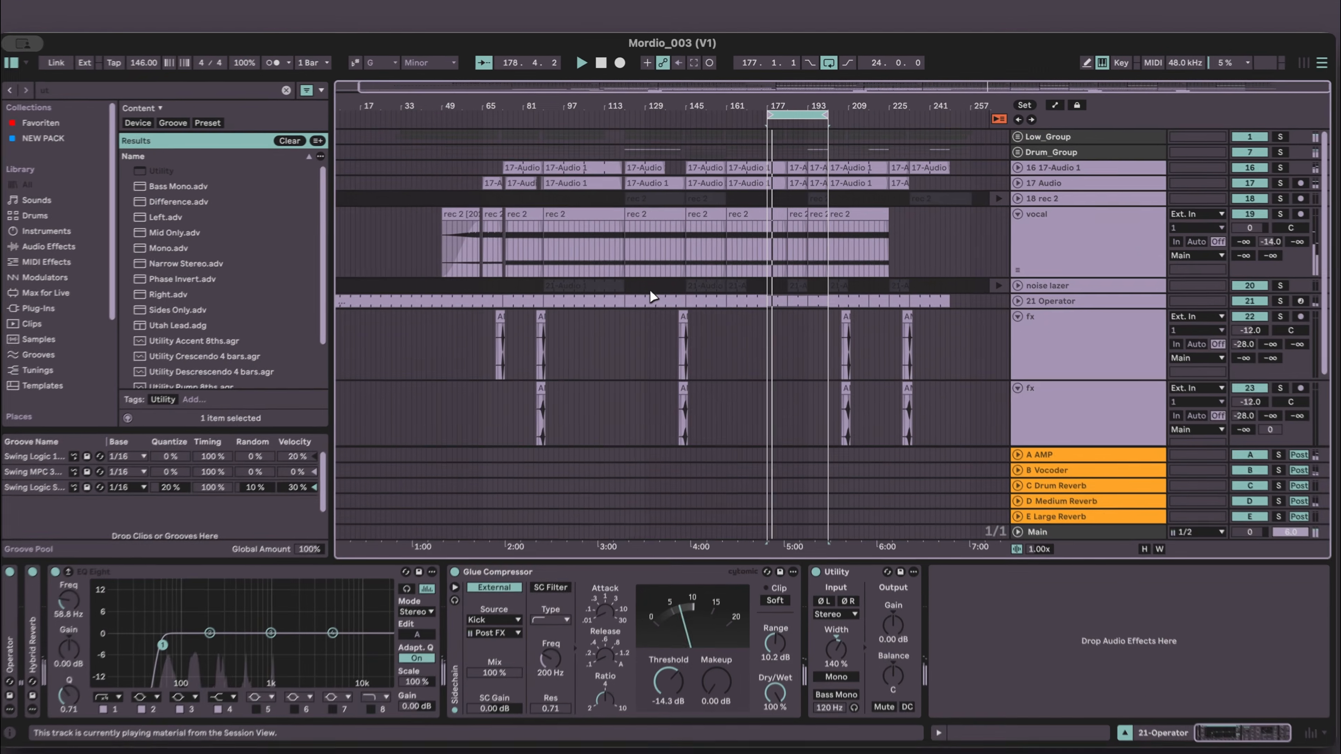
{"action": "key", "text": "Tab"}
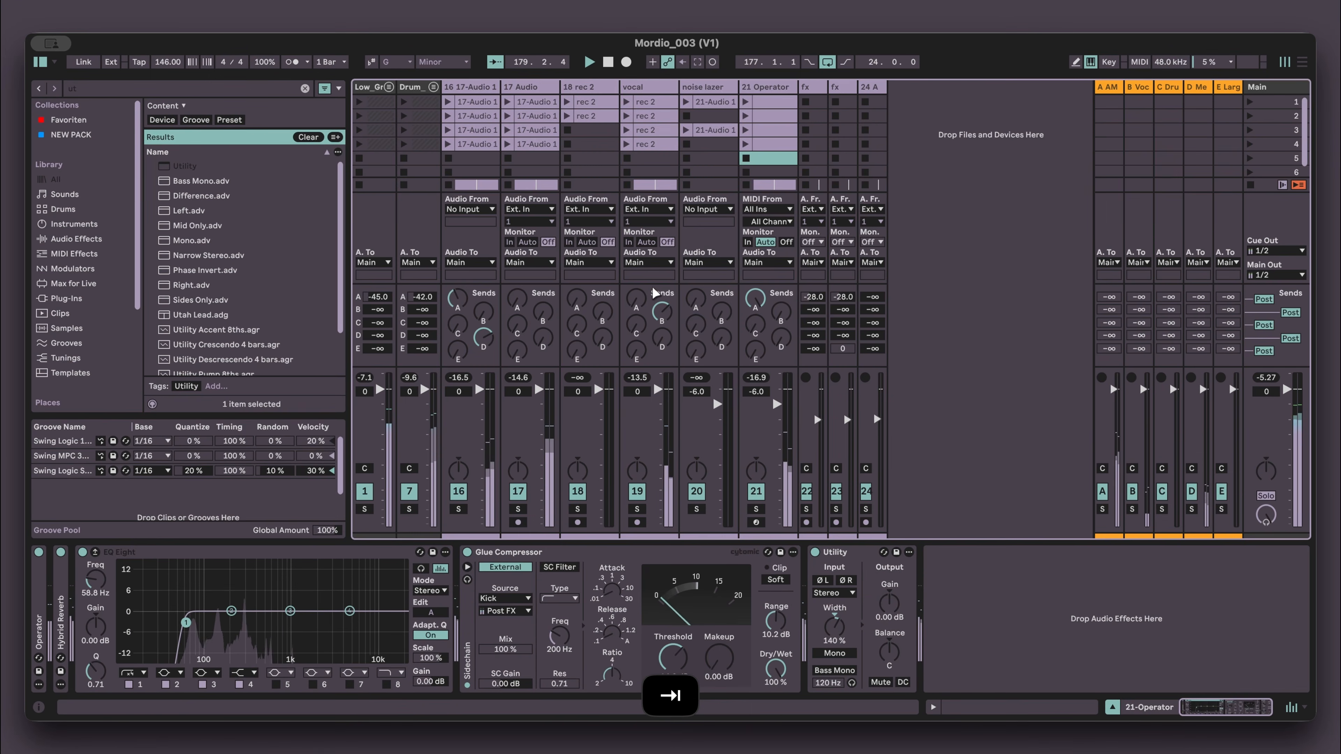
{"action": "key", "text": "Tab"}
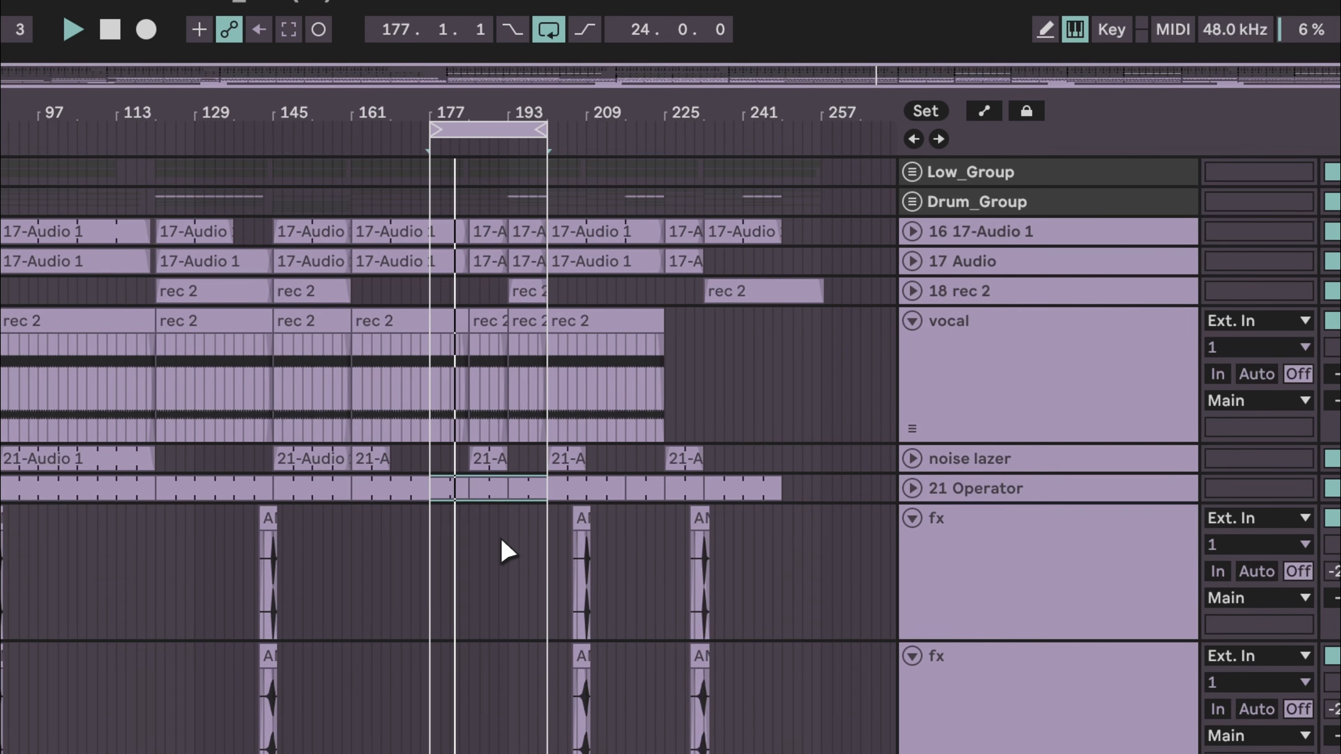
{"action": "key", "text": "Tab"}
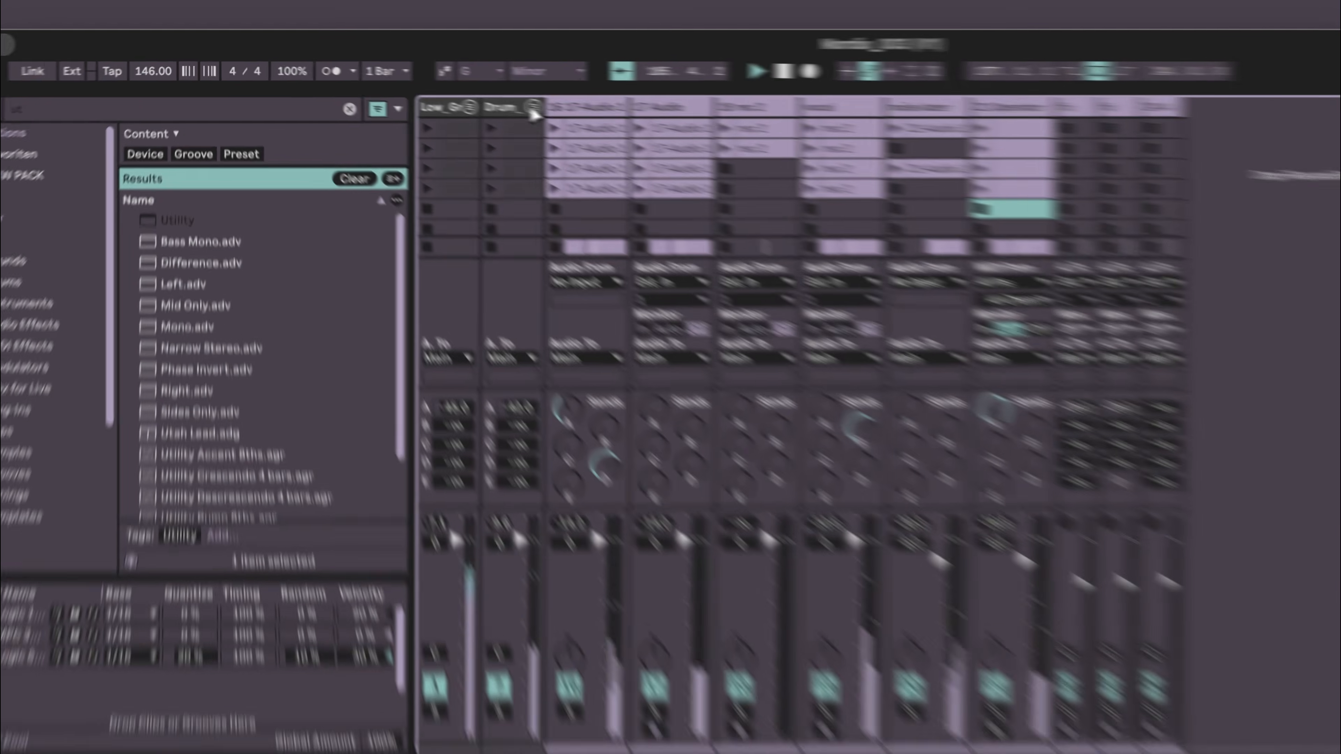
- Expand the Drum group, audition drum tracks 8 to 11 in solo, then collapse the group
{"action": "left_click", "coordinate": [433, 88]}
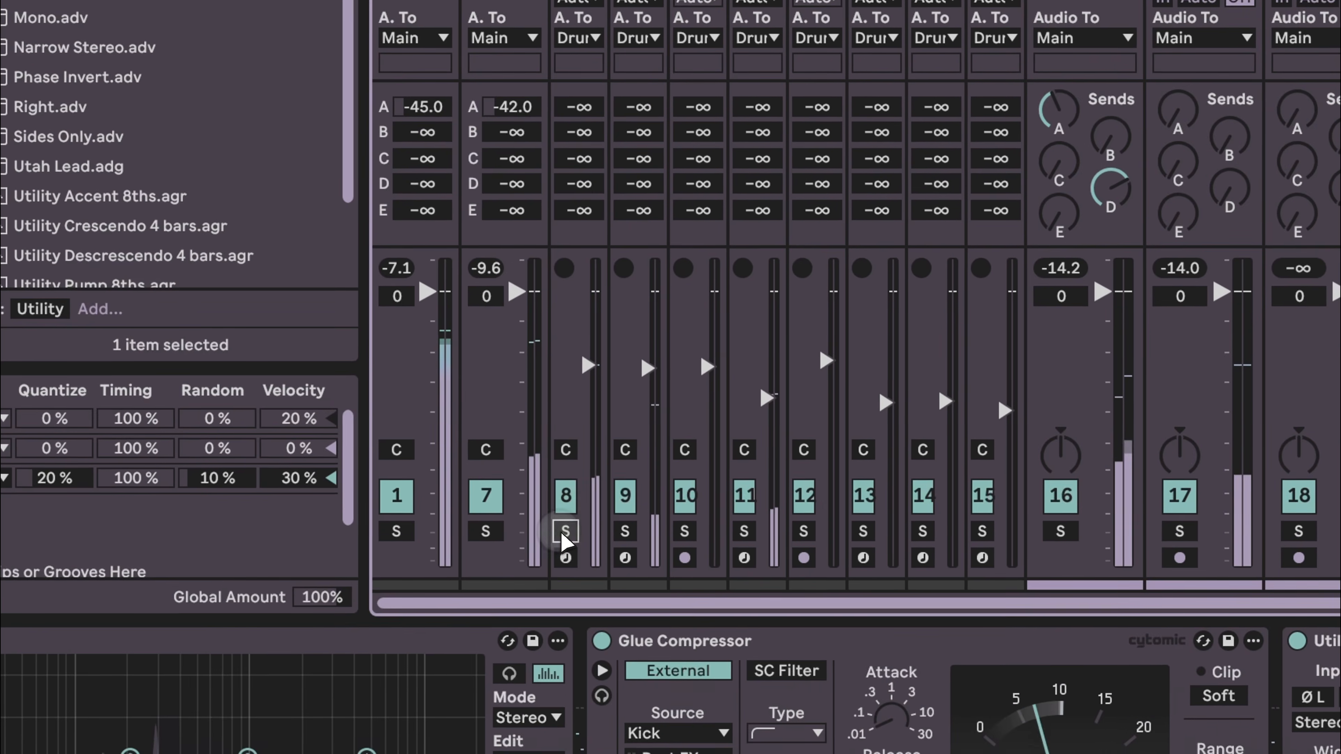
{"action": "left_click", "coordinate": [595, 625]}
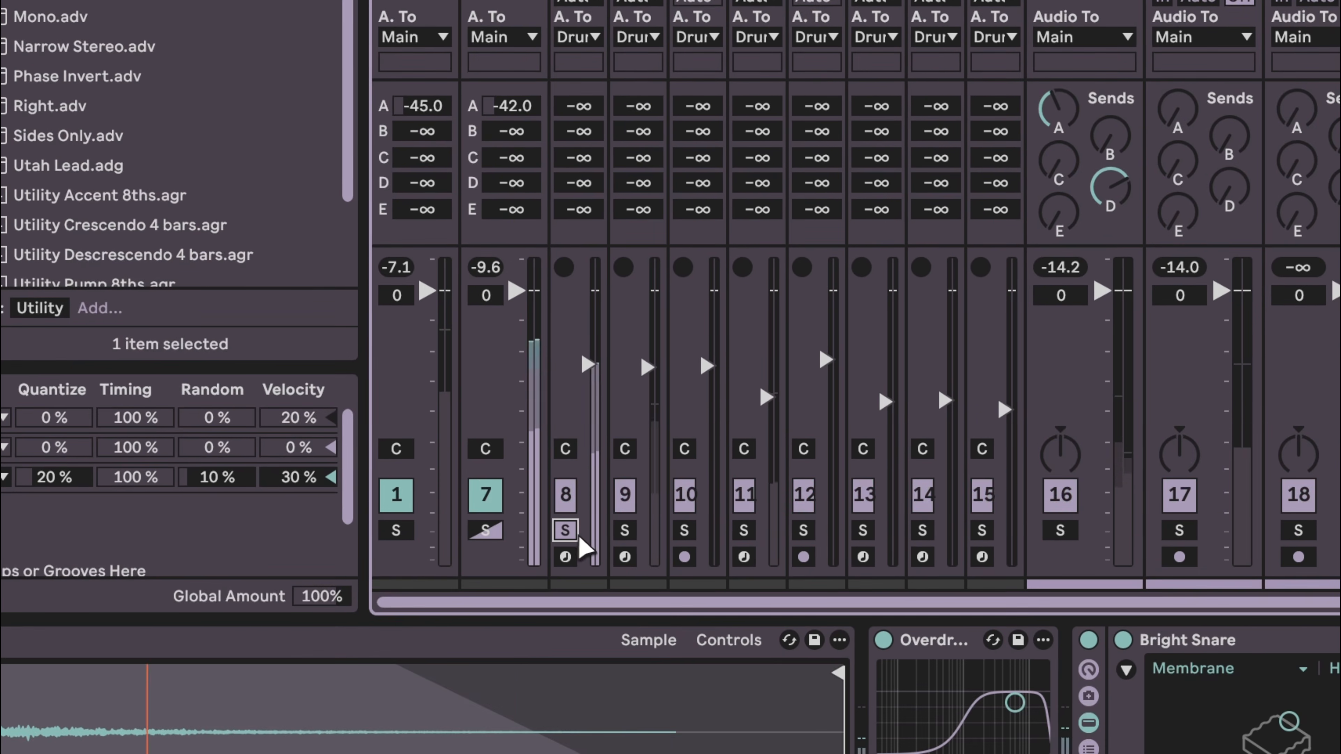
{"action": "left_click", "coordinate": [625, 530]}
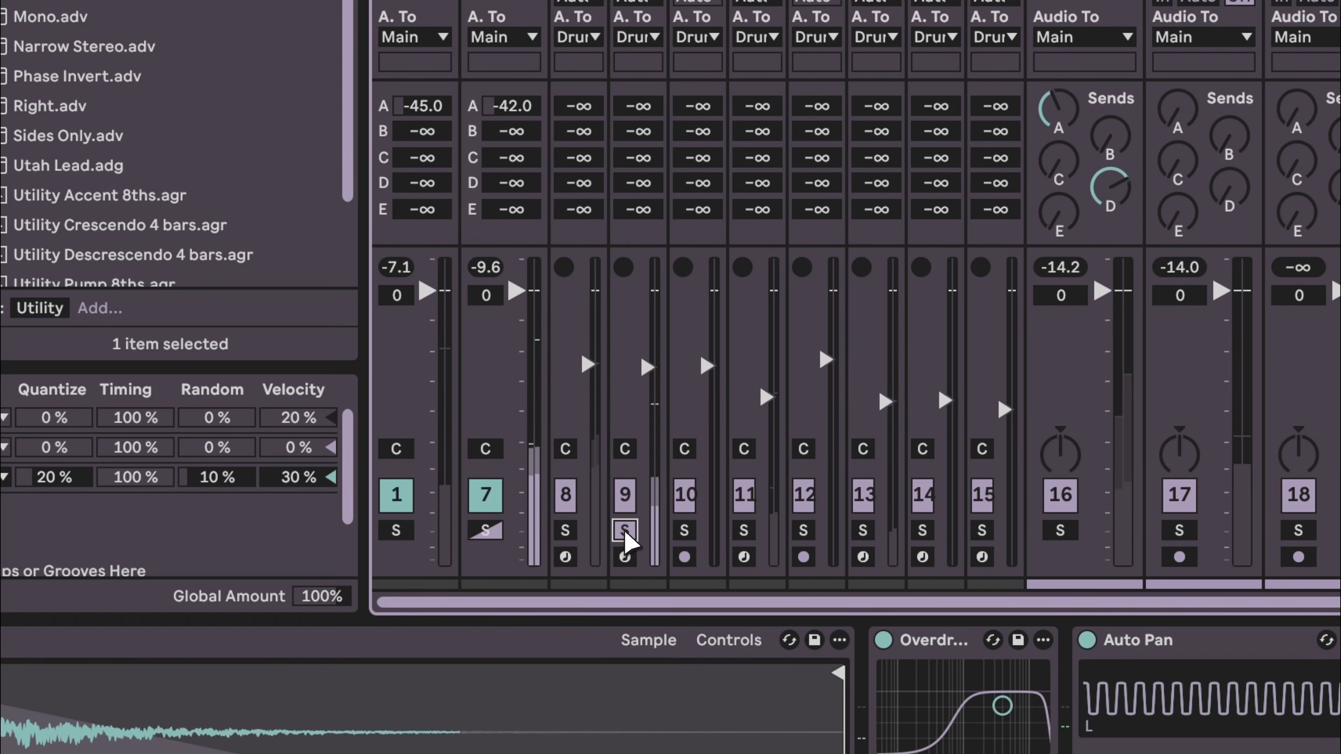
{"action": "left_click", "coordinate": [684, 529]}
{"action": "left_click", "coordinate": [744, 530]}
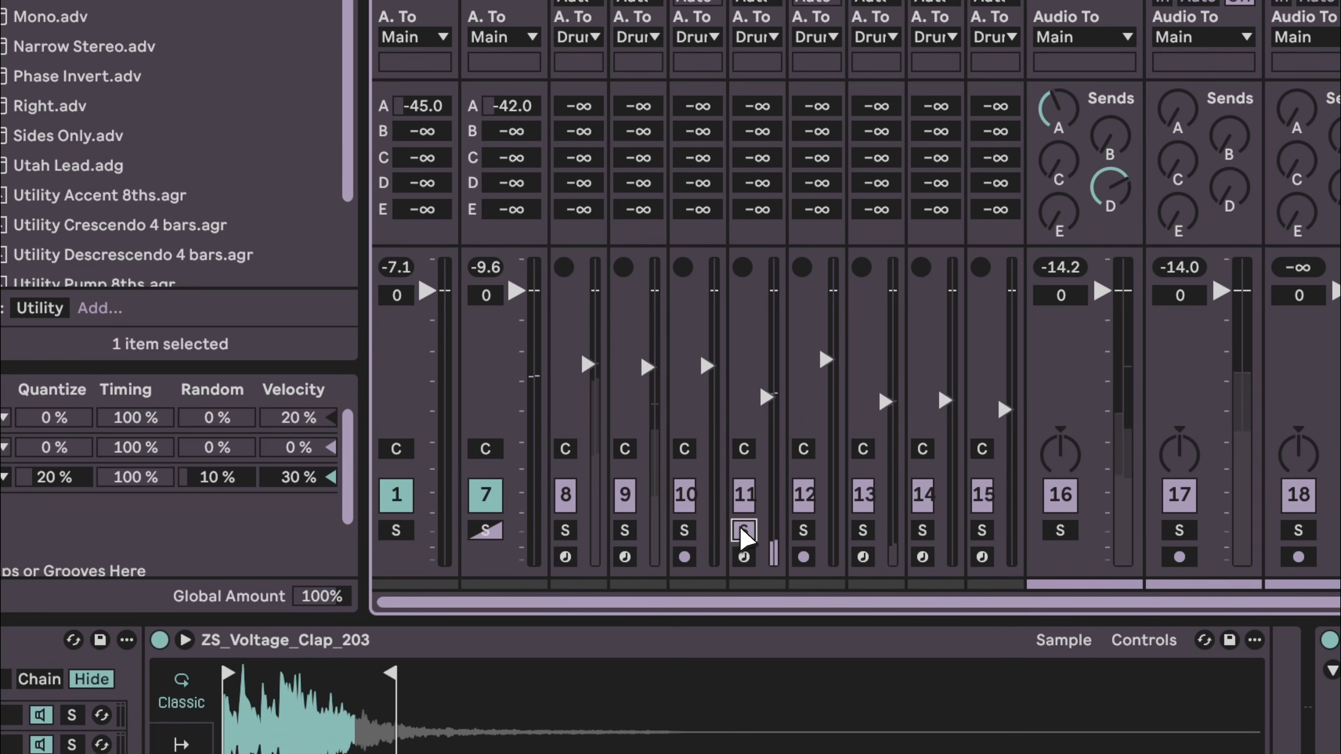
{"action": "left_click", "coordinate": [743, 530]}
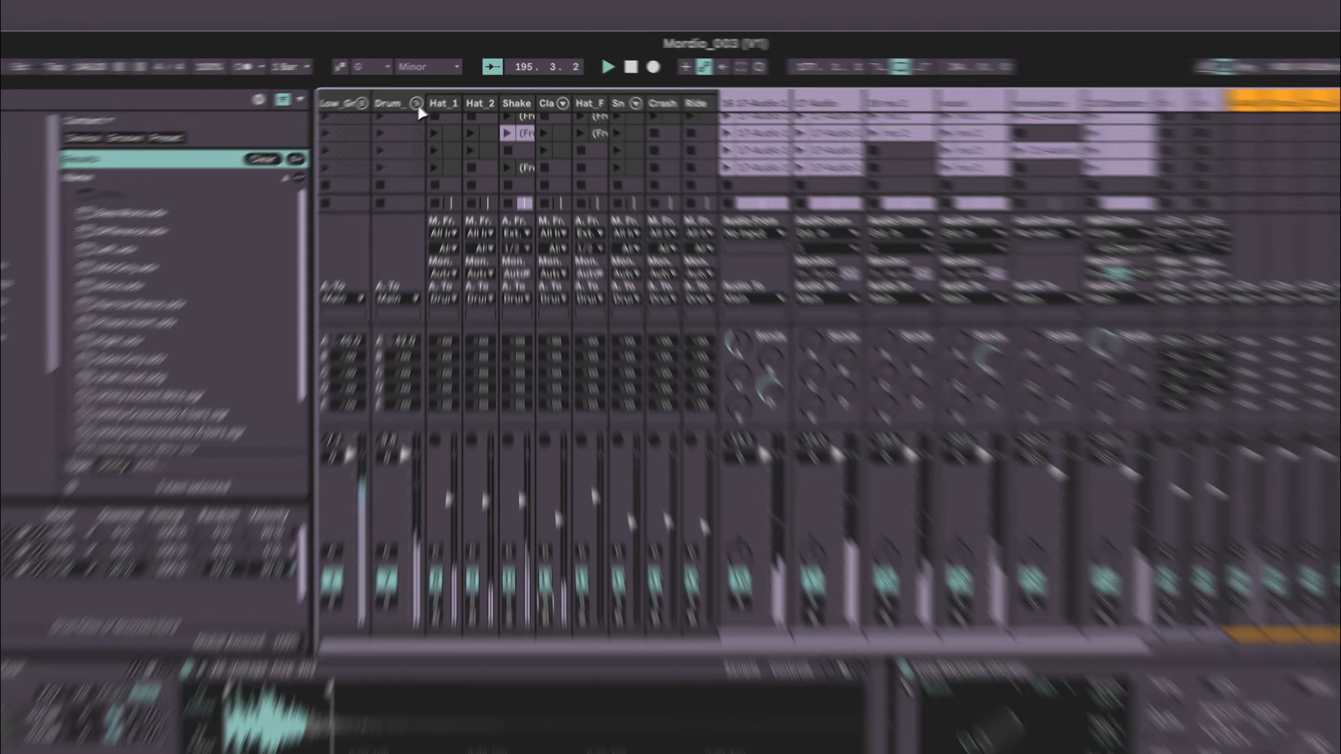
{"action": "left_click", "coordinate": [434, 92]}
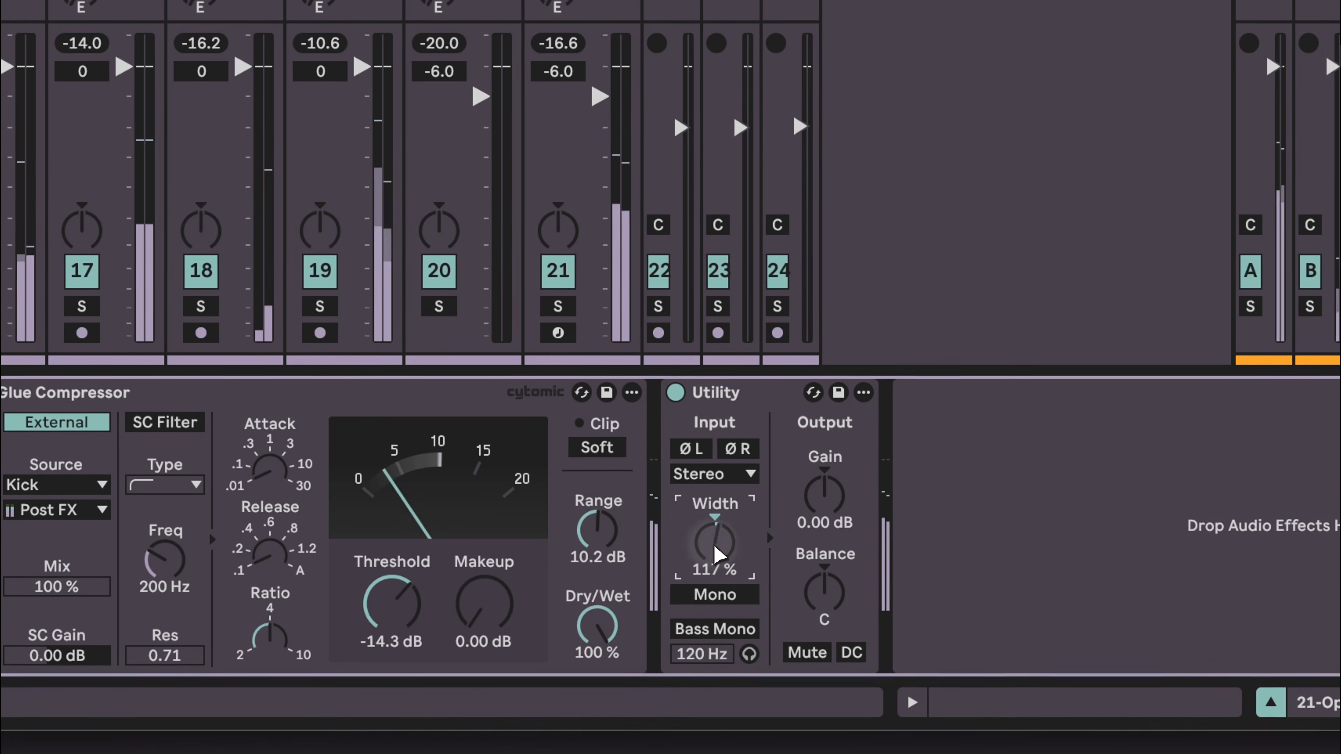
- Remove the Utility device from the 21 Operator track
{"action": "left_click_drag", "start_coordinate": [718, 555], "coordinate": [717, 564]}
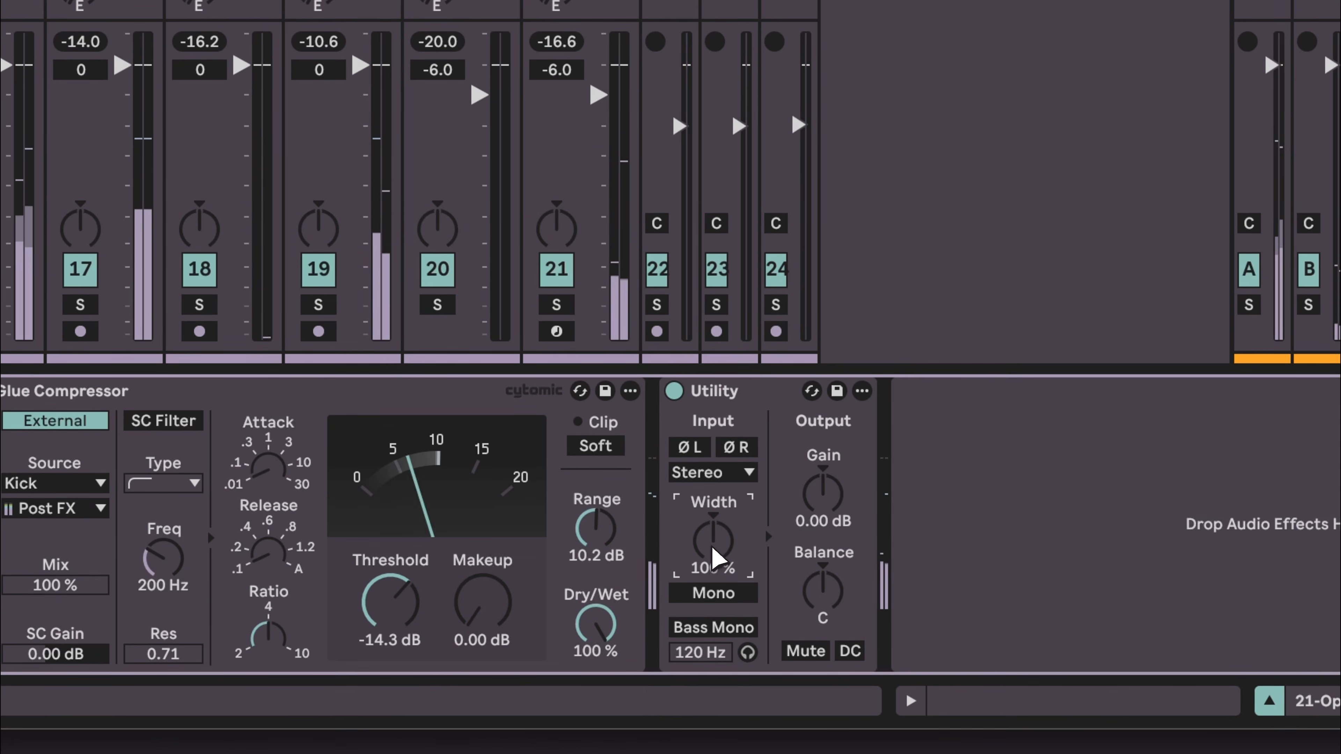
{"action": "key", "text": "space"}
{"action": "left_click", "coordinate": [733, 391]}
{"action": "key", "text": "BackSpace"}
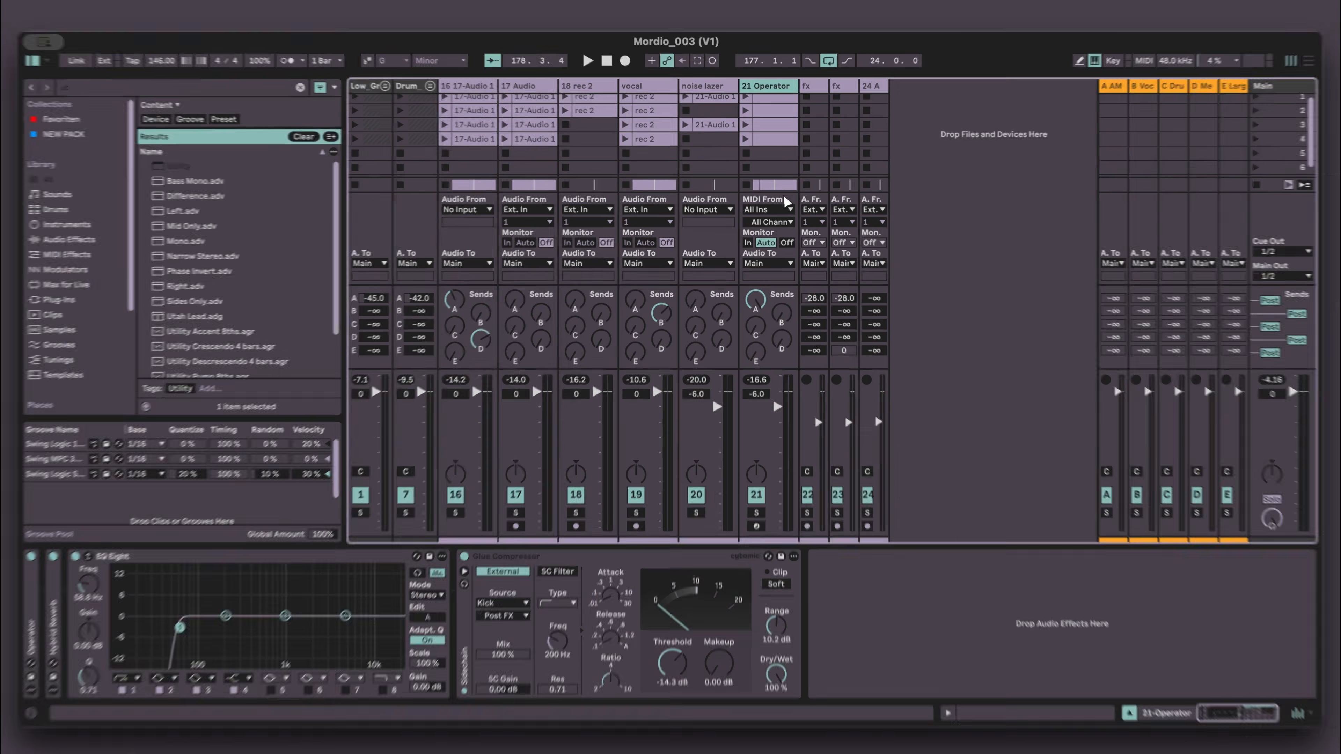
- Inspect the device chains of the noise lazer track, the return tracks and the Main track
{"action": "left_click", "coordinate": [756, 154]}
{"action": "left_click", "coordinate": [708, 167]}
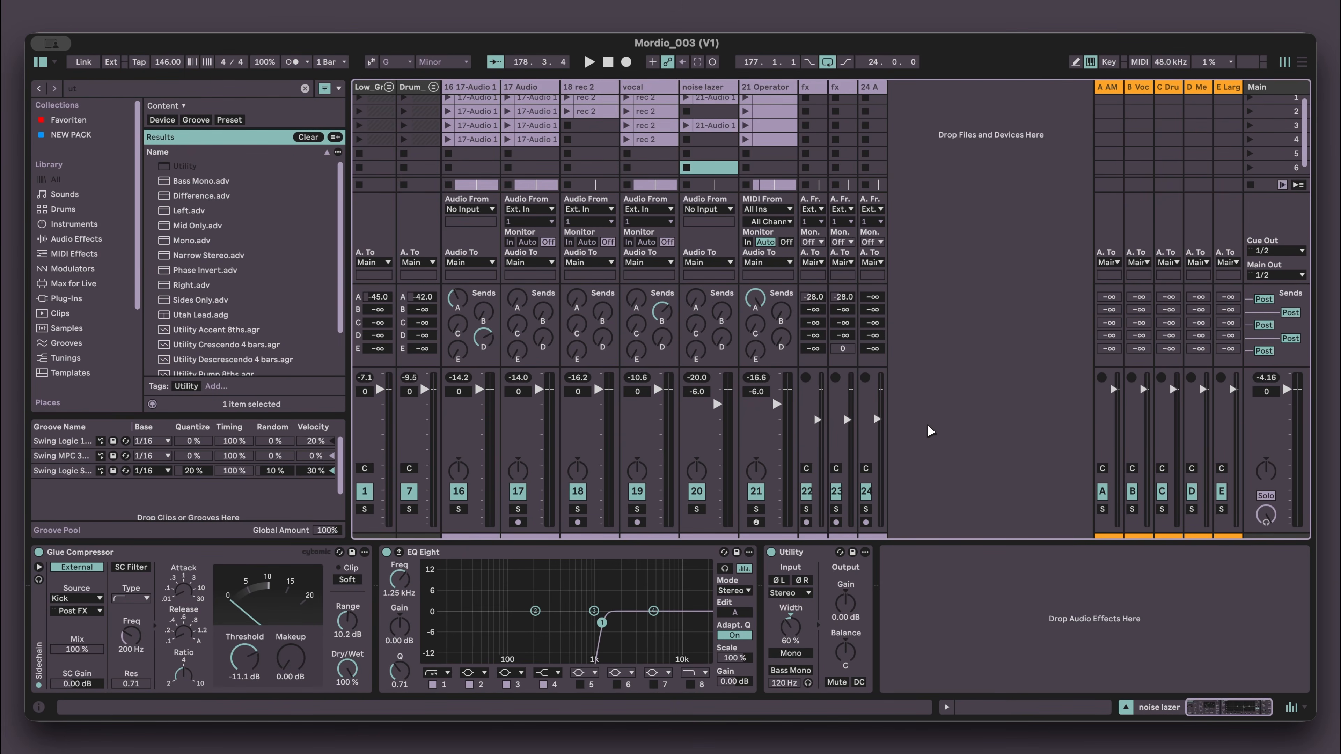
{"action": "left_click", "coordinate": [1108, 90]}
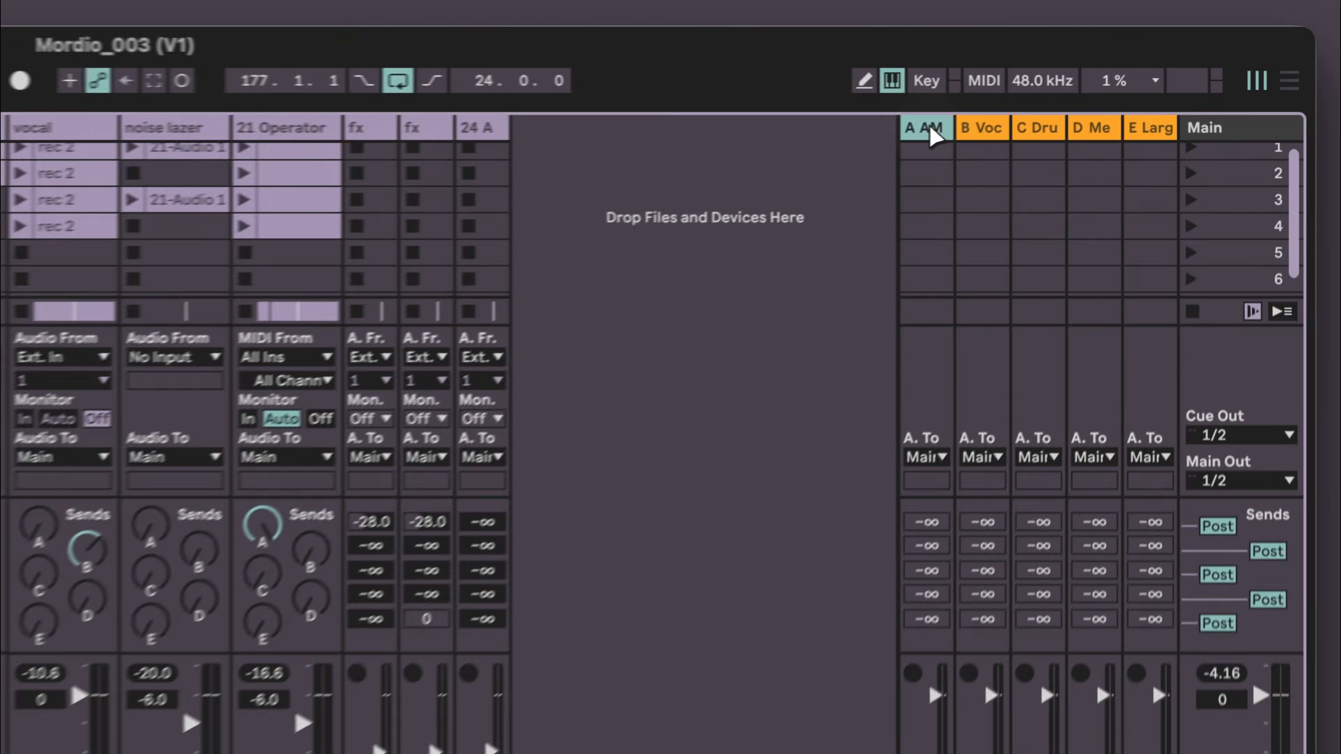
{"action": "left_click", "coordinate": [1137, 89]}
{"action": "left_click", "coordinate": [1165, 89]}
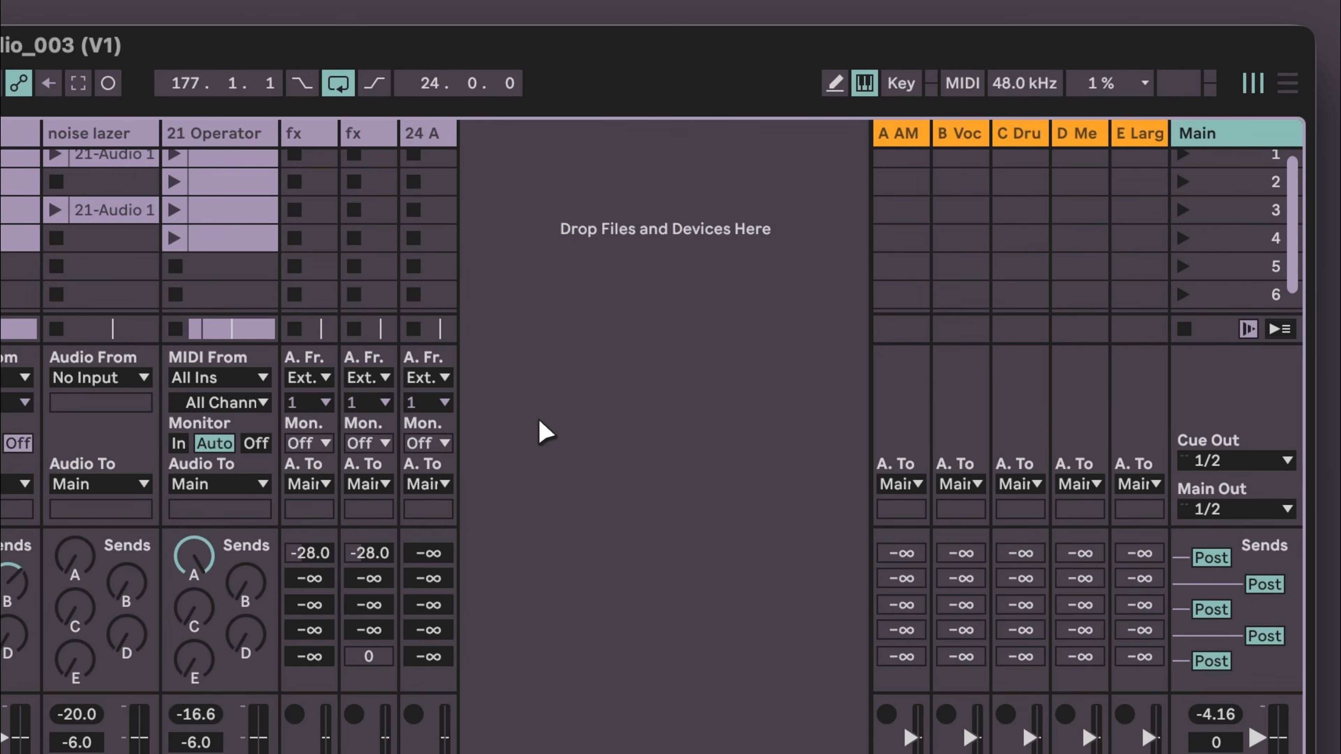
{"action": "key", "text": "Tab"}
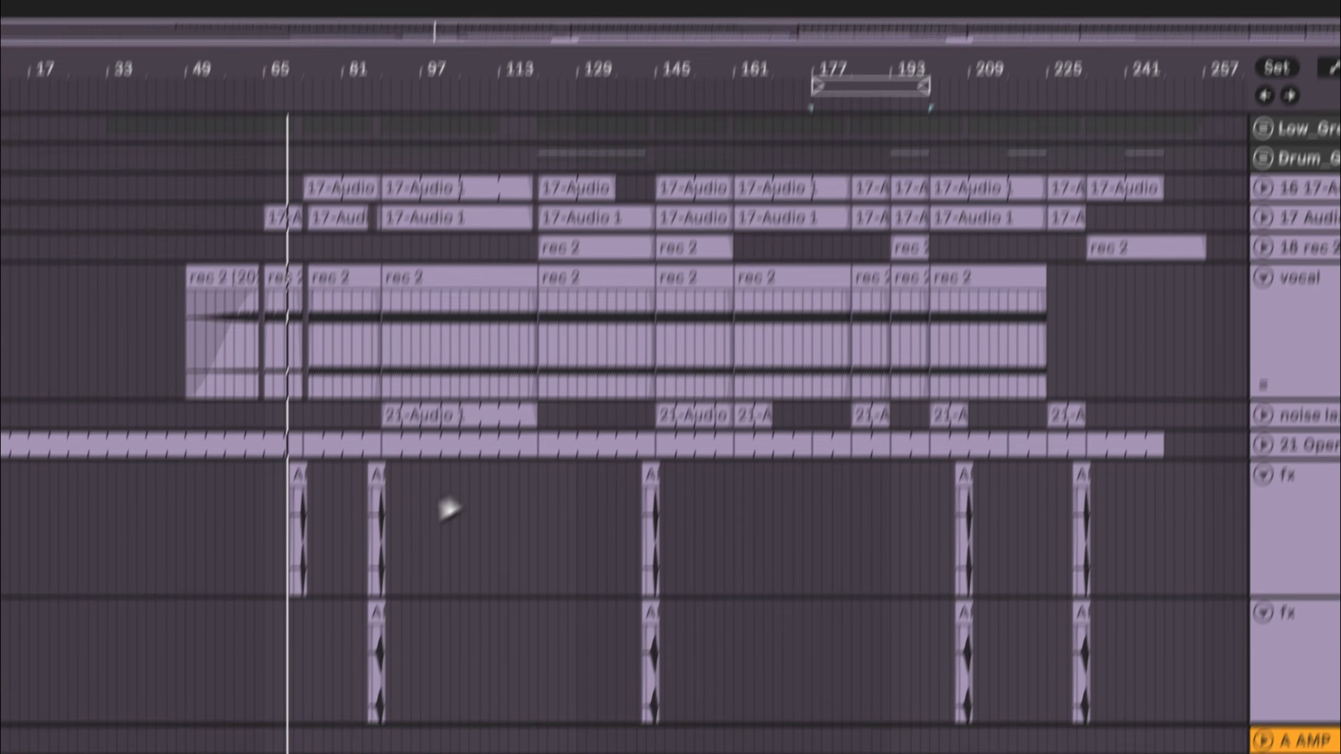
{"action": "key", "text": "Tab"}
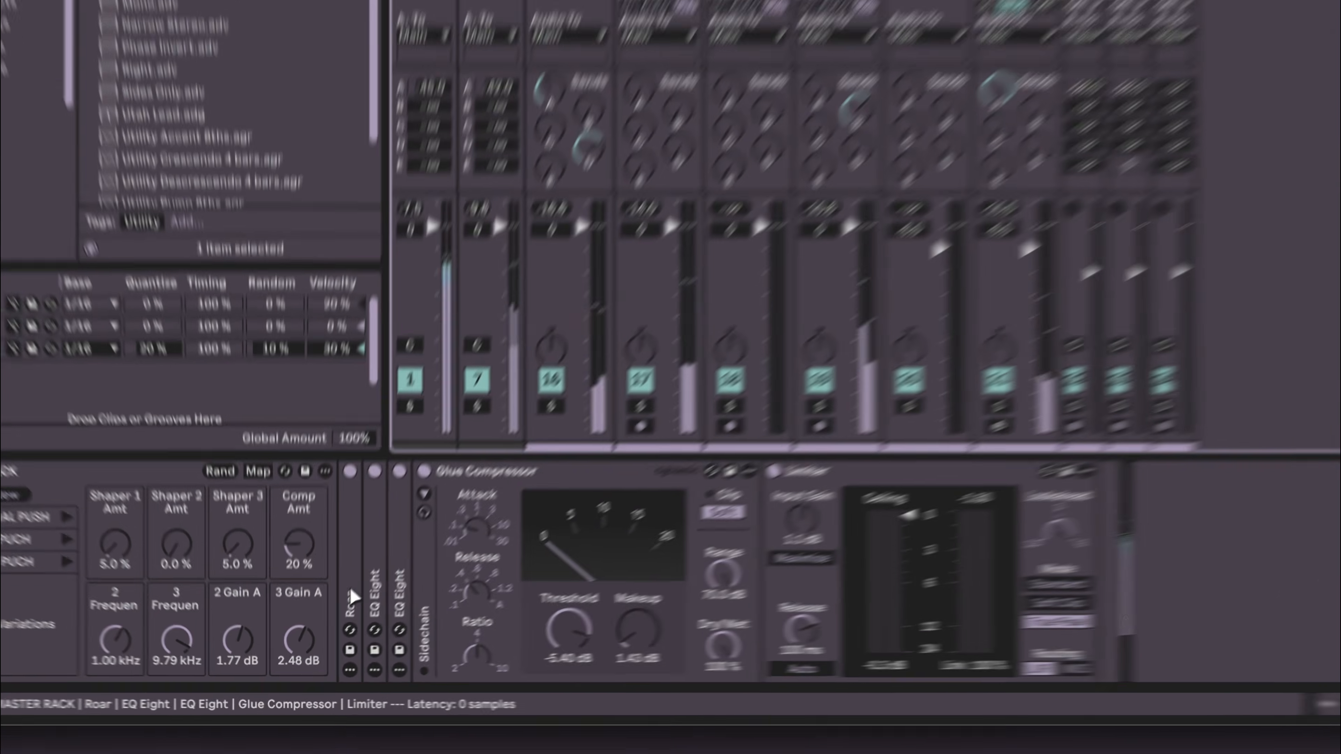
- Expand and examine the Roar and both EQ Eight devices in the Main track's chain
{"action": "double_click", "coordinate": [322, 634]}
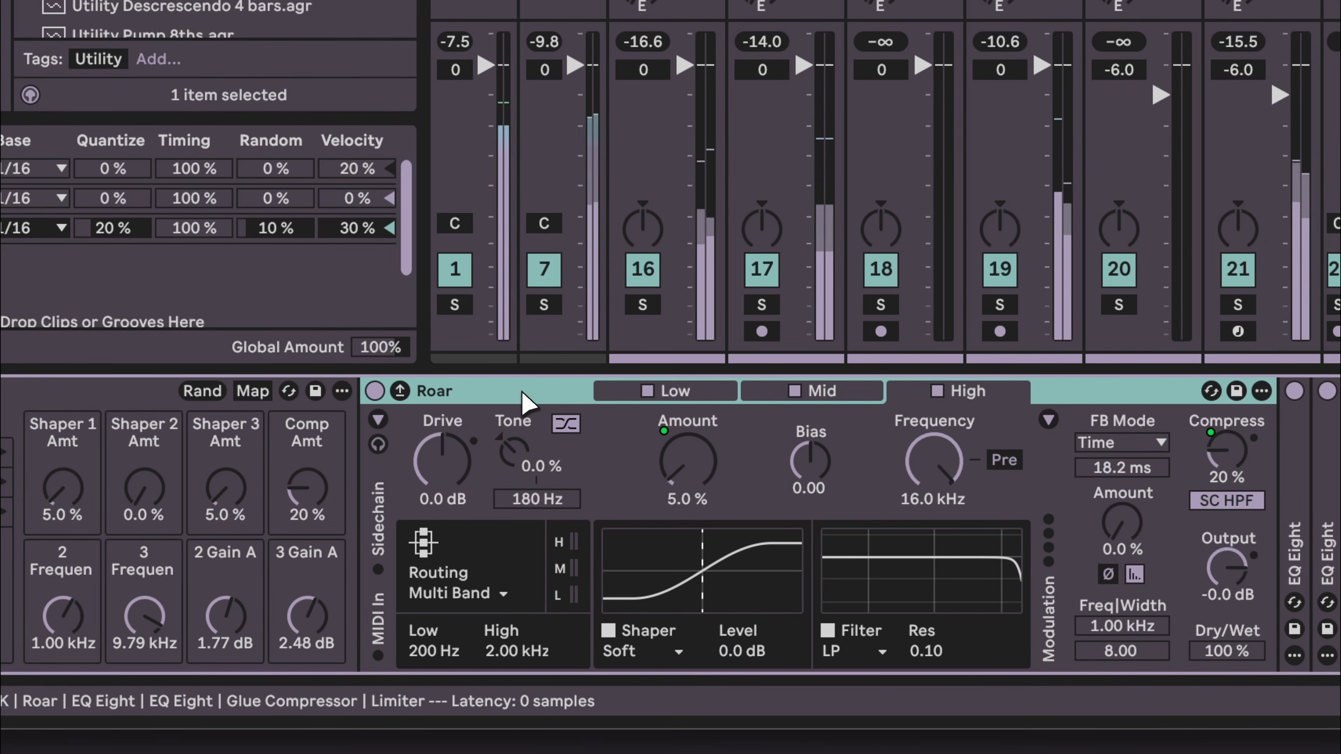
{"action": "double_click", "coordinate": [523, 404]}
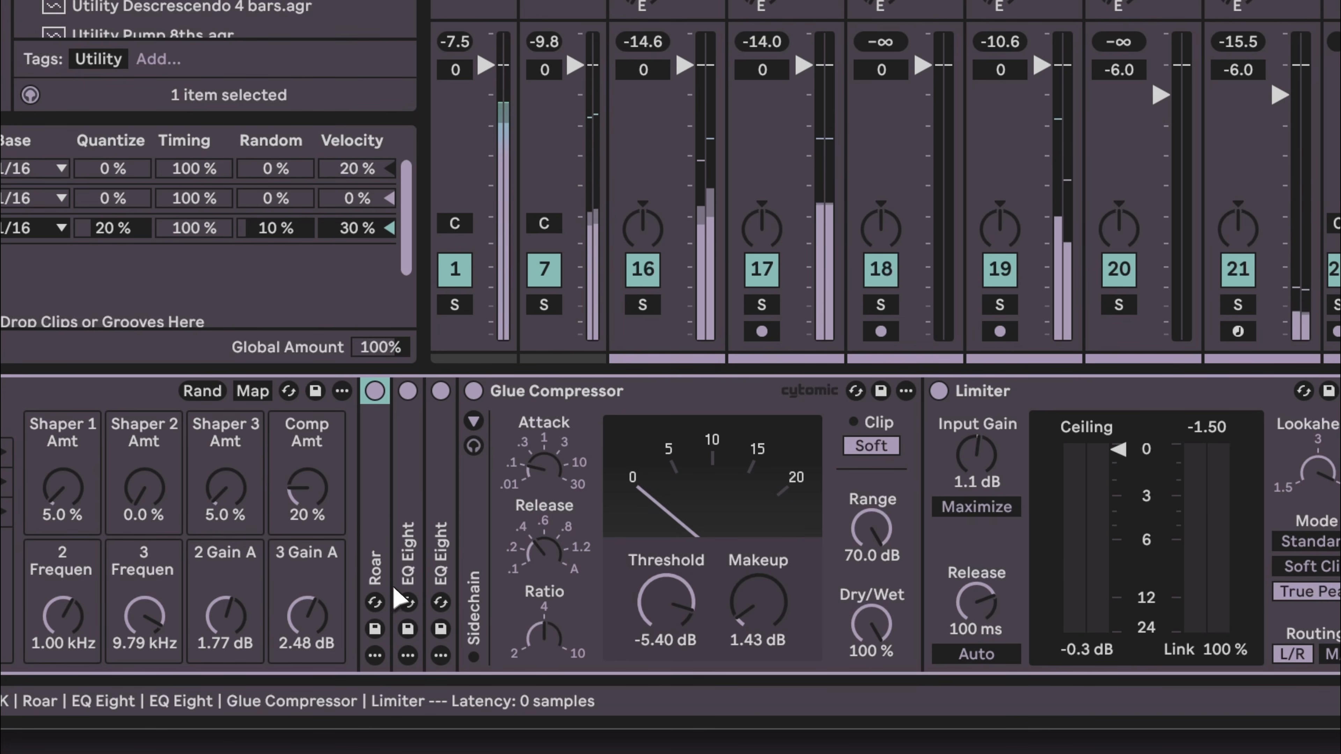
{"action": "double_click", "coordinate": [378, 569]}
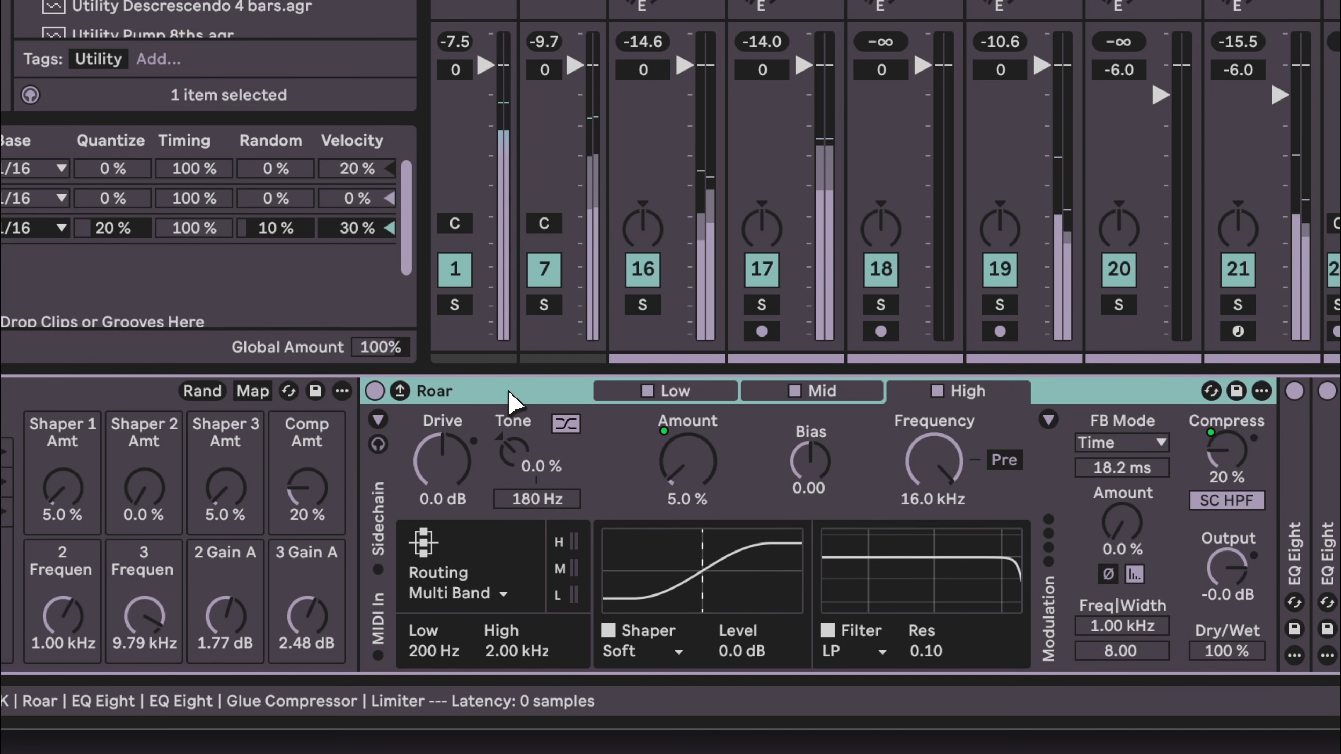
{"action": "double_click", "coordinate": [492, 392]}
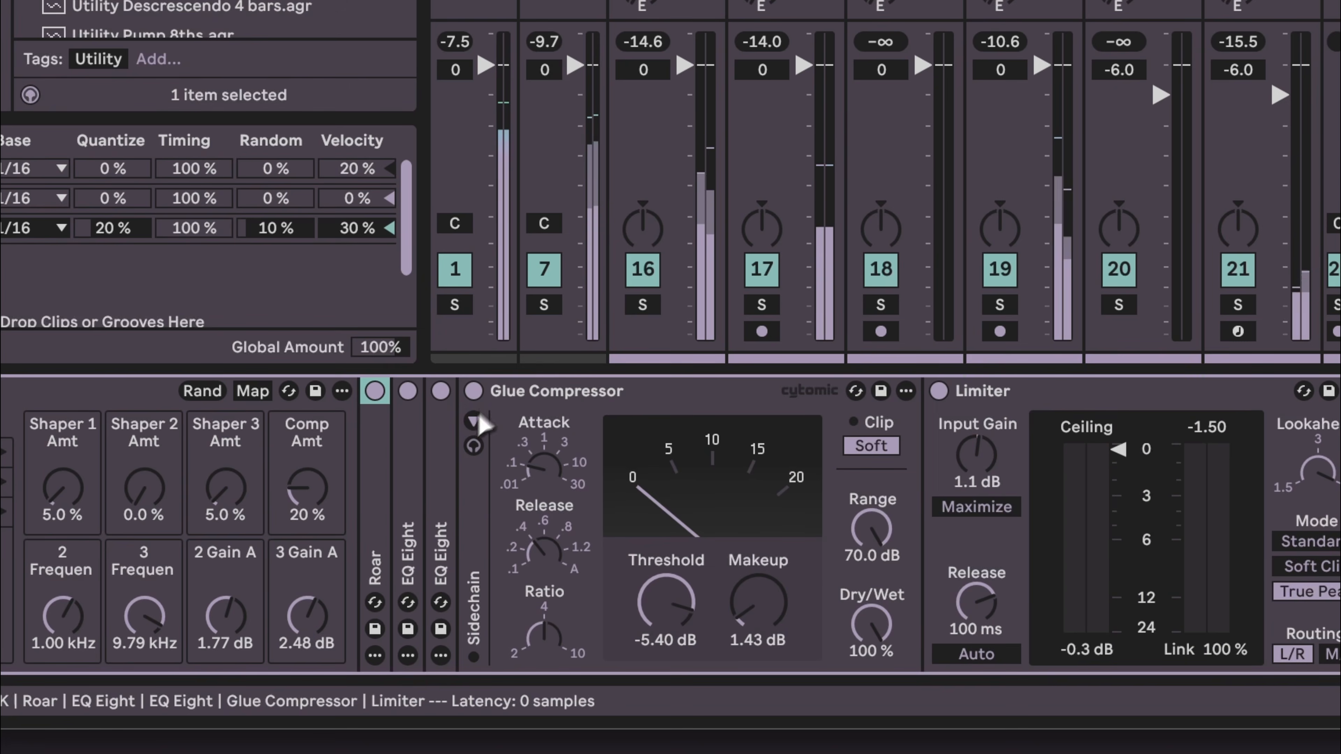
{"action": "double_click", "coordinate": [412, 537]}
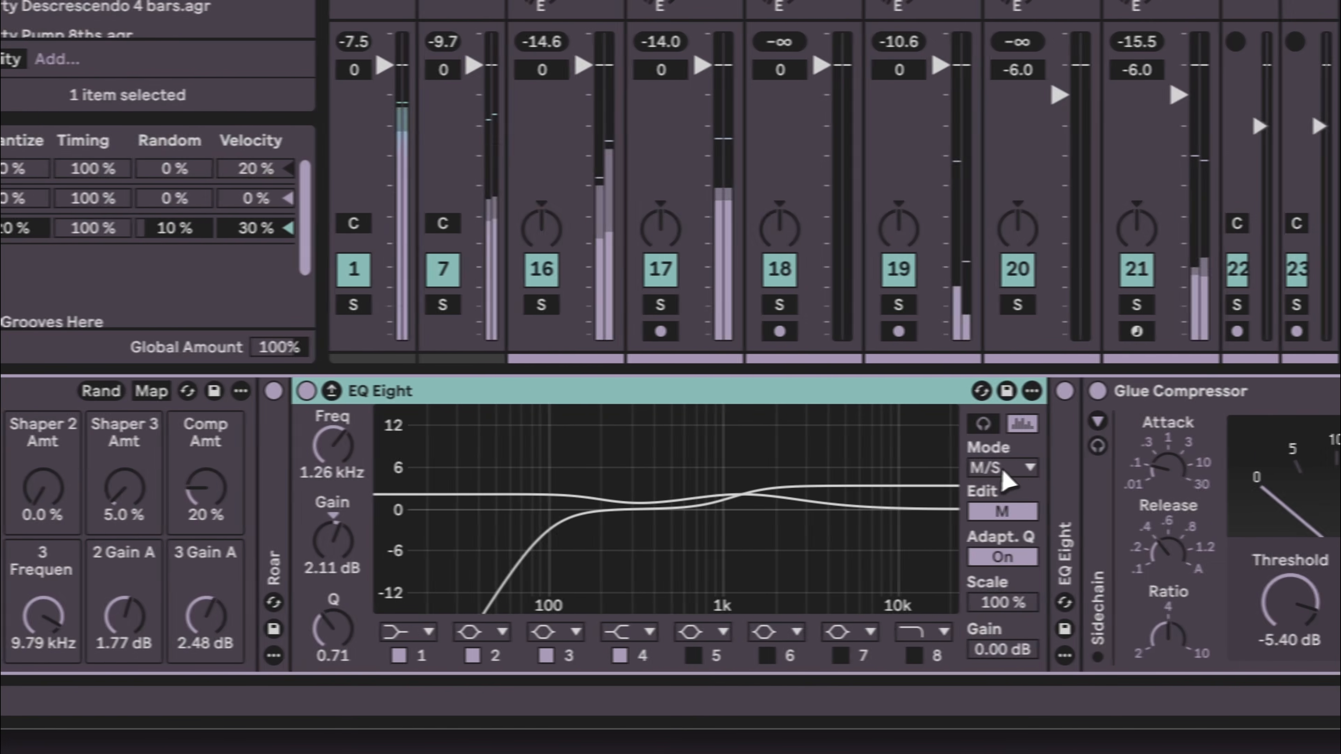
{"action": "left_click", "coordinate": [1103, 468]}
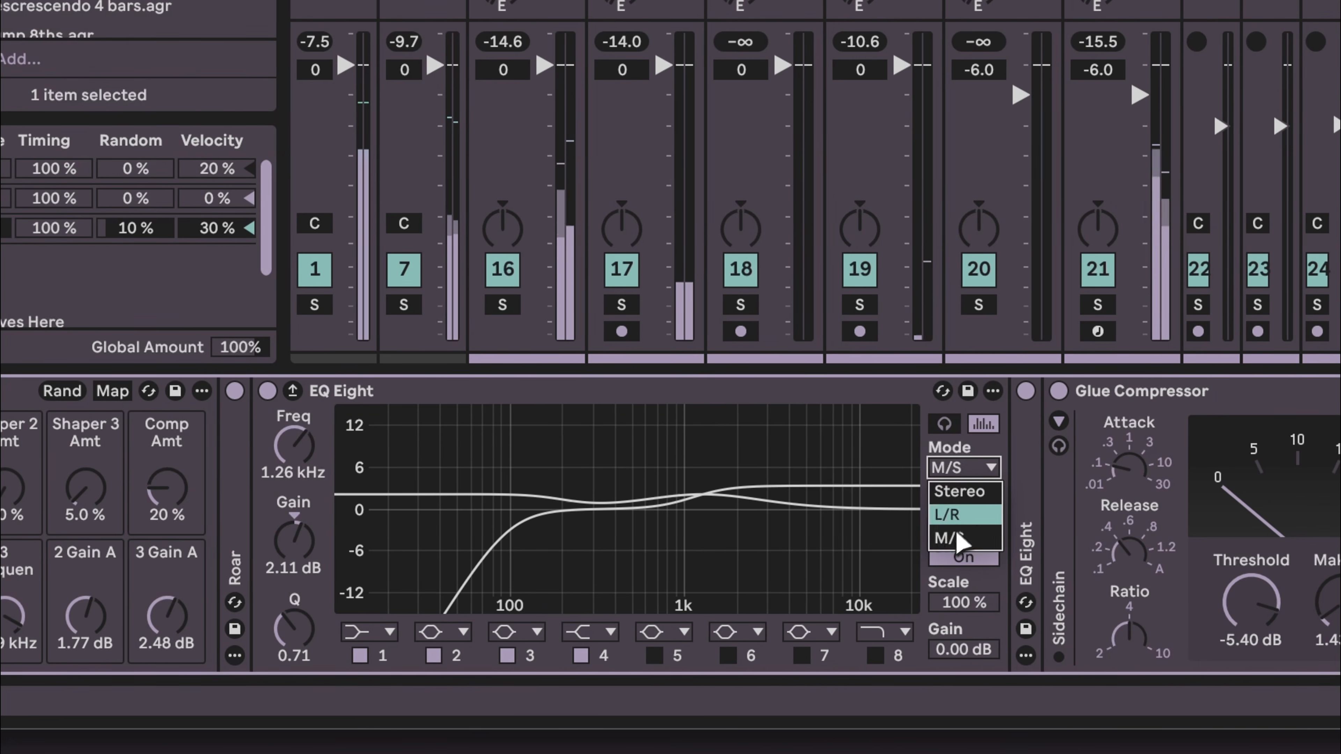
{"action": "left_click", "coordinate": [948, 540]}
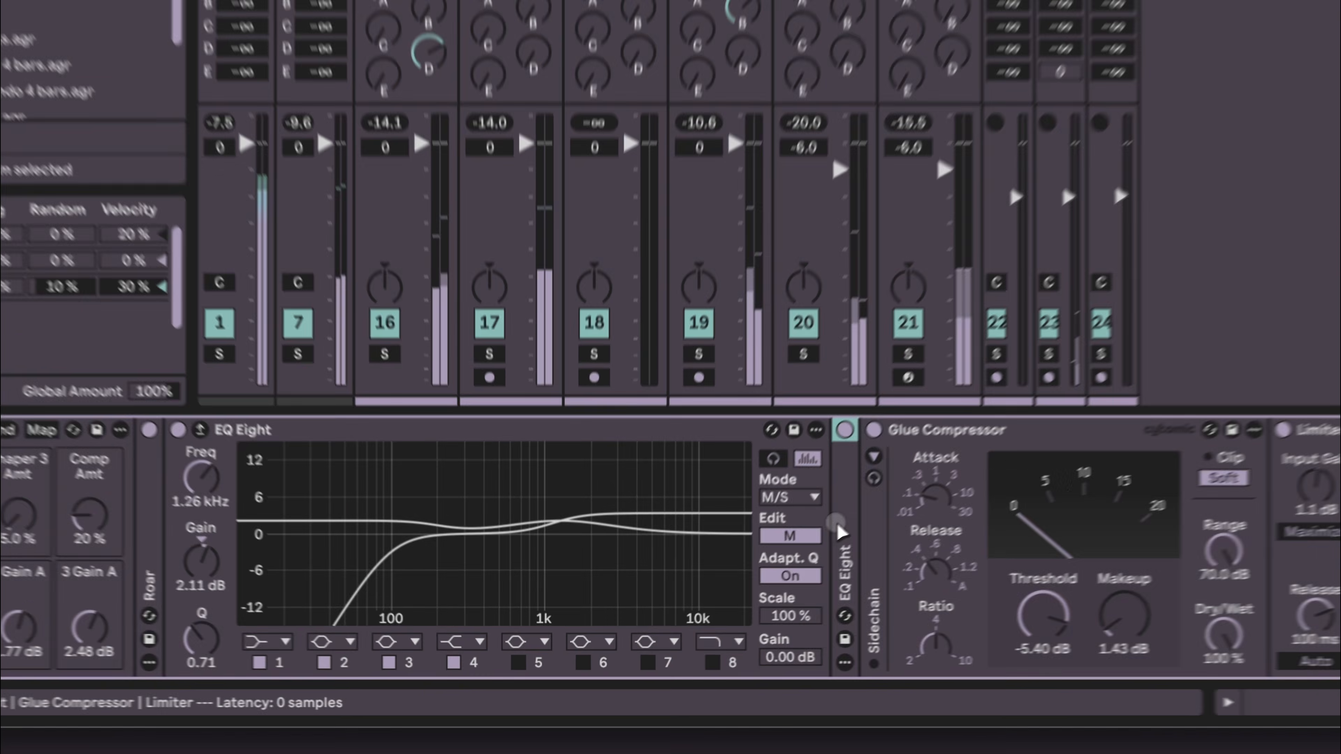
{"action": "double_click", "coordinate": [836, 520]}
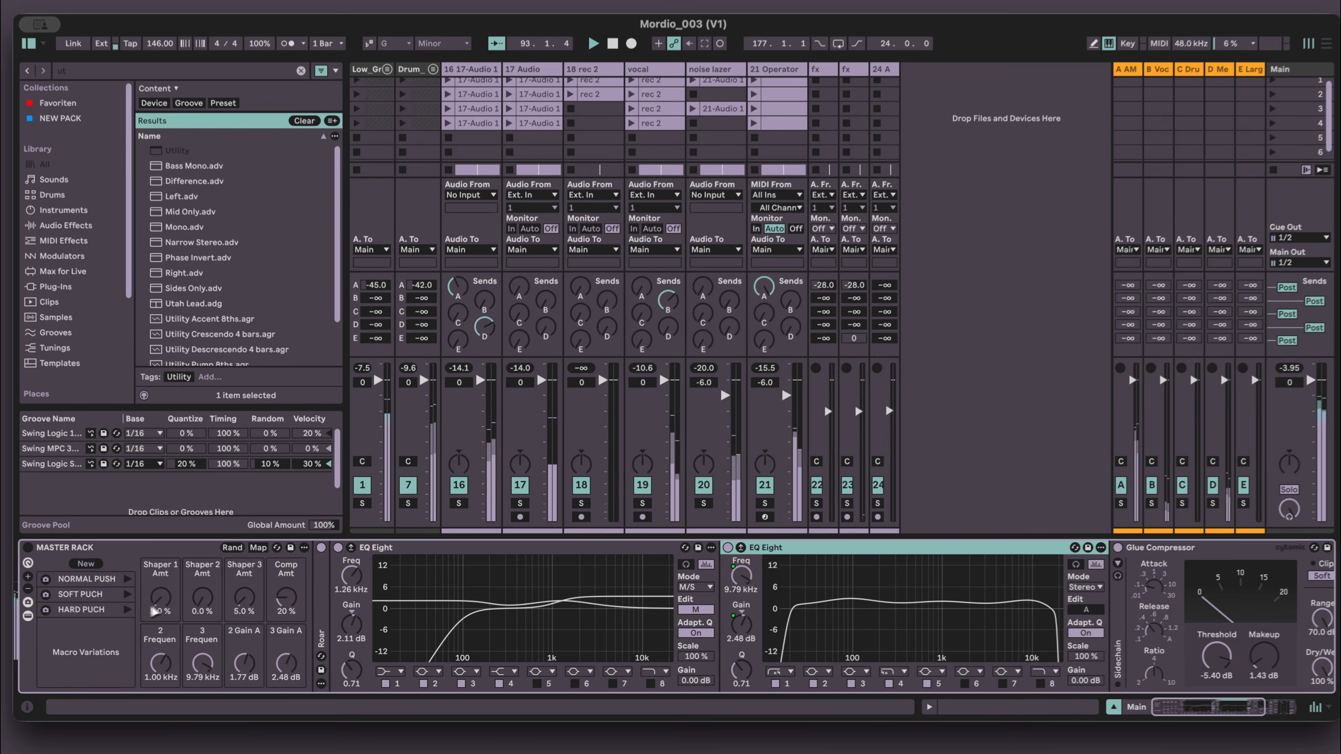
{"action": "scroll", "coordinate": [669, 594], "scroll_direction": "right", "scroll_amount": 5}
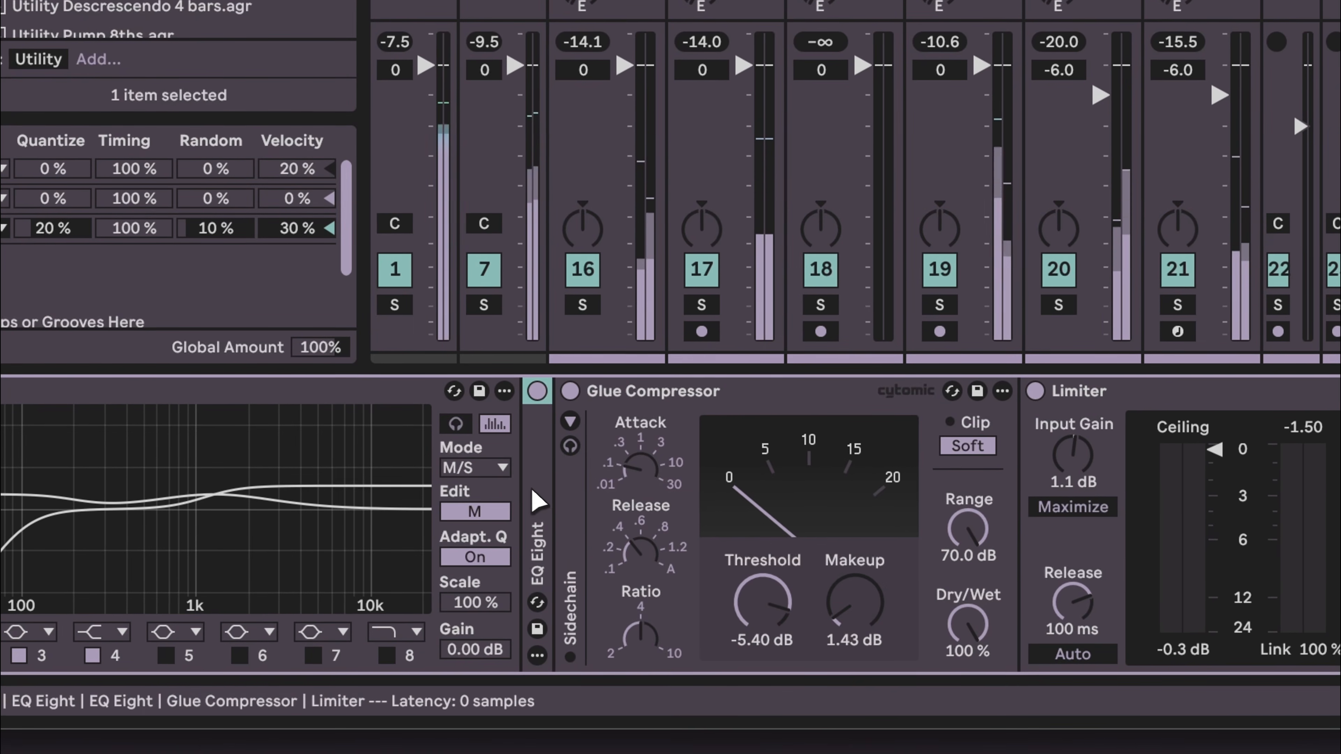
- Set the Main track's Glue Compressor threshold to -4.13 dB while auditioning the mix
{"action": "left_click", "coordinate": [618, 391]}
{"action": "key", "text": "space"}
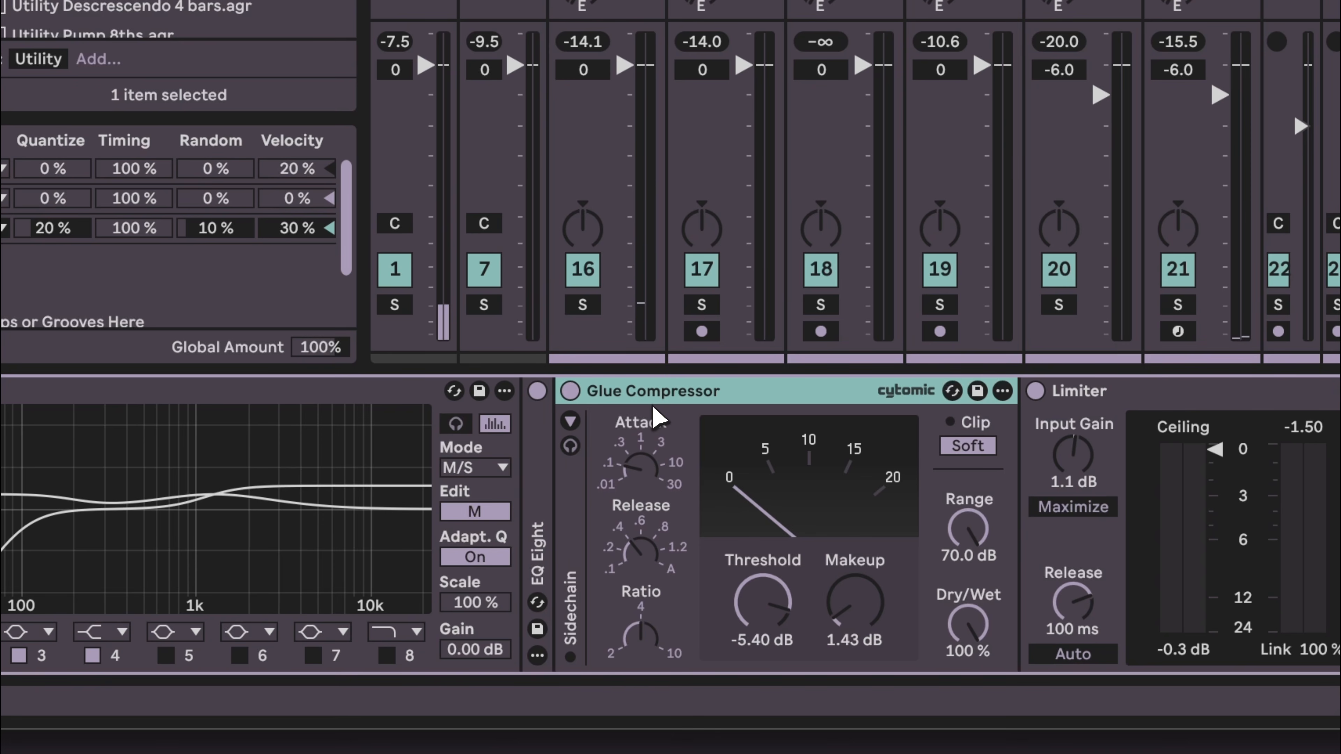
{"action": "key", "text": "space"}
{"action": "scroll", "coordinate": [763, 602], "scroll_direction": "down", "scroll_amount": 6}
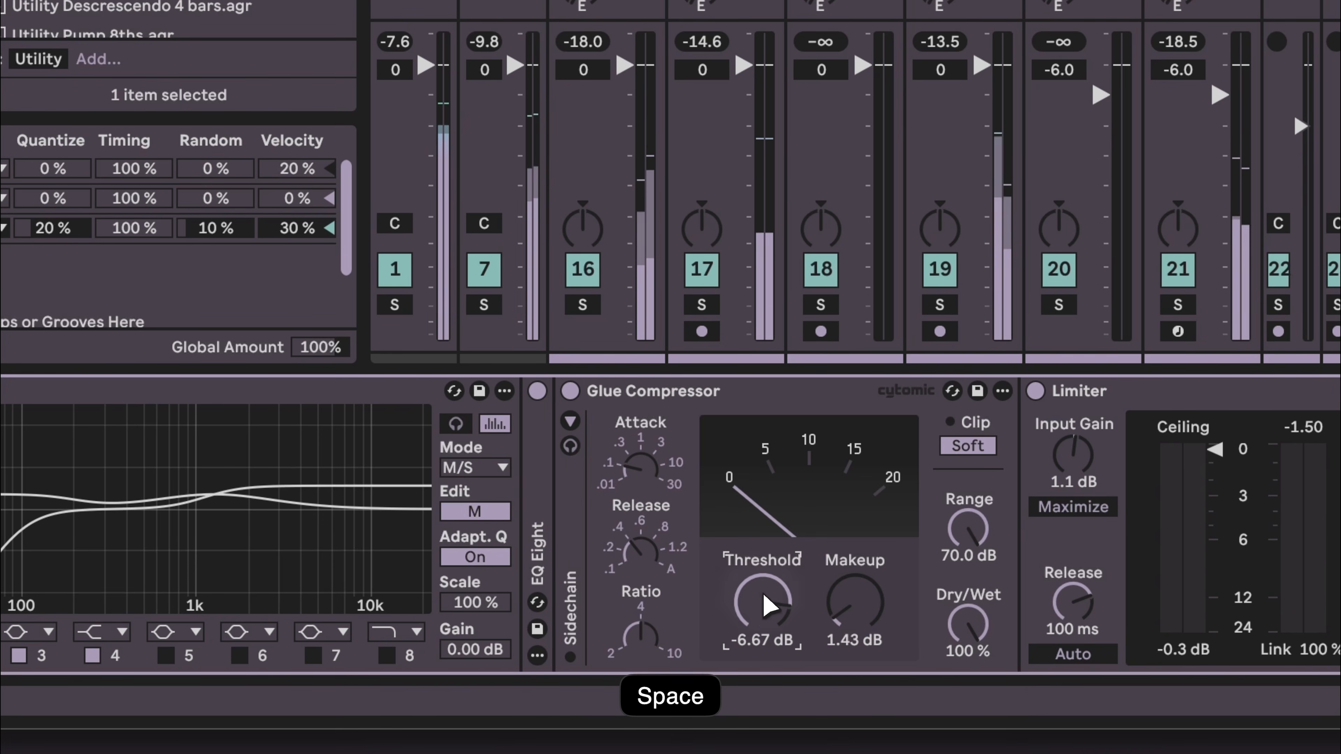
{"action": "scroll", "coordinate": [768, 605], "scroll_direction": "down", "scroll_amount": 8}
{"action": "left_click_drag", "start_coordinate": [768, 596], "coordinate": [762, 591]}
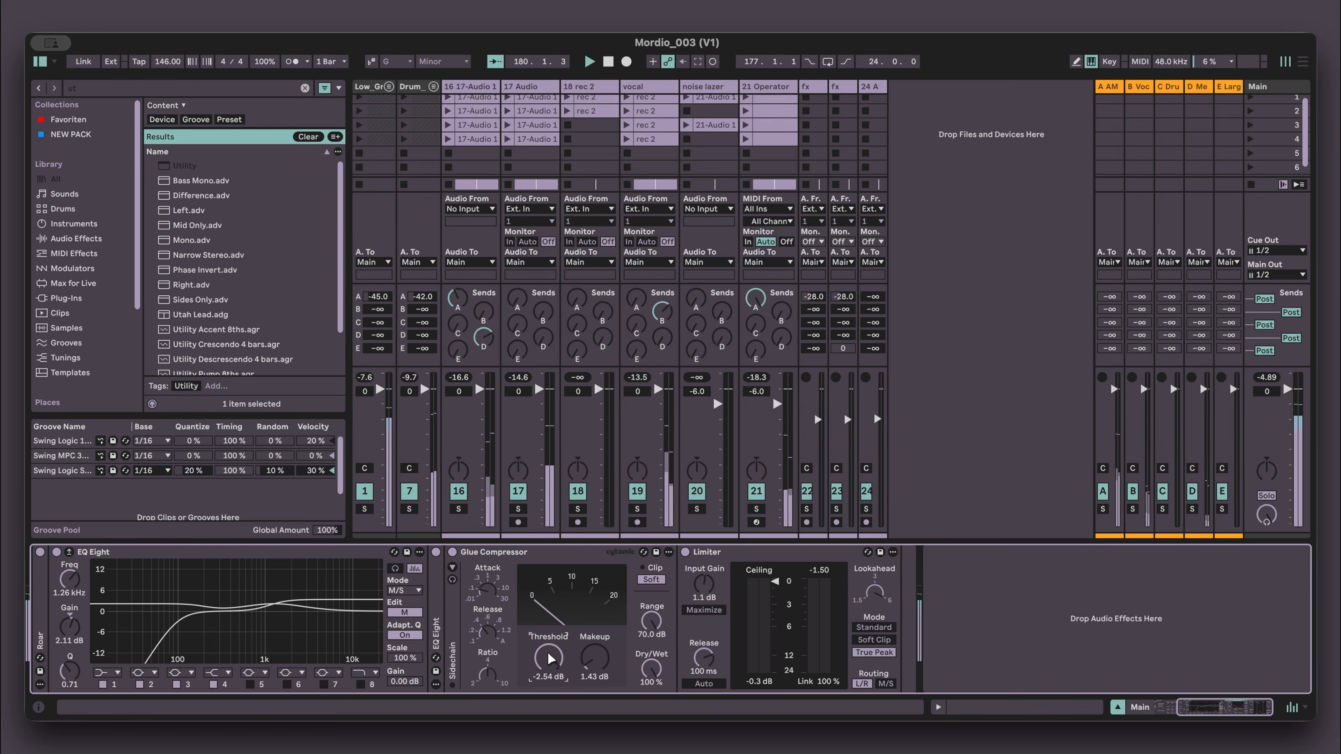
{"action": "scroll", "coordinate": [539, 655], "scroll_direction": "up", "scroll_amount": 1}
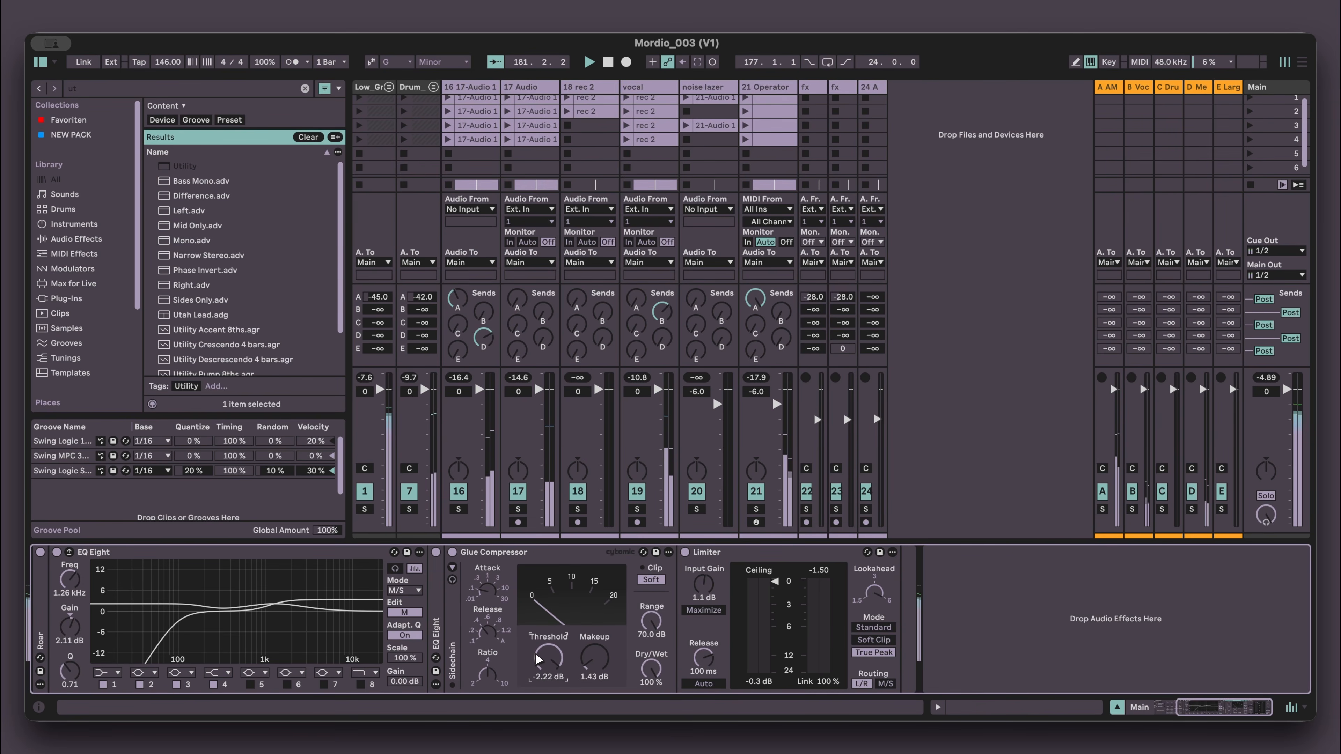
{"action": "scroll", "coordinate": [550, 651], "scroll_direction": "down", "scroll_amount": 1}
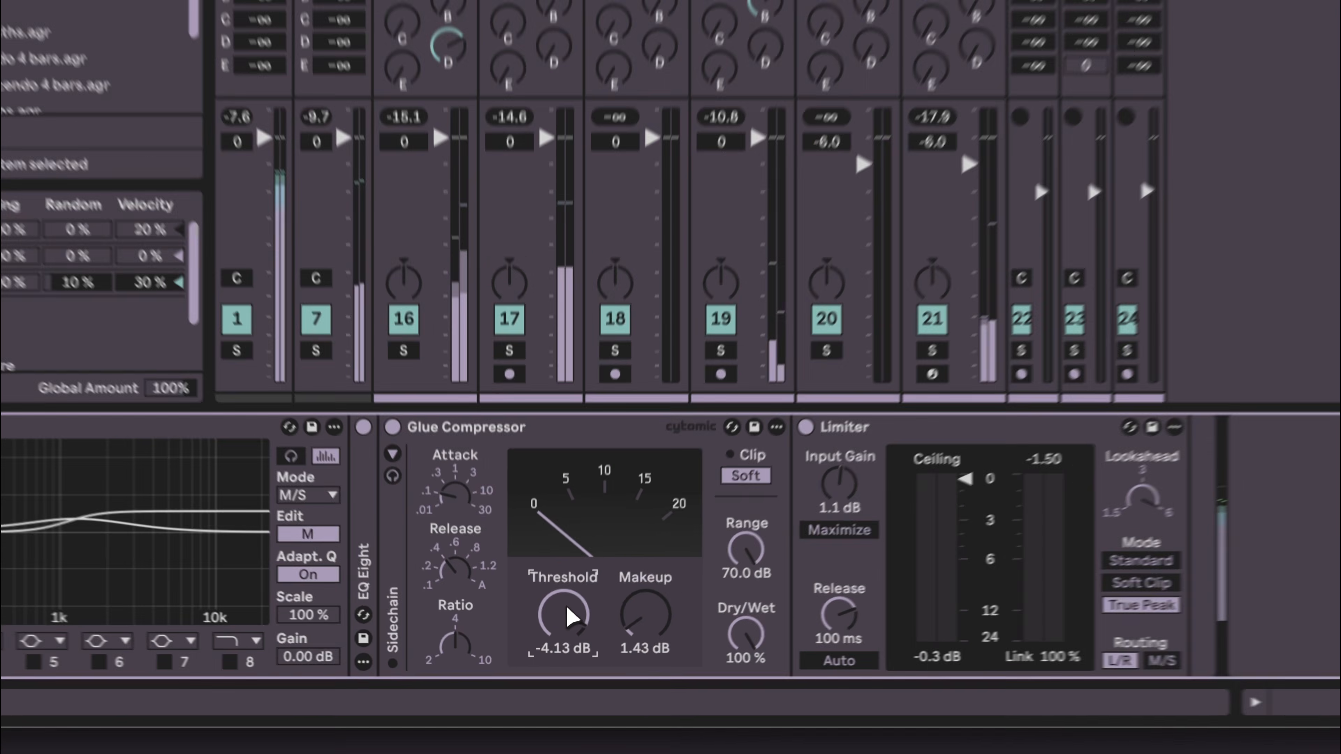
- Reset the Main track Limiter's input gain to 0.0 dB, auditioning the mix in Arrangement view
{"action": "key", "text": "space"}
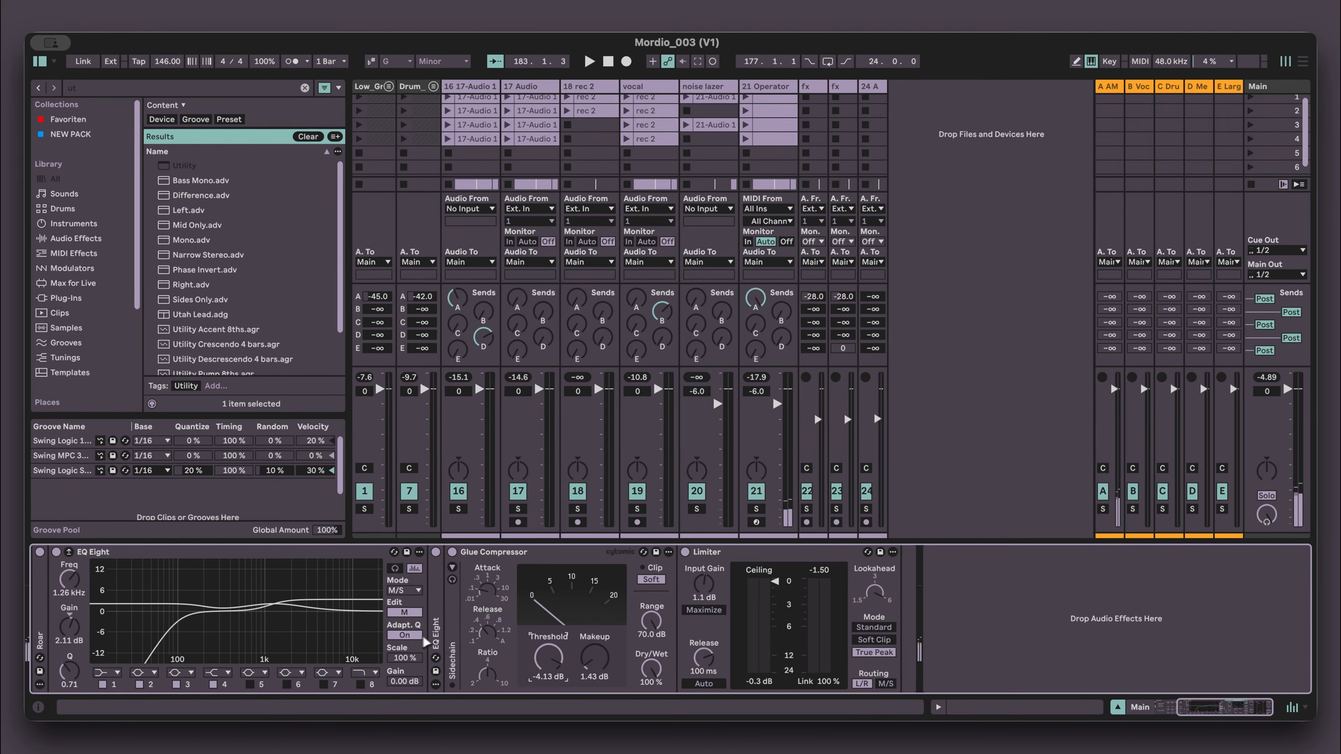
{"action": "scroll", "coordinate": [409, 632], "scroll_direction": "left", "scroll_amount": 5}
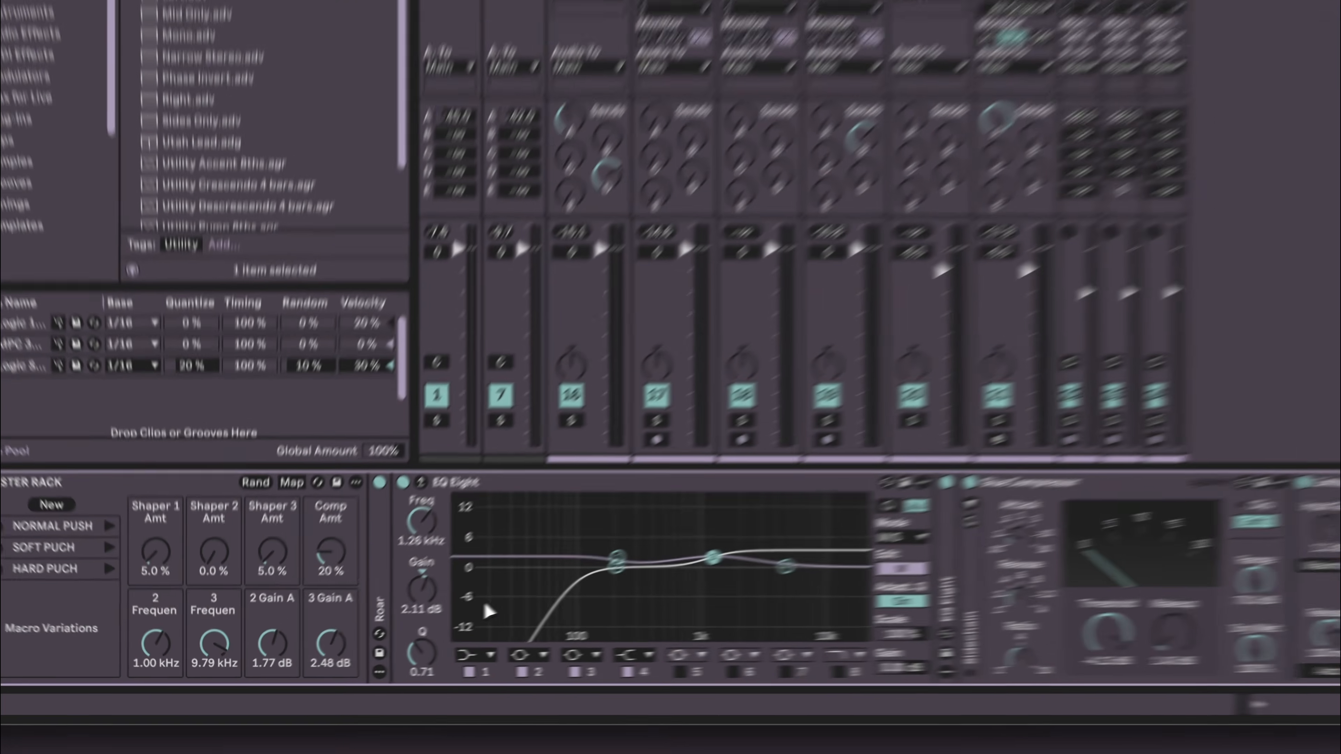
{"action": "key", "text": "space"}
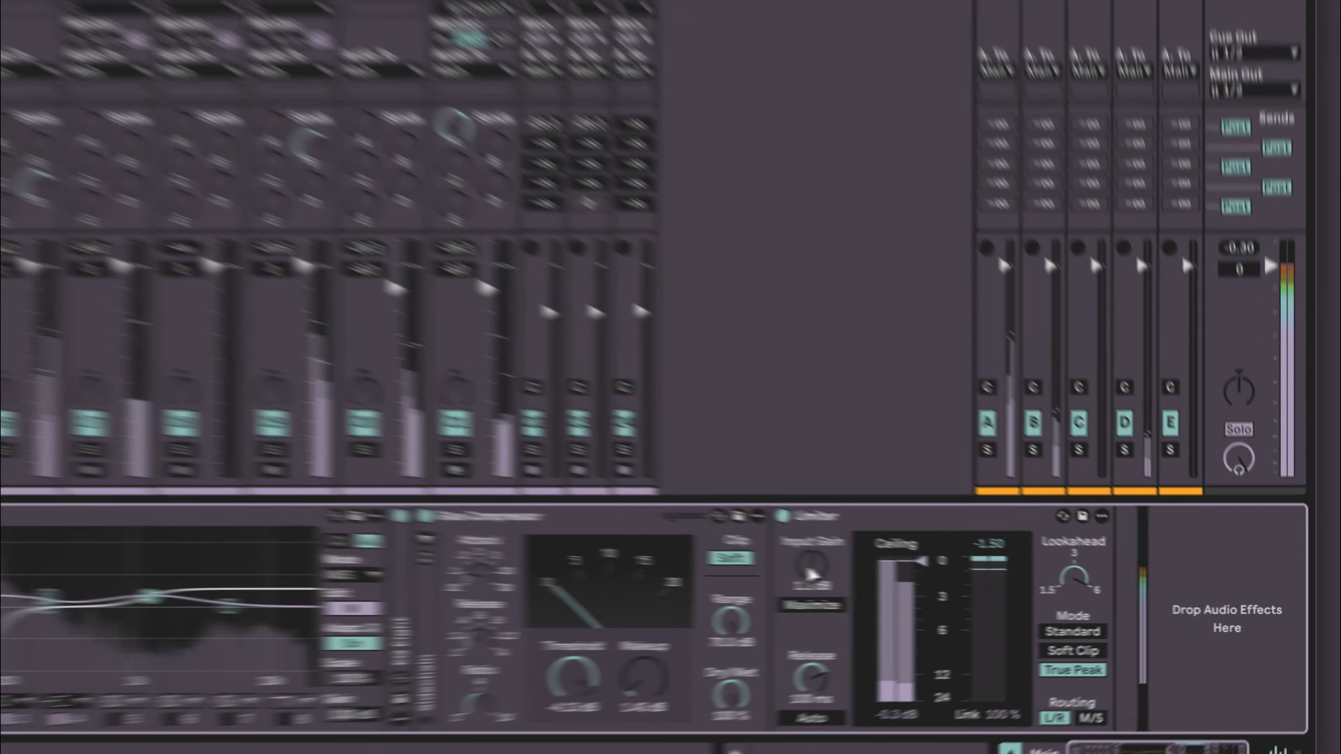
{"action": "left_click", "coordinate": [986, 584]}
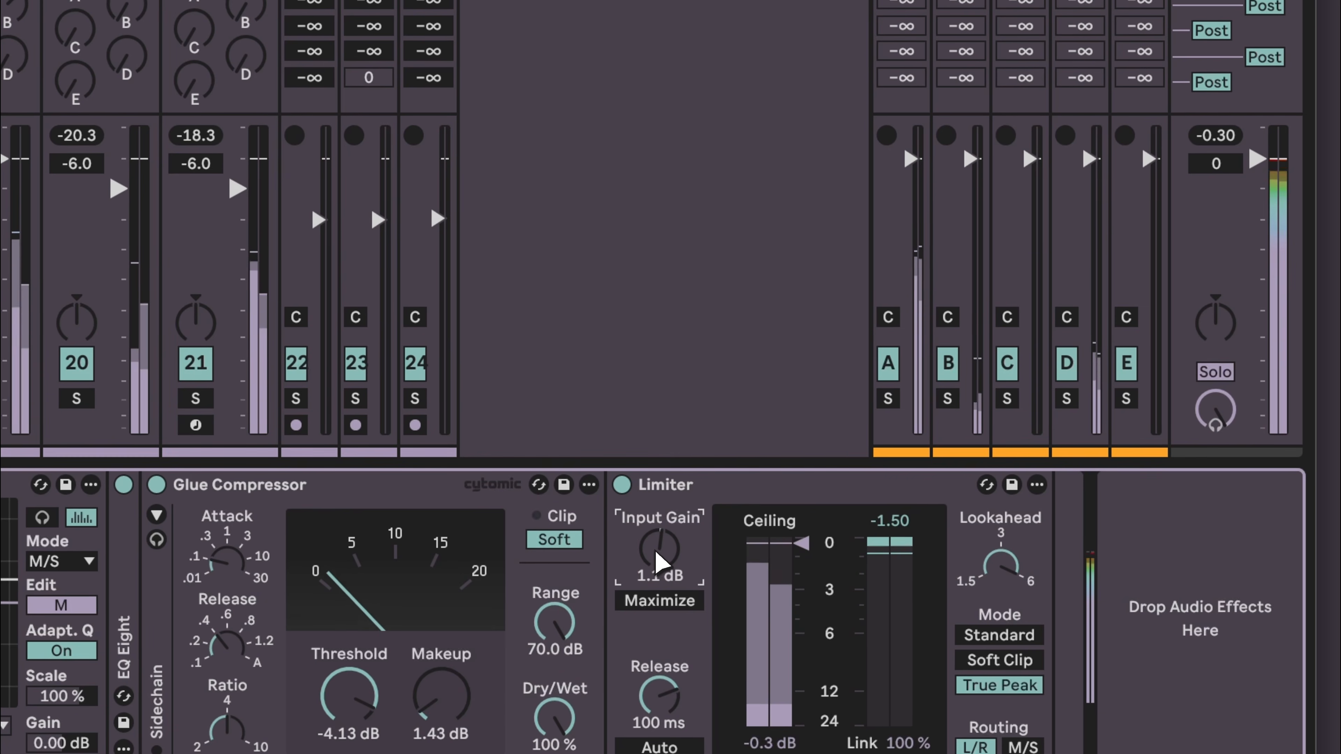
{"action": "left_click", "coordinate": [718, 230]}
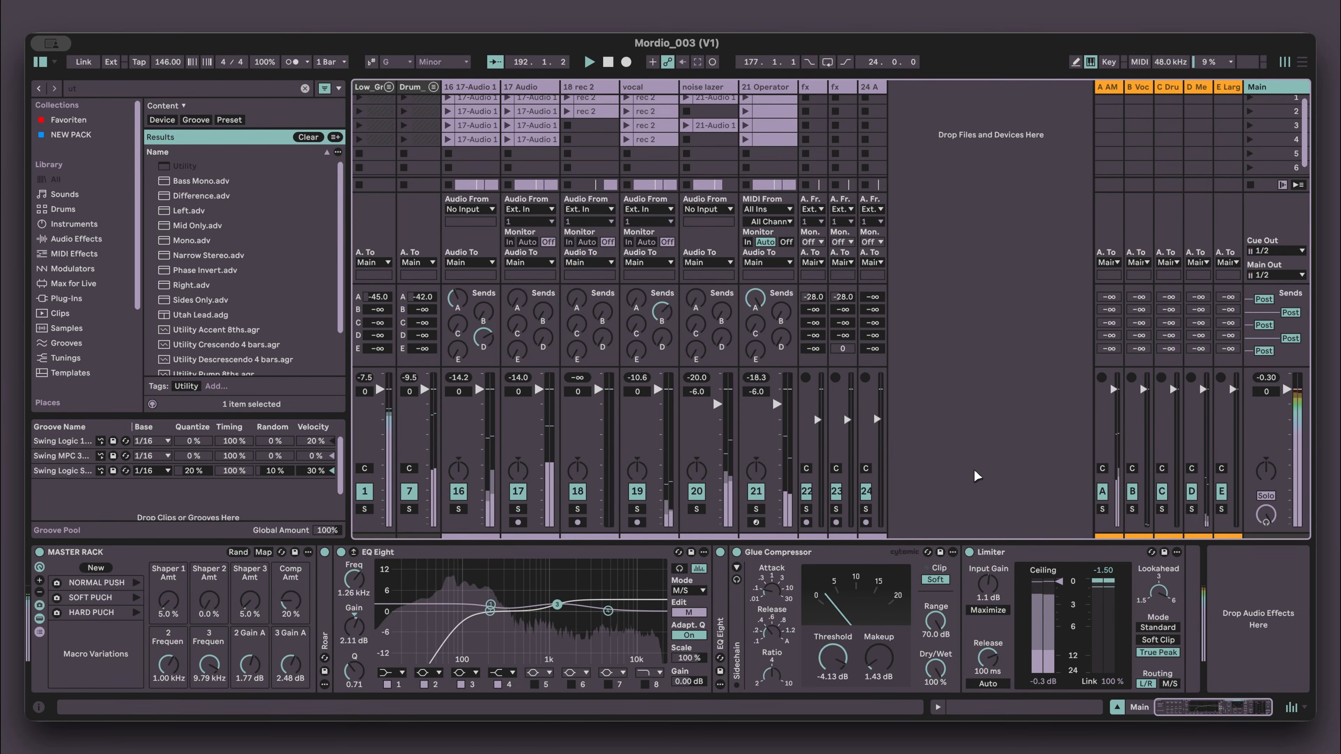
{"action": "key", "text": "Tab"}
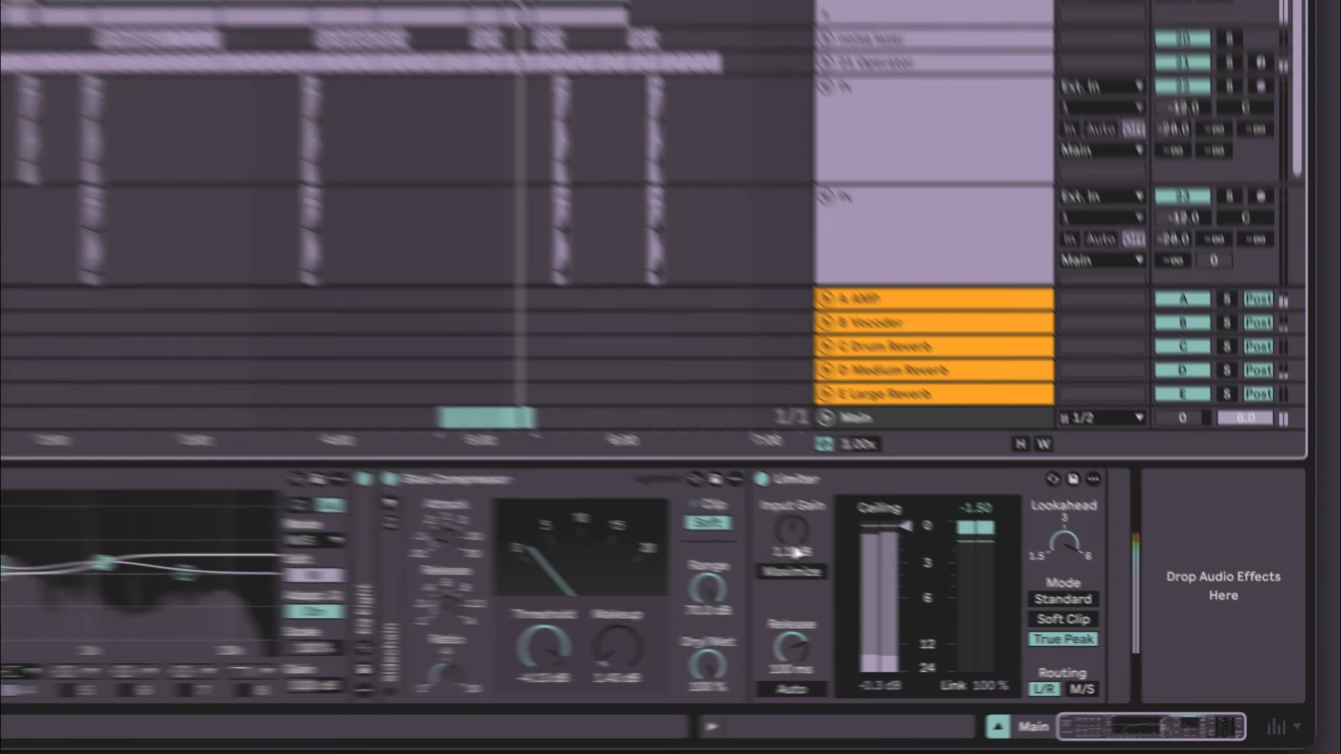
{"action": "double_click", "coordinate": [989, 594]}
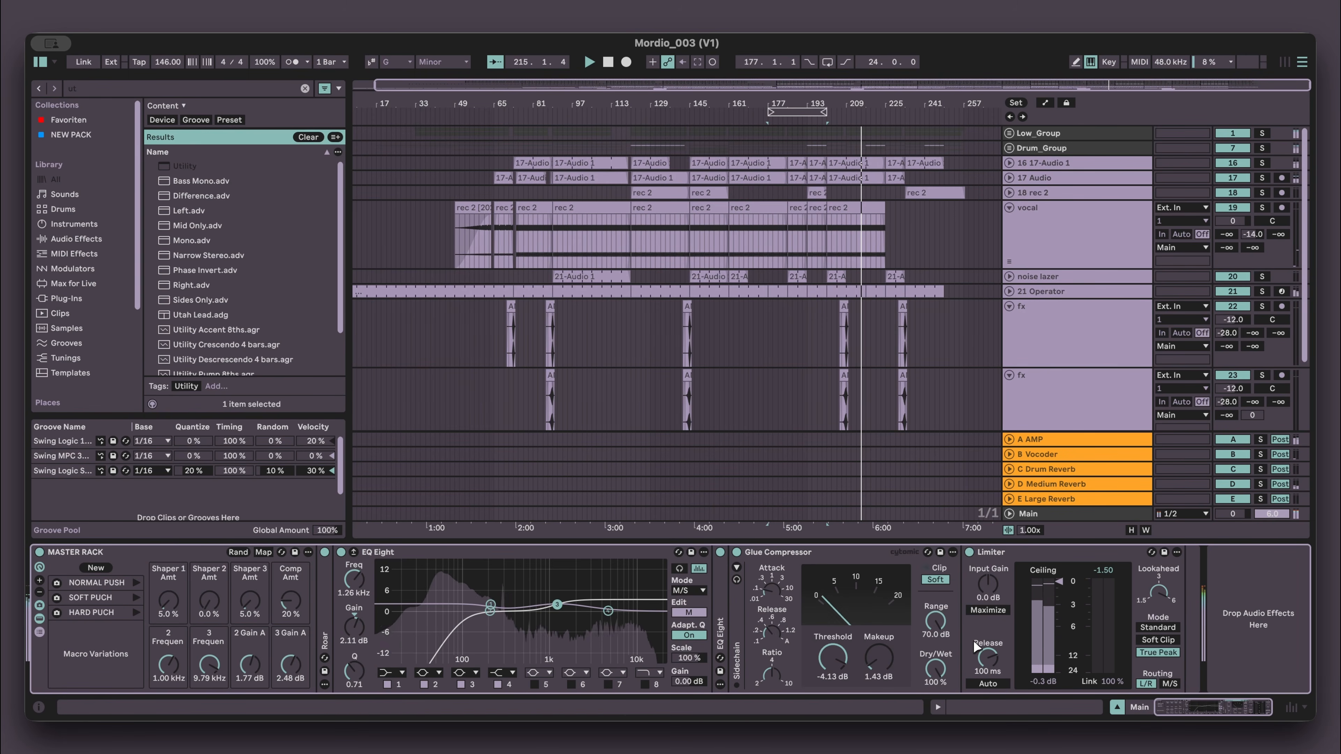
{"action": "key", "text": "space"}
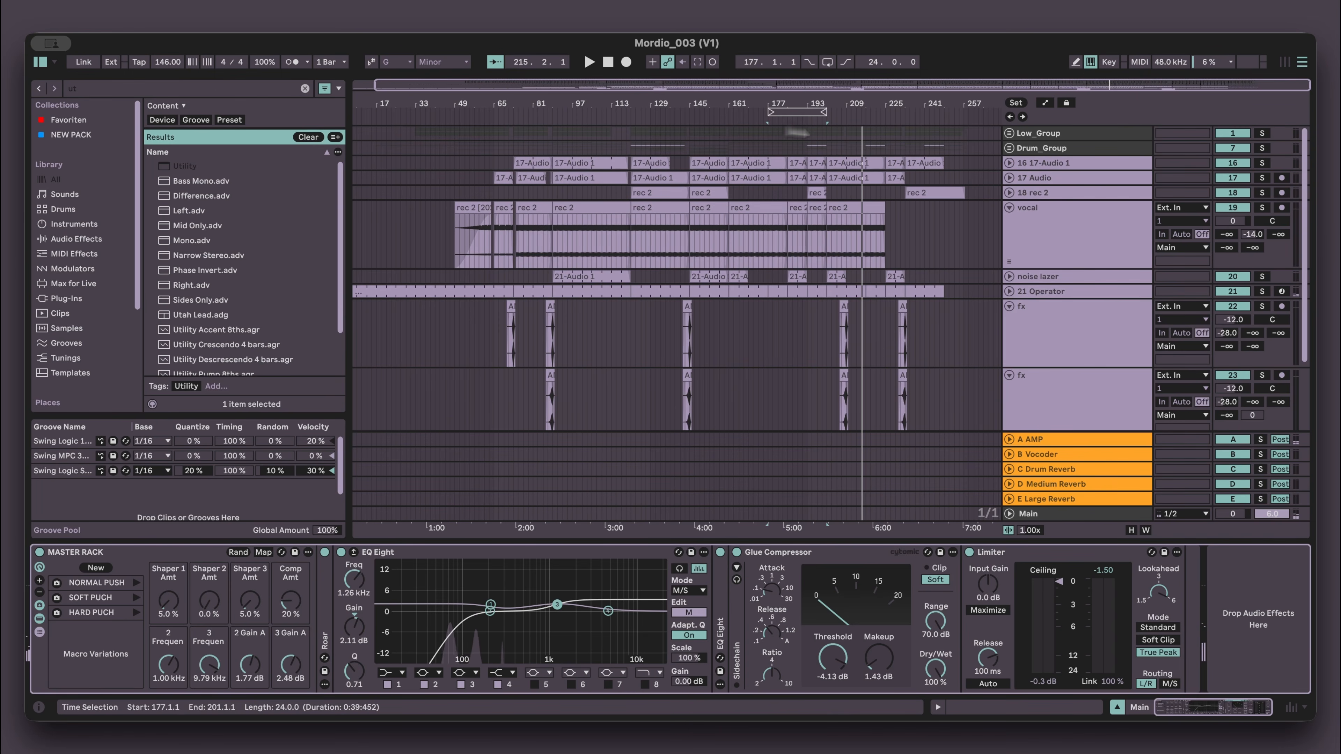
- Check the end of the arrangement, select the whole song and open the Export Audio/Video dialog
{"action": "left_click_drag", "start_coordinate": [959, 162], "coordinate": [1005, 257]}
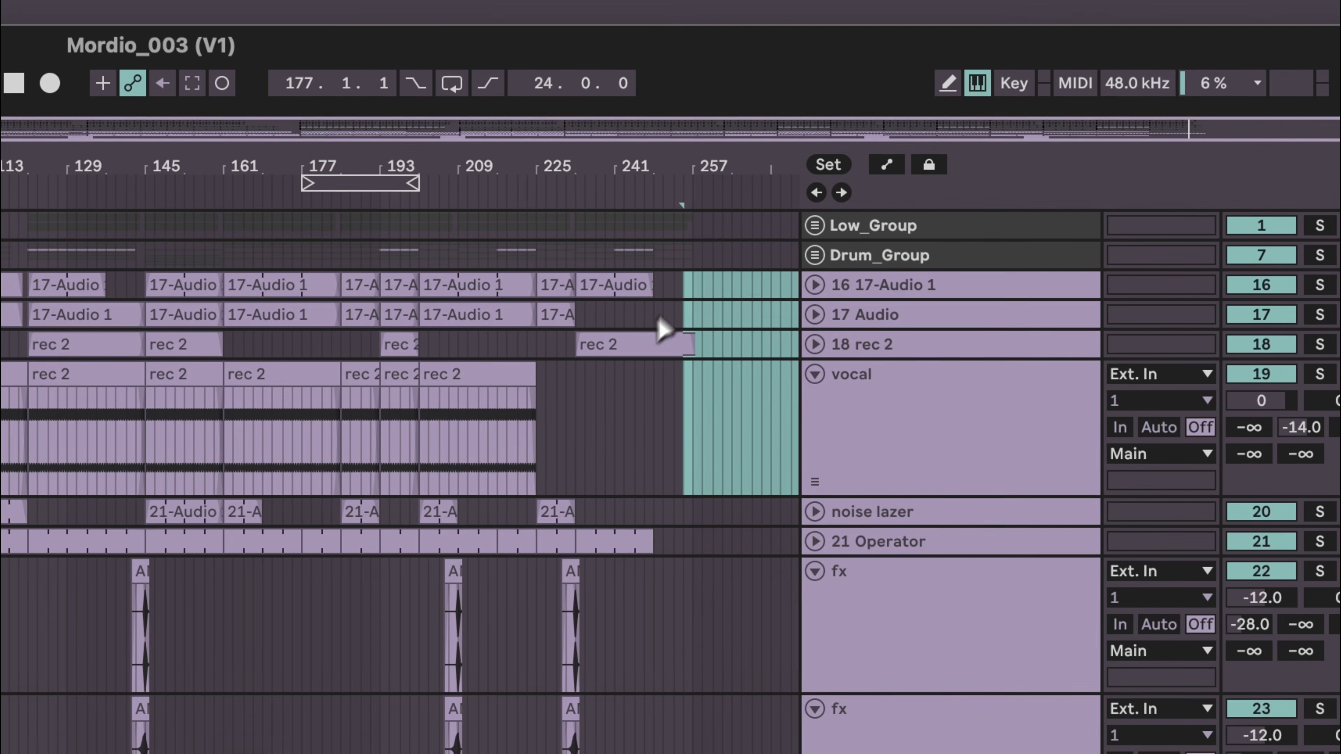
{"action": "left_click", "coordinate": [945, 157]}
{"action": "key", "text": "space"}
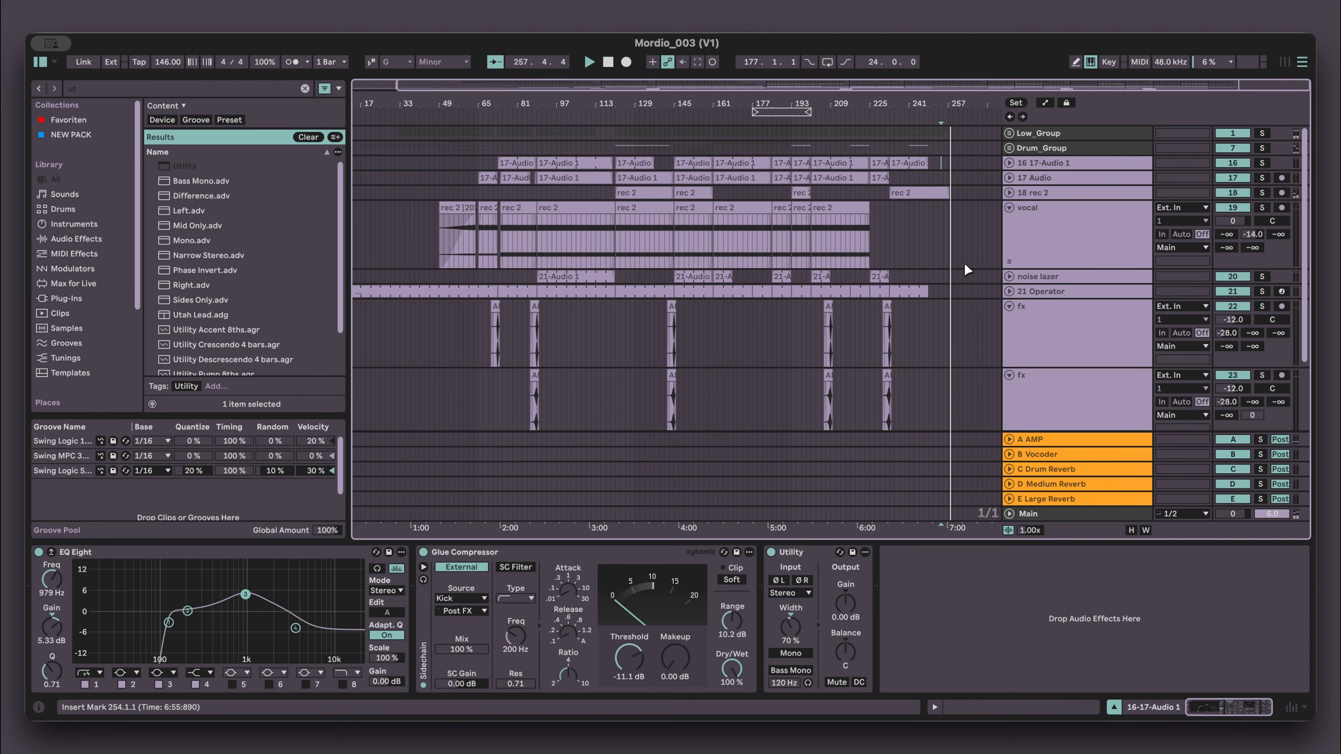
{"action": "key", "text": "space"}
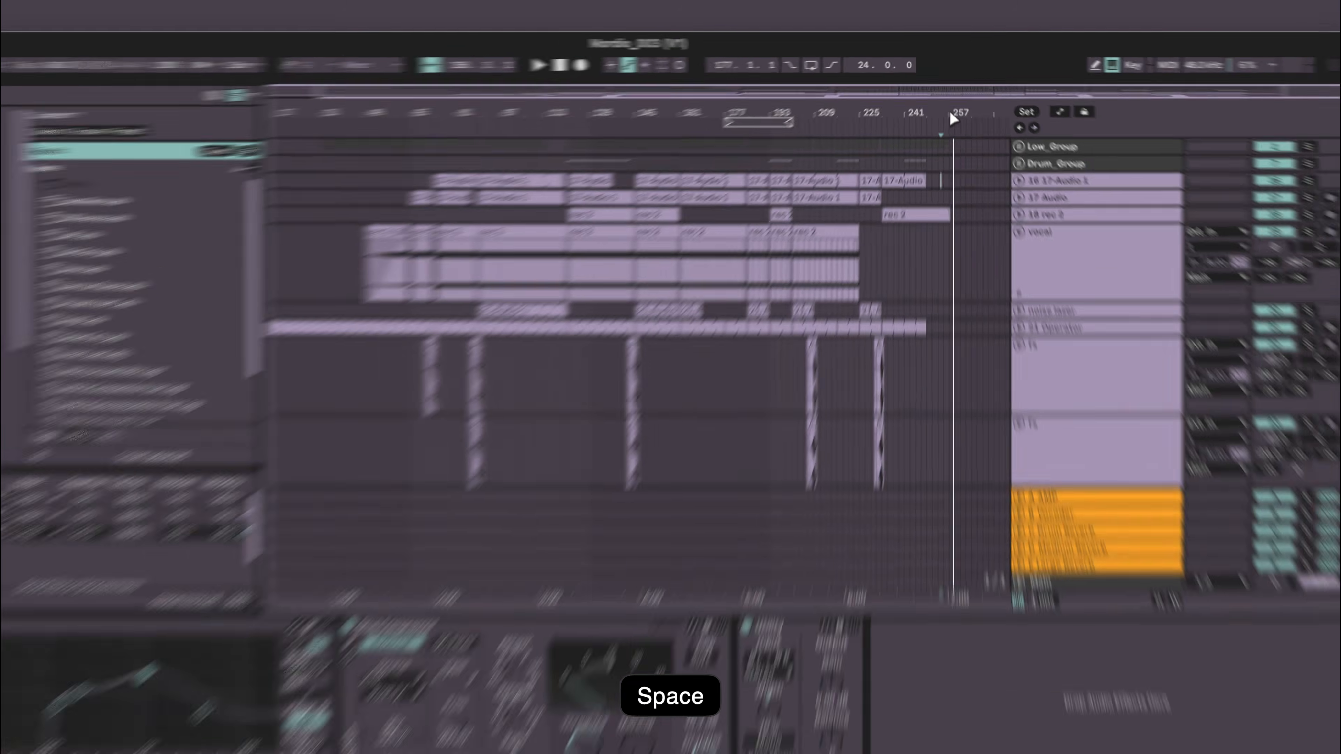
{"action": "left_click_drag", "start_coordinate": [948, 107], "coordinate": [946, 108]}
{"action": "left_click_drag", "start_coordinate": [947, 166], "coordinate": [733, 169]}
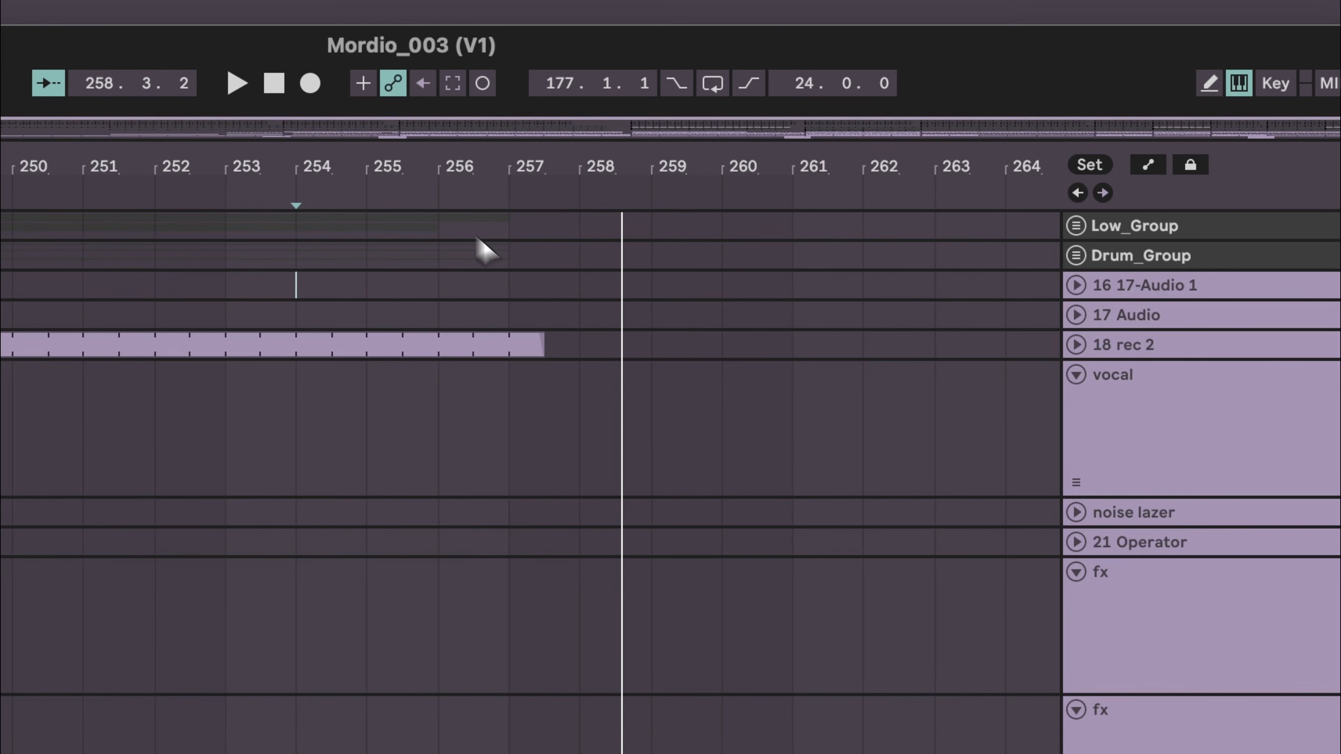
{"action": "left_click", "coordinate": [579, 349]}
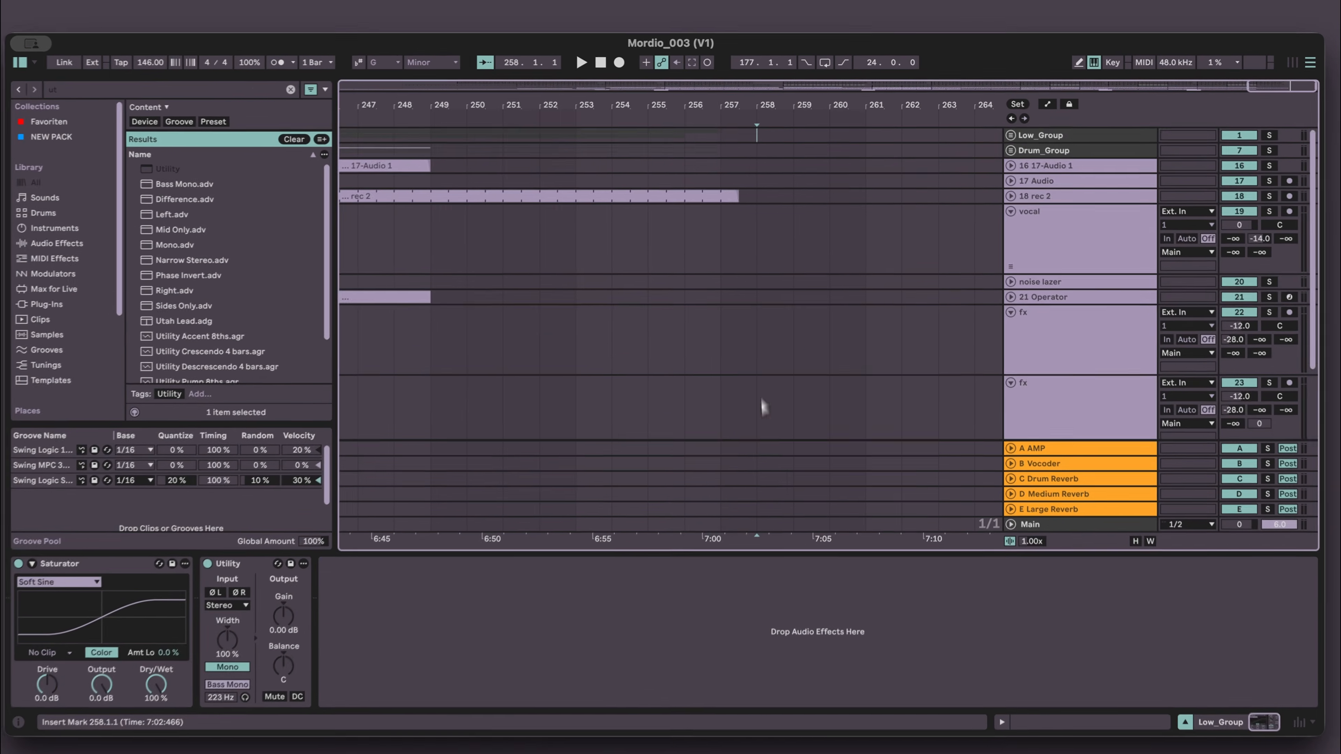
{"action": "scroll", "coordinate": [739, 374], "scroll_direction": "down", "scroll_amount": 4}
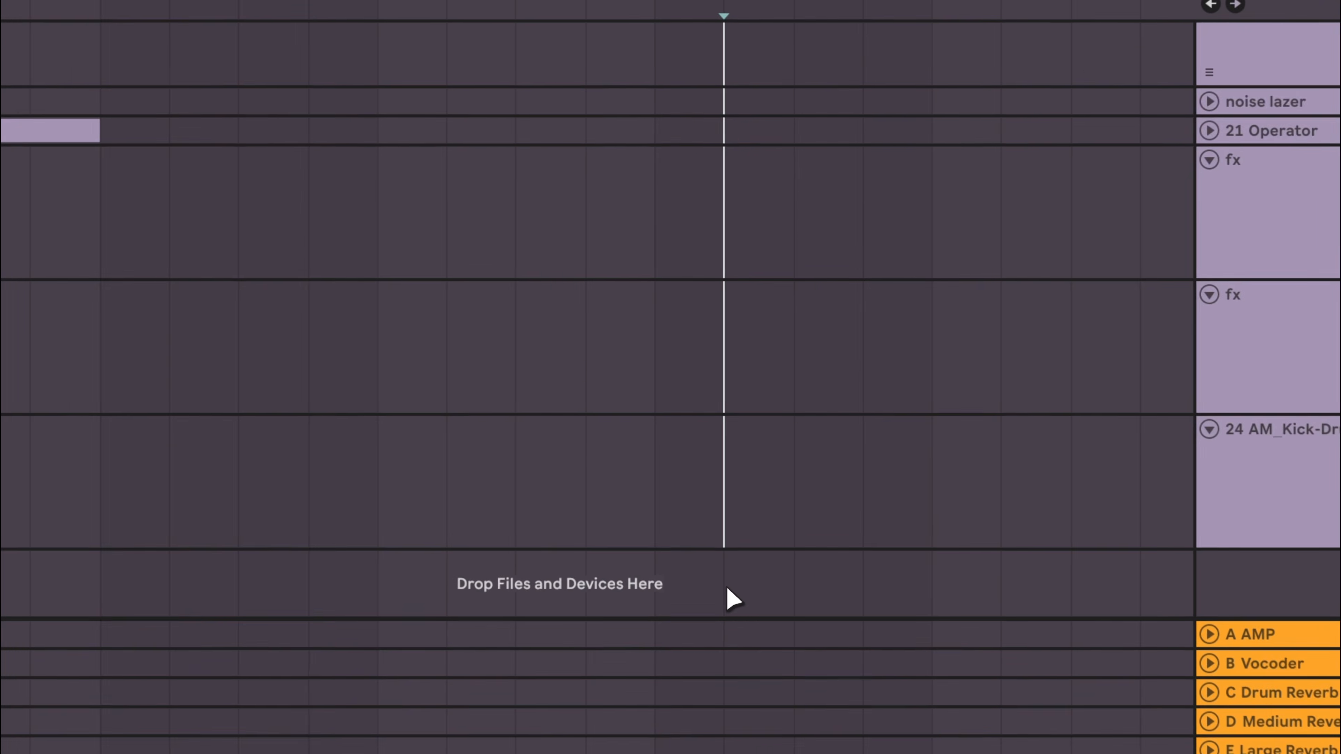
{"action": "scroll", "coordinate": [455, 114], "scroll_direction": "down", "scroll_amount": 5}
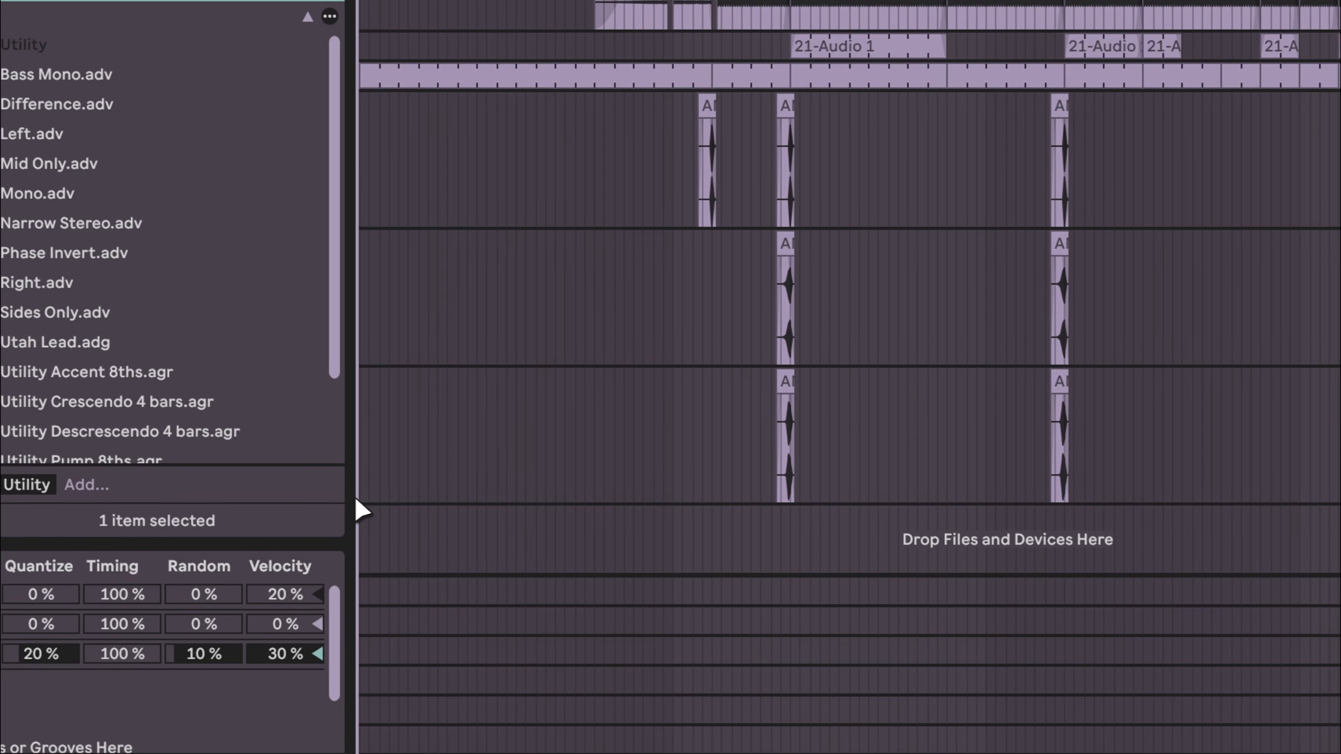
{"action": "key", "text": "super+a"}
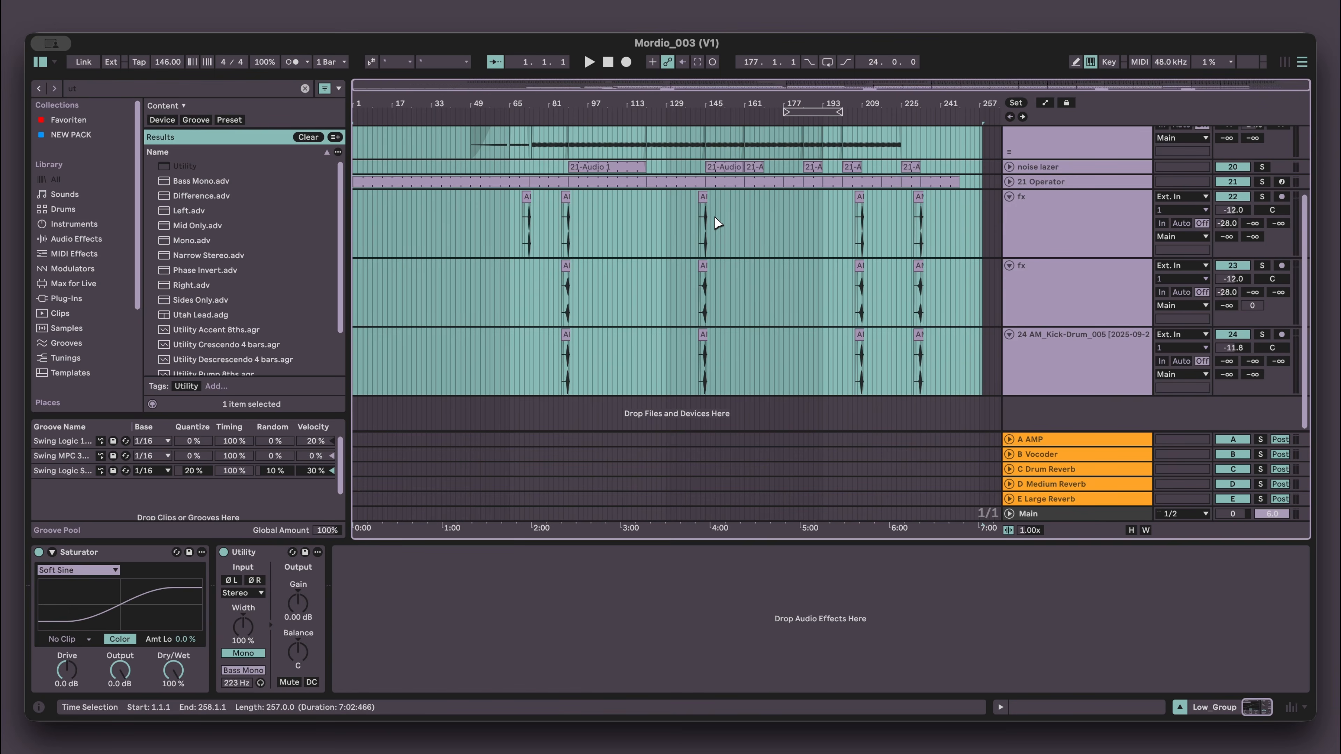
{"action": "key", "text": "super+shift+r"}
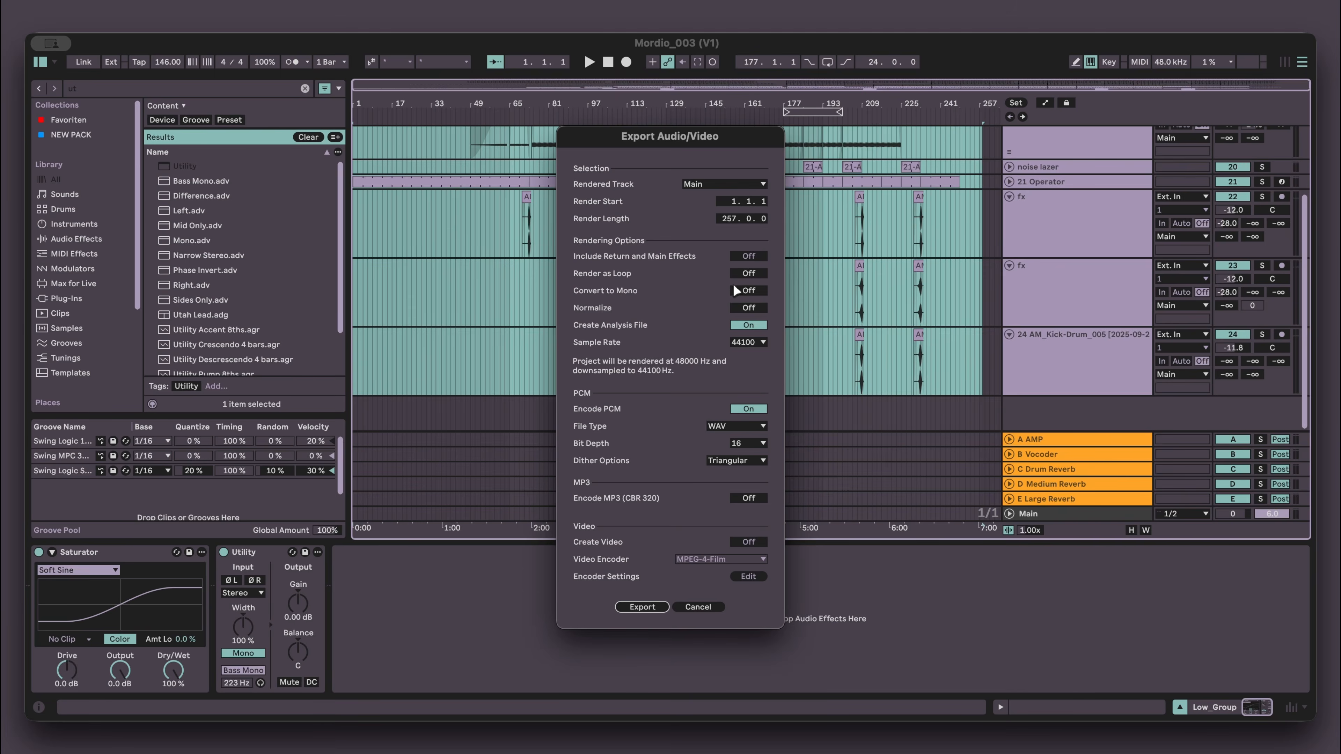
- Set the export to 24-bit WAV at 48000 Hz sample rate with No Dither
{"action": "left_click", "coordinate": [749, 443]}
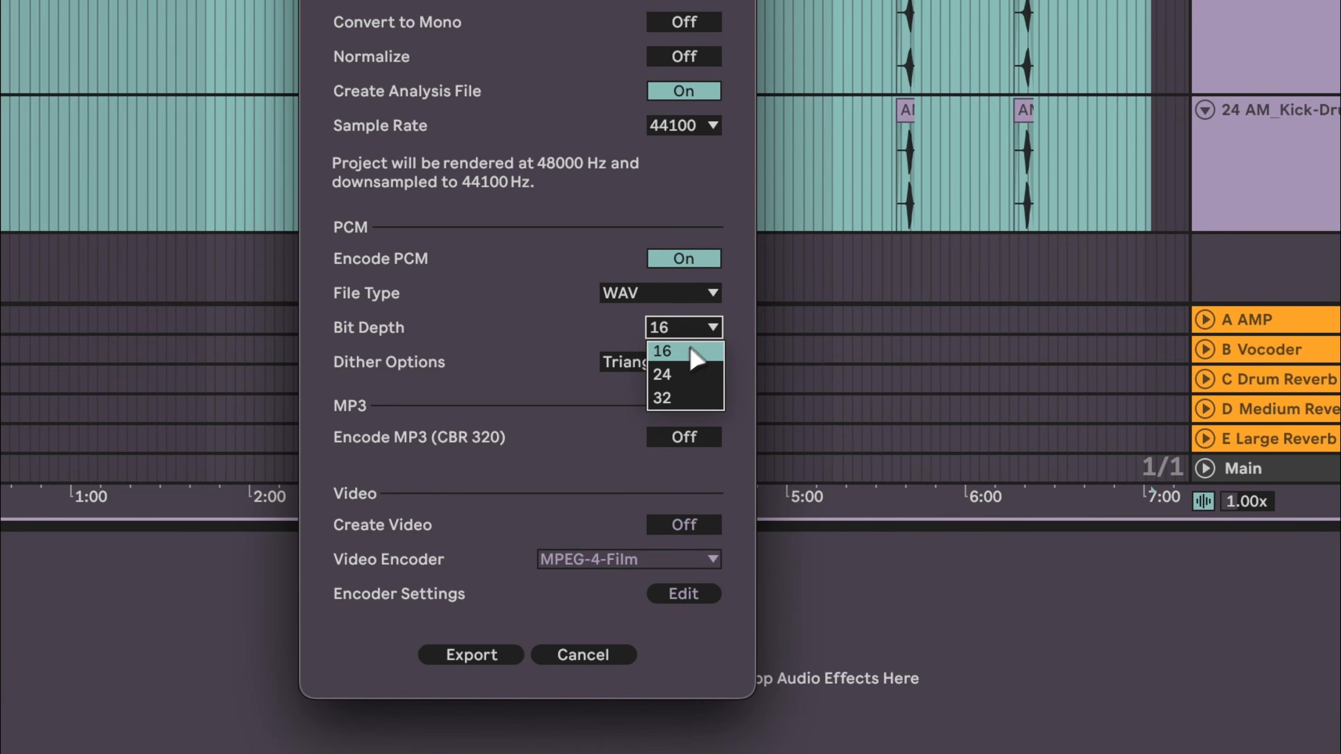
{"action": "left_click", "coordinate": [669, 373]}
{"action": "left_click", "coordinate": [688, 369]}
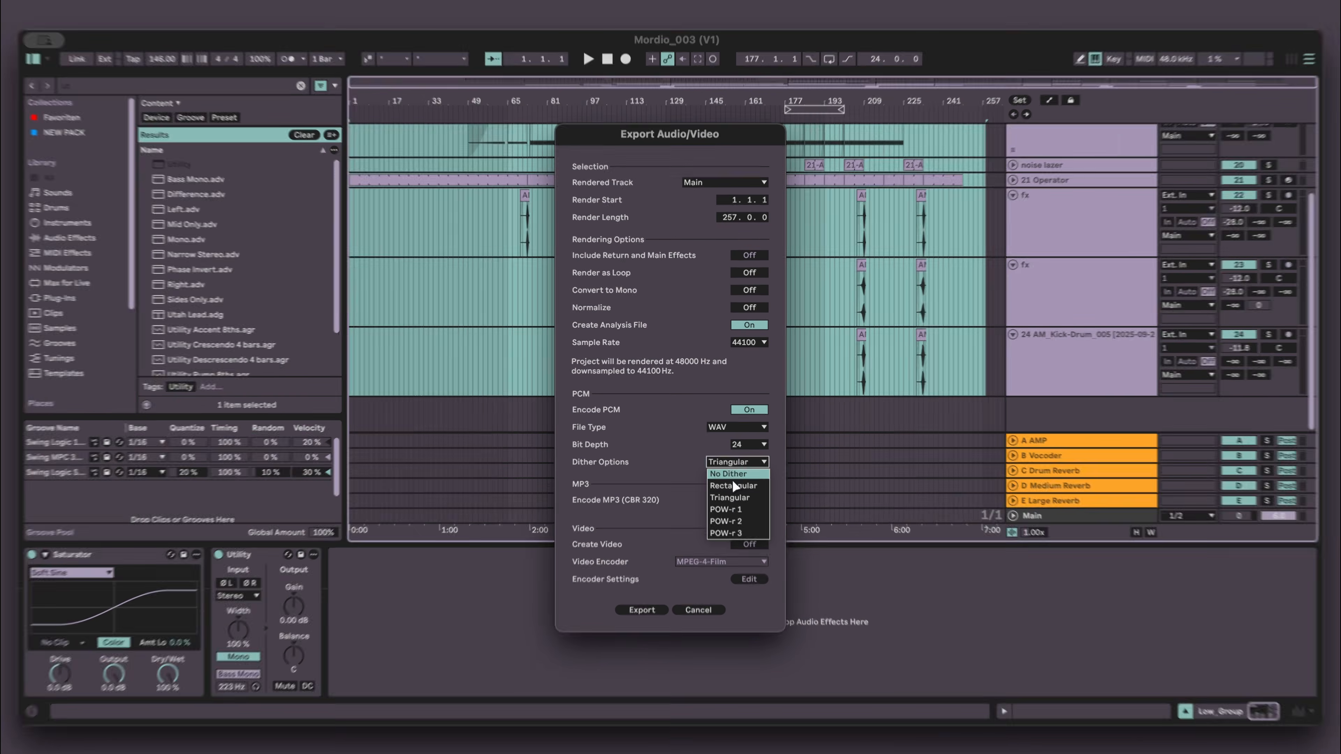
{"action": "left_click", "coordinate": [734, 473]}
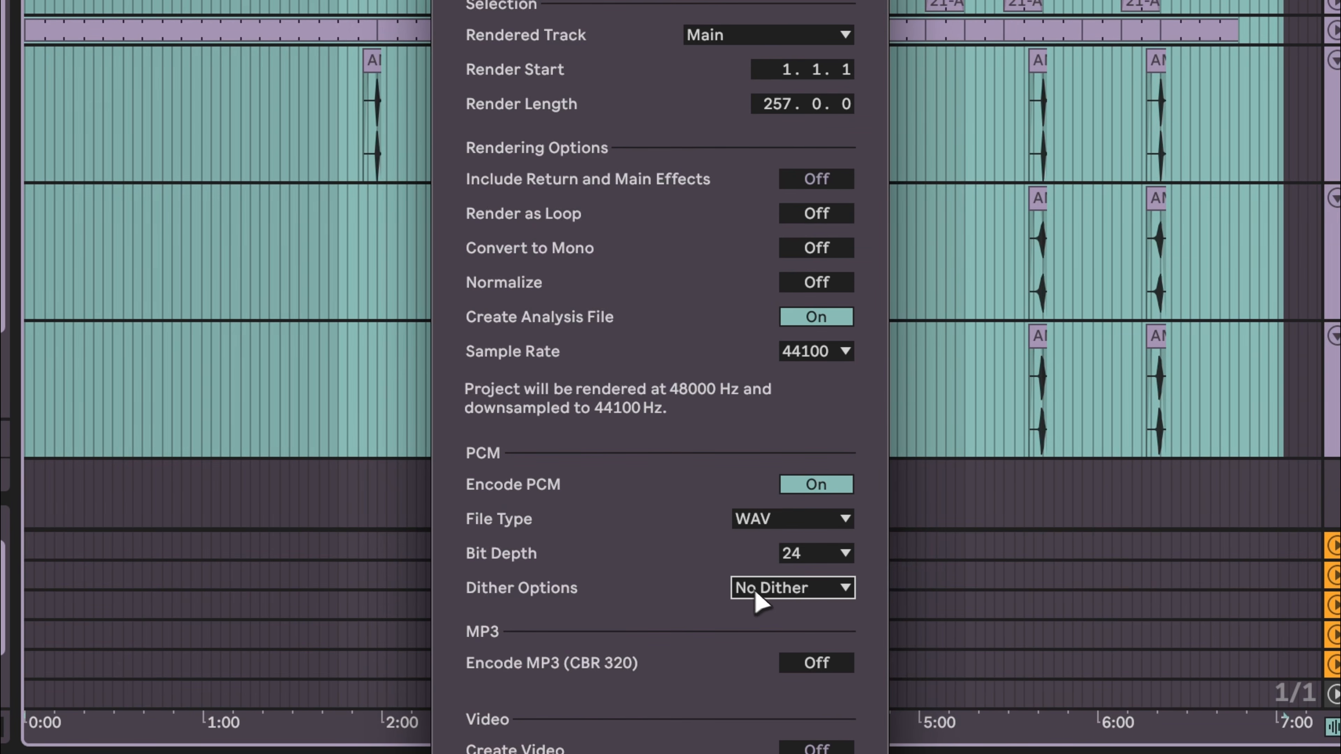
{"action": "left_click", "coordinate": [805, 520]}
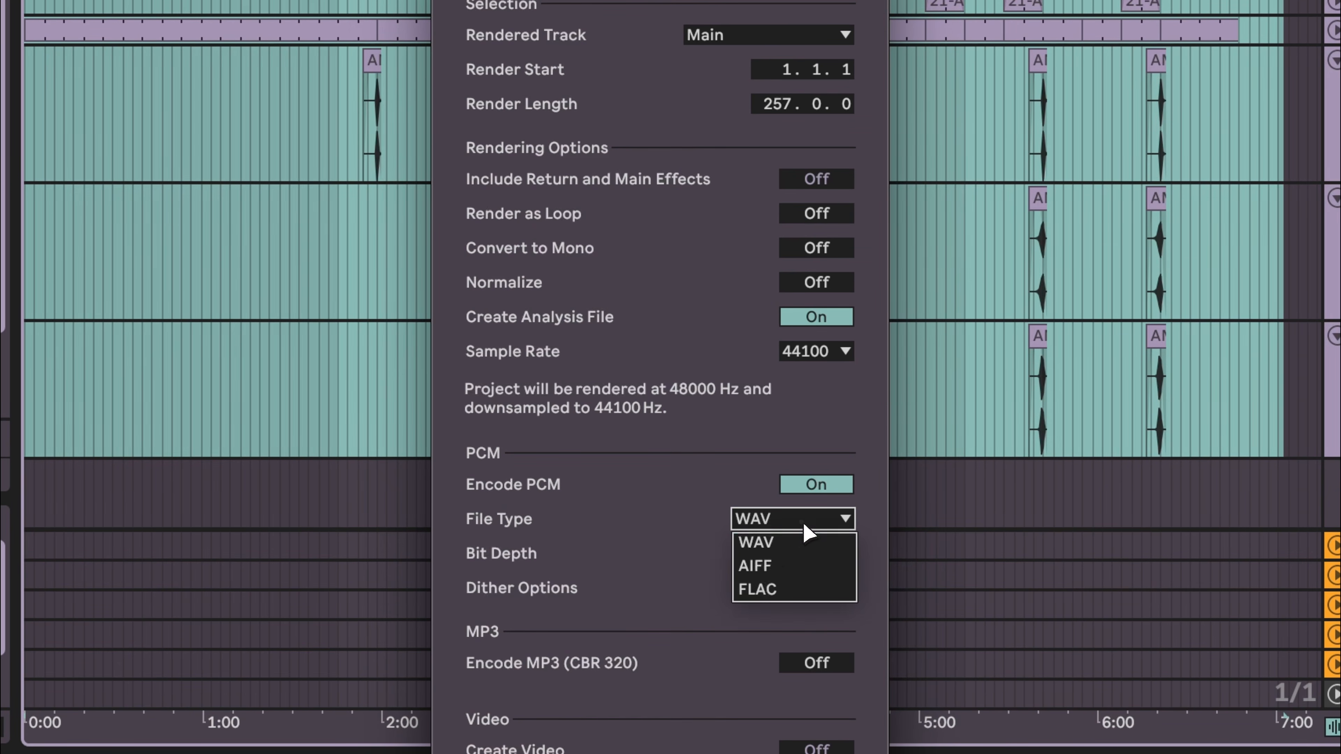
{"action": "left_click", "coordinate": [773, 548]}
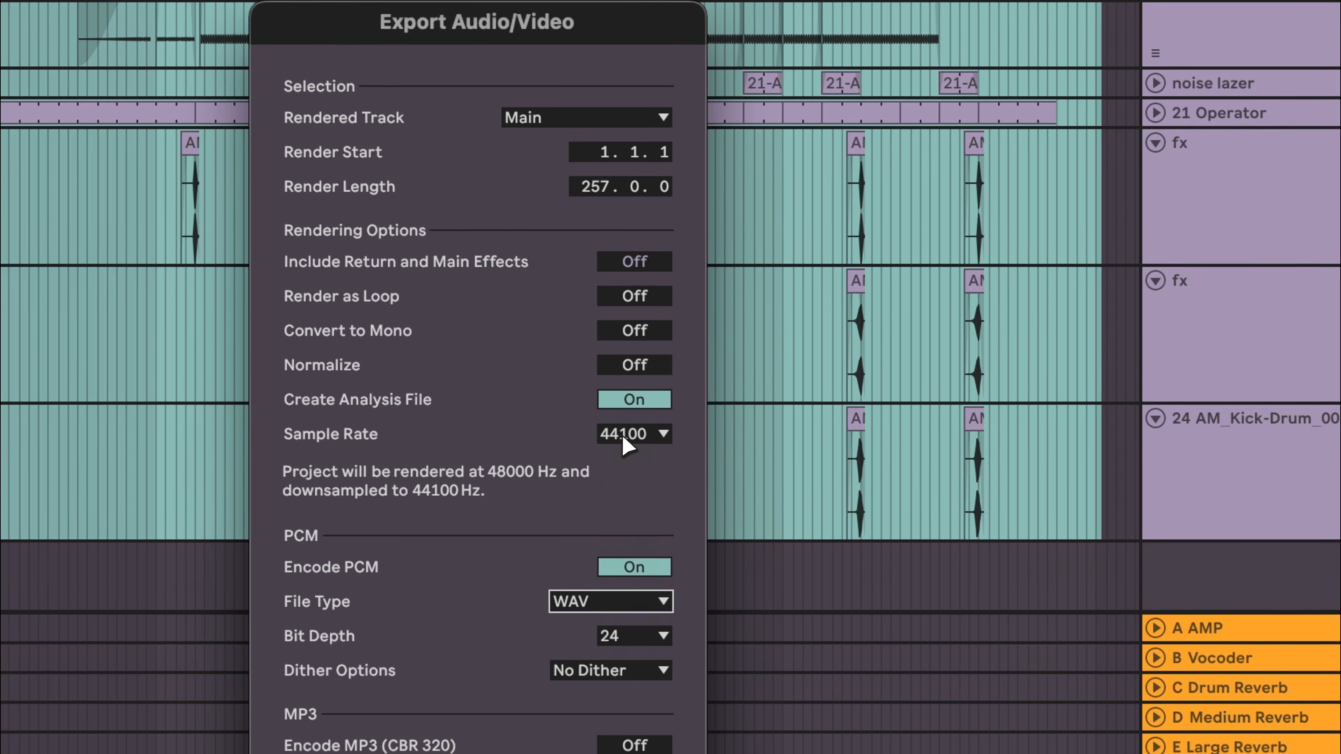
{"action": "left_click", "coordinate": [625, 446]}
{"action": "left_click", "coordinate": [613, 530]}
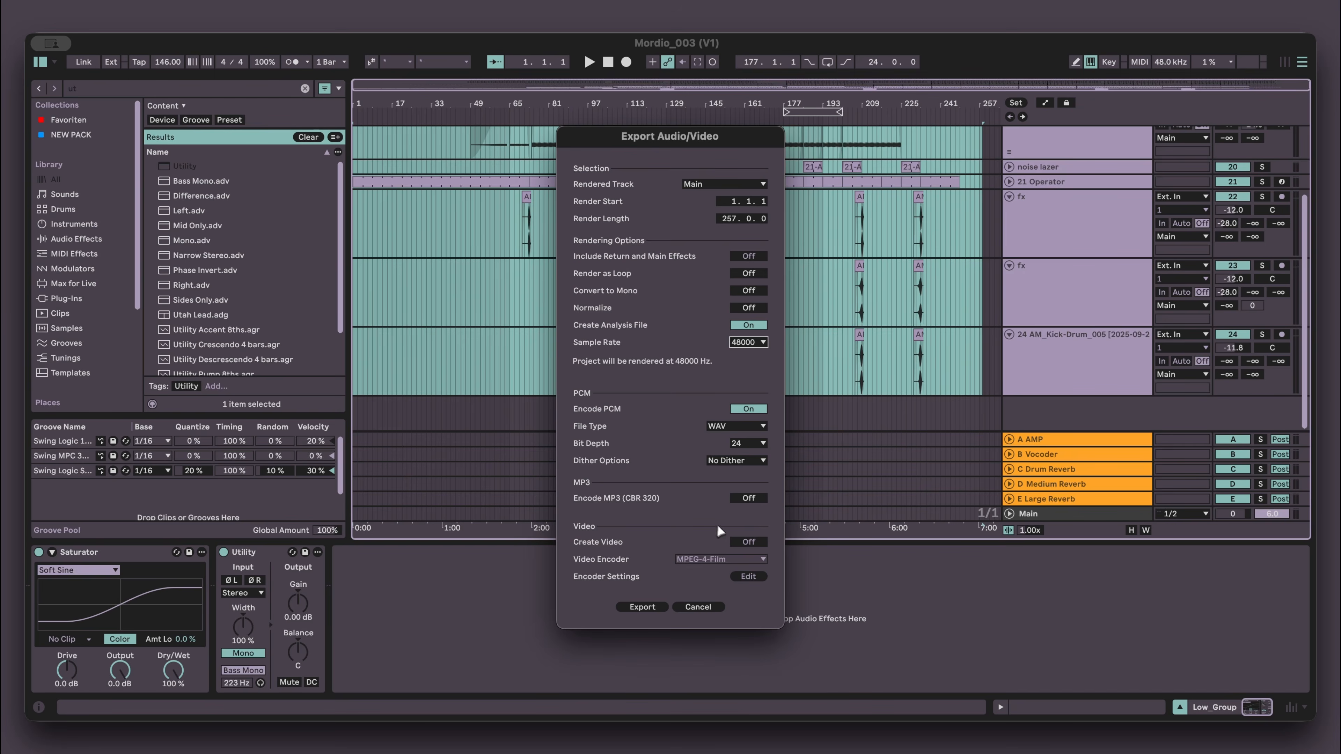
- Set the export sample rate to 44100, bit depth to 16 and dither to Triangular, then start the export
{"action": "left_click", "coordinate": [748, 342]}
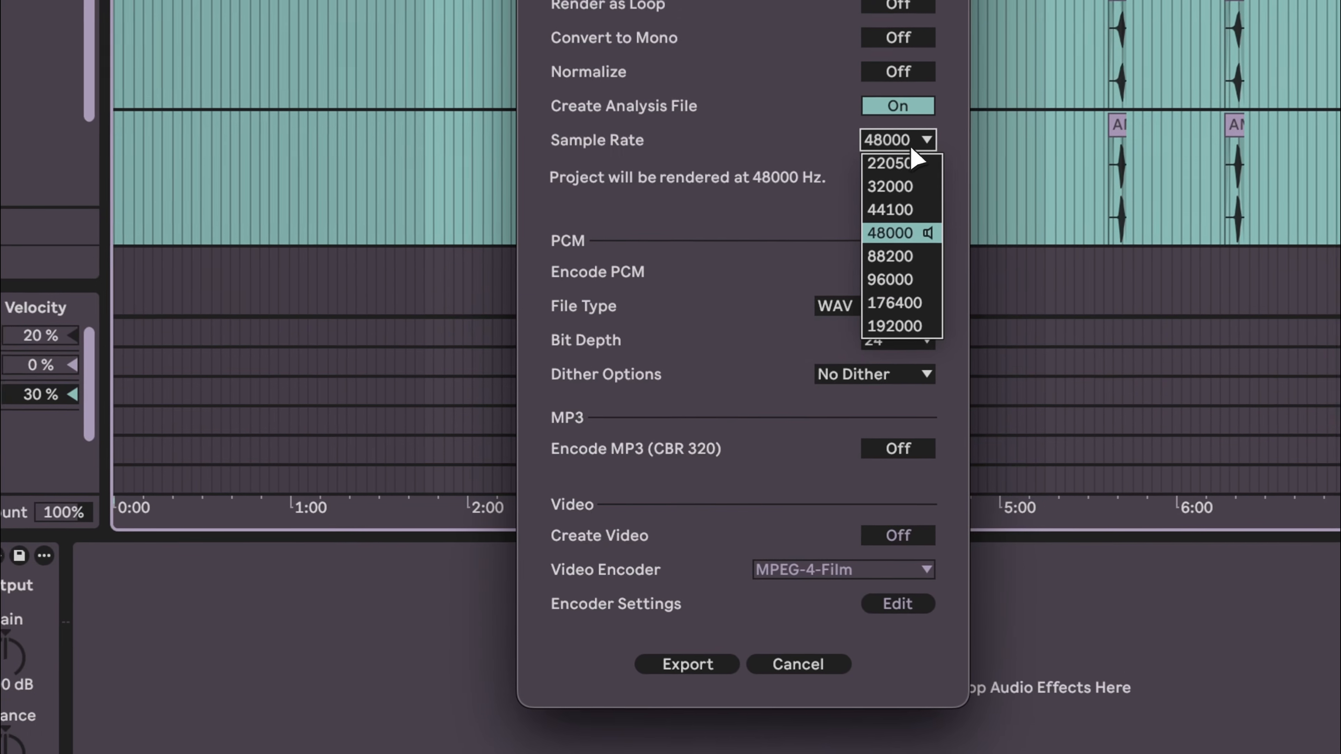
{"action": "left_click", "coordinate": [903, 210]}
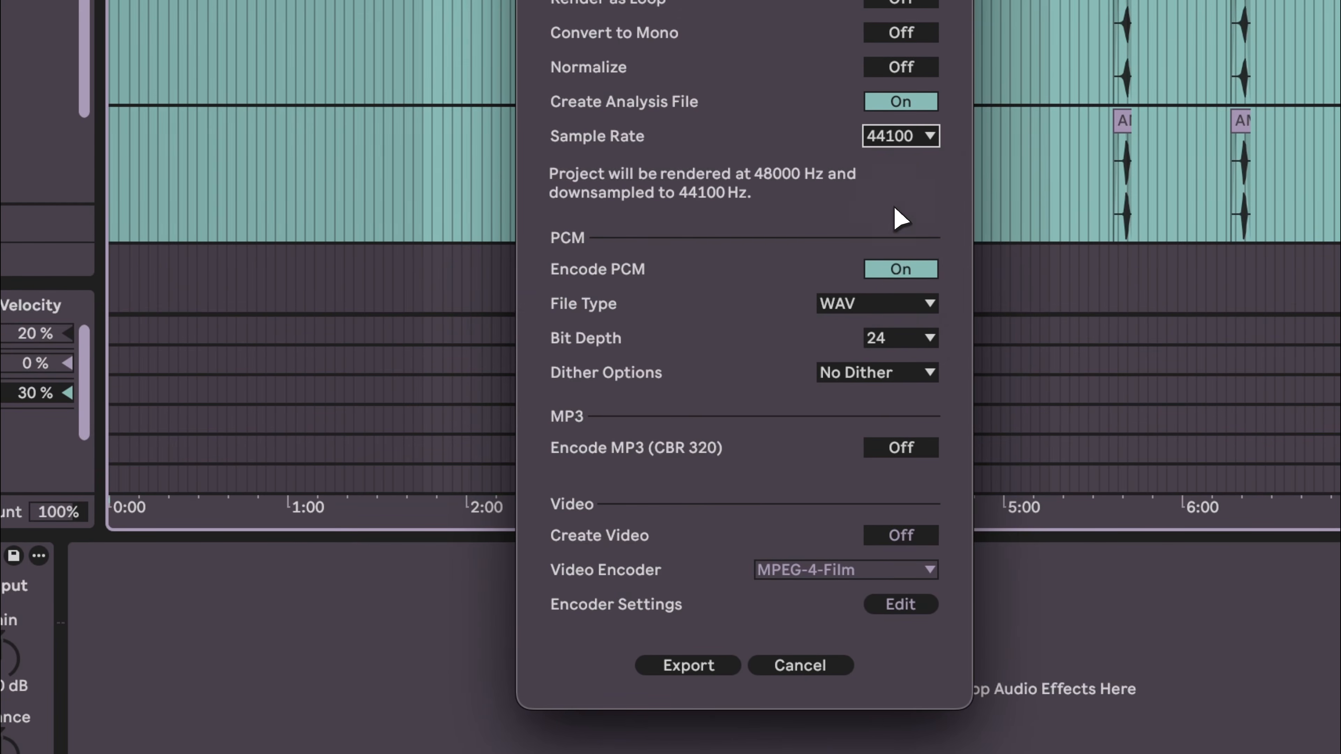
{"action": "left_click", "coordinate": [900, 338]}
{"action": "left_click", "coordinate": [889, 356]}
{"action": "left_click", "coordinate": [881, 374]}
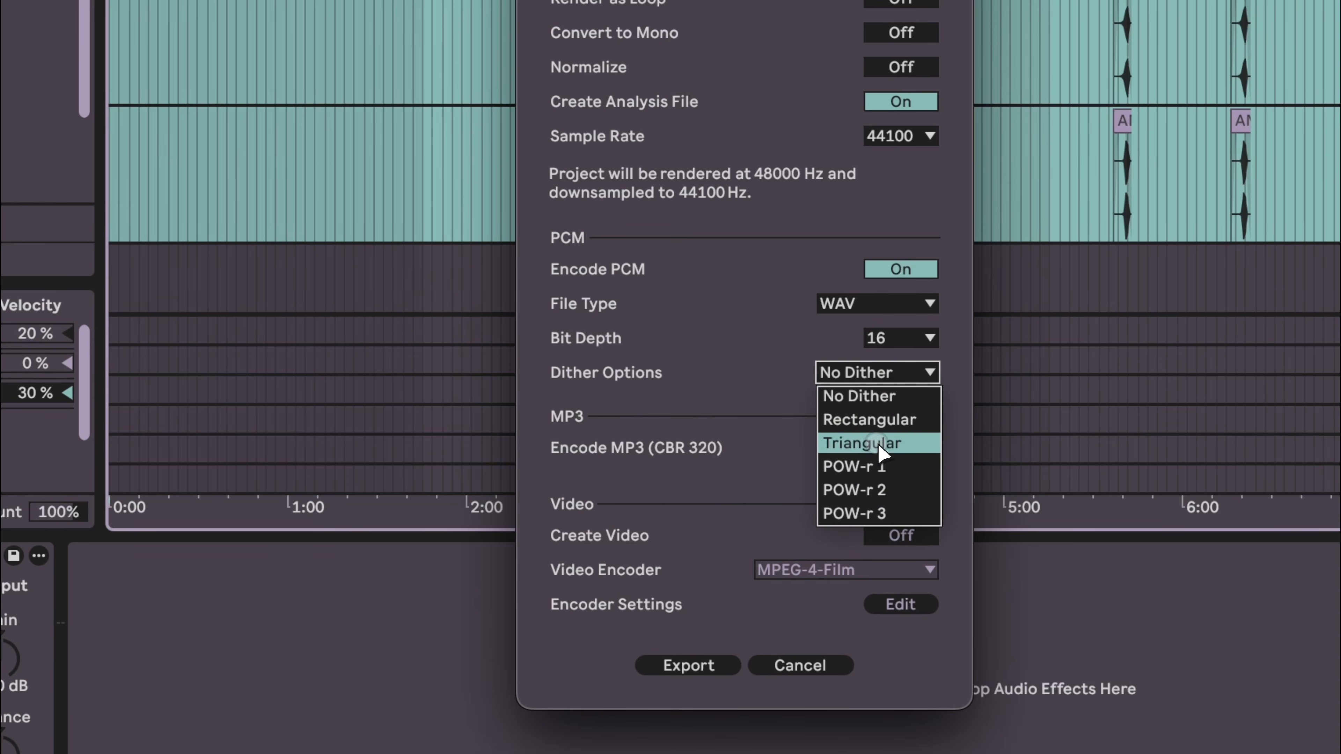
{"action": "left_click", "coordinate": [868, 442]}
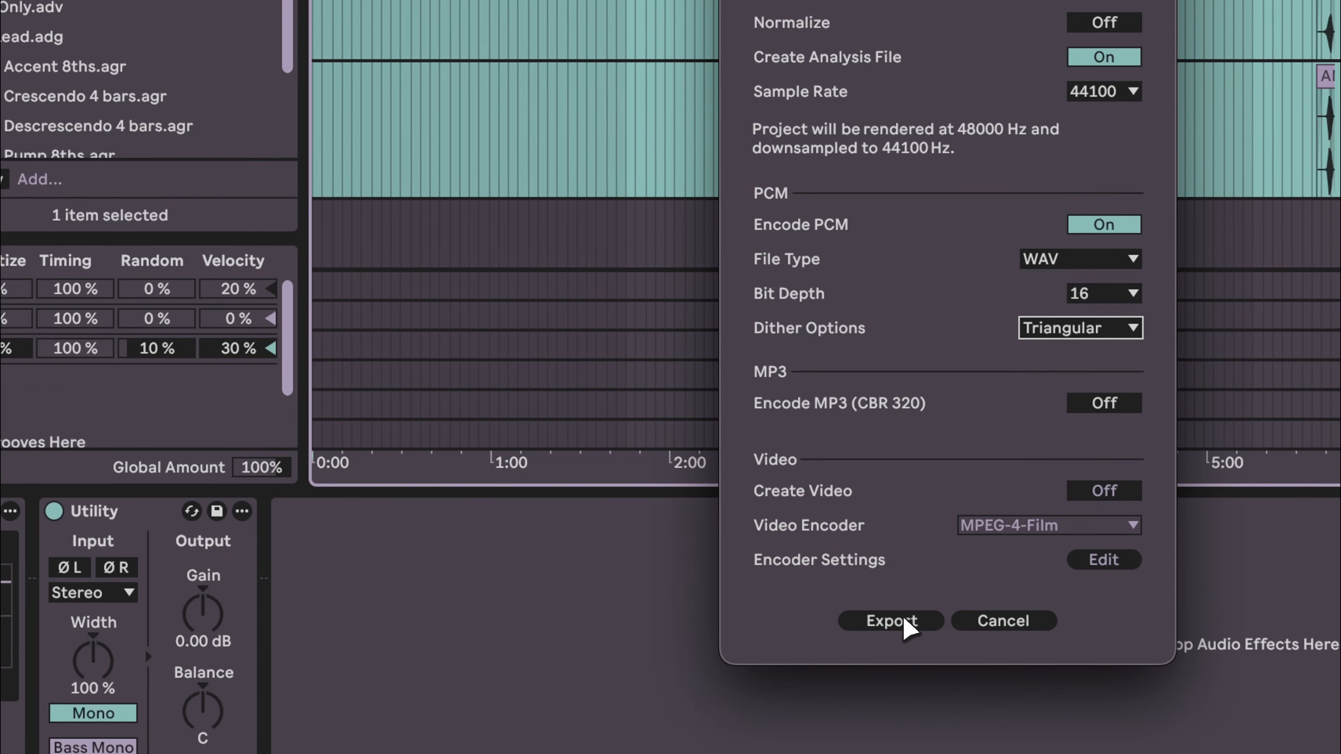
{"action": "left_click", "coordinate": [906, 622]}
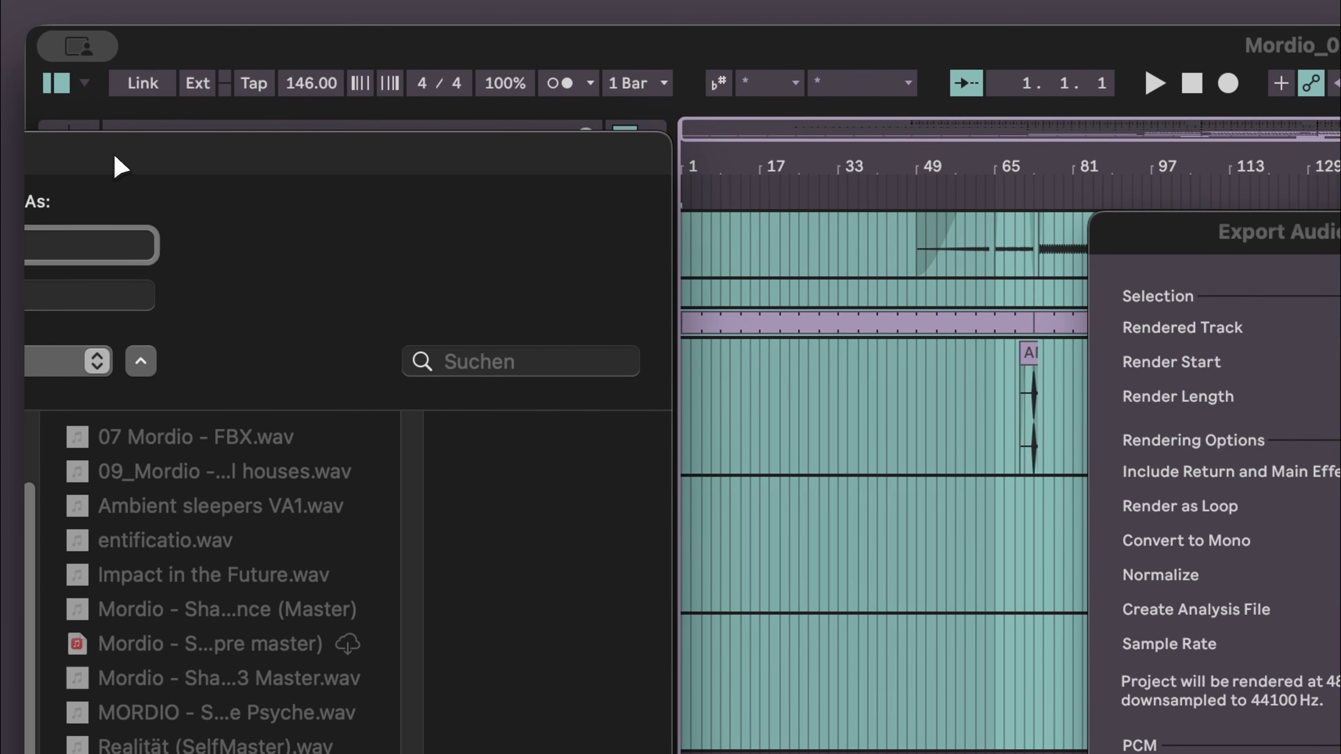
{"action": "left_click_drag", "start_coordinate": [115, 156], "coordinate": [0, 137]}
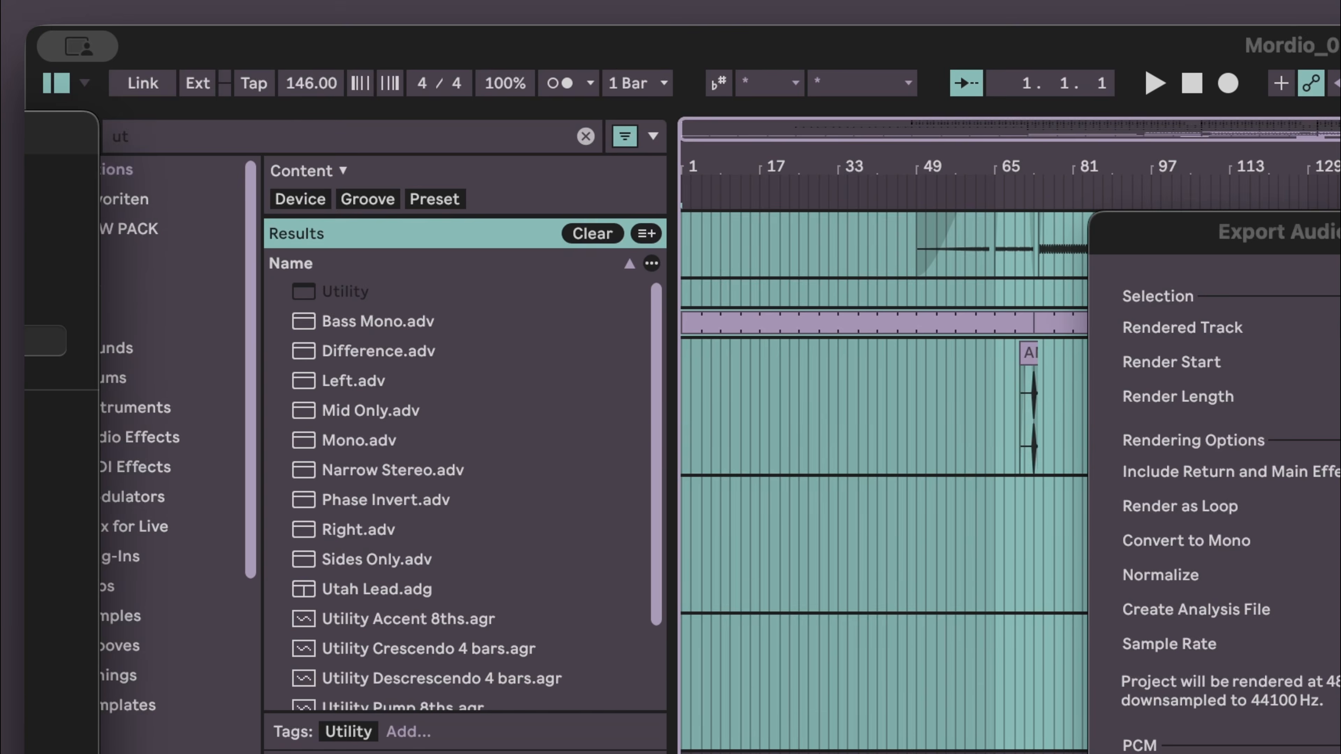